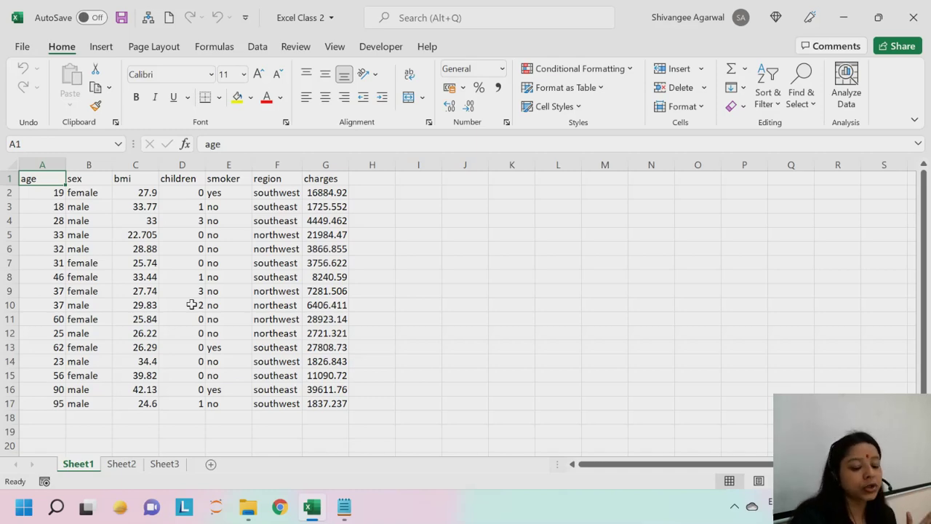
Switch to the Text to Columns file in Notepad and make its window taller
mouse_move(118, 511)
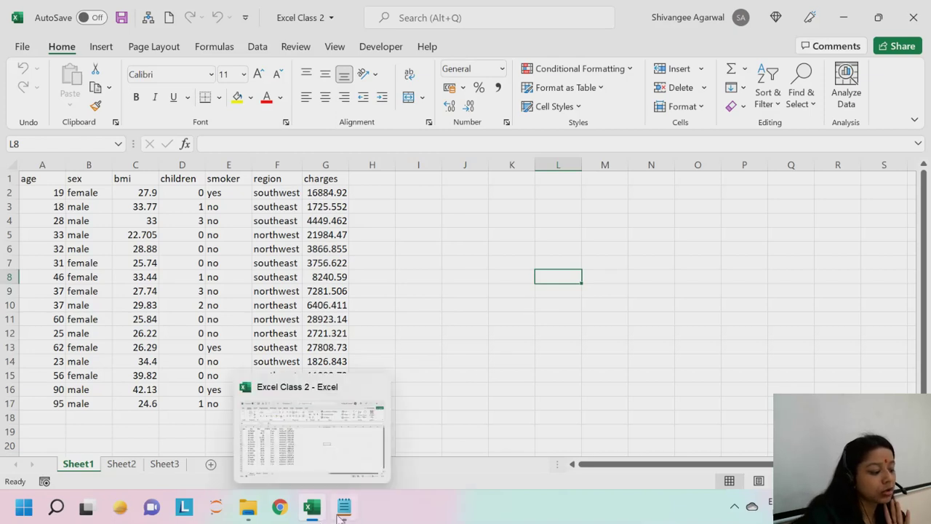
mouse_move(340, 516)
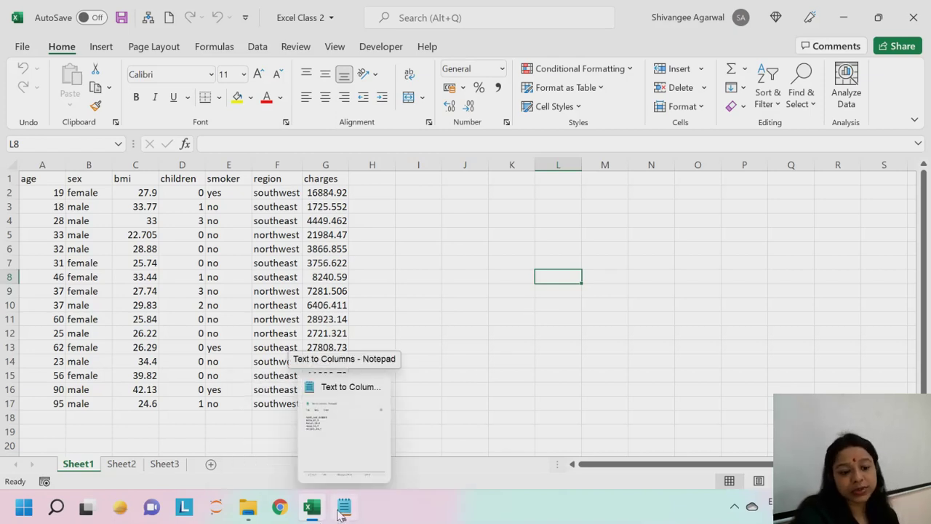
left_click(340, 510)
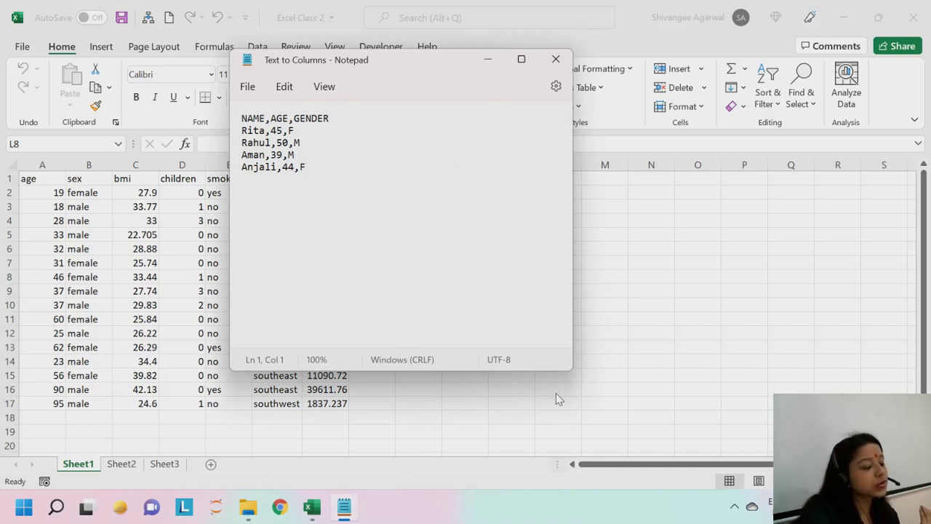
left_click_drag(567, 371, 568, 404)
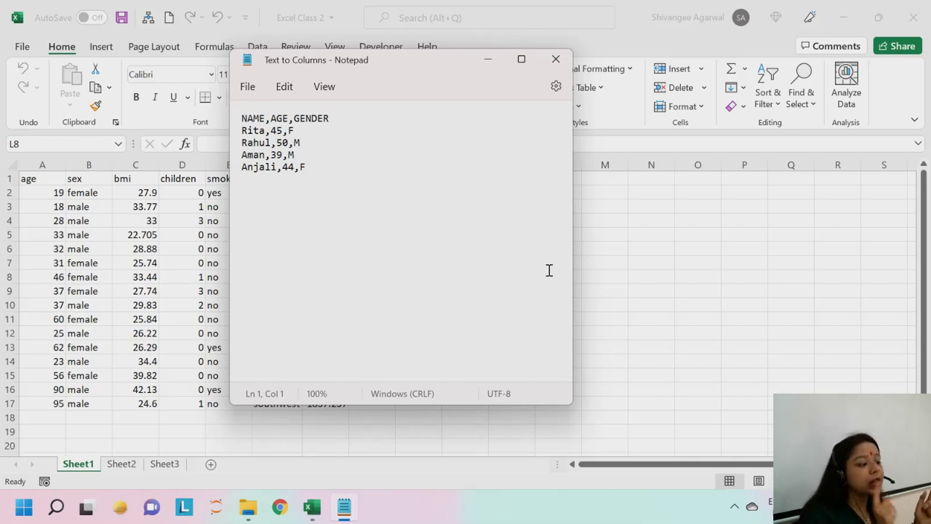
Open the Excel Class 1 workbook from the EXCEL BASICS CM1 folder and go to its empty Sheet2
left_click(248, 507)
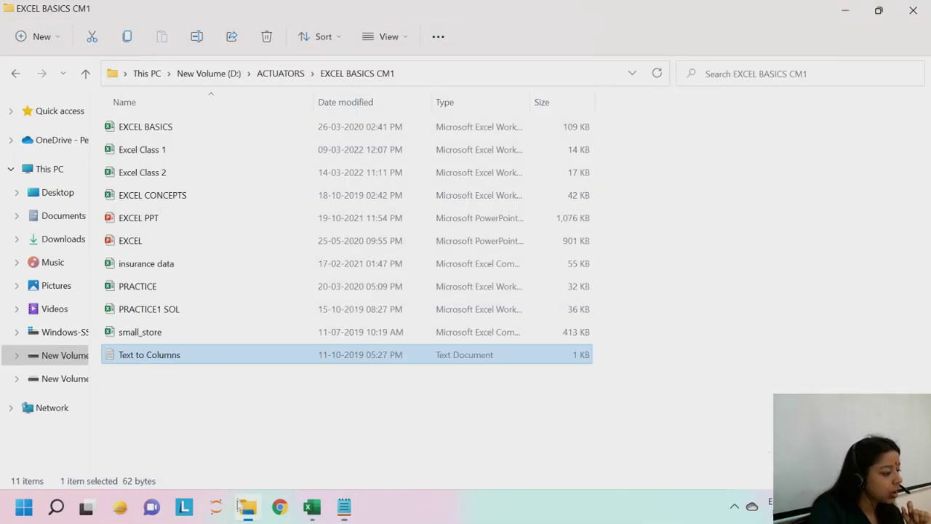
left_click(213, 152)
double_click(216, 169)
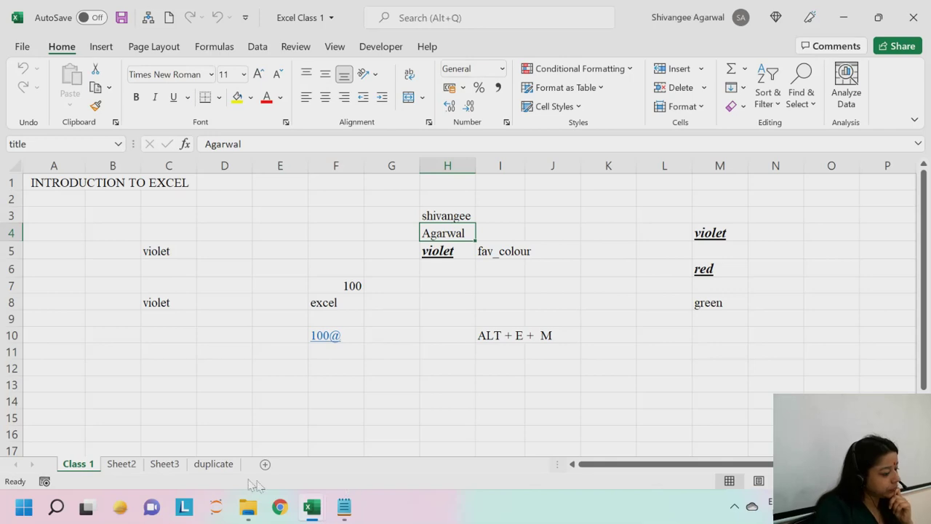
left_click(116, 466)
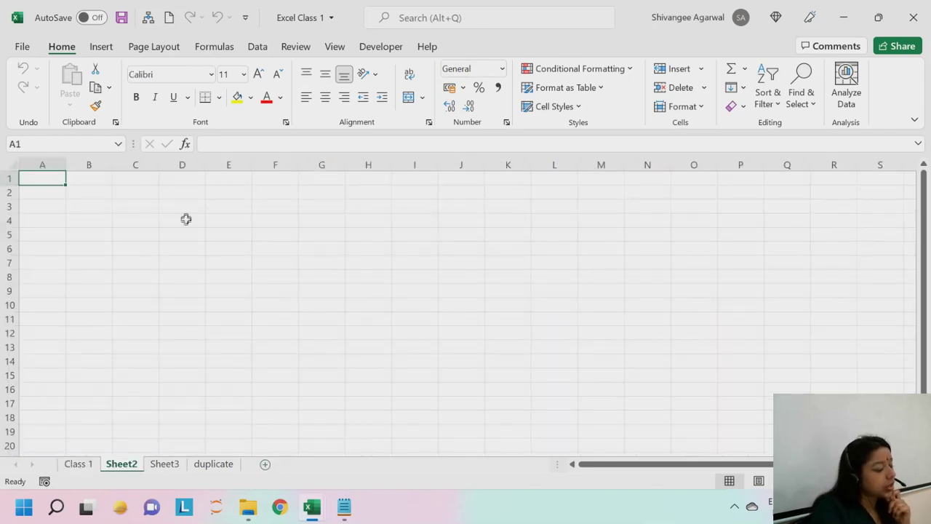
Copy all the comma-separated lines, including the NAME,AGE,GENDER header, from the Text to Columns file in Notepad
left_click(339, 516)
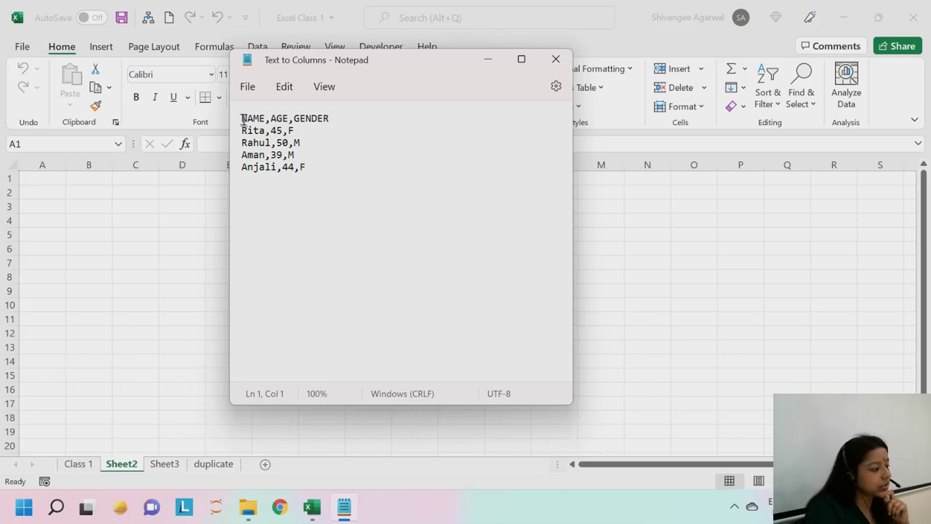
left_click_drag(243, 118, 243, 129)
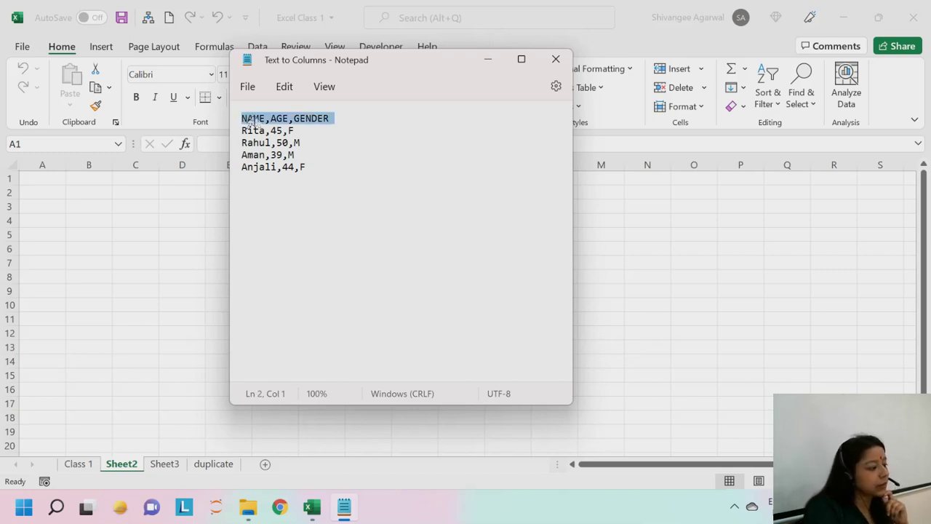
left_click(300, 143)
left_click(304, 167)
left_click_drag(317, 177, 234, 127)
key("ctrl+c")
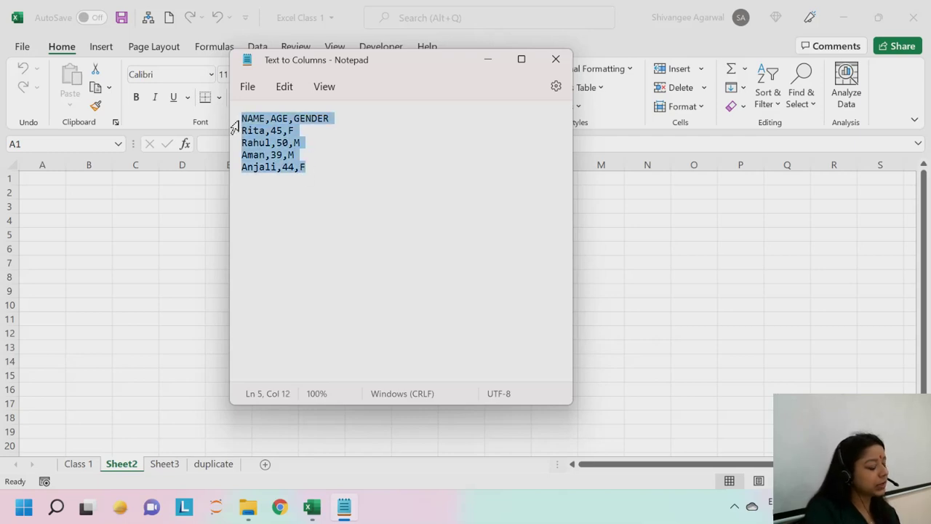
Return to Sheet2 of the Excel Class 1 workbook and paste the copied lines starting at cell B3
key("alt+Tab")
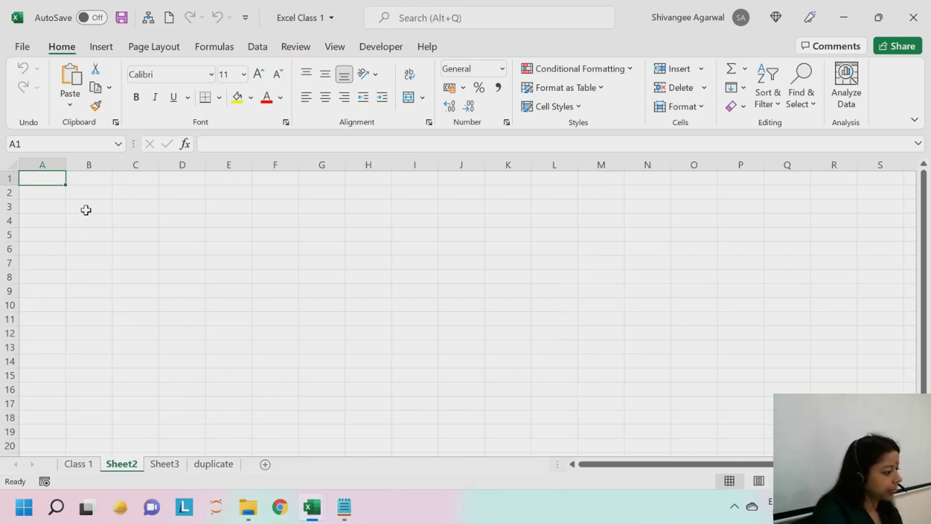
left_click(87, 208)
key("ctrl+v")
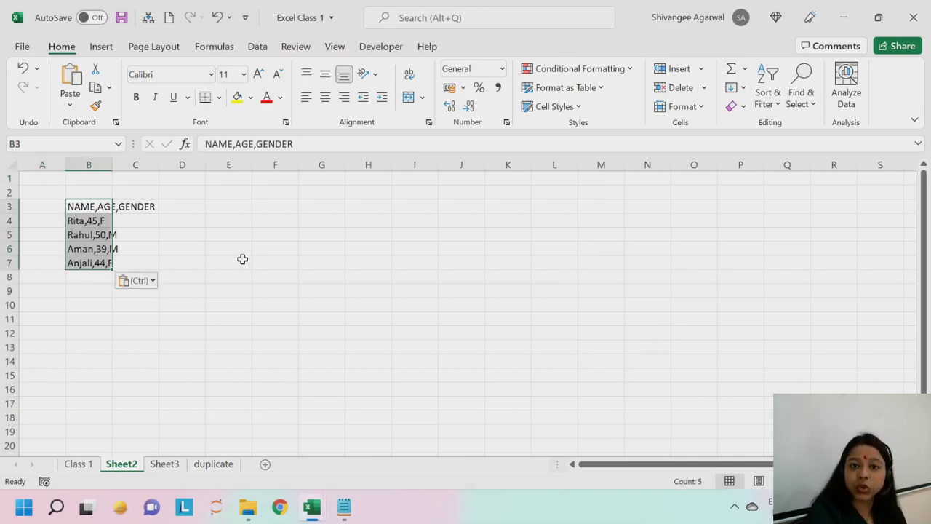
Examine the pasted cells in column B to see how each record's name, age and gender are stored
left_click(171, 248)
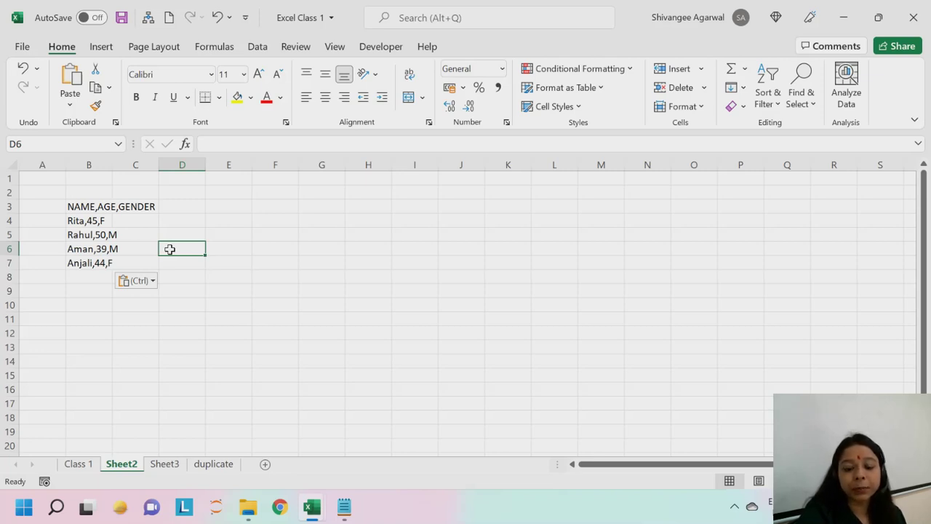
left_click(68, 210)
left_click(64, 223)
left_click(81, 235)
left_click(83, 222)
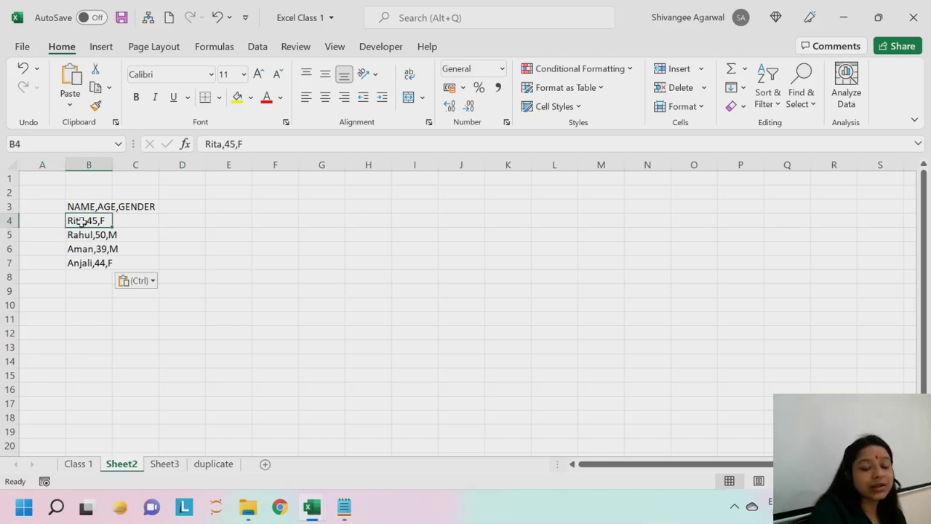
left_click(83, 206)
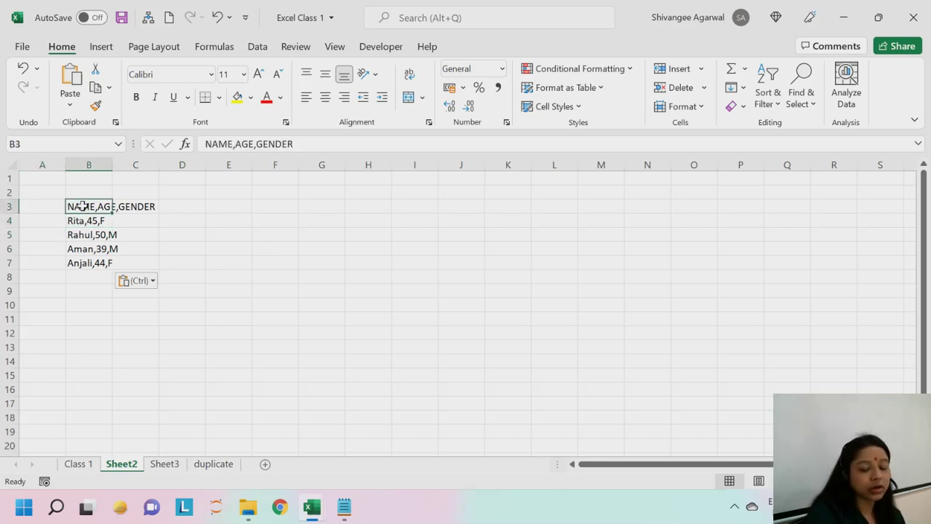
left_click(90, 220)
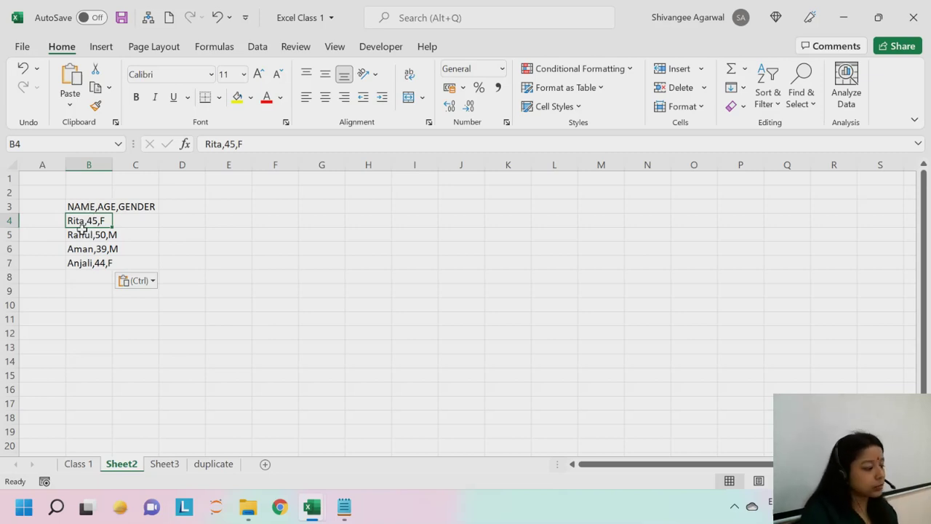
Start Text to Columns on B3:B7 as delimited data and add Comma as a delimiter
left_click_drag(75, 209, 79, 264)
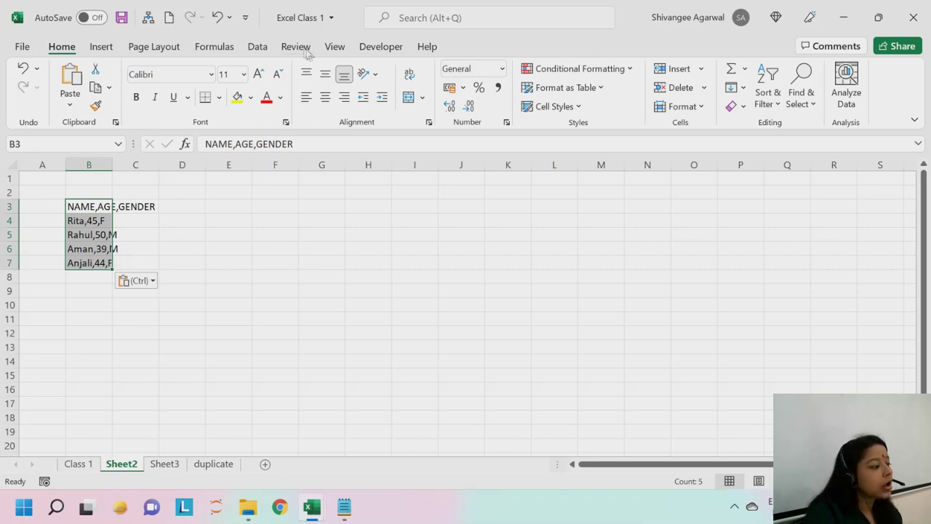
left_click(258, 47)
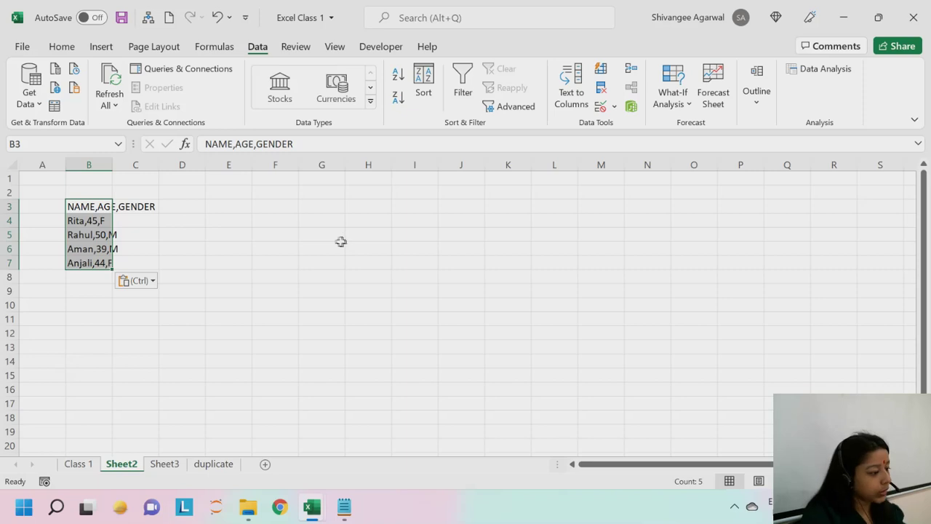
left_click(574, 93)
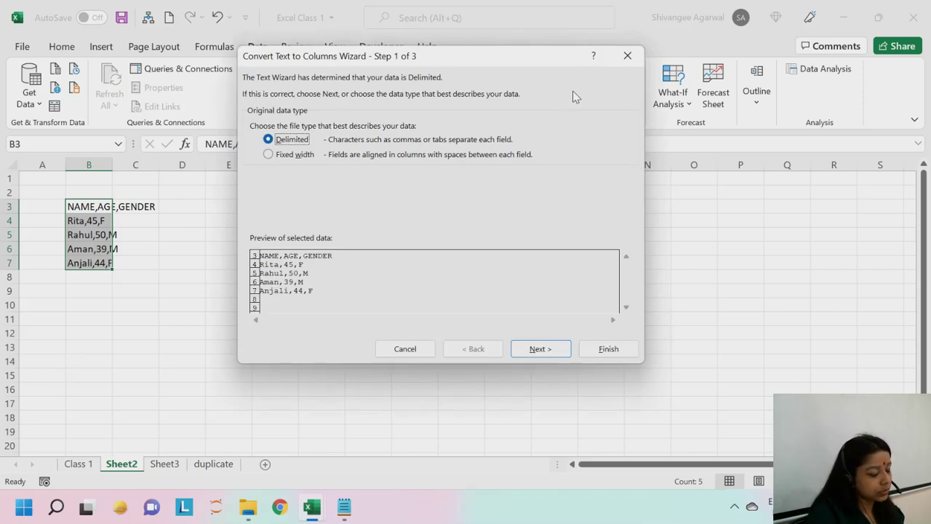
left_click(537, 355)
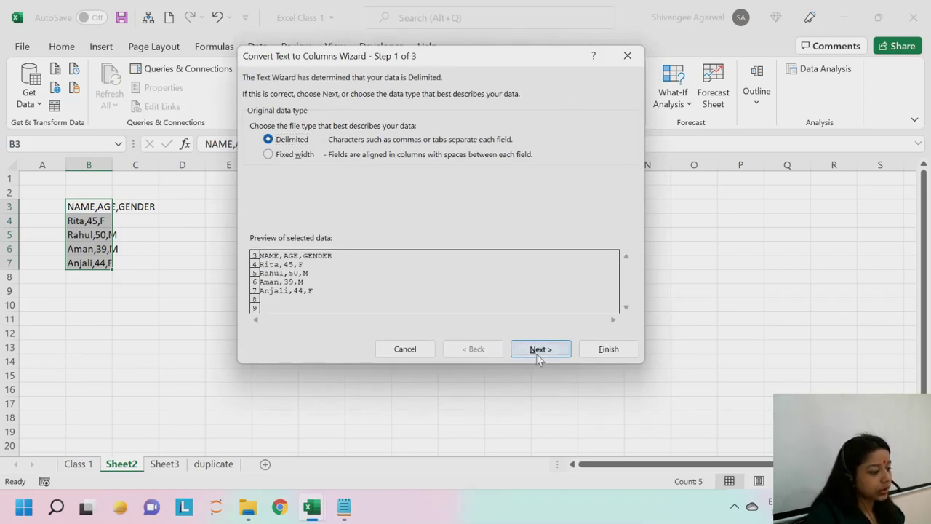
left_click(270, 144)
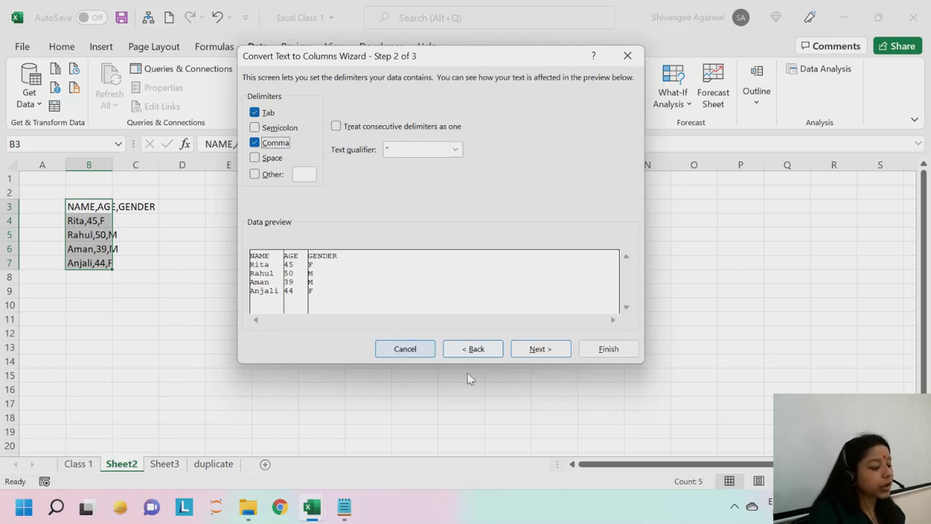
left_click(473, 348)
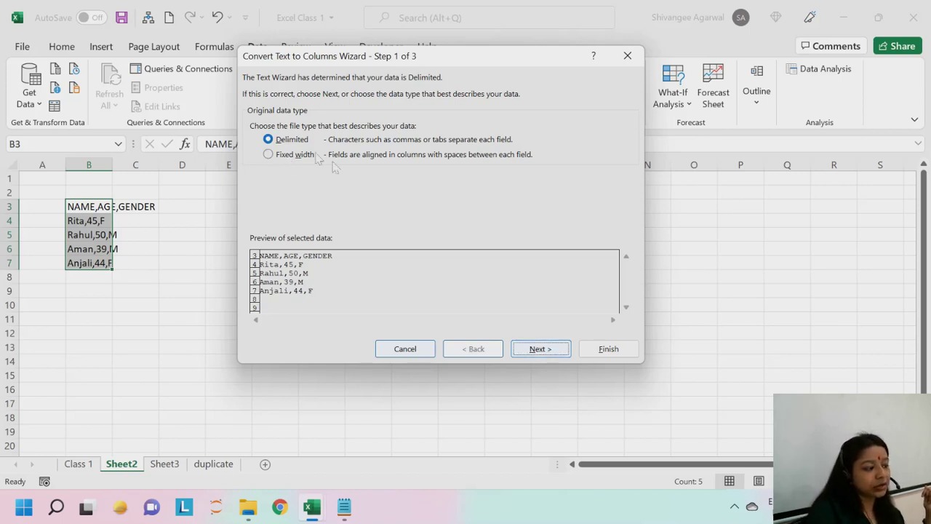
left_click(538, 349)
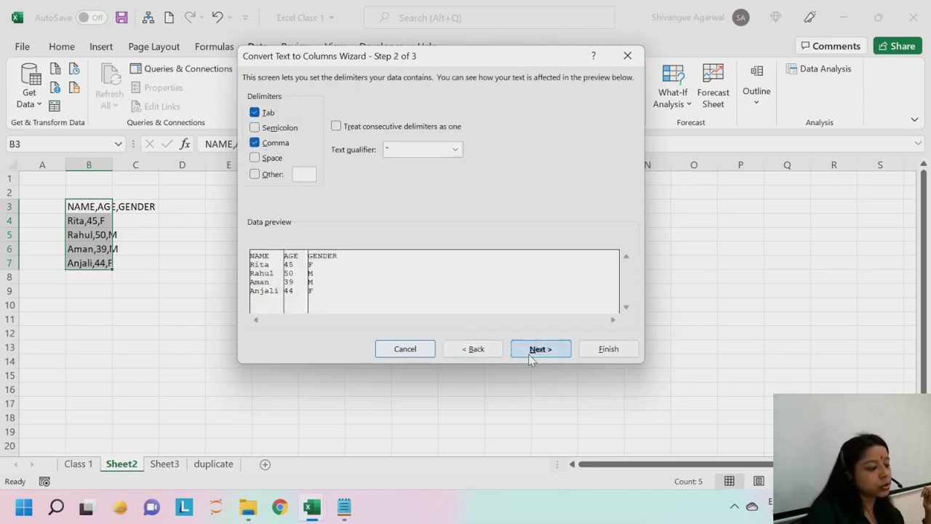
left_click(297, 178)
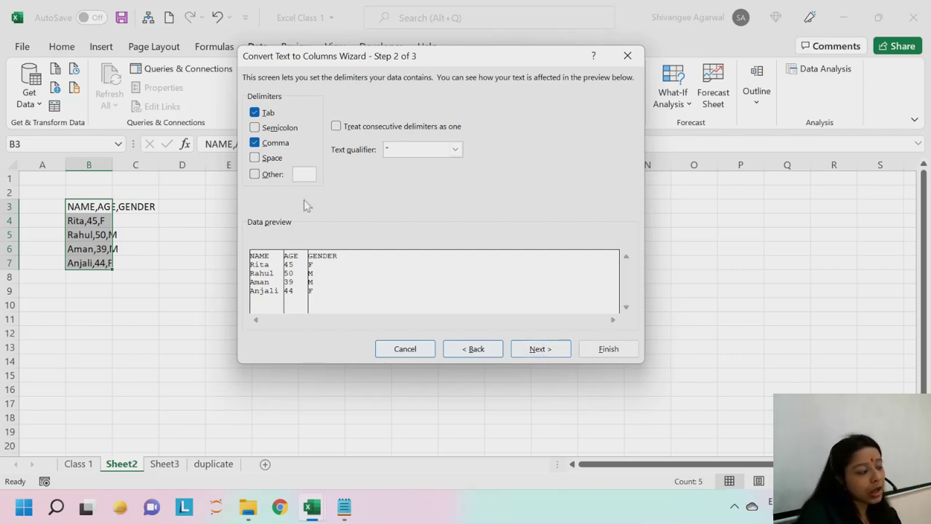
left_click(271, 179)
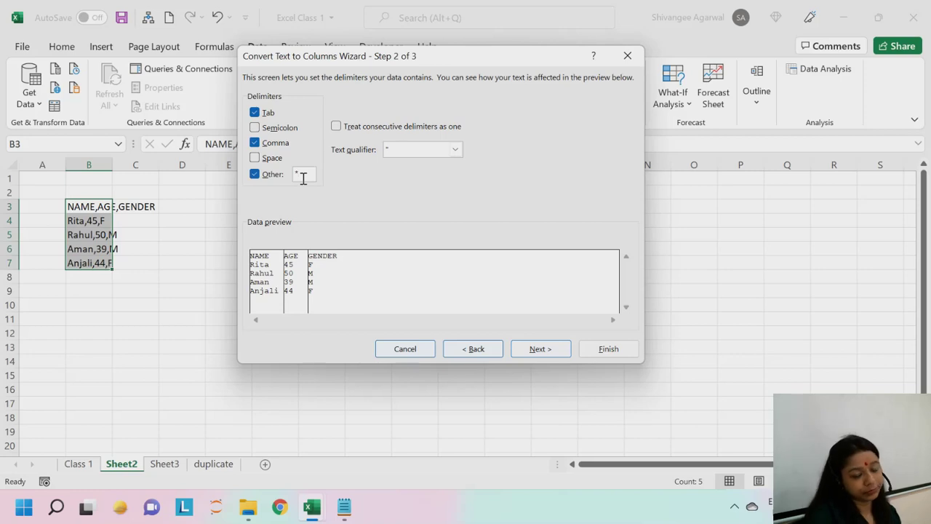
type("*")
left_click(266, 178)
key("BackSpace")
left_click(272, 175)
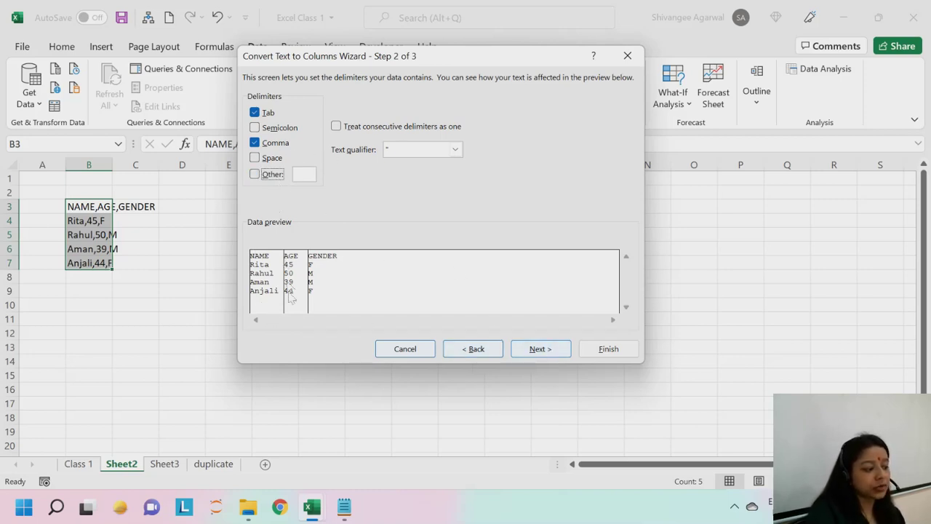
Finish the text-to-columns conversion with the General data format and B3 as the destination
left_click(535, 350)
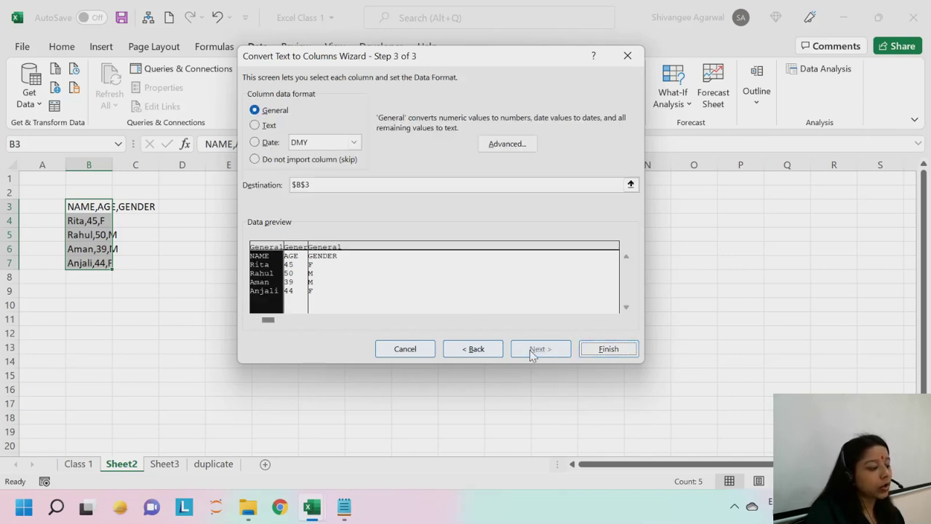
left_click(608, 349)
left_click(176, 330)
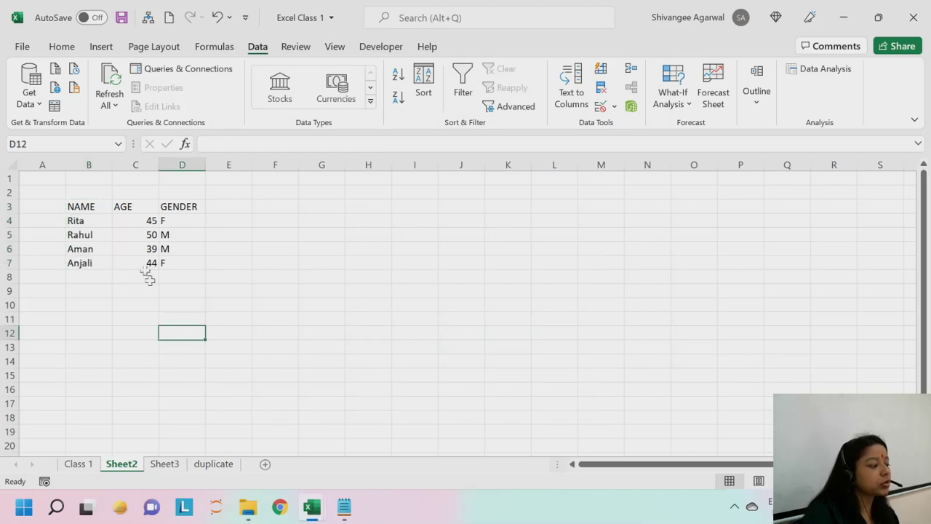
Compare the split NAME, AGE and GENDER table with the original comma-separated text in Notepad, then return to the worksheet
left_click_drag(85, 210, 210, 261)
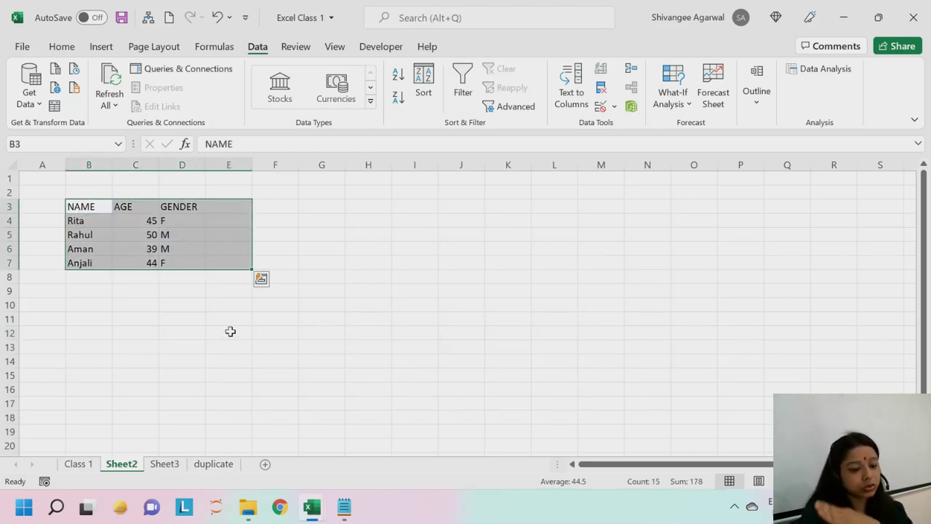
left_click(190, 252)
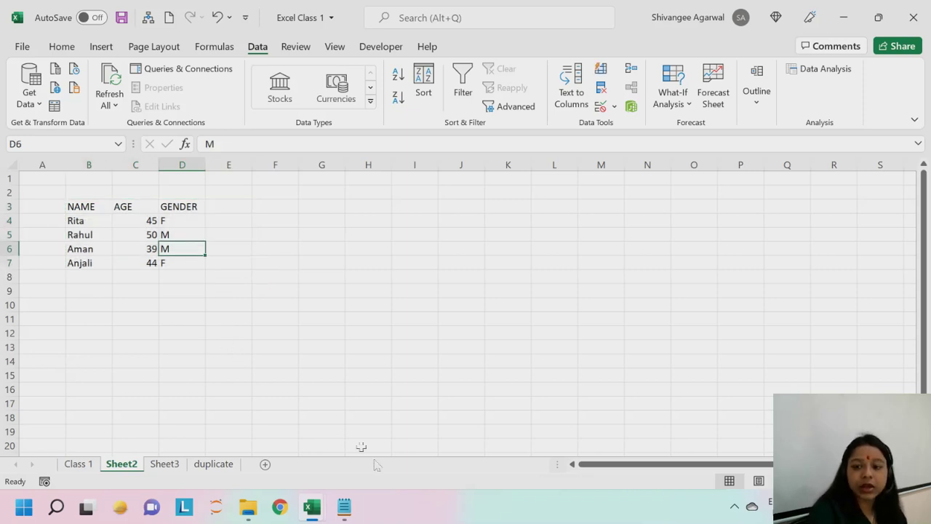
left_click(344, 507)
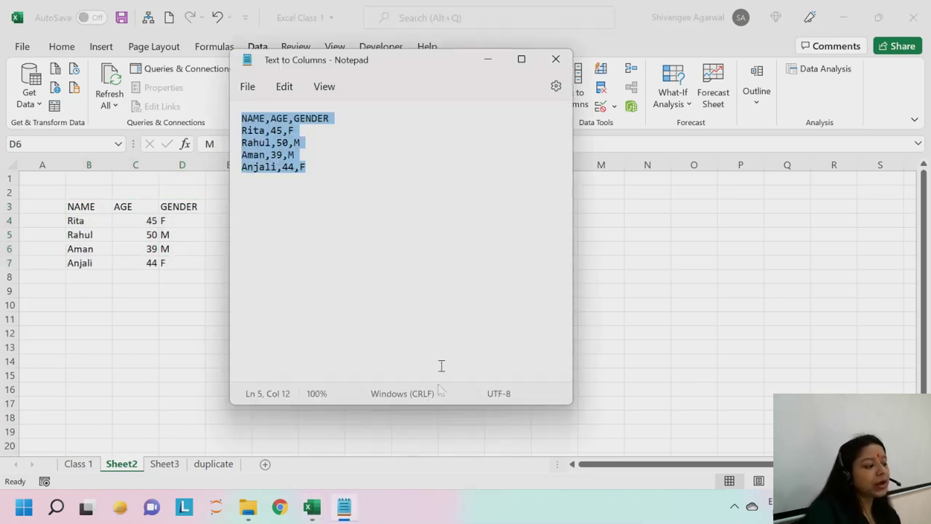
left_click(328, 197)
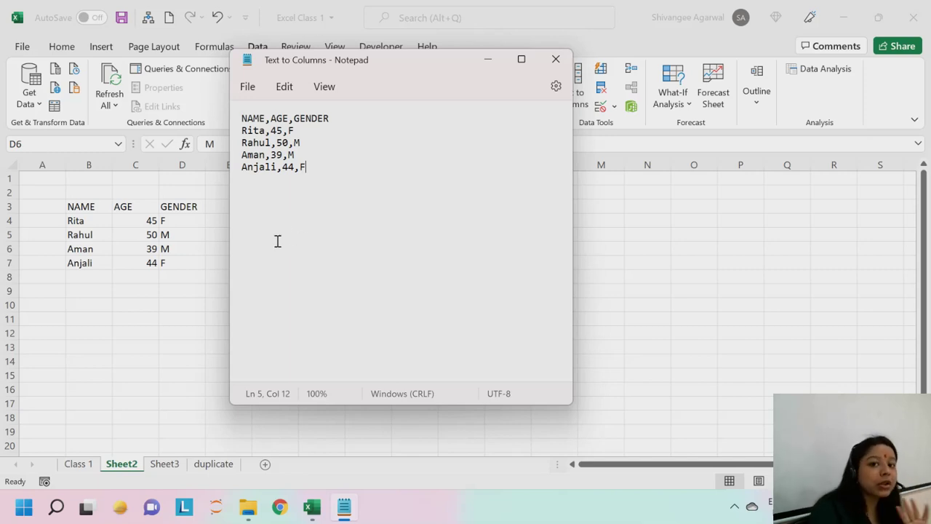
left_click_drag(312, 168, 218, 118)
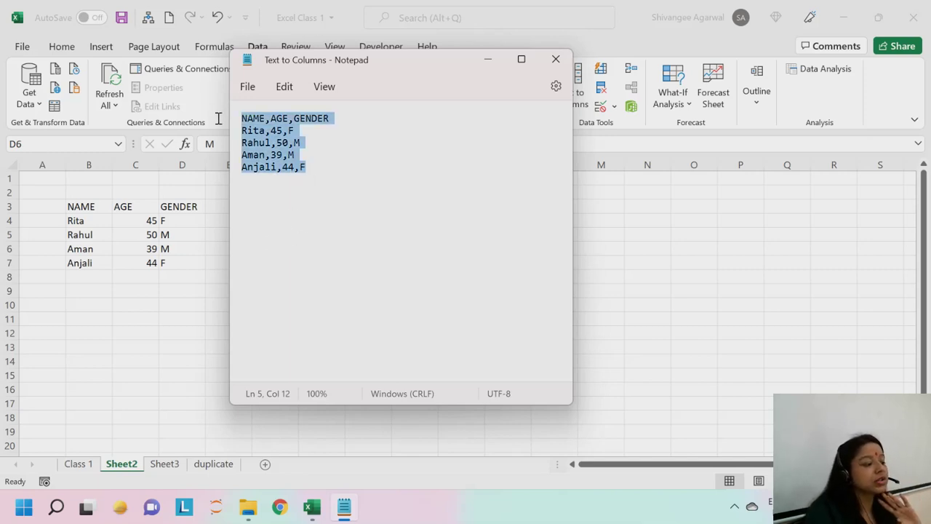
left_click(71, 200)
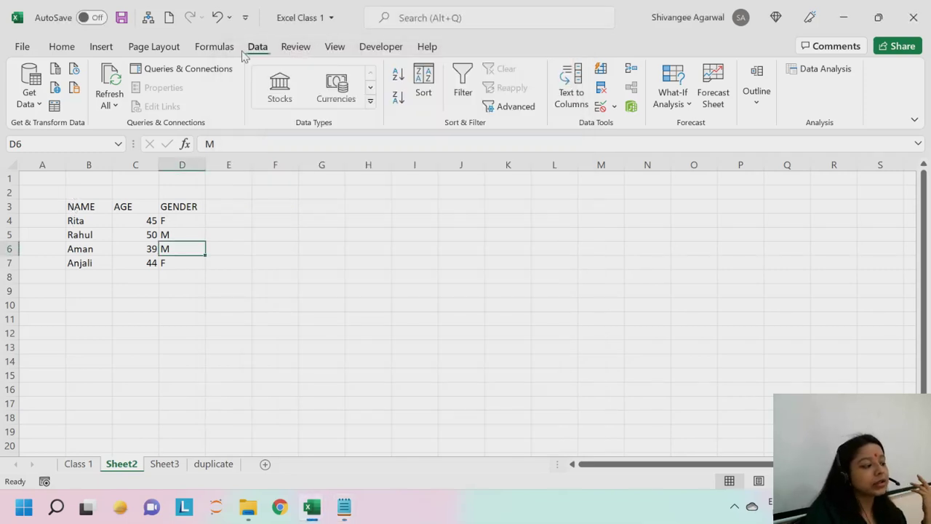
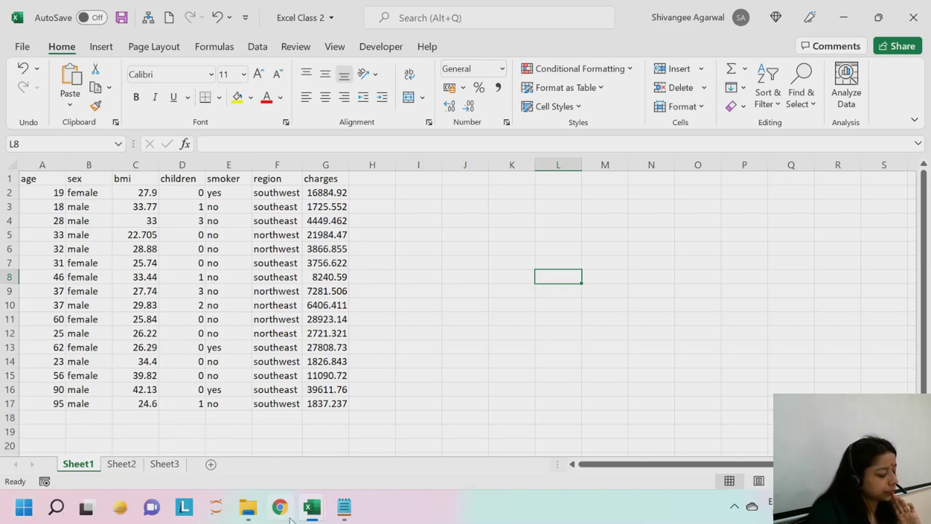
Switch to Chrome and open the Google Meet link of the CM1B Sep'22 Class 2 event from Google Calendar
left_click(281, 509)
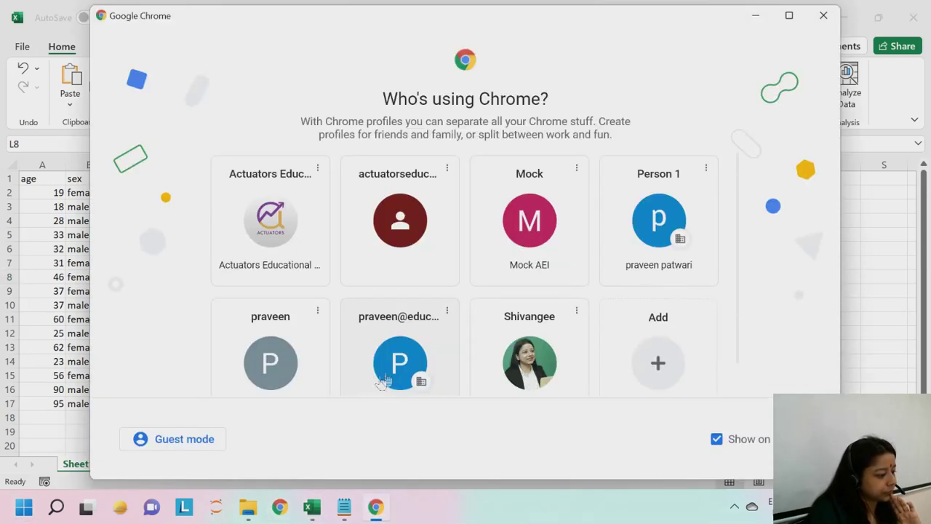
left_click(383, 379)
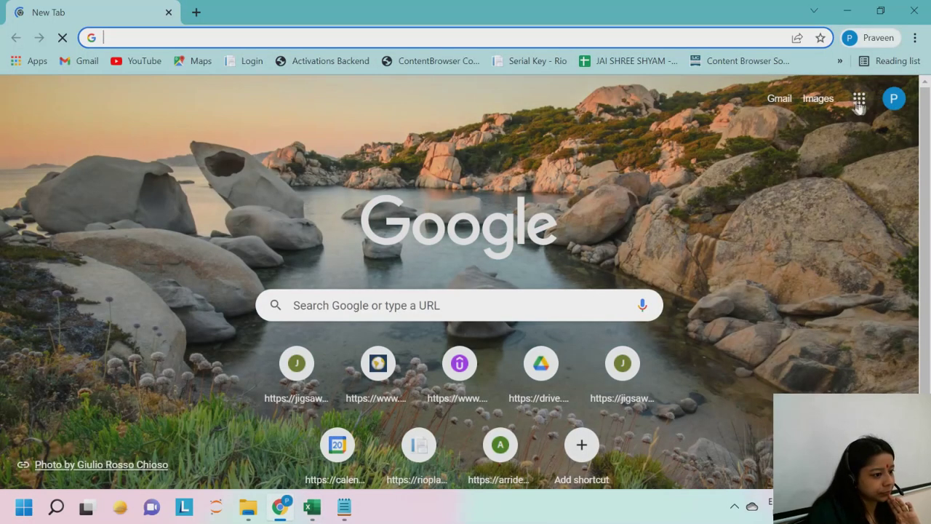
left_click(859, 102)
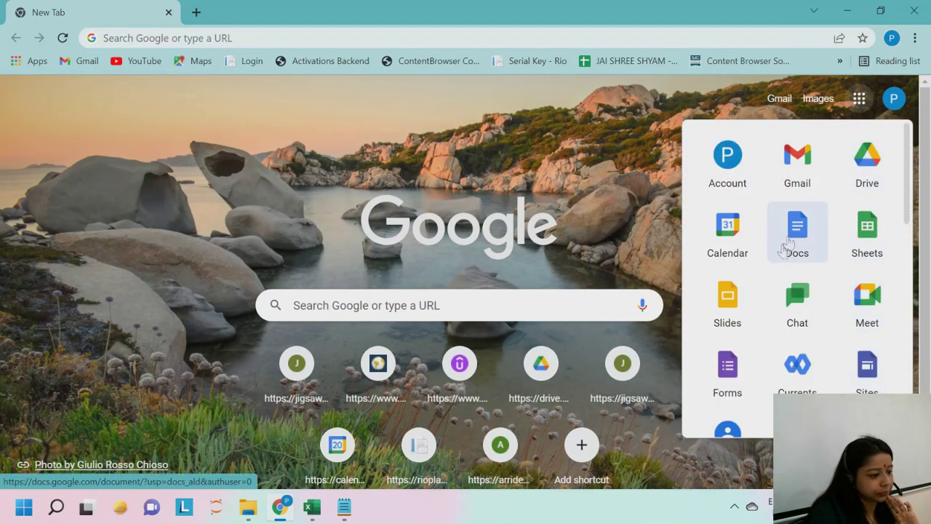
left_click(729, 234)
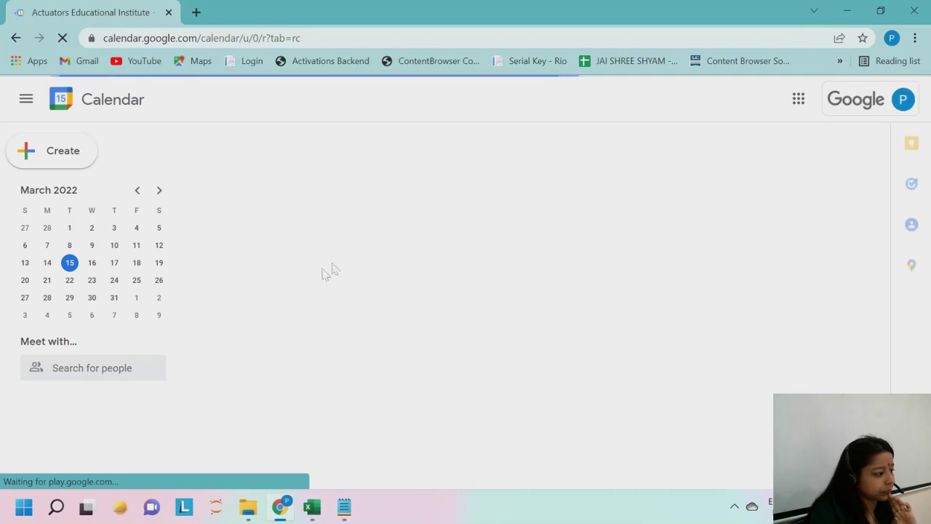
left_click(322, 314)
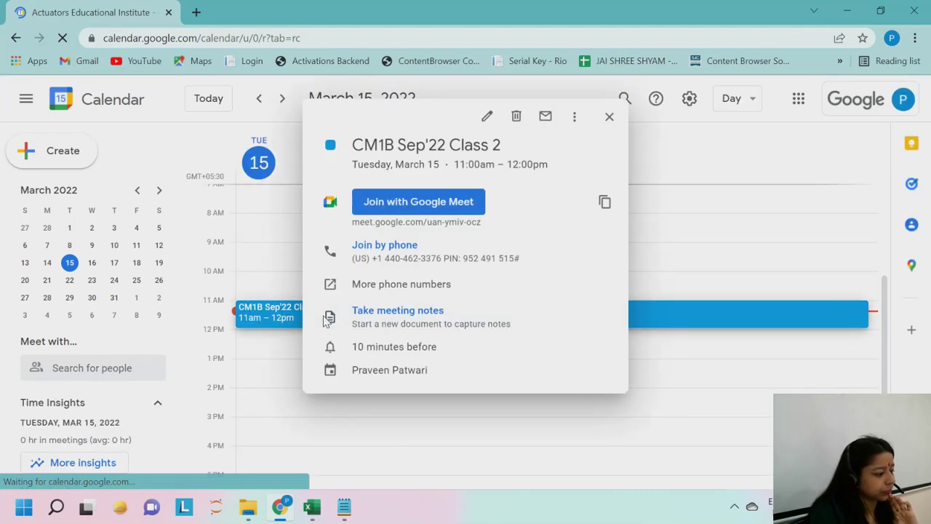
left_click(388, 211)
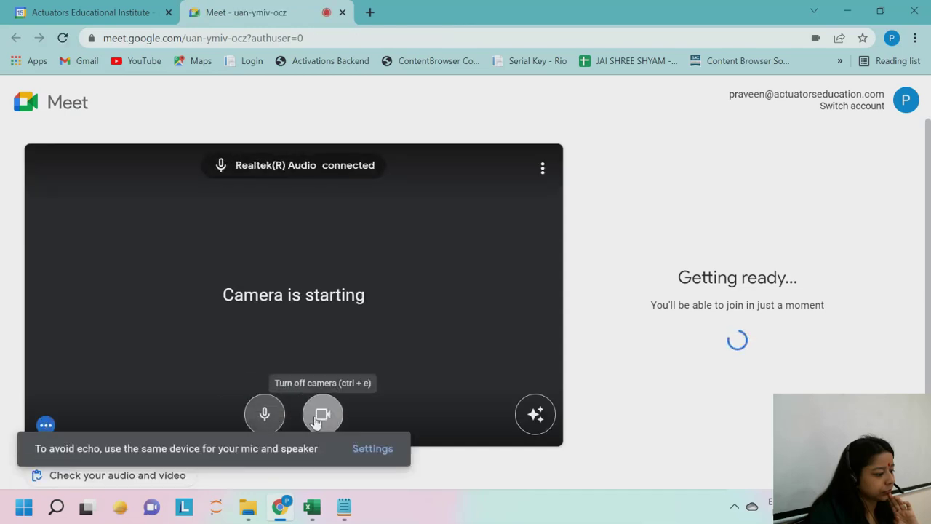
Turn off the camera and microphone for the meeting and lower the computer's volume to the minimum
left_click(322, 416)
left_click(266, 420)
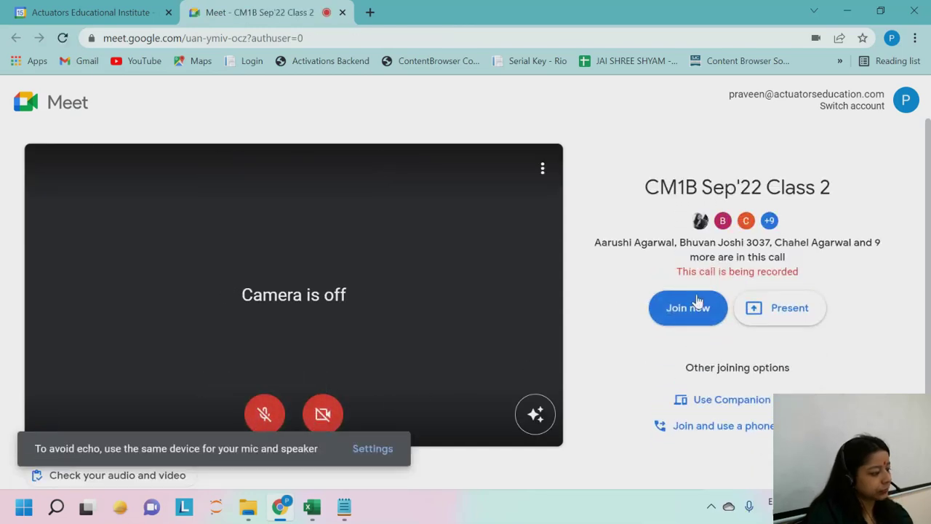
key("XF86AudioRaiseVolume")
key("XF86AudioLowerVolume")
key("XF86AudioLowerVolume")
key("XF86AudioLowerVolume")
key("XF86AudioLowerVolume")
key("XF86AudioLowerVolume")
key("XF86AudioLowerVolume")
key("XF86AudioLowerVolume")
key("XF86AudioLowerVolume")
key("XF86AudioLowerVolume")
key("XF86AudioLowerVolume")
key("XF86AudioLowerVolume")
key("XF86AudioLowerVolume")
key("XF86AudioLowerVolume")
key("XF86AudioLowerVolume")
key("XF86AudioLowerVolume")
key("XF86AudioLowerVolume")
key("XF86AudioLowerVolume")
key("XF86AudioLowerVolume")
key("XF86AudioLowerVolume")
key("XF86AudioLowerVolume")
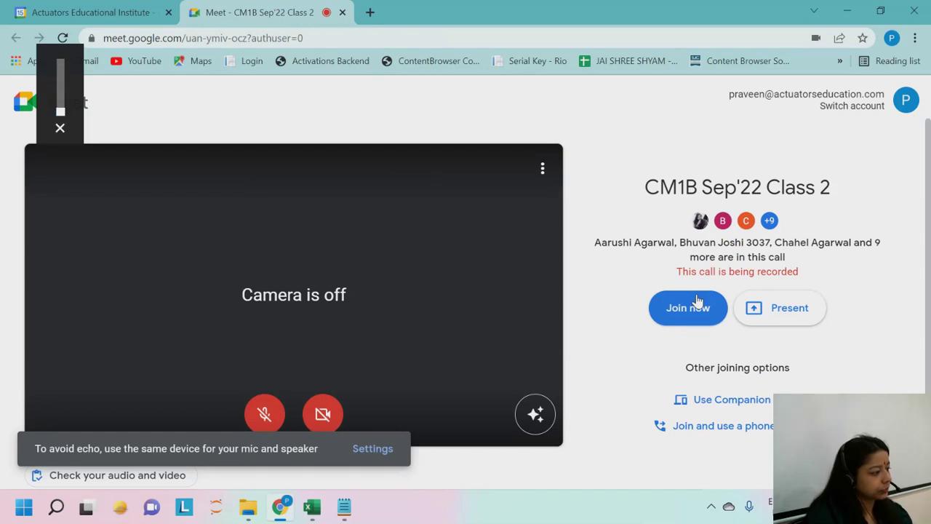
Join the CM1B Sep'22 Class 2 meeting and present the entire screen
left_click(688, 308)
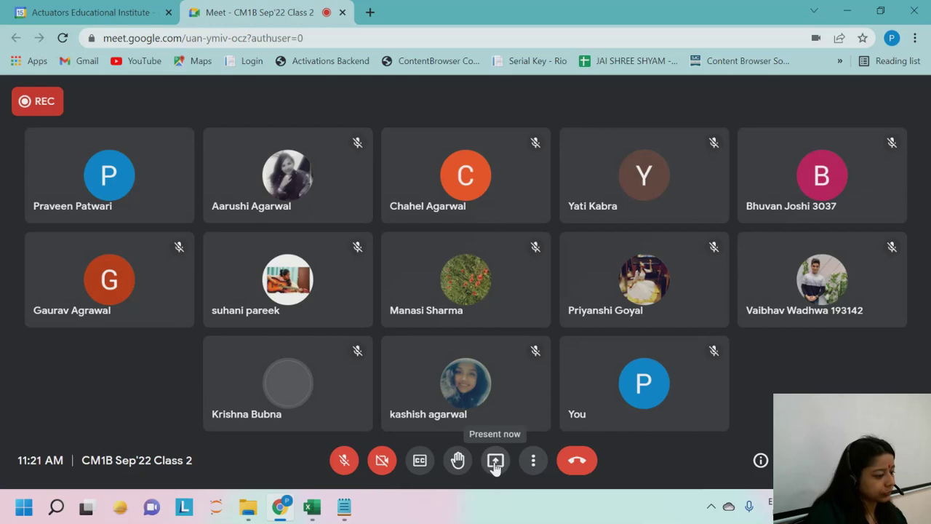
left_click(496, 460)
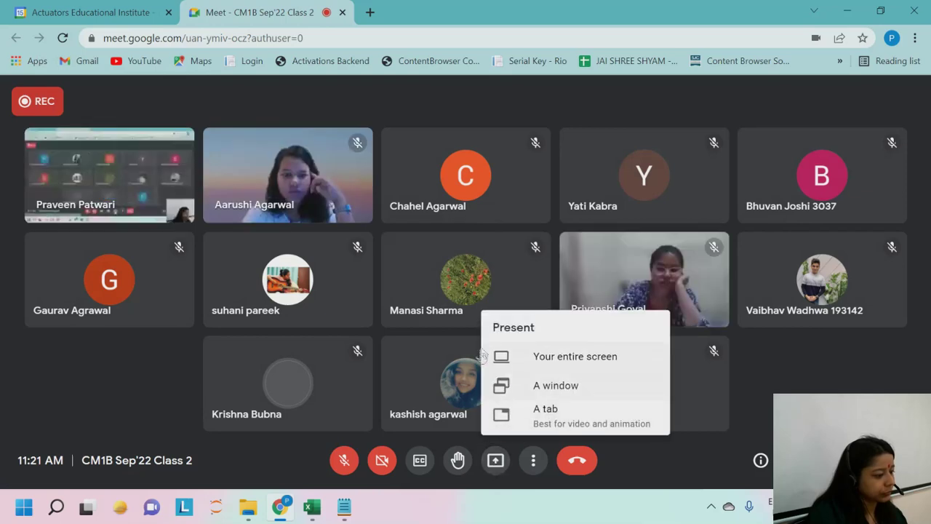
left_click(513, 356)
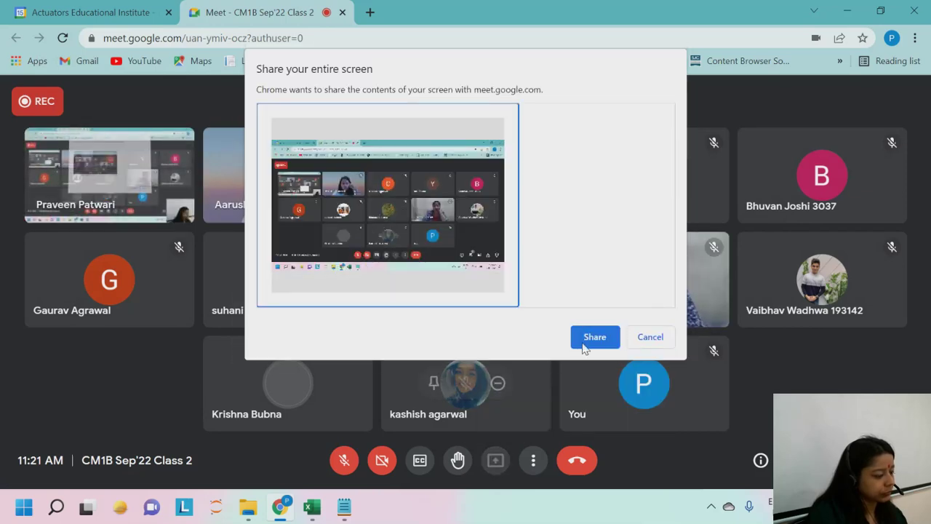
key("Return")
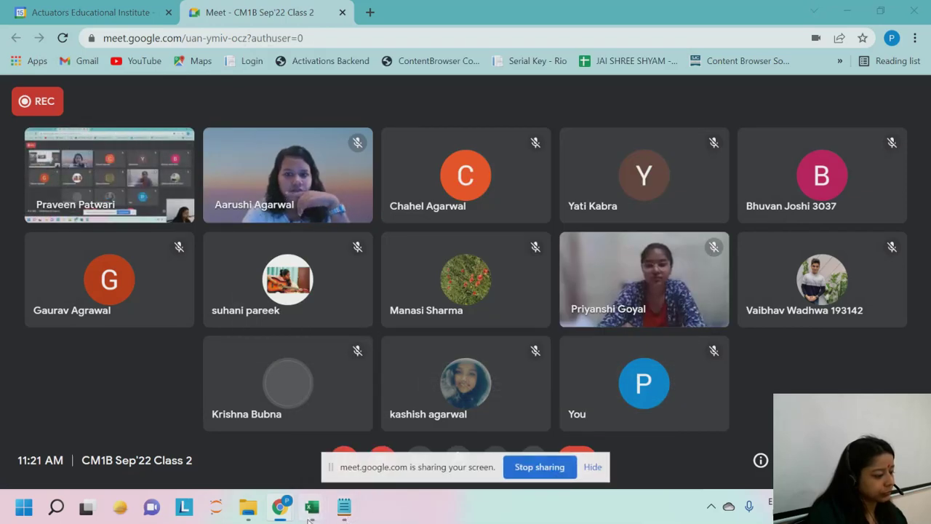
Switch back to the Excel Class 2 workbook and hide the screen-sharing notice
mouse_move(312, 507)
left_click(209, 438)
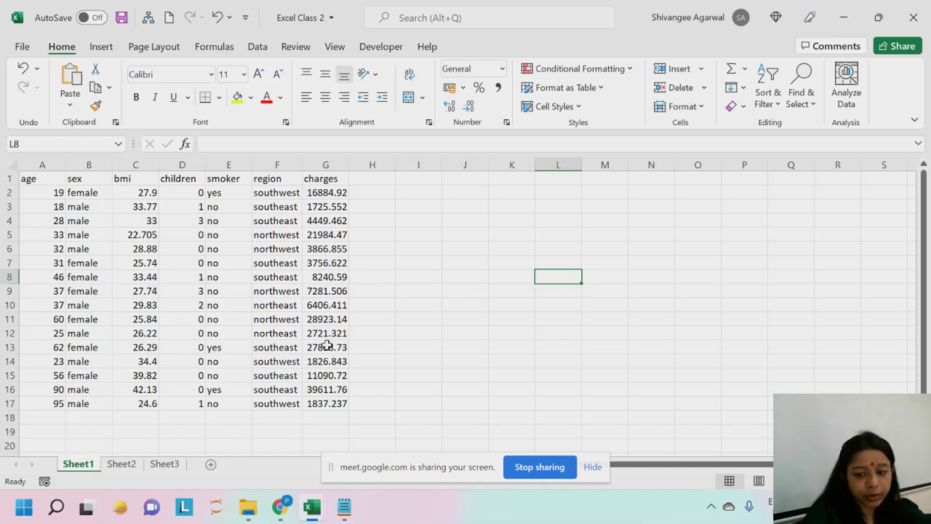
left_click(593, 467)
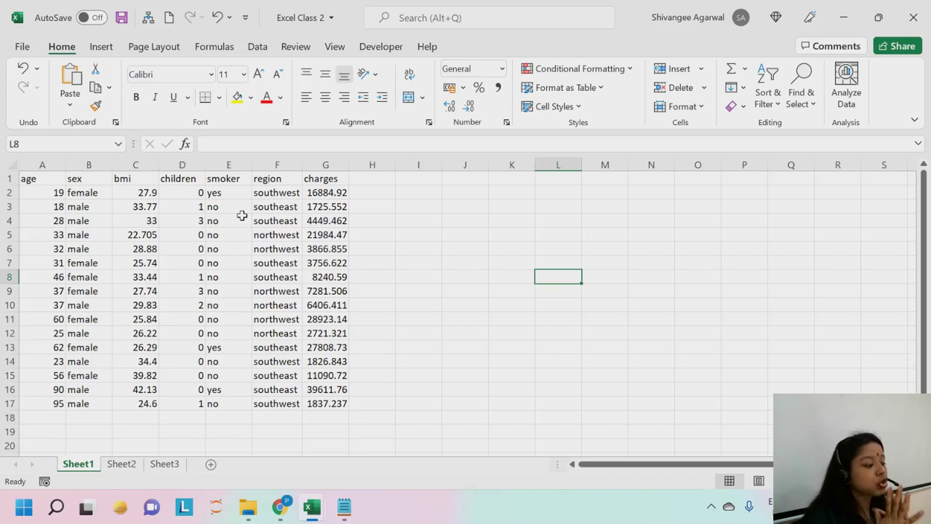
Make the header row A1:G1 bold with a bottom border
left_click_drag(28, 178, 338, 181)
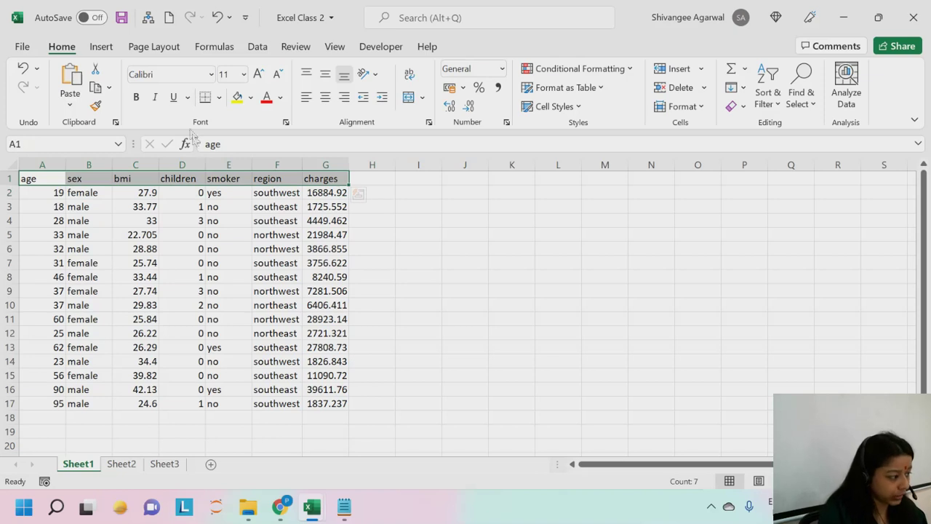
left_click(136, 97)
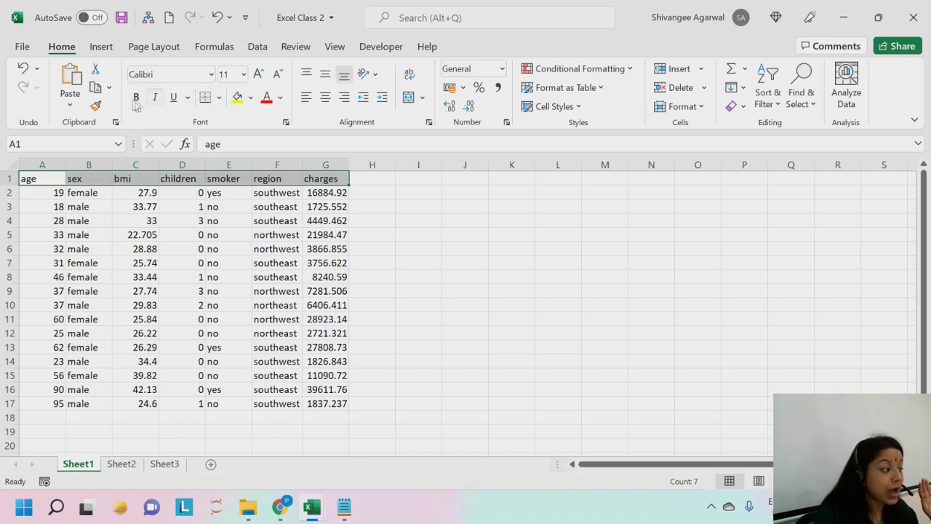
left_click(182, 275)
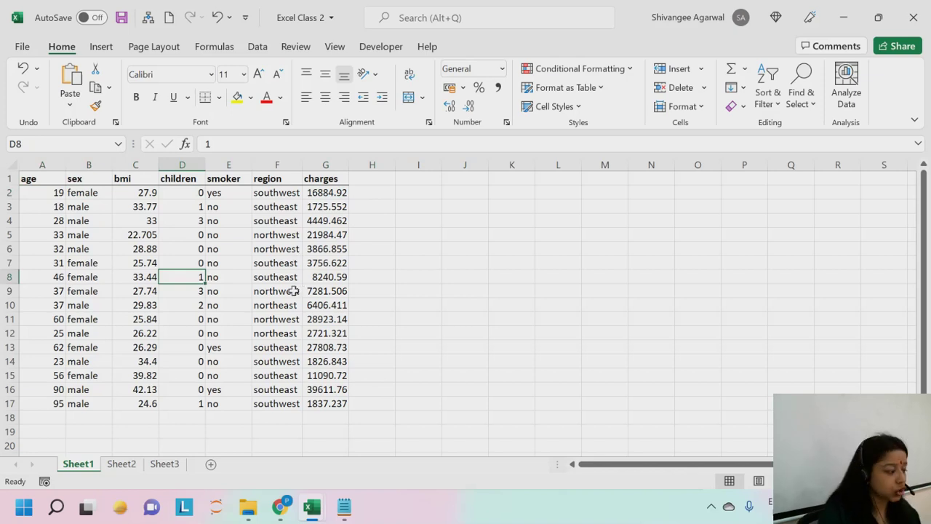
Examine the age, sex, bmi, children, smoker, region and charges columns one by one to see what data each holds
left_click(49, 162)
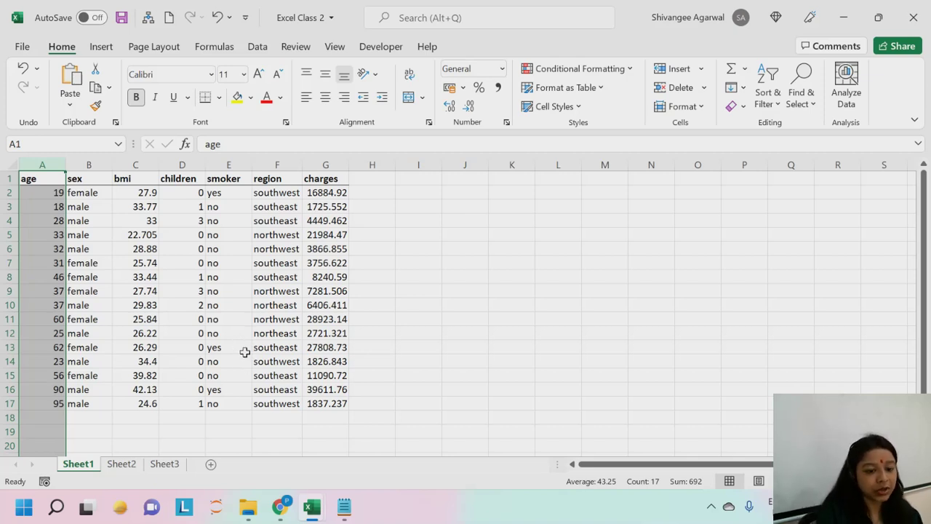
left_click(93, 194)
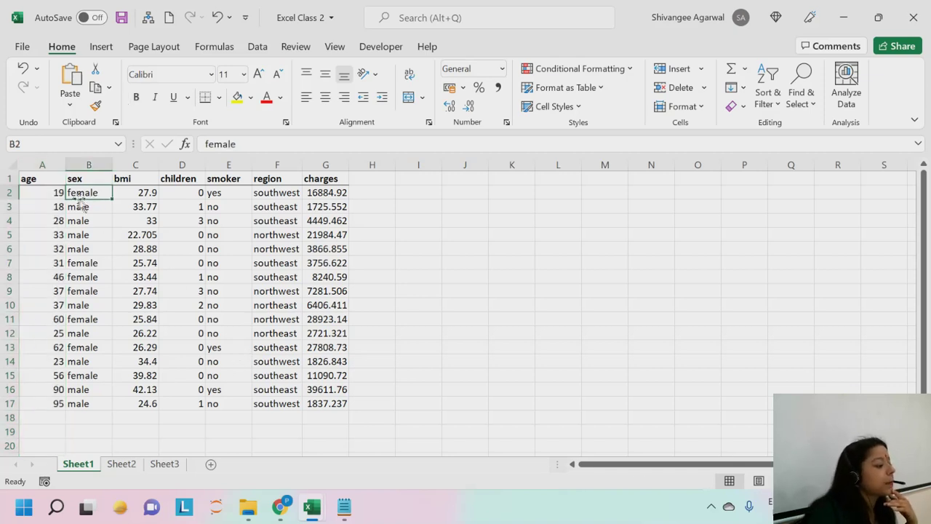
left_click(45, 164)
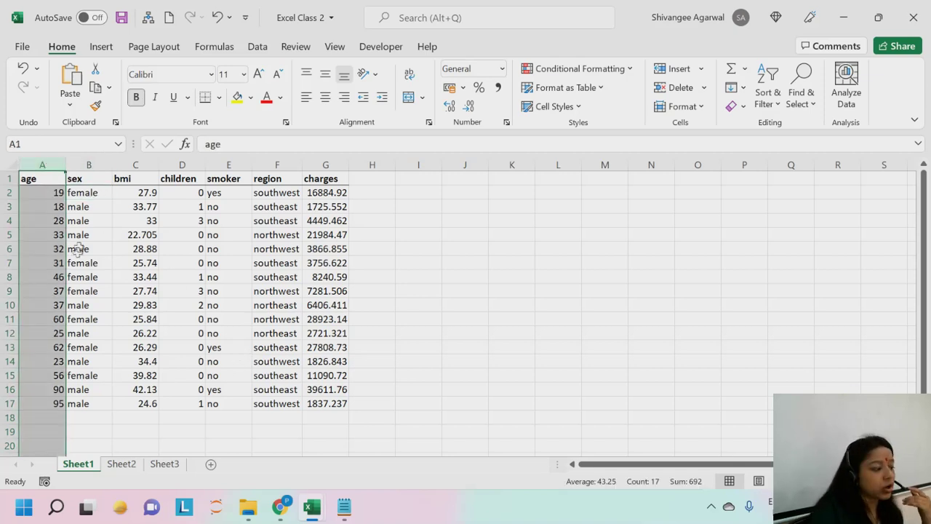
left_click(80, 166)
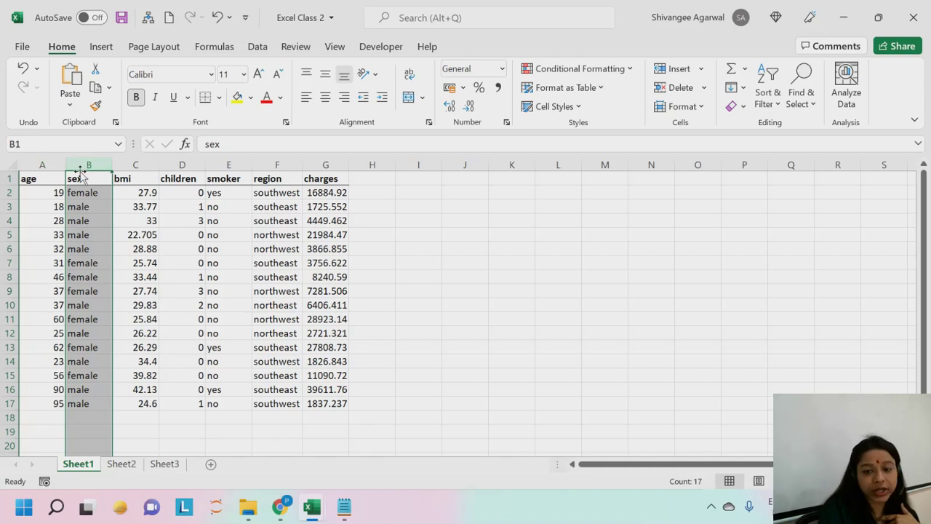
left_click(148, 166)
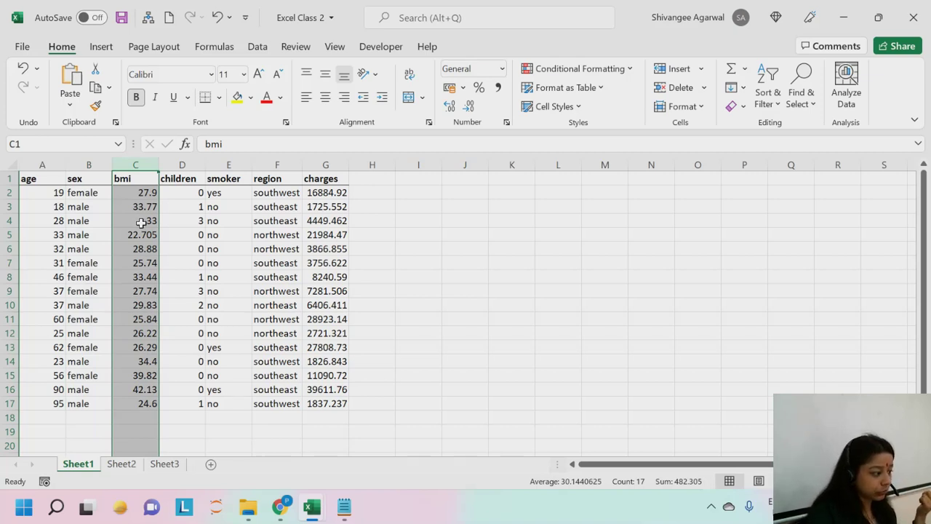
left_click(141, 222)
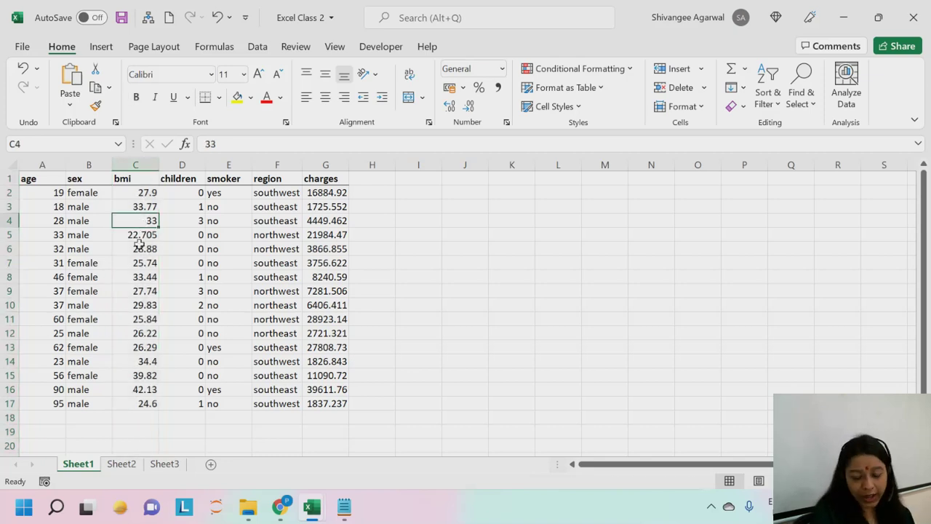
left_click(182, 165)
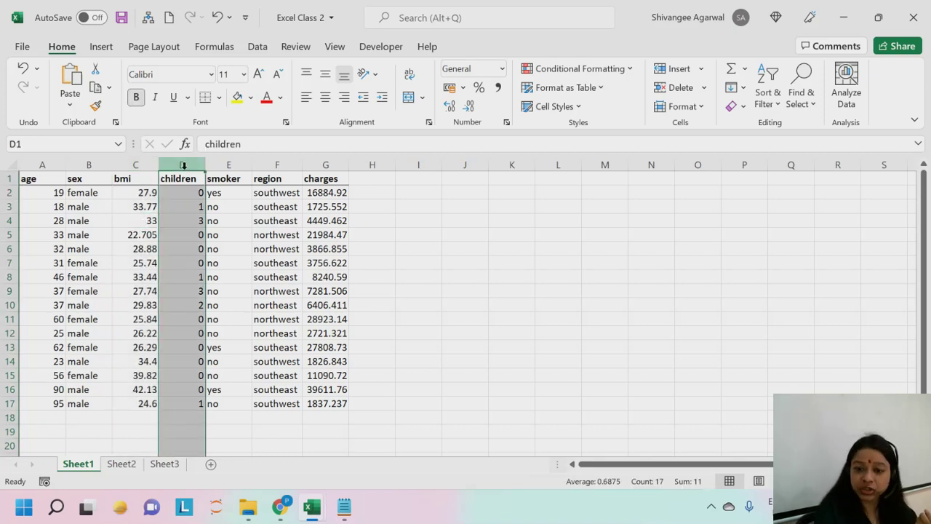
left_click(222, 166)
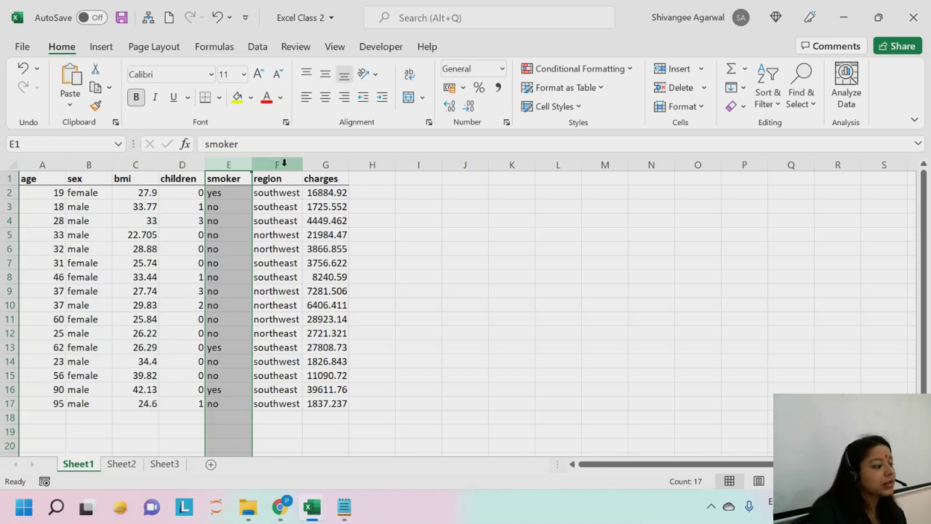
left_click(284, 163)
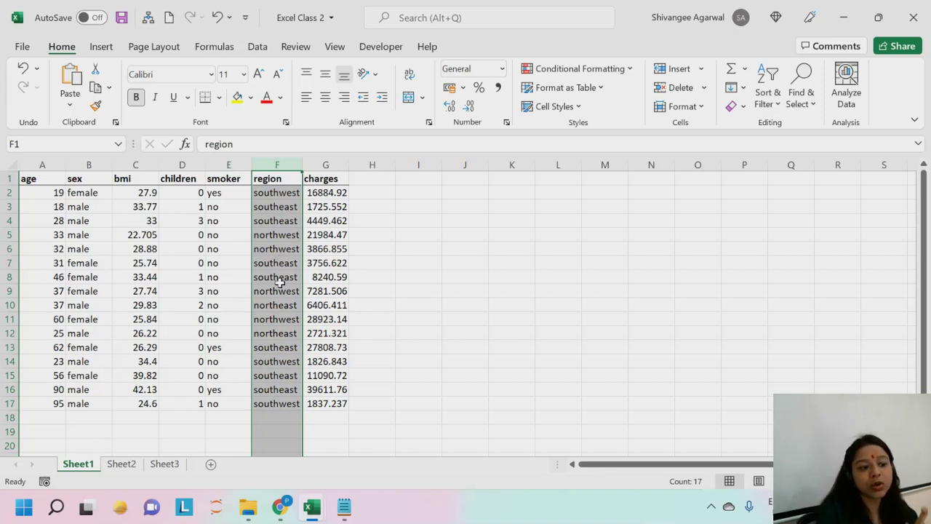
left_click(322, 165)
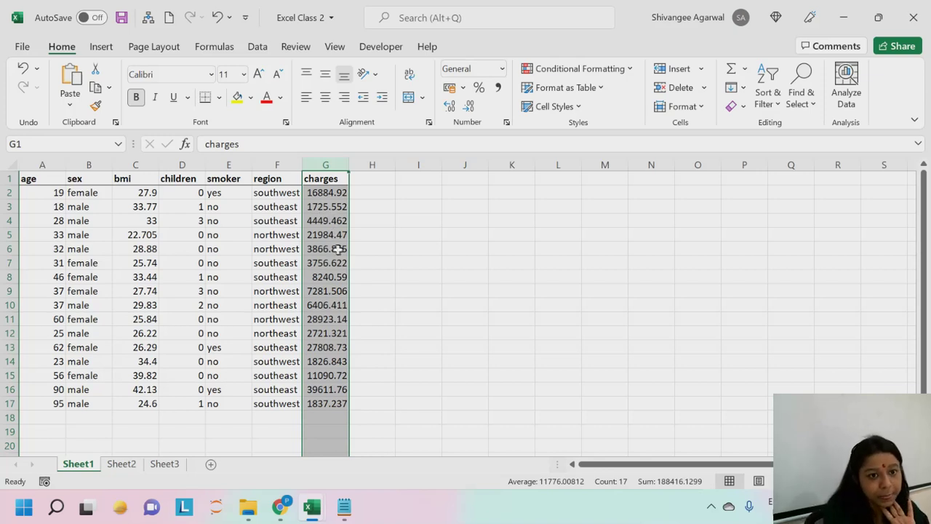
left_click_drag(341, 251, 340, 257)
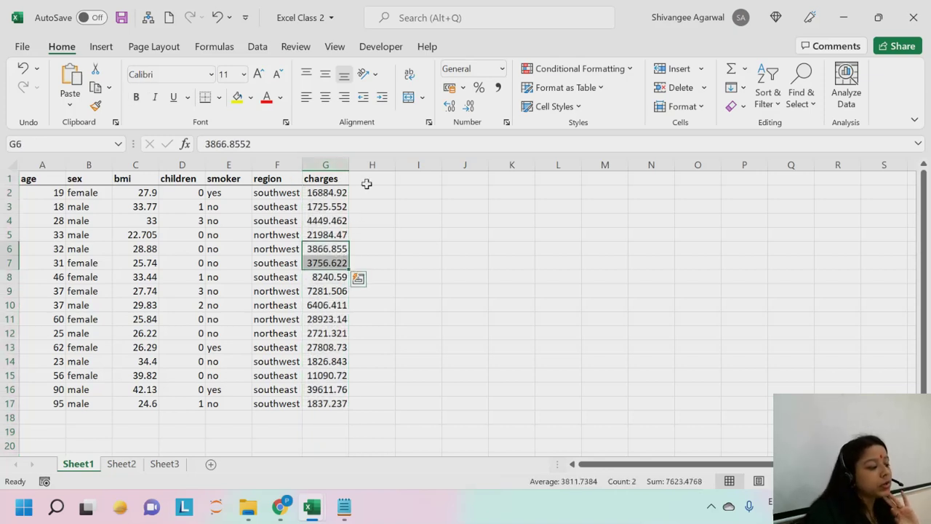
left_click(366, 182)
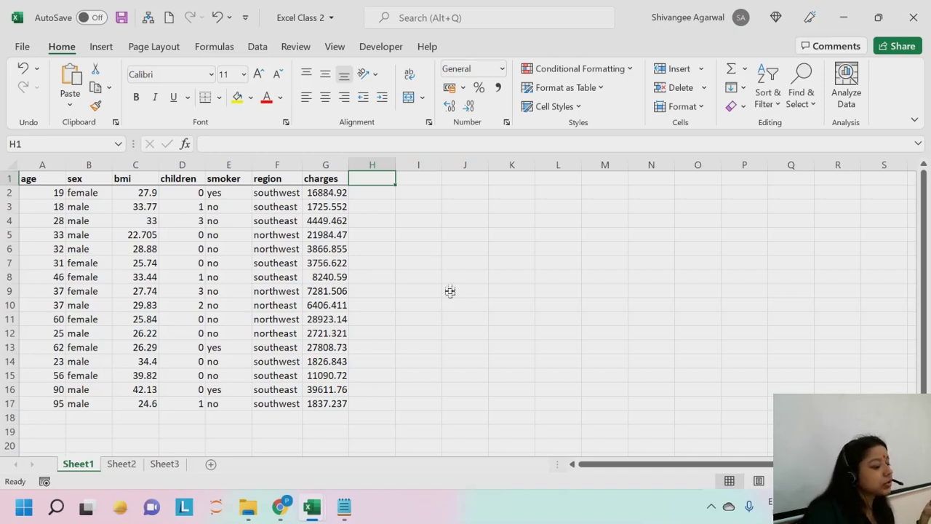
mouse_move(181, 508)
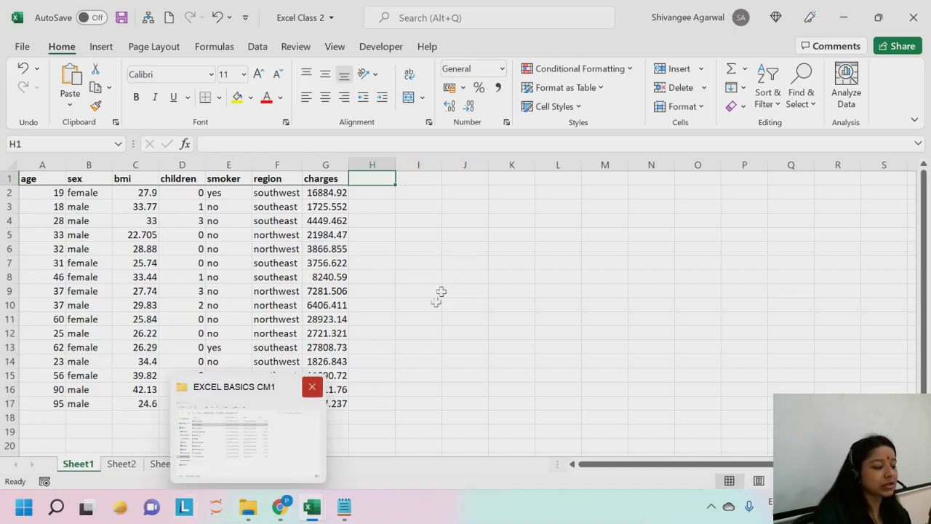
left_click(437, 187)
left_click(435, 179)
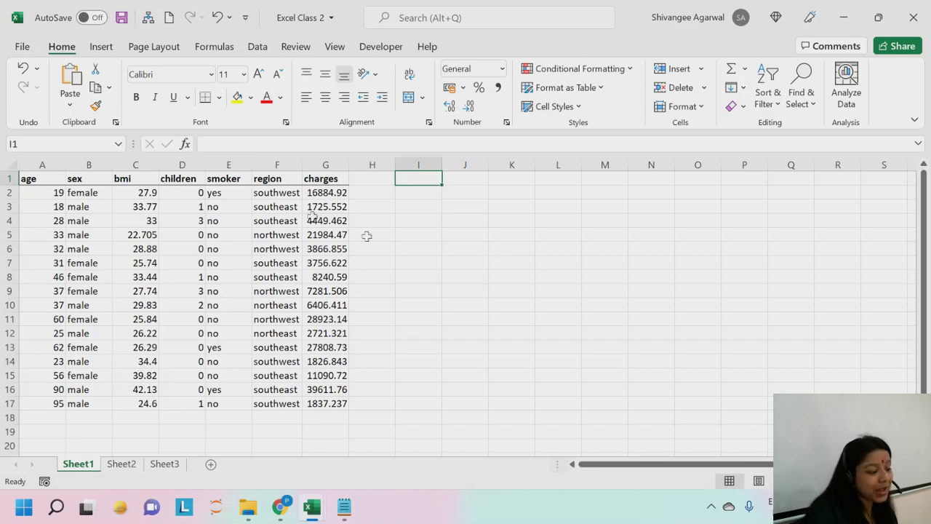
Autofit the widths of columns A to G to their contents
scroll(637, 367, "up", 3)
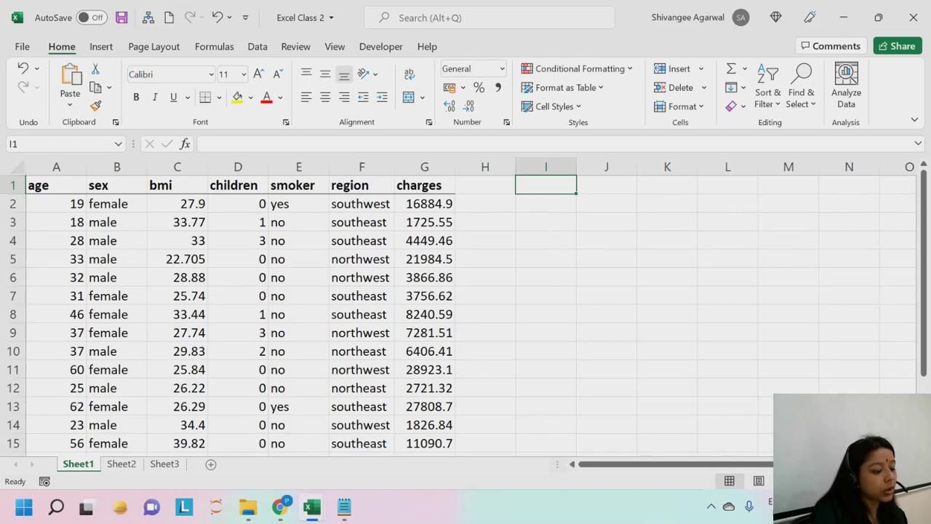
scroll(557, 235, "down", 2)
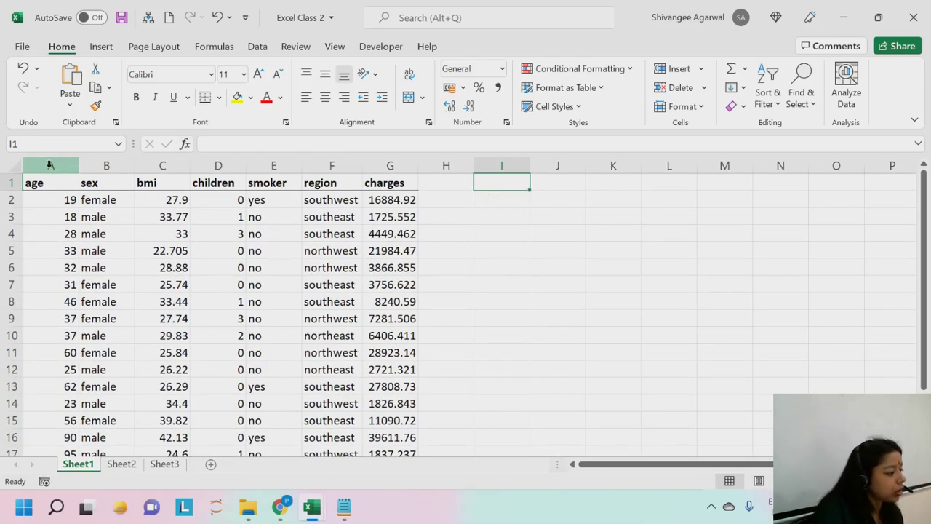
left_click_drag(47, 166, 420, 165)
double_click(420, 165)
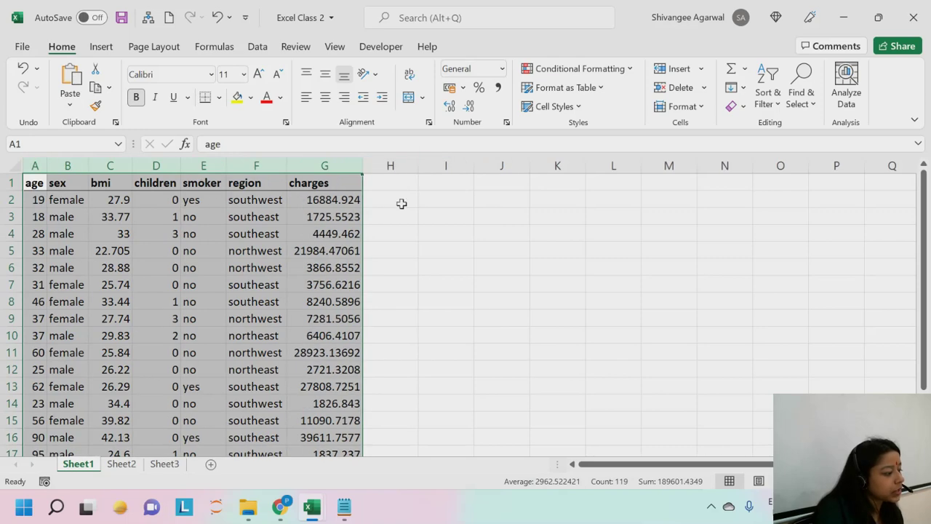
left_click(401, 201)
left_click(462, 201)
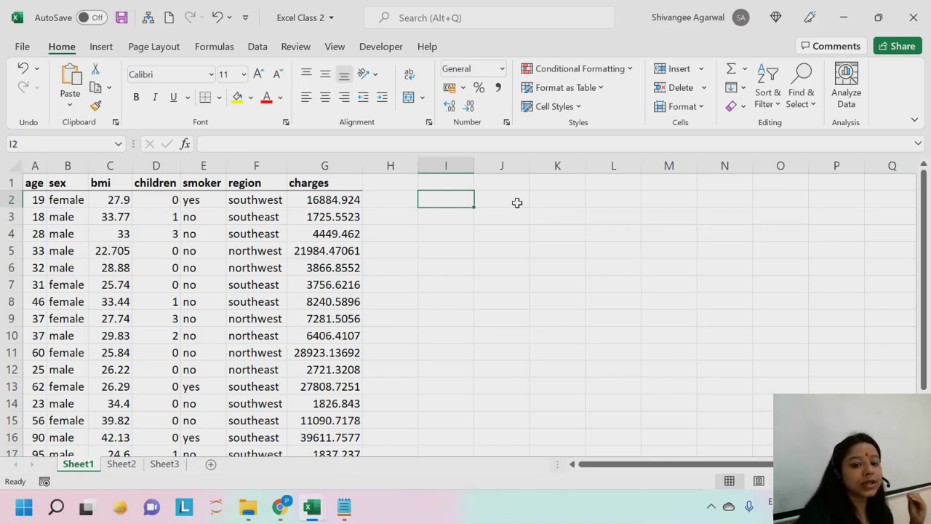
Enter the addition formula =5+10 in cell I2 and the subtraction formula =7-3 in I3
type("=")
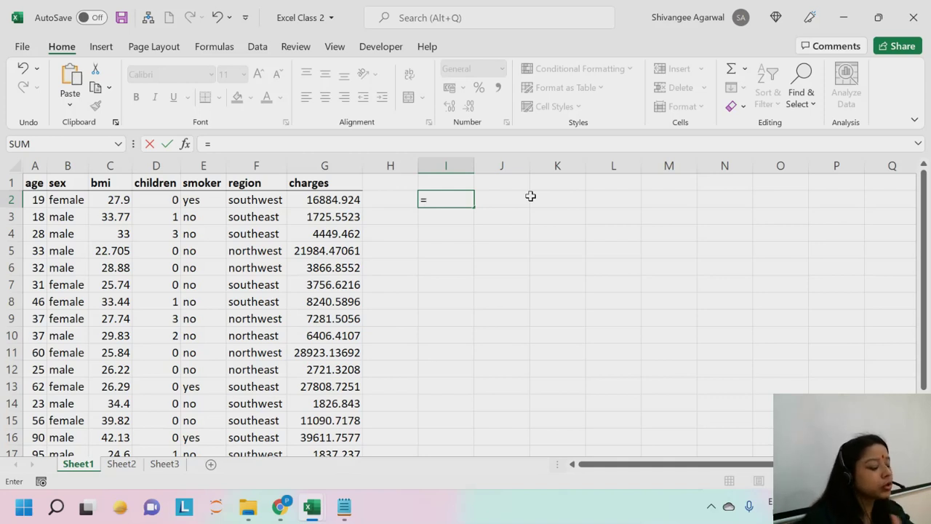
type("5+10")
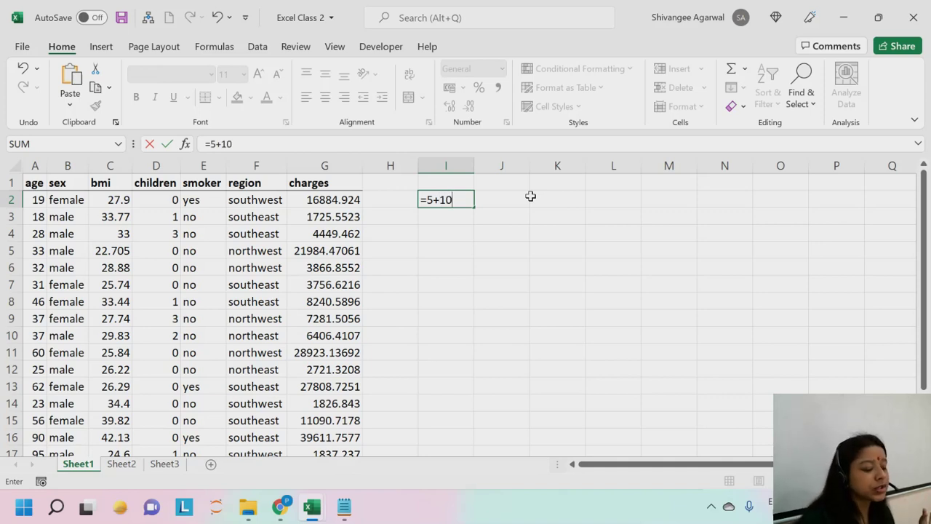
key("Return")
type("=")
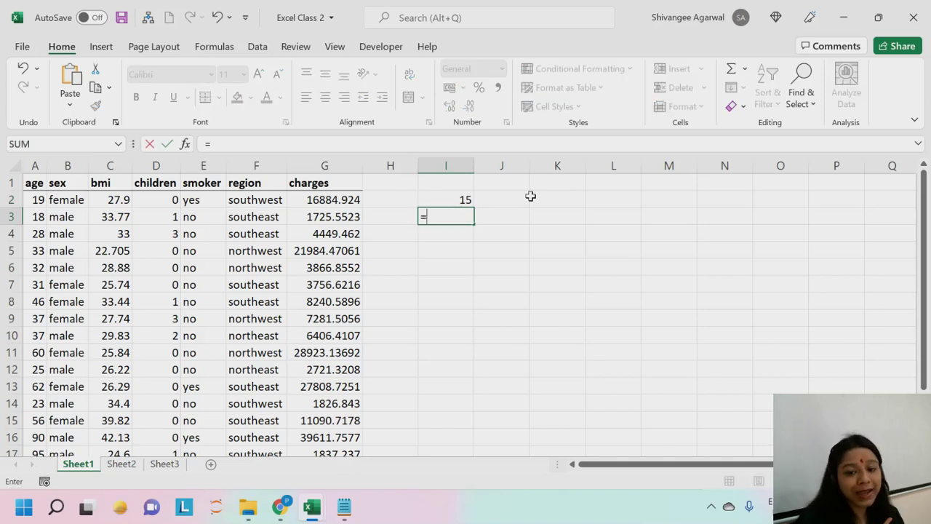
type("7-3")
key("Return")
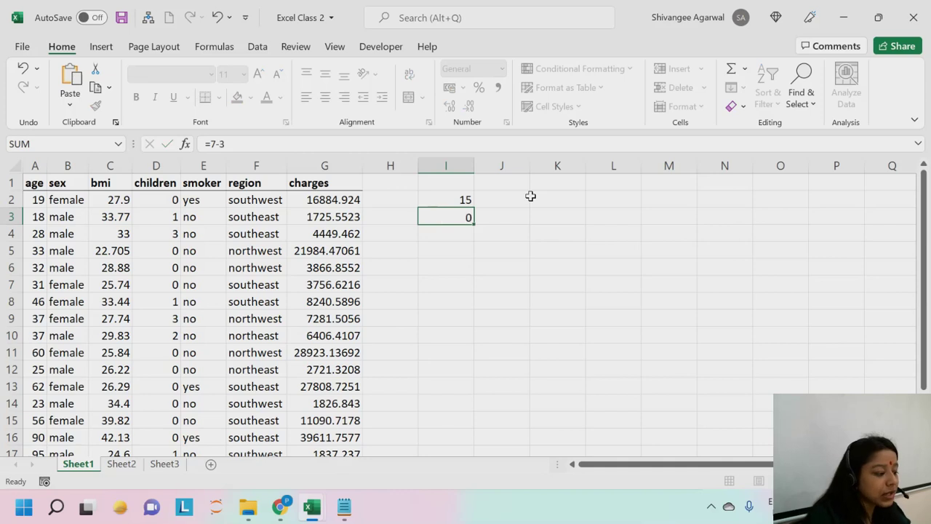
Enter the division formula =4/2 in cell I4 and the multiplication formula =4*3 in I5
type("=")
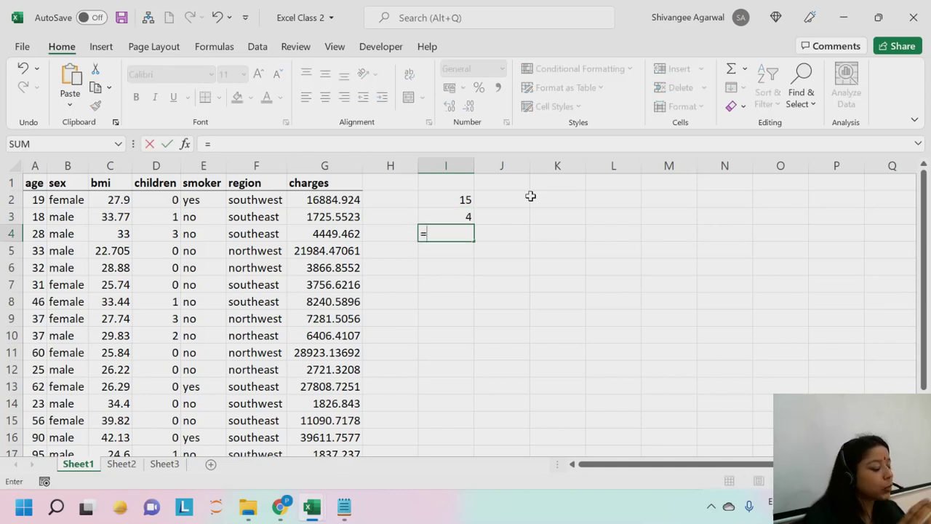
type("4/2")
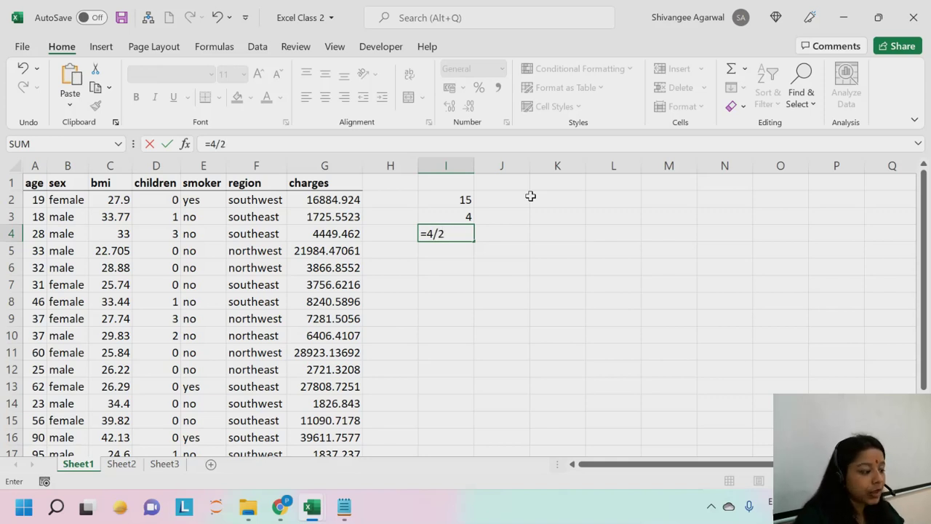
key("Return")
type("=")
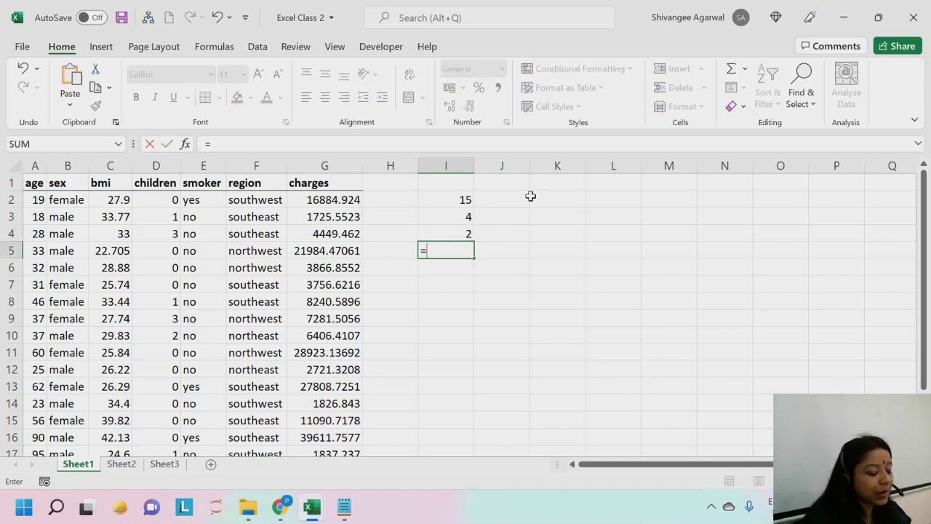
type("4")
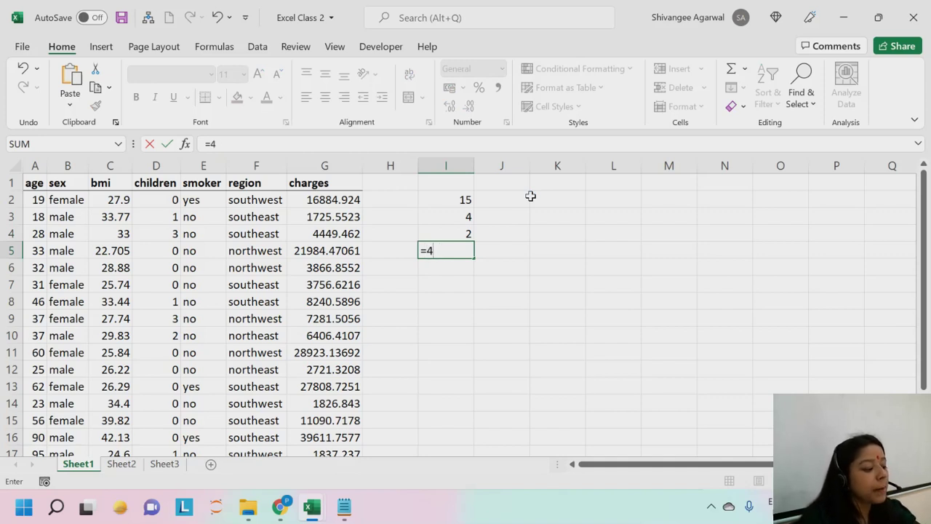
type("*3")
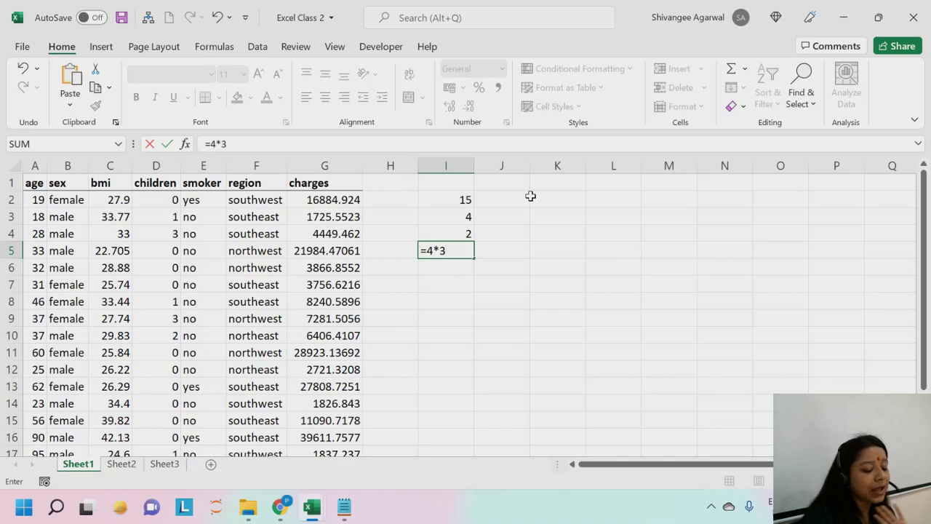
key("Return")
Label the four results in J2 to J5 with their operator symbols +, -, / and *
key("Right")
key("Up")
key("Up")
key("Up")
key("Up")
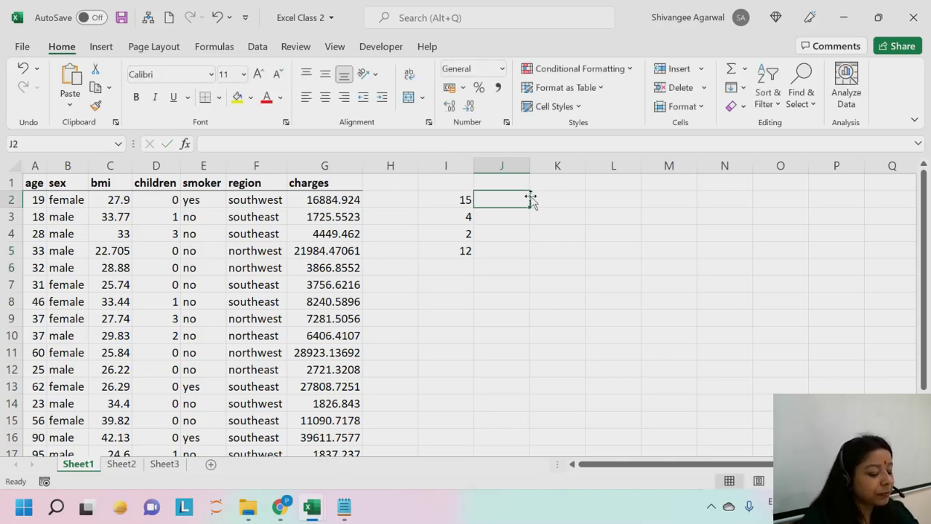
type("+")
key("Return")
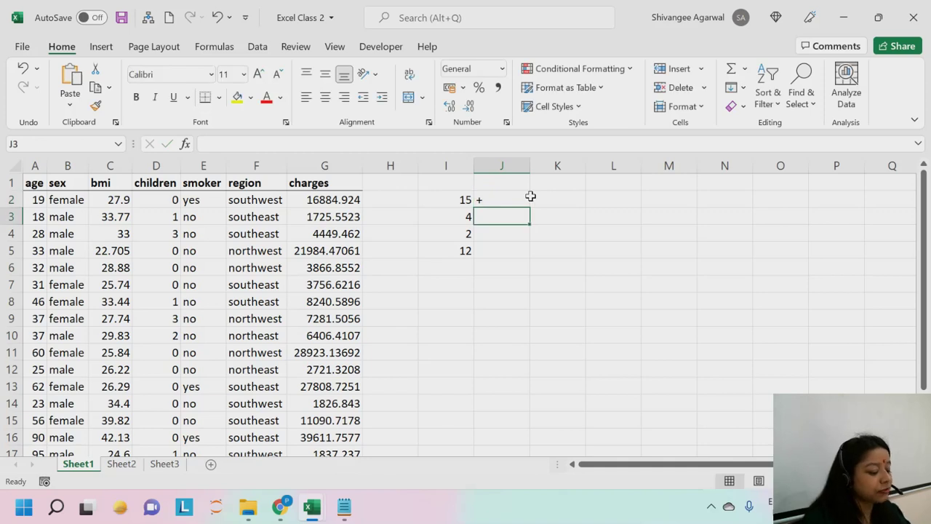
type("-")
key("Return")
type("/")
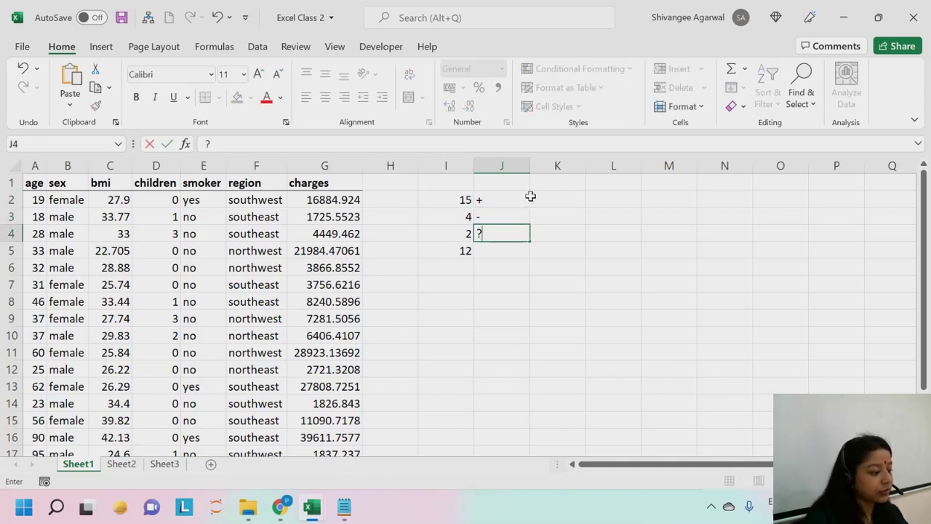
key("Return")
type("*")
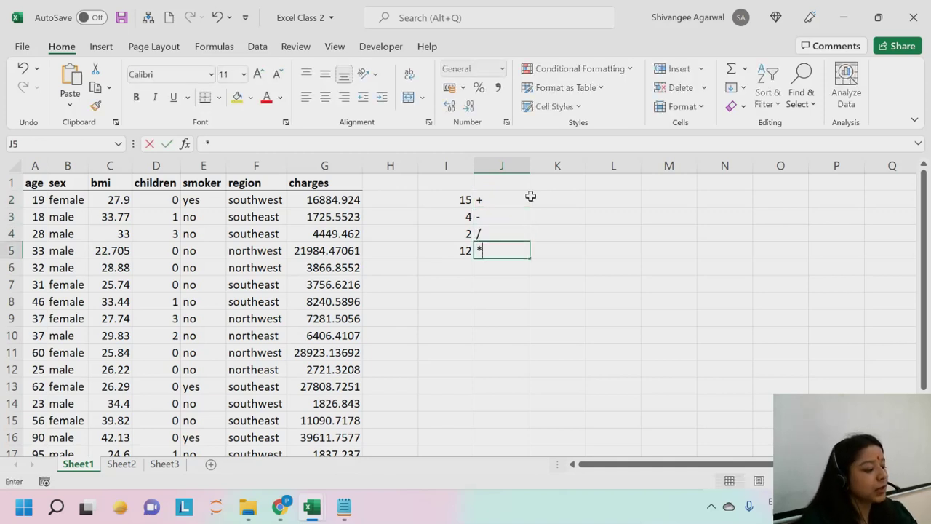
key("Return")
Enter the power formula =2^6 in cell I6 and label it with the ^ symbol in J6
key("Left")
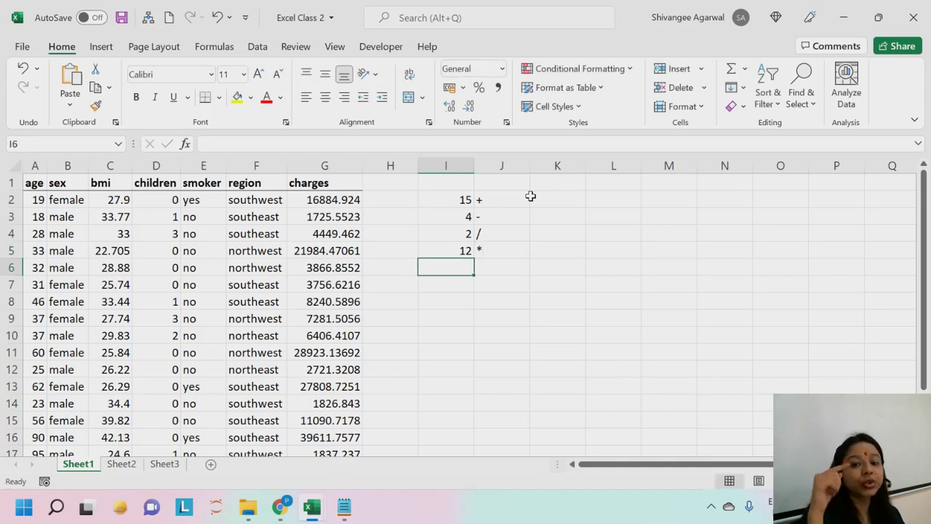
type("2")
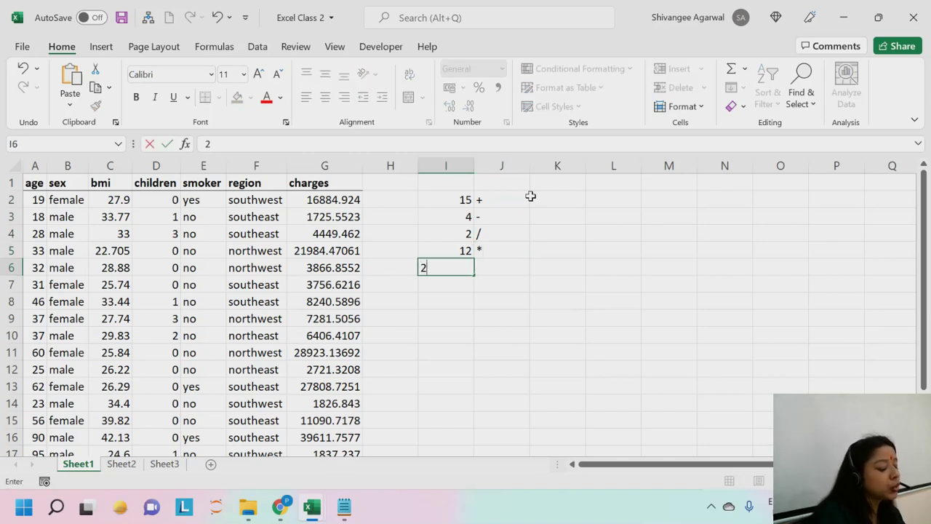
key("BackSpace")
type("=2")
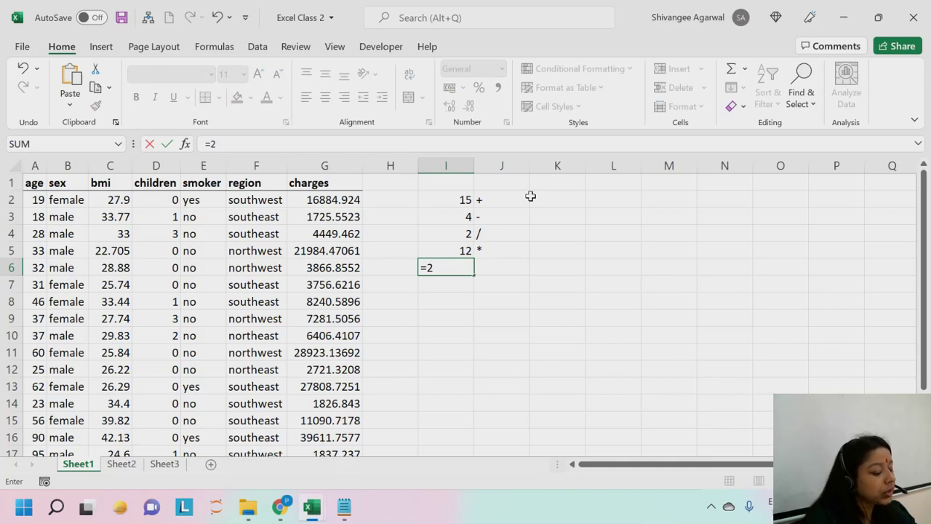
type("^")
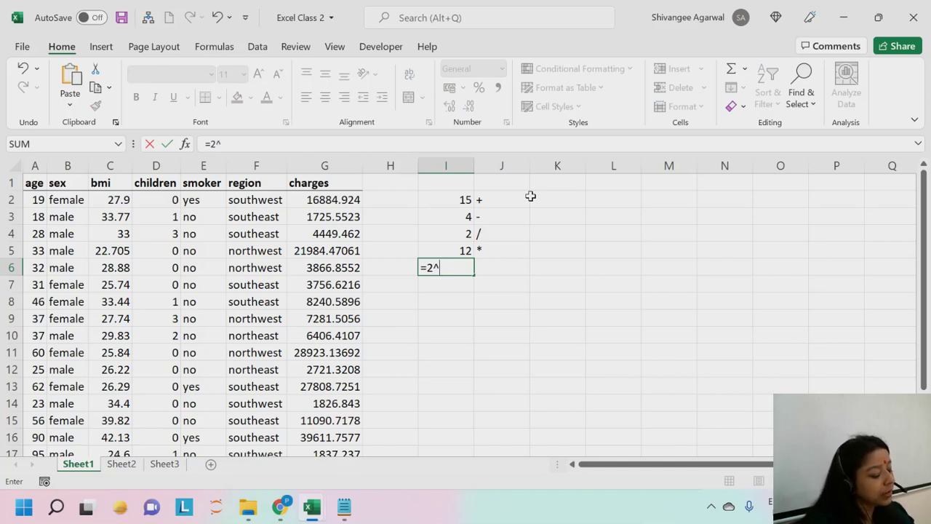
type("6")
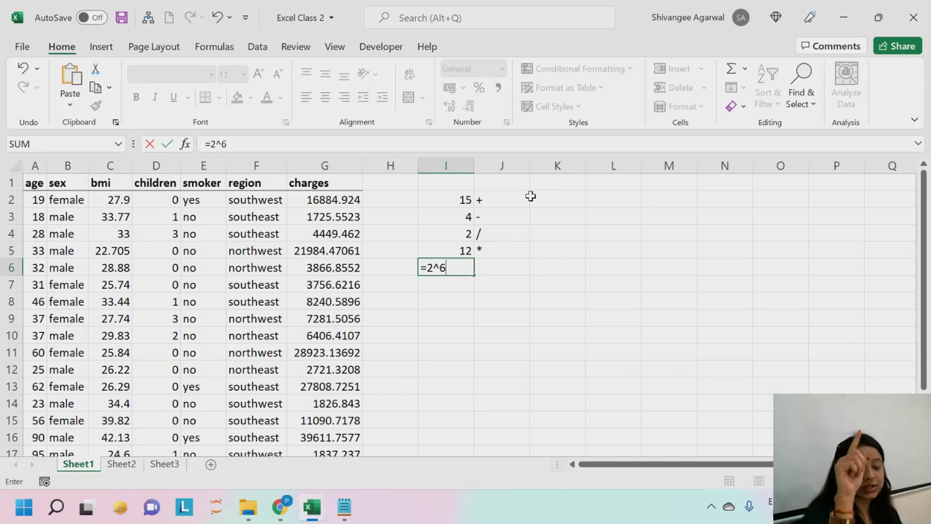
key("Return")
key("Right")
key("Up")
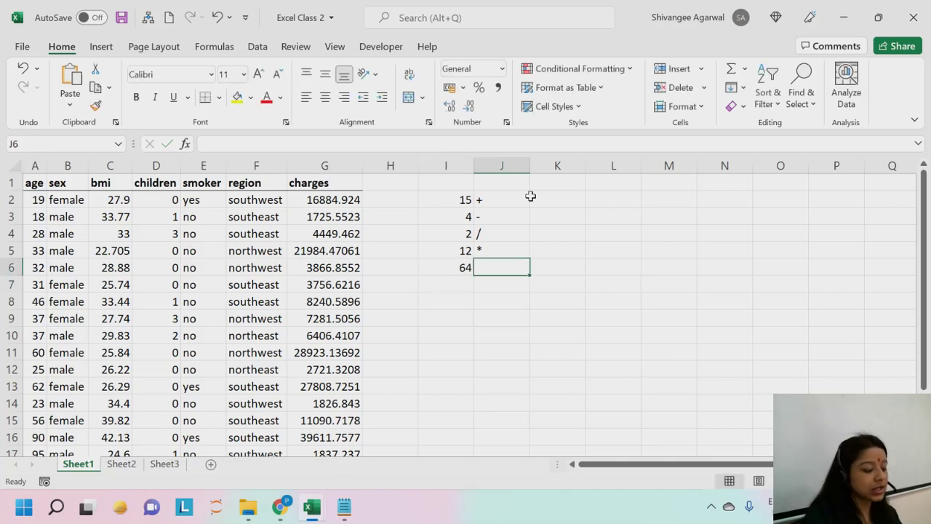
type("^")
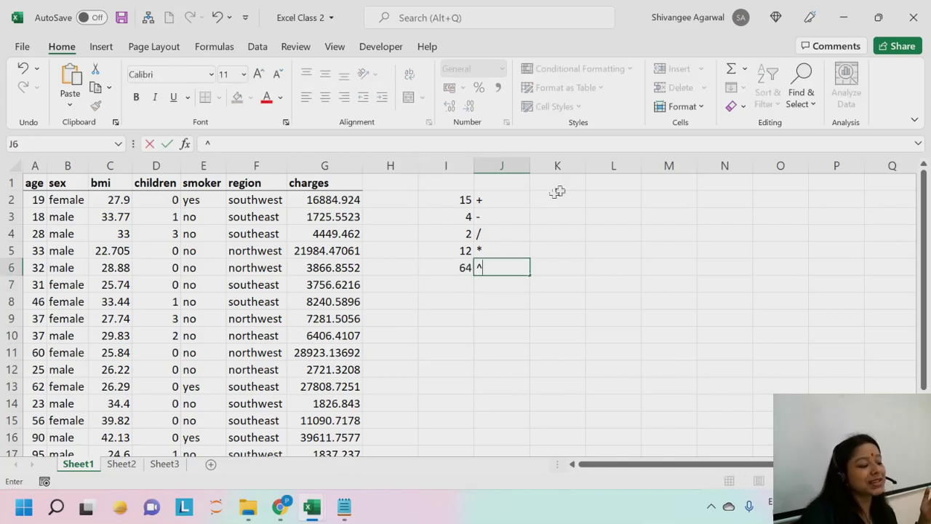
left_click_drag(469, 200, 503, 264)
Enter the title "arithmatic" in cell I1 above the formula results and operator symbols
left_click_drag(469, 183, 491, 181)
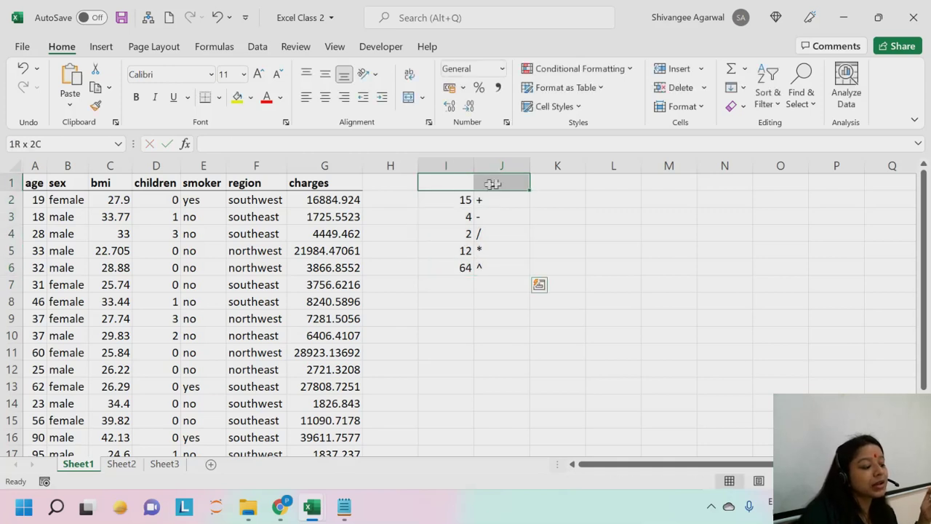
type("arithem")
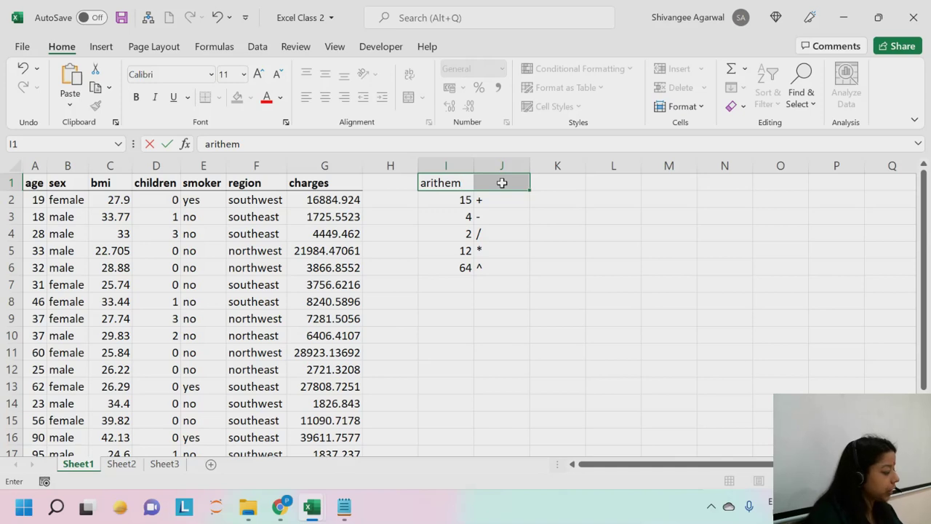
key("BackSpace")
key("BackSpace")
type("matuc")
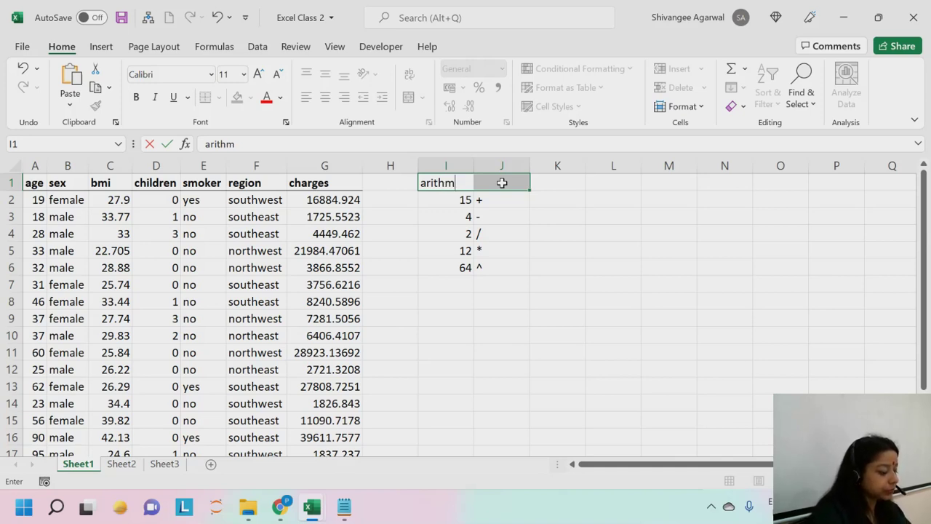
key("BackSpace")
key("BackSpace")
key("BackSpace")
type("ic")
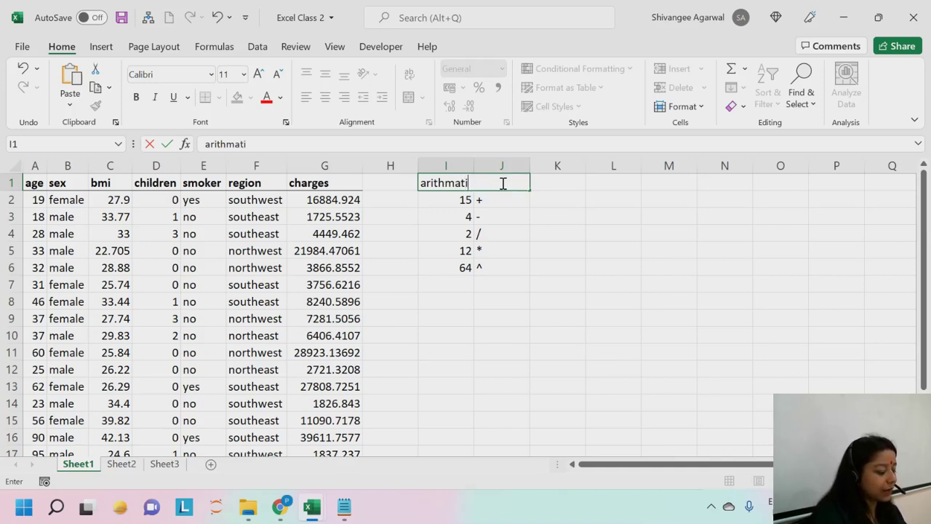
left_click(502, 183)
Merge and center the title across cells I1:J1
key("Down")
key("Down")
left_click_drag(458, 183, 526, 269)
left_click(462, 183)
left_click_drag(463, 183, 495, 183)
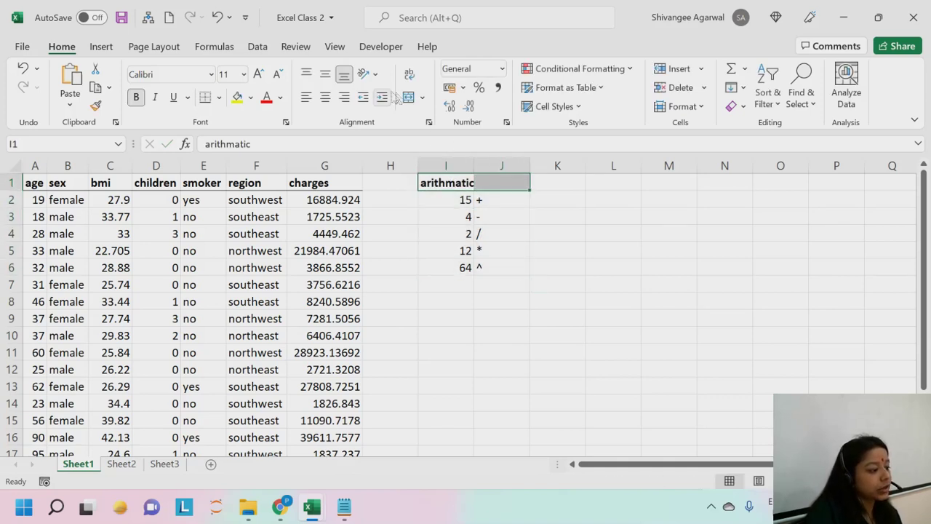
left_click(408, 97)
left_click(553, 254)
Correct the spelling of the merged title in I1 to "arithmetic"
left_click(473, 183)
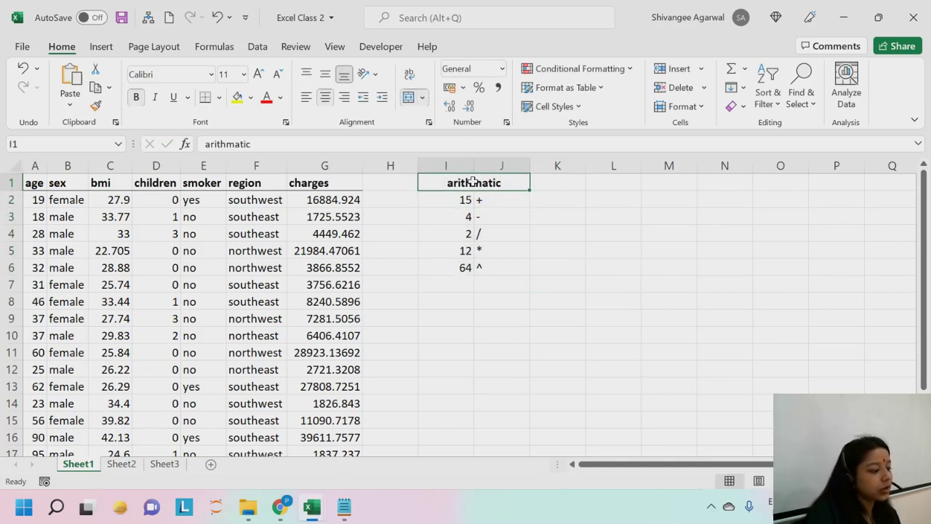
left_click(237, 144)
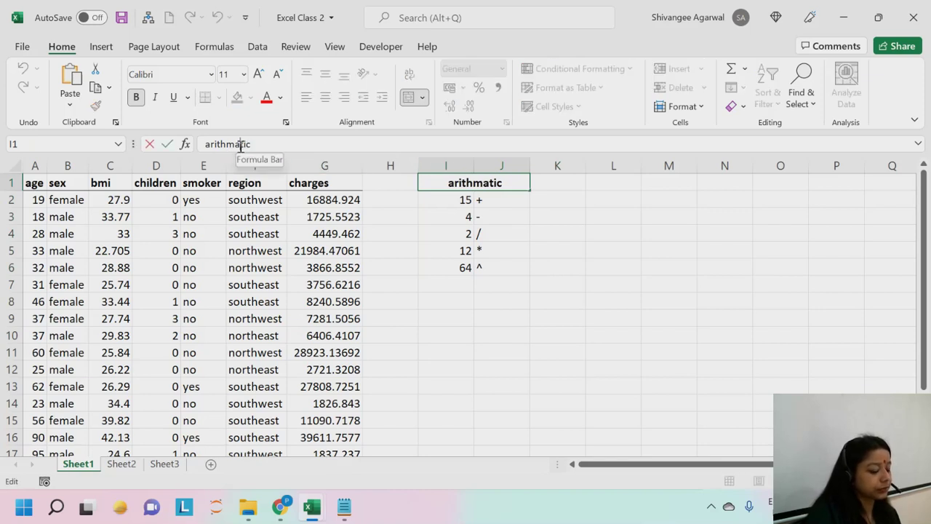
key("BackSpace")
type("e")
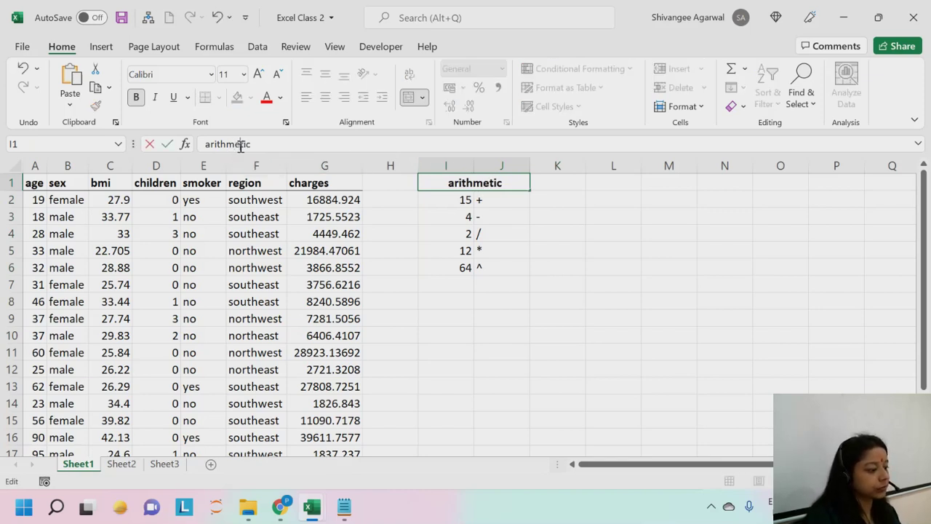
key("Return")
left_click(473, 182)
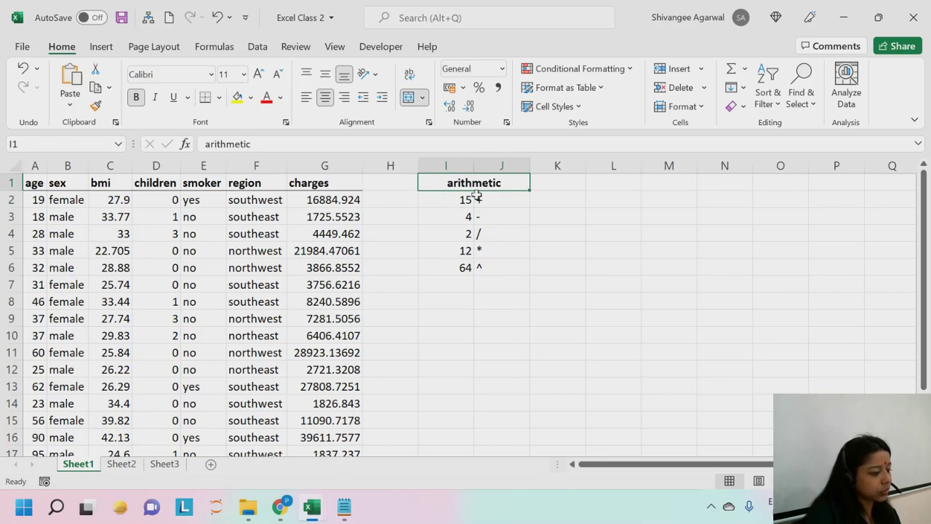
left_click(499, 297)
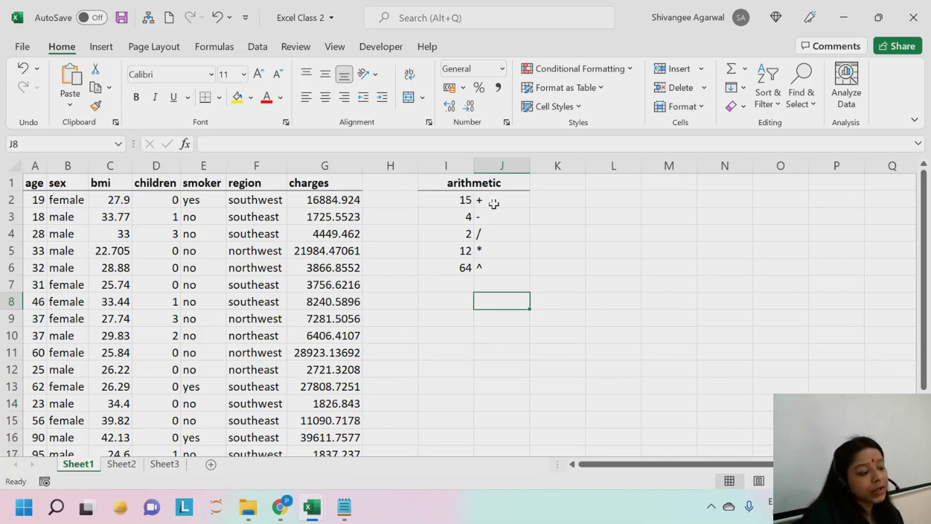
Review the operator symbols in column J and the formula behind the result in I2
left_click_drag(493, 200, 506, 281)
left_click(479, 315)
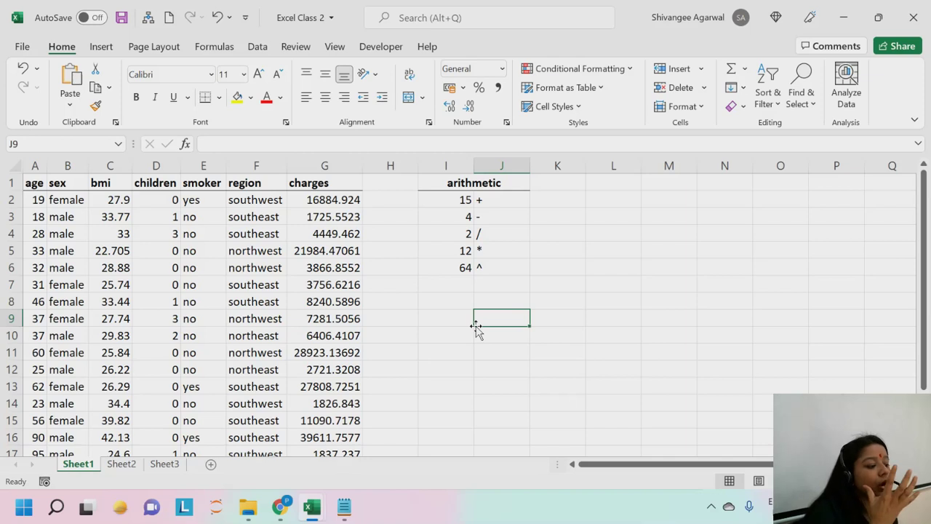
double_click(446, 199)
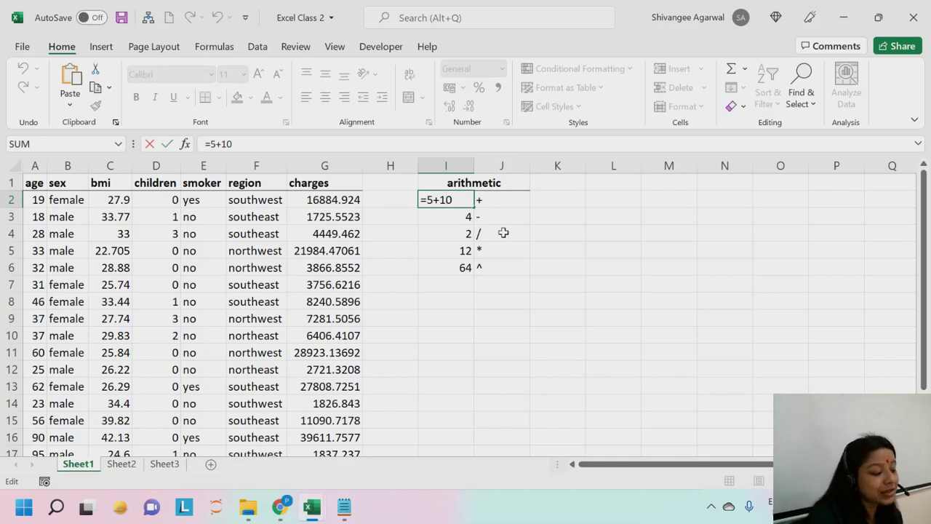
key("Return")
left_click(440, 301)
type("=")
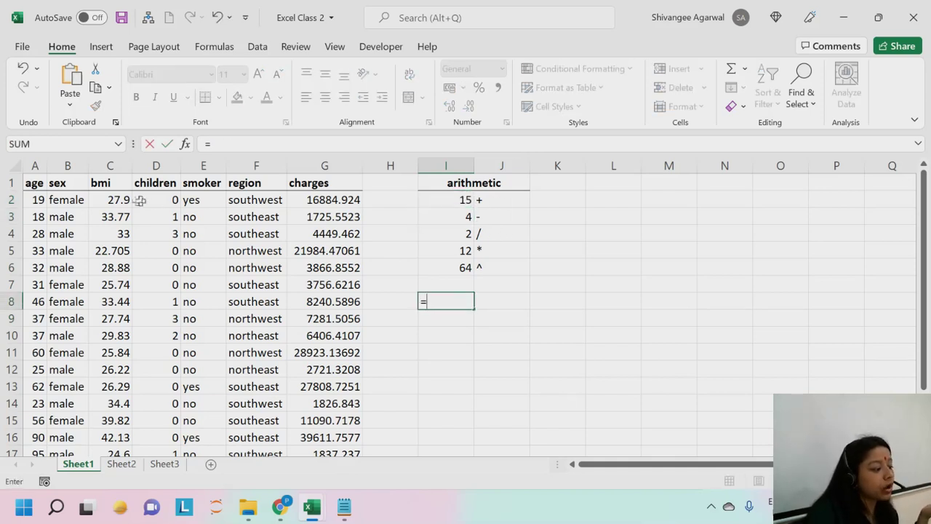
left_click(112, 201)
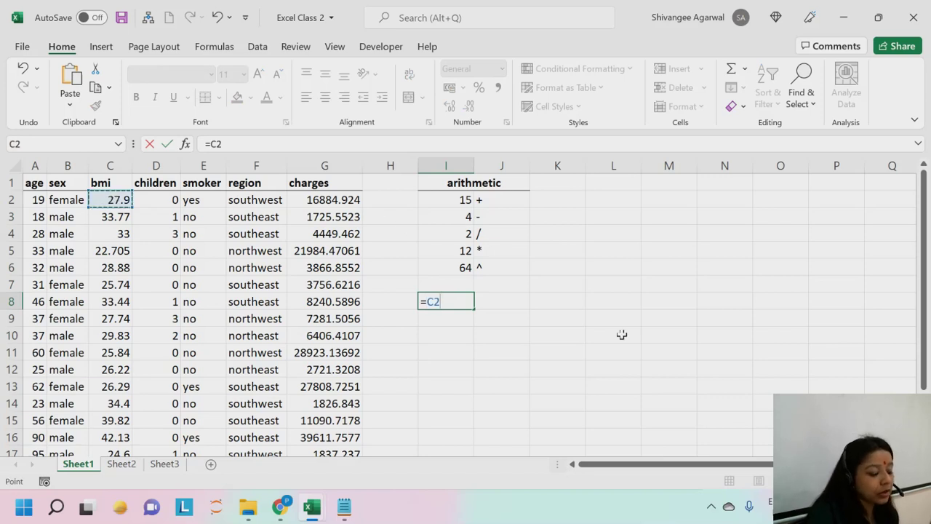
key("BackSpace")
key("BackSpace")
key("BackSpace")
key("Escape")
left_click(466, 335)
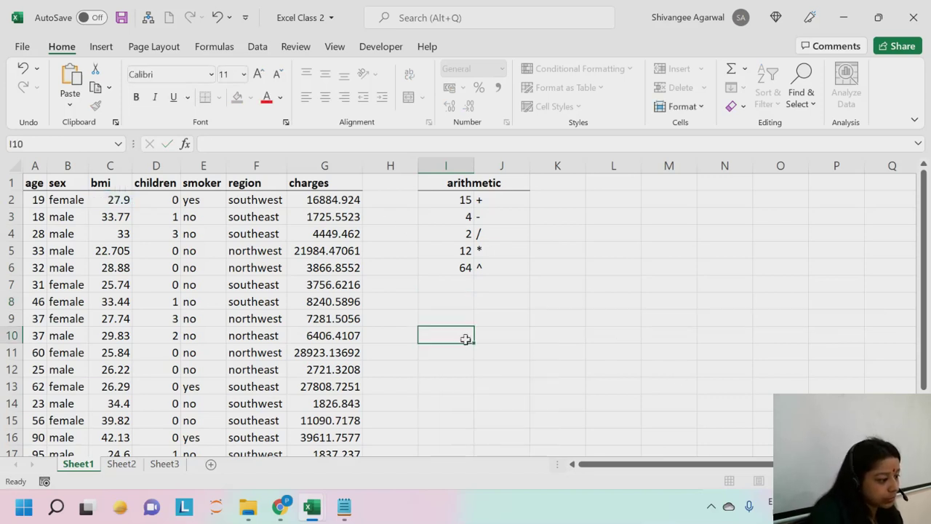
Insert two blank columns before the arithmetic examples in columns I and J
left_click_drag(432, 174, 499, 166)
right_click(499, 166)
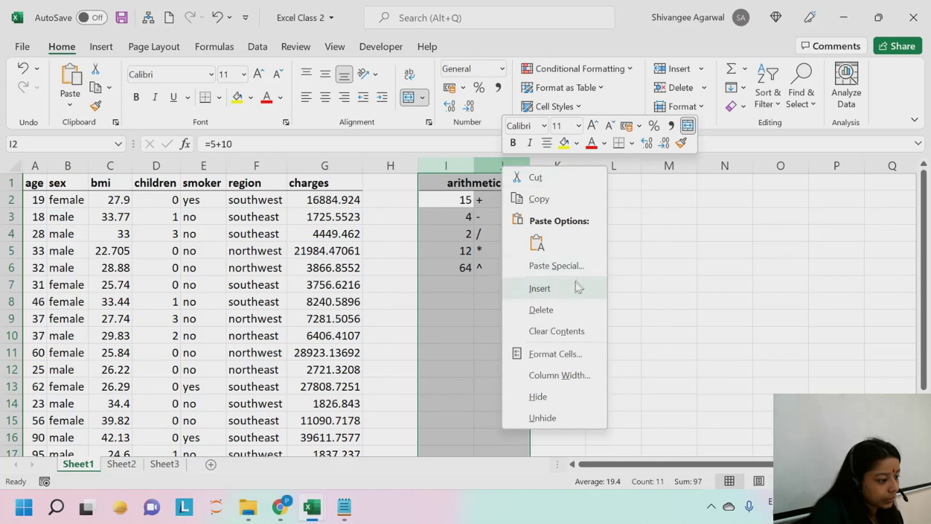
left_click(542, 288)
left_click(356, 267)
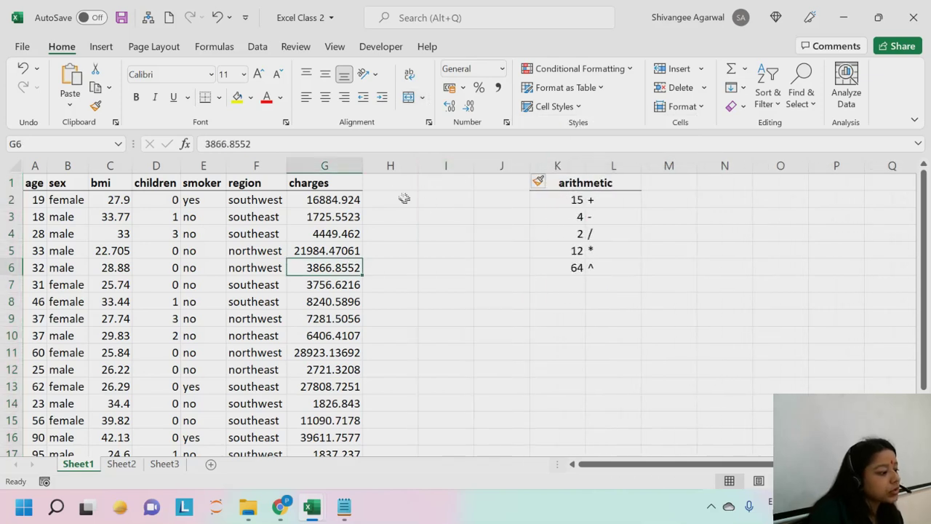
Enter the formula =C2/A2 in cell H2 to divide the first row's bmi by its age
left_click(432, 179)
left_click(397, 206)
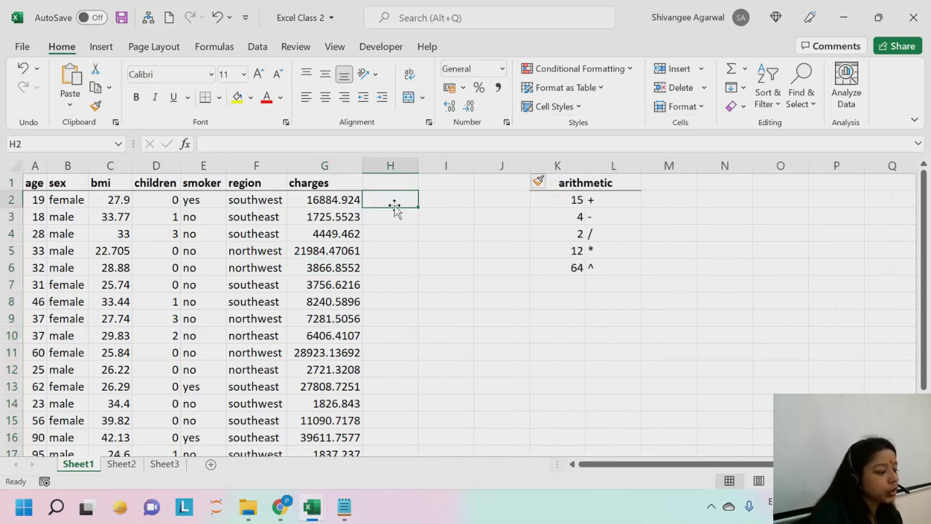
type("=")
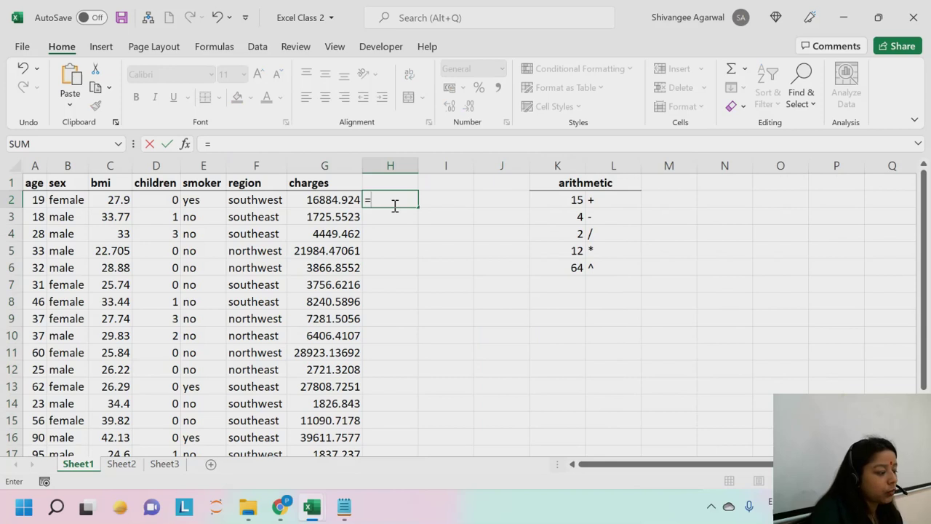
left_click(114, 200)
type("/")
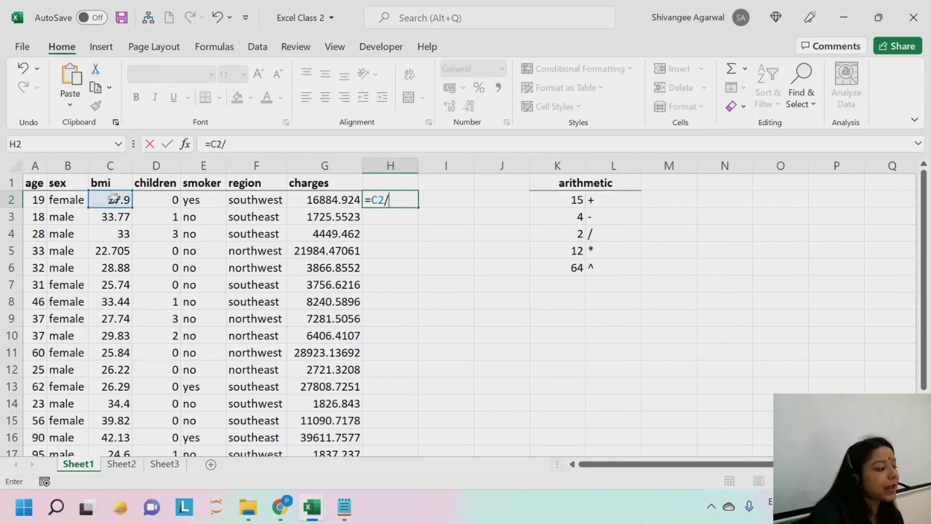
left_click(37, 201)
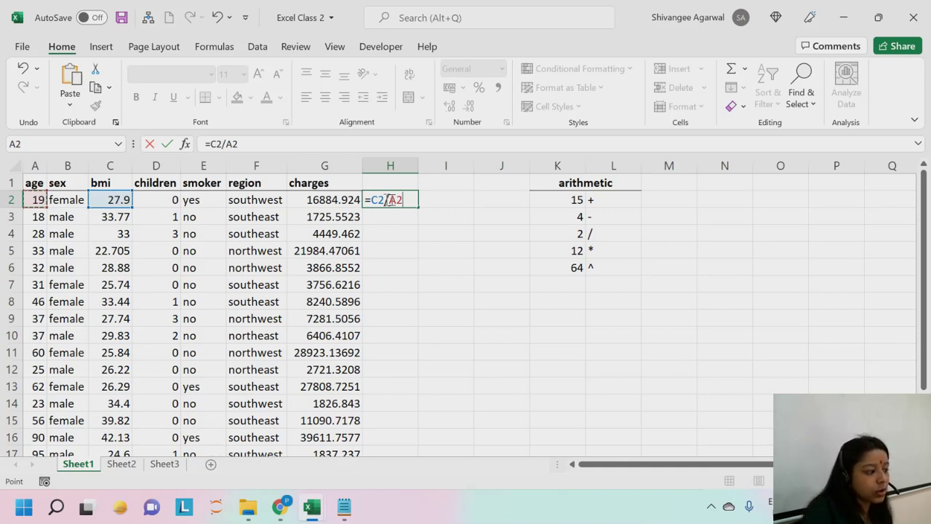
key("Return")
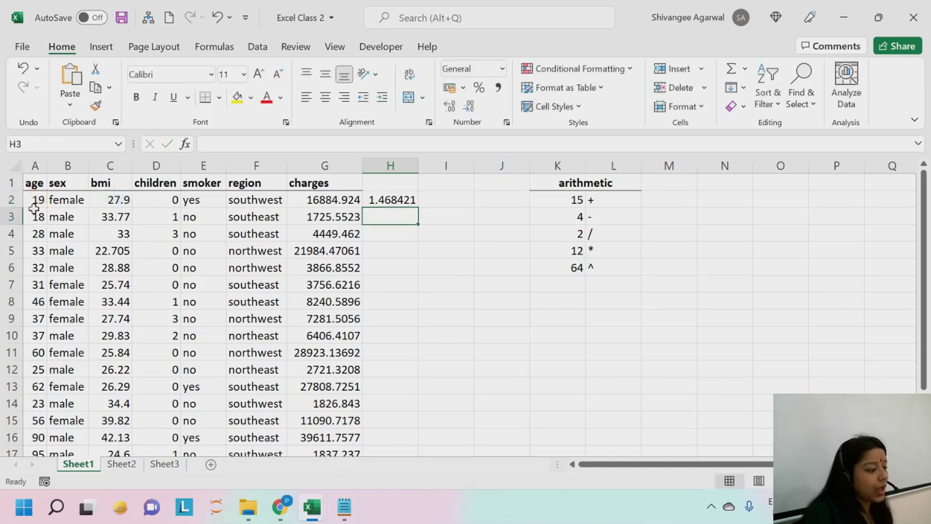
left_click(397, 199)
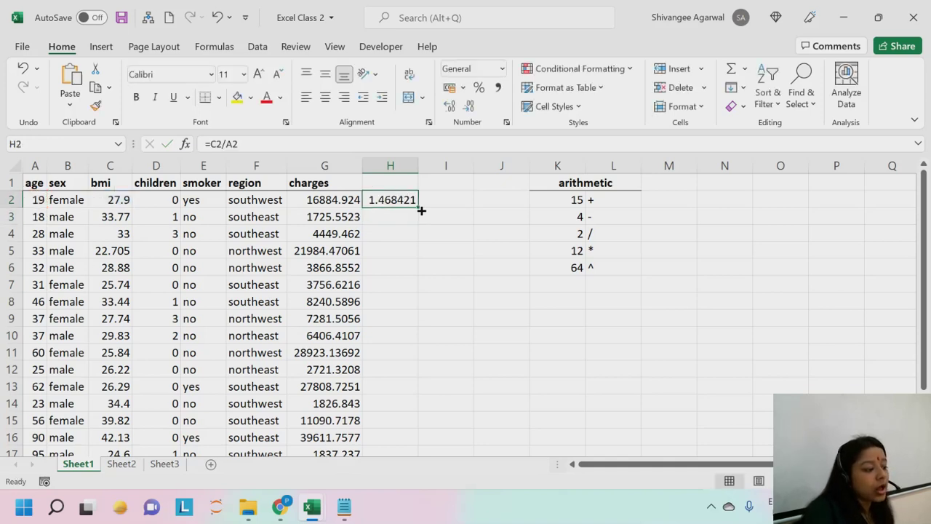
key("Down")
key("Down")
key("Down")
key("Down")
key("Down")
key("Down")
key("Down")
key("Down")
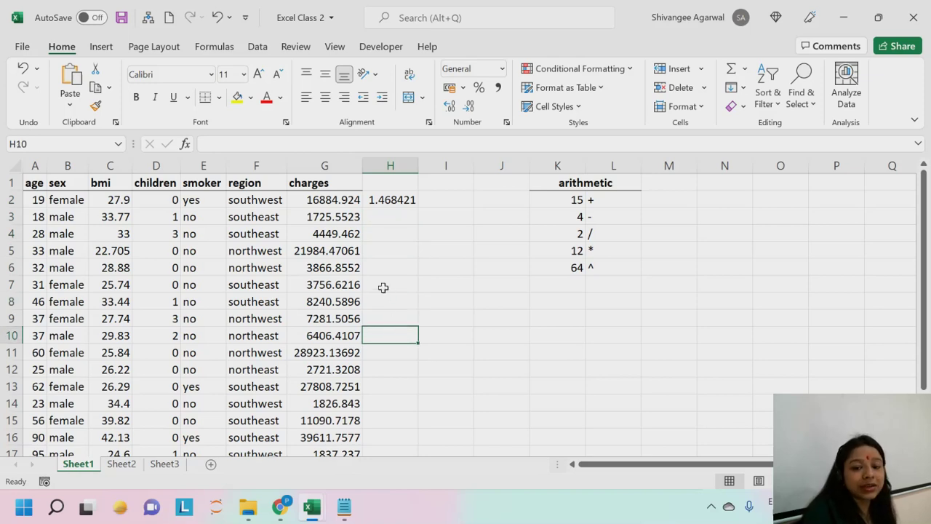
Fill the division formula from H2 down through H17
left_click(389, 197)
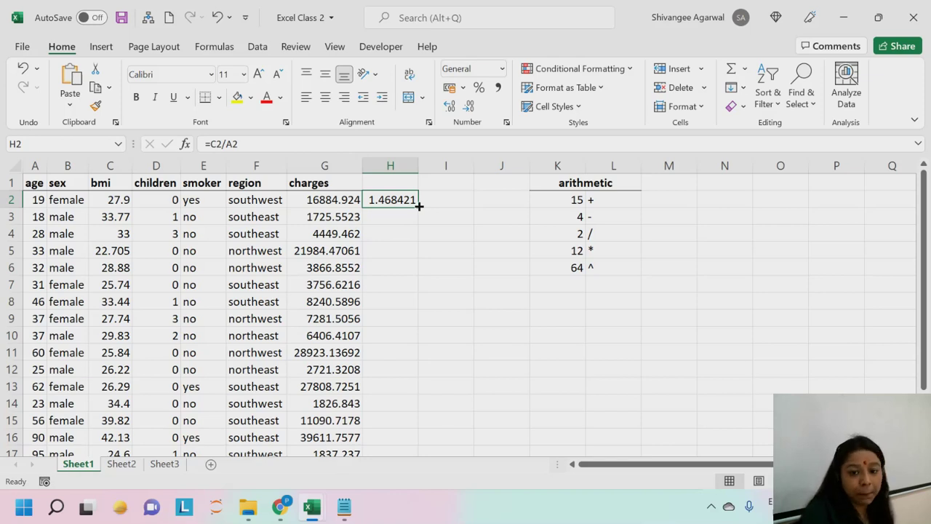
left_click_drag(419, 207, 407, 426)
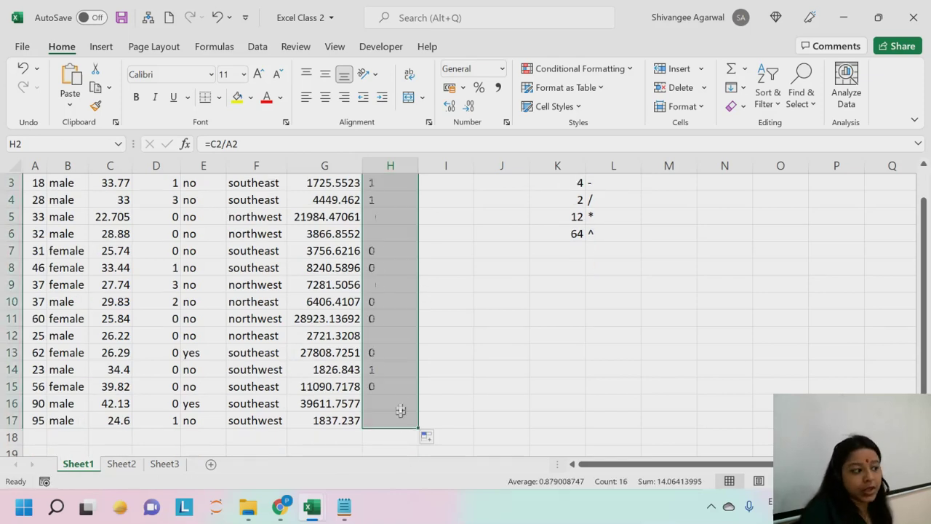
scroll(407, 320, "up", 1)
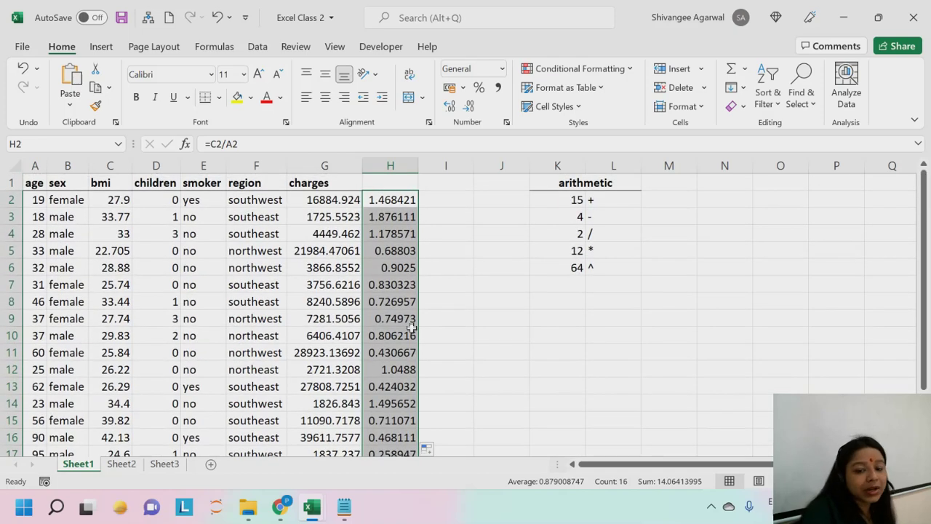
Examine the cell references used by the formulas in H2, H3 and H4
left_click(399, 201)
double_click(393, 202)
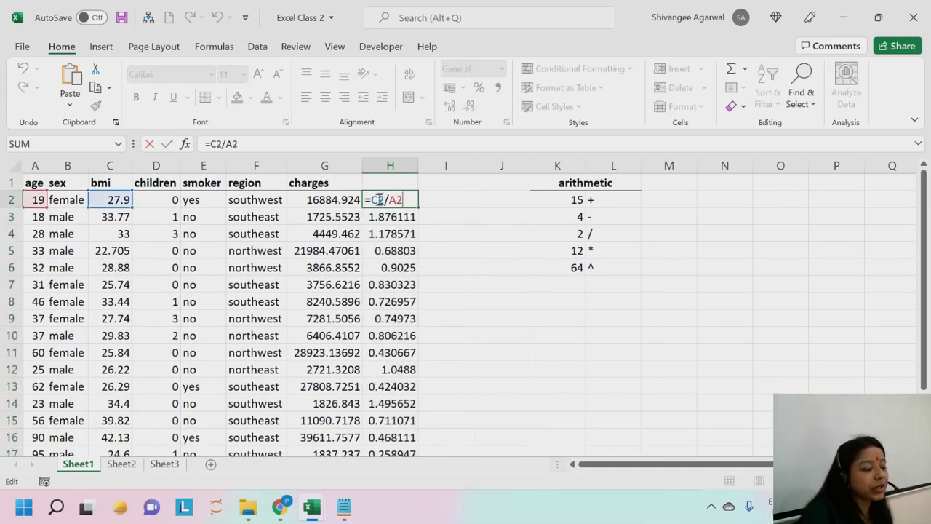
double_click(379, 201)
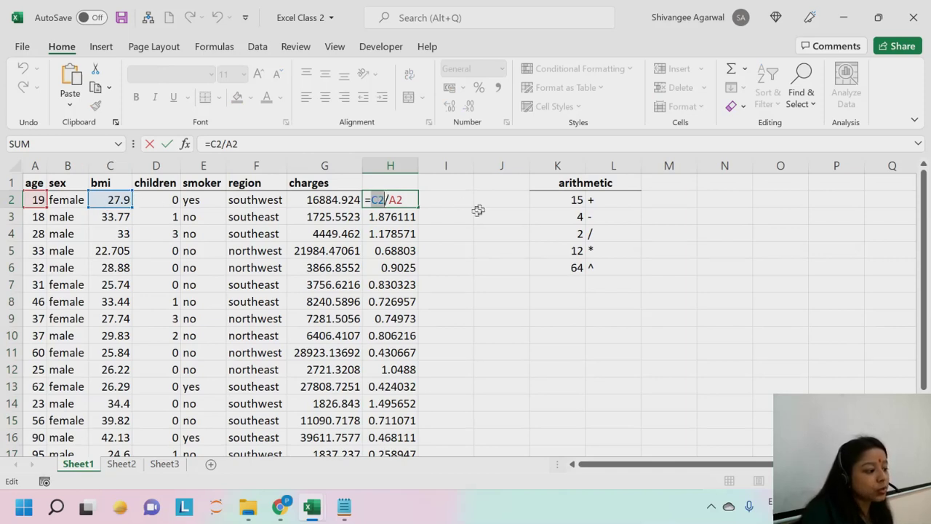
double_click(395, 201)
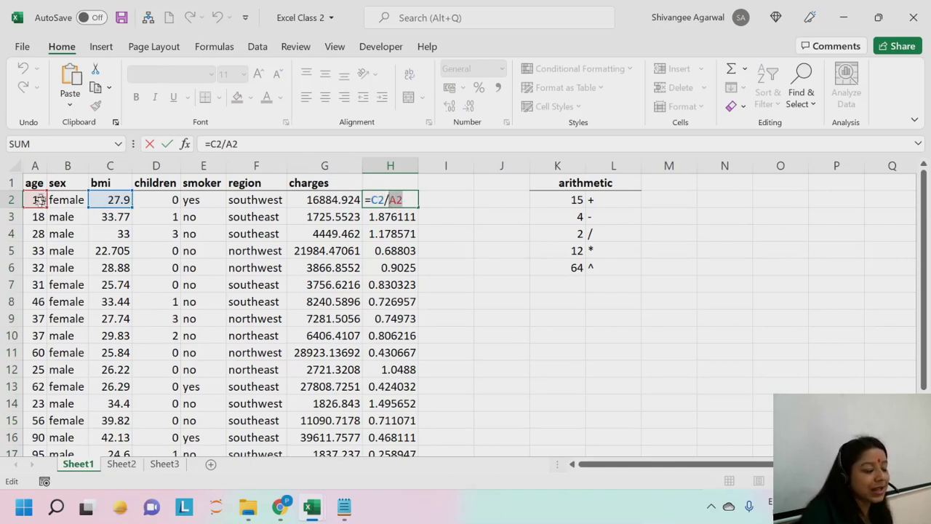
key("Return")
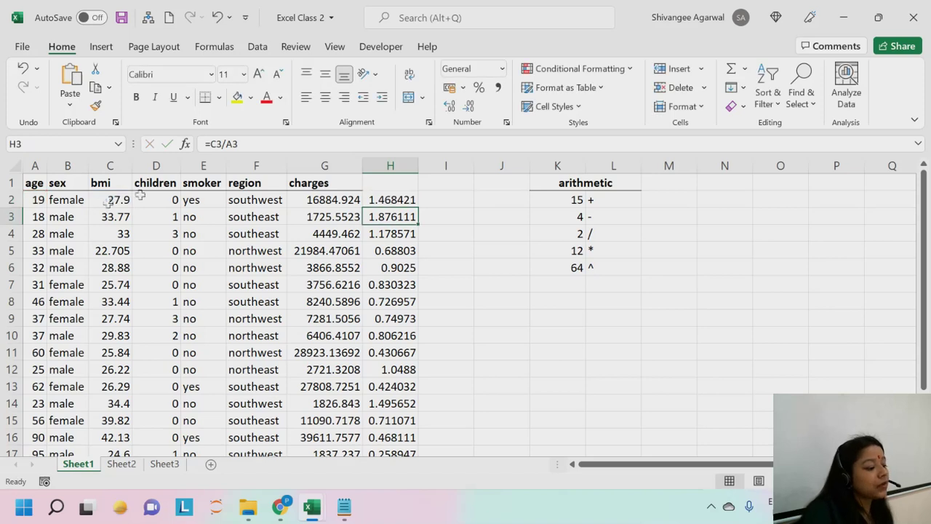
double_click(381, 217)
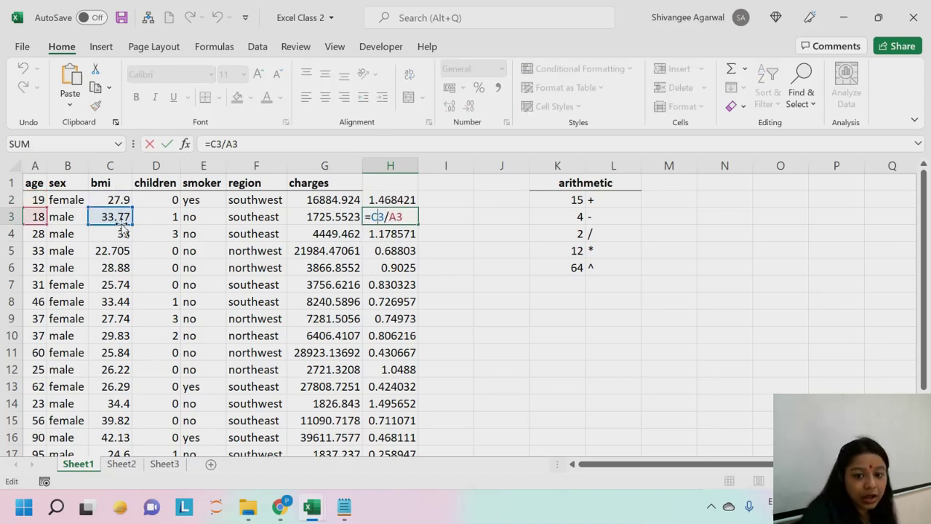
key("Return")
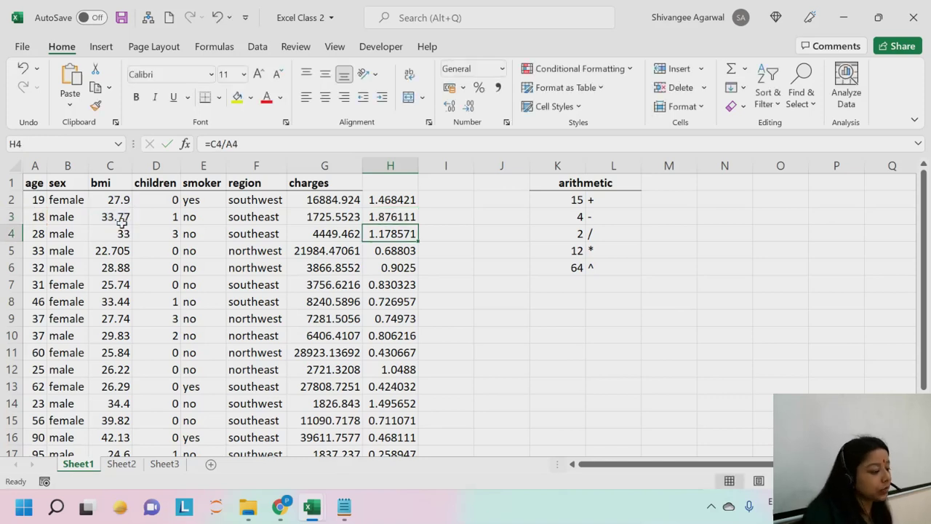
double_click(372, 234)
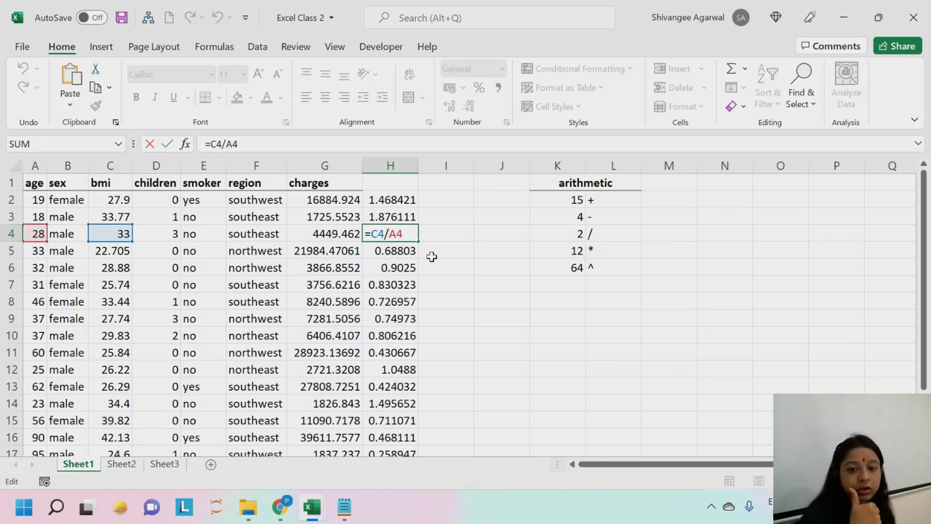
key("Return")
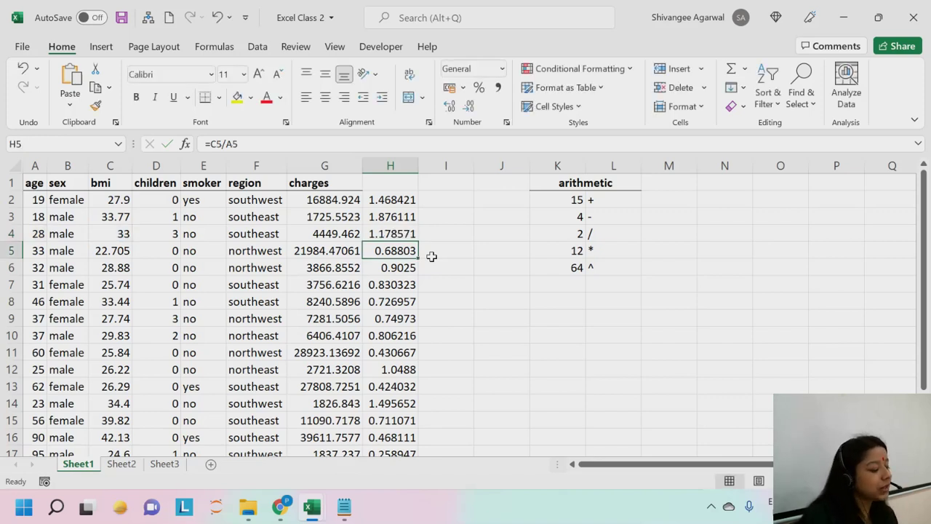
Undo the fill of column H so that only the formula in H2 is left
key("ctrl+z")
key("ctrl+z")
key("ctrl+z")
key("ctrl+z")
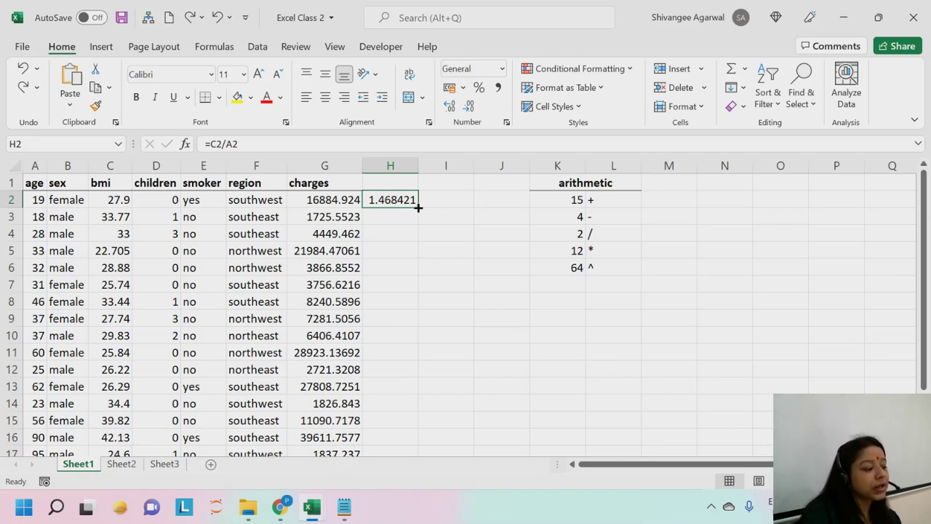
Auto-fill the bmi divided by age formula in H2 down to the table's last row, 17
double_click(418, 208)
scroll(430, 237, "down", 2)
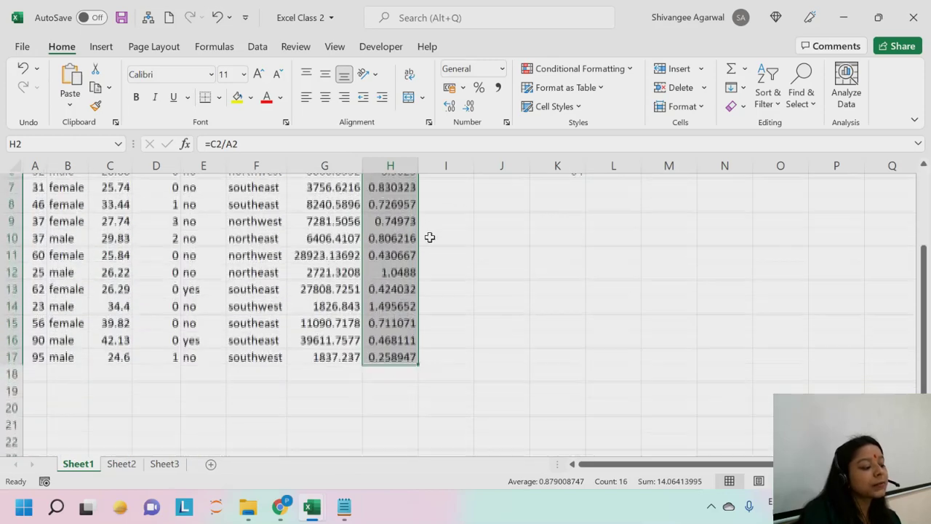
scroll(430, 237, "up", 2)
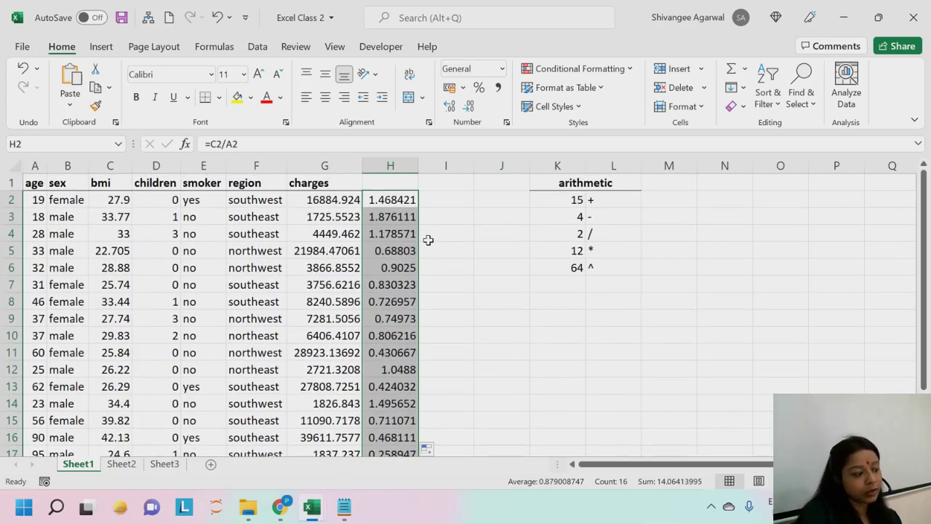
scroll(398, 382, "down", 3)
scroll(397, 368, "up", 3)
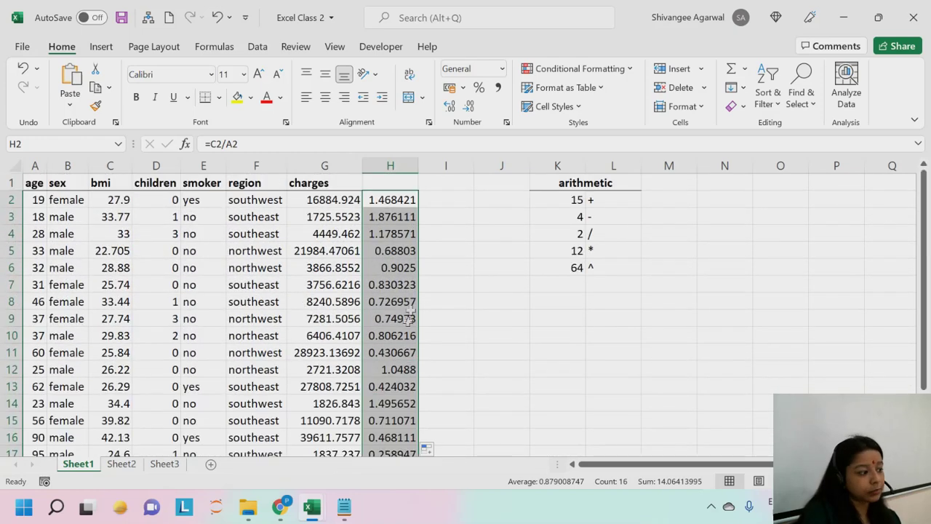
Enter the header "bmi/age" in cell H1 above the calculated column
left_click(398, 186)
type("bm")
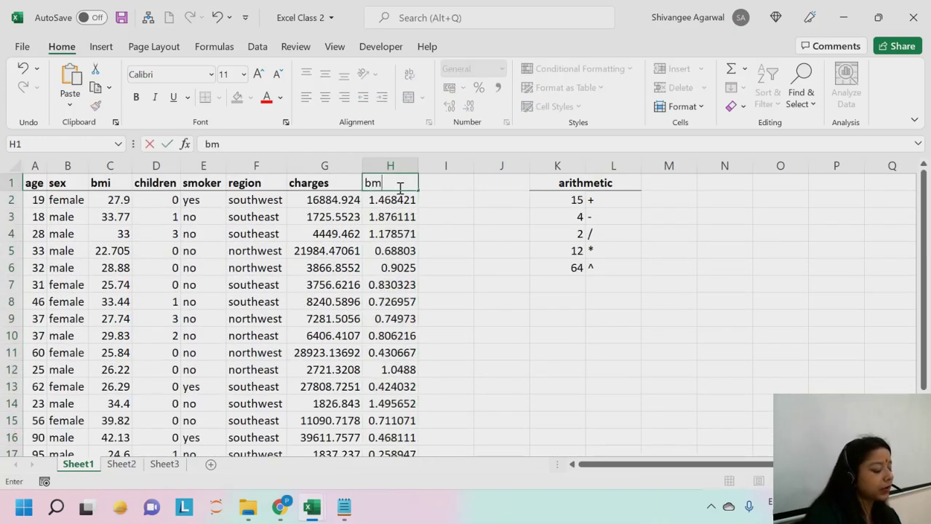
type("i/age")
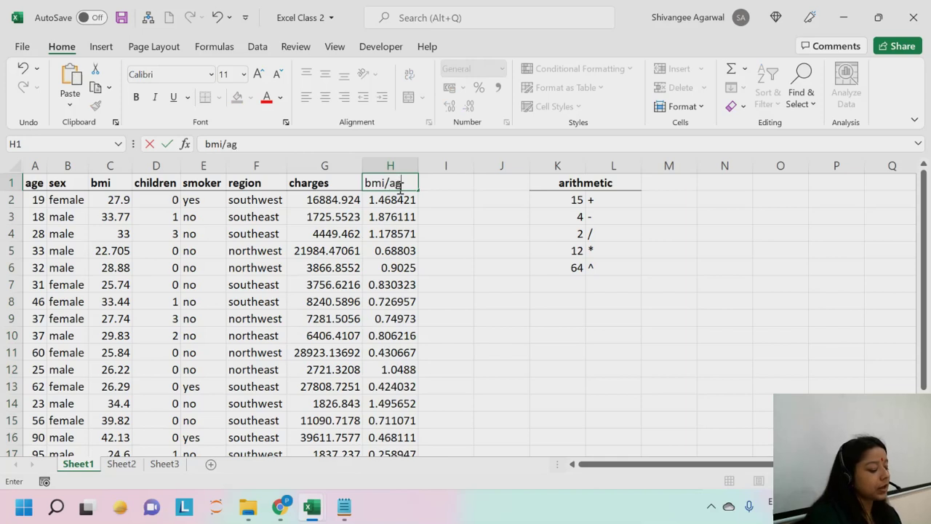
key("Return")
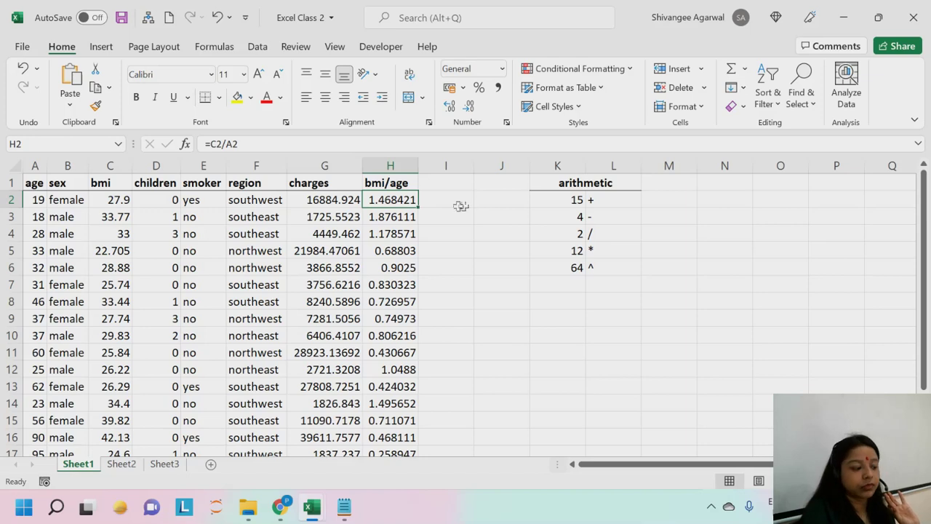
Check the formula in H2 and copy it one cell across into I2
left_click_drag(418, 210, 419, 209)
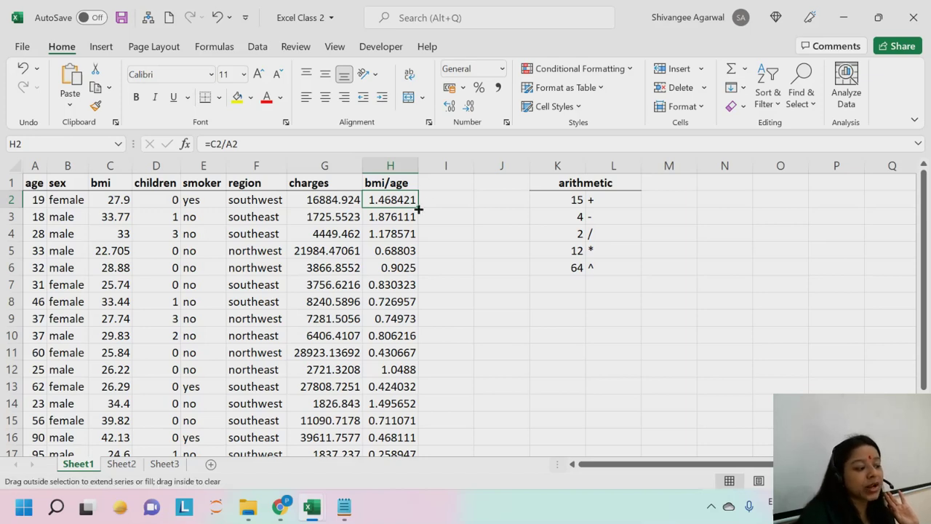
double_click(407, 200)
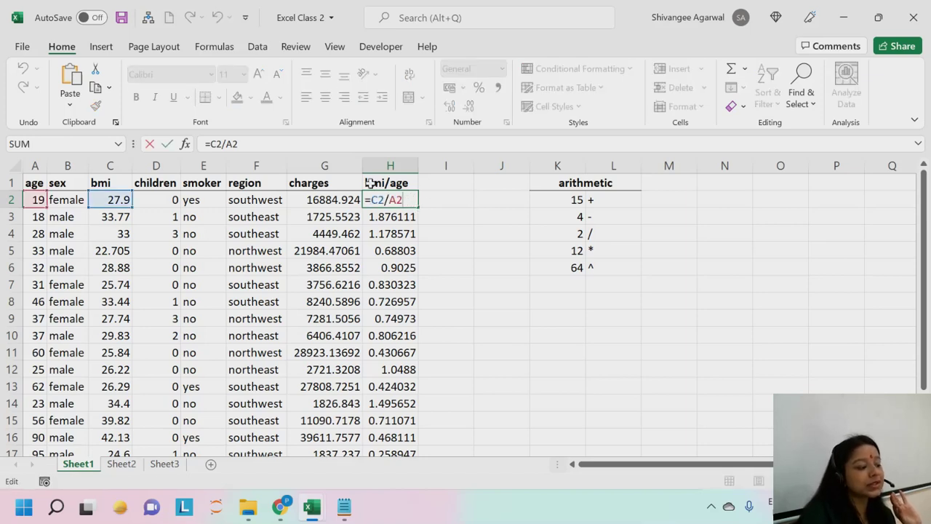
key("Return")
left_click(408, 203)
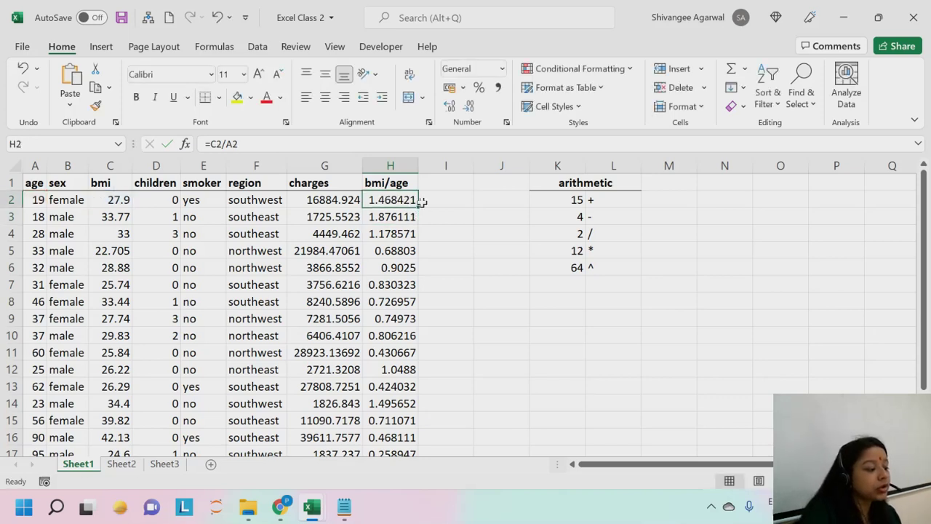
left_click_drag(418, 208, 455, 208)
left_click(444, 199)
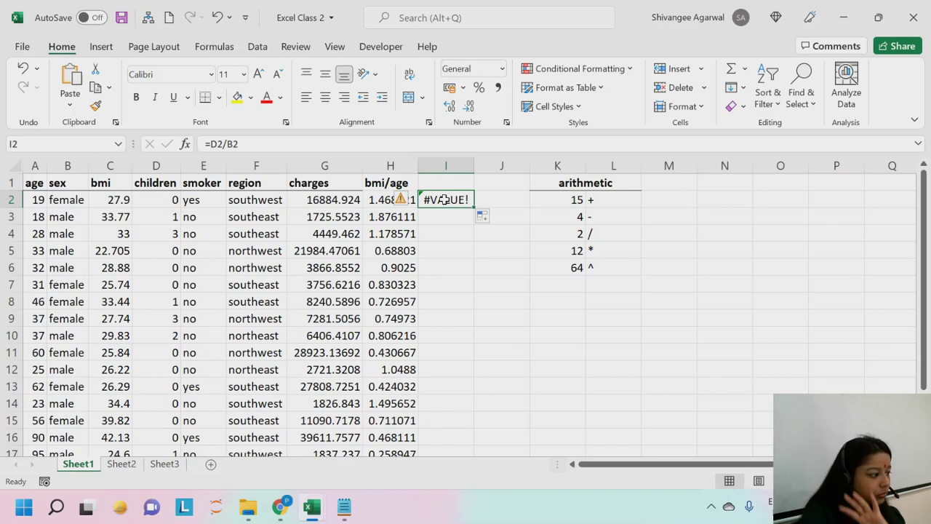
Compare the cell references in I2's copied formula with those in the original formula in H2
double_click(444, 200)
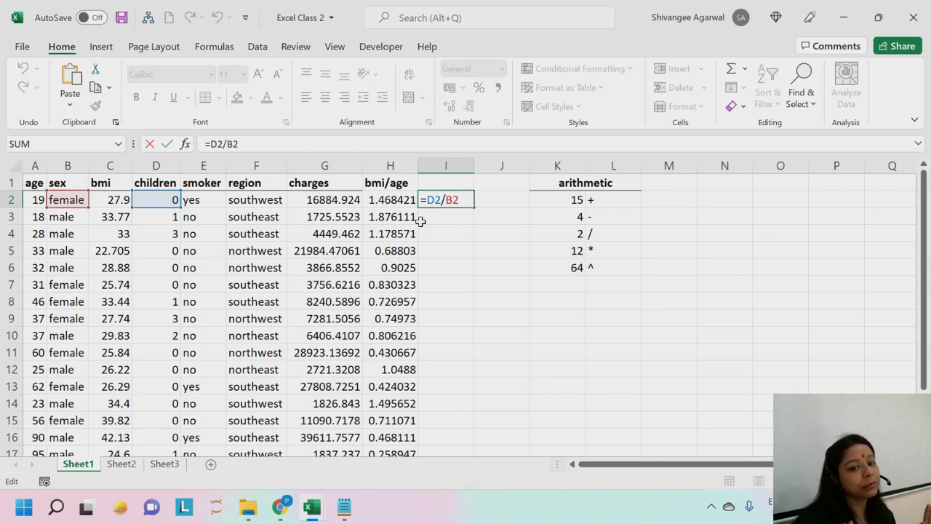
key("Return")
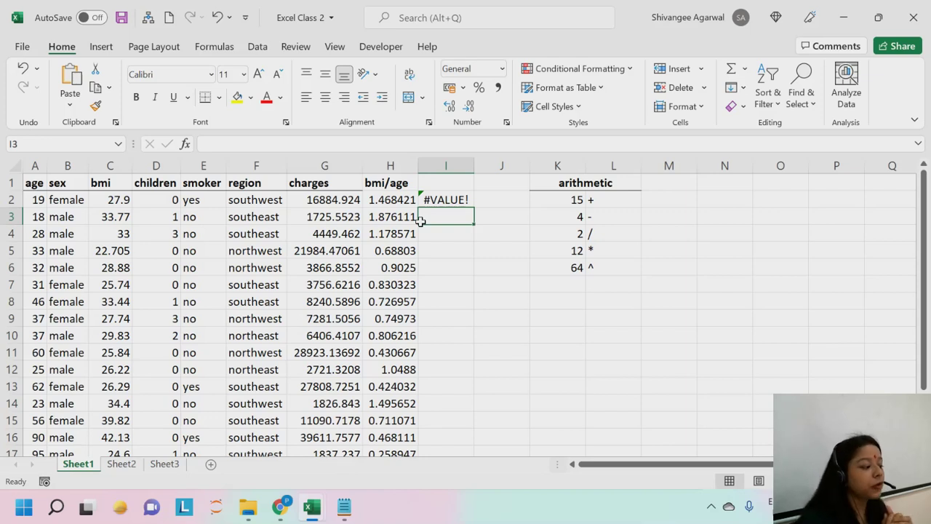
left_click(387, 201)
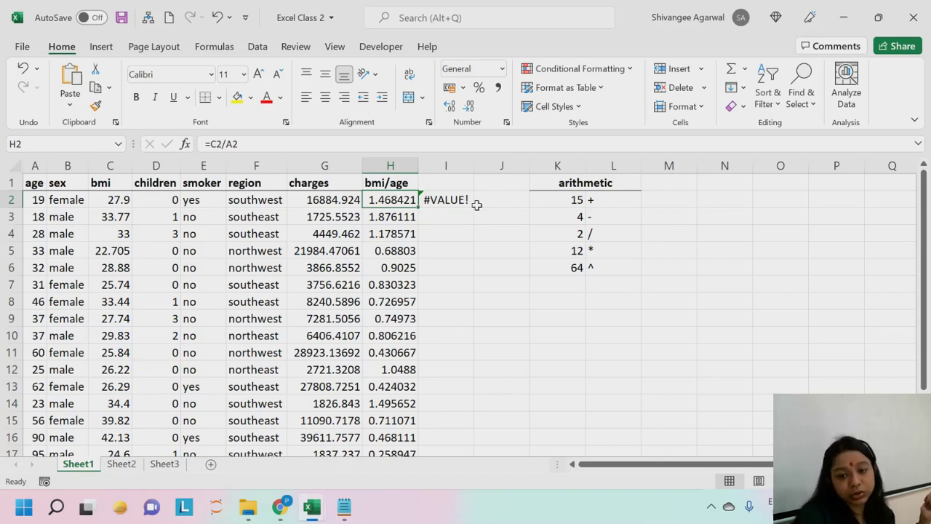
double_click(386, 202)
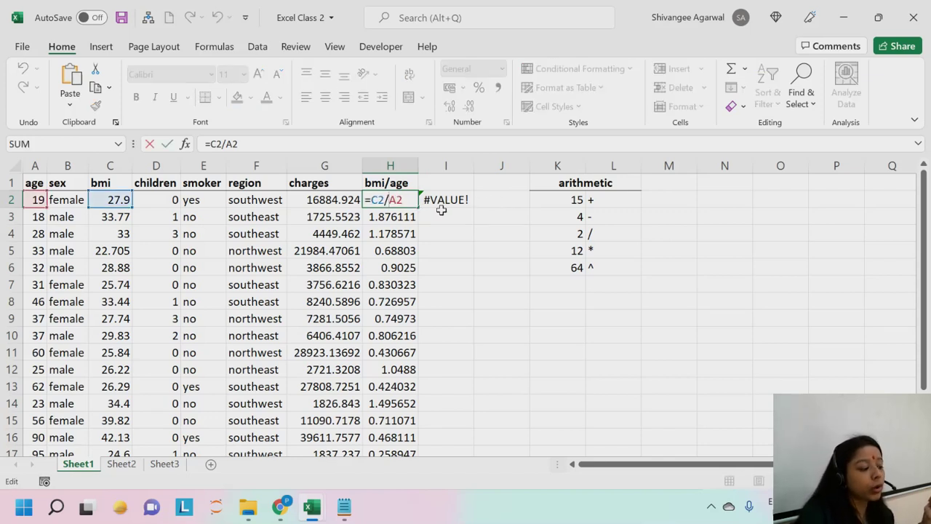
key("Return")
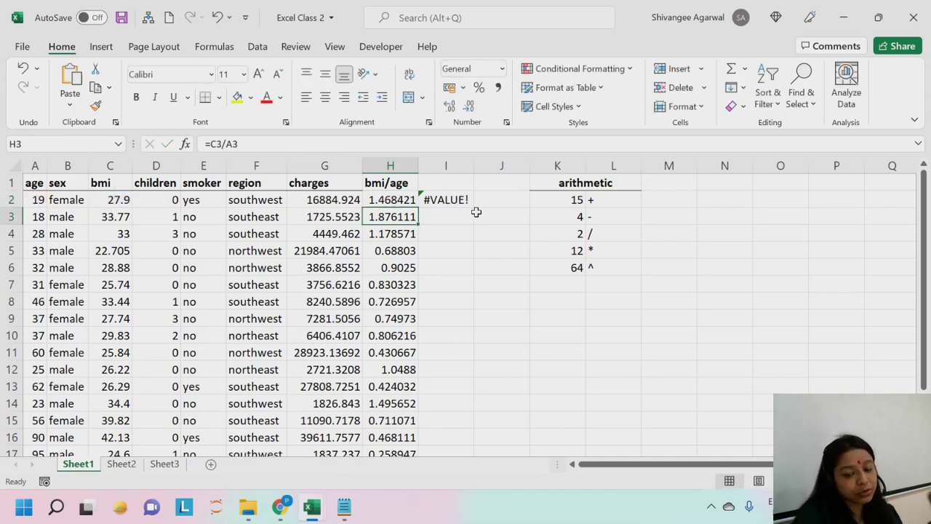
Clear I2, copy the formula from H2 into it again and check its cell references
left_click(451, 198)
key("Delete")
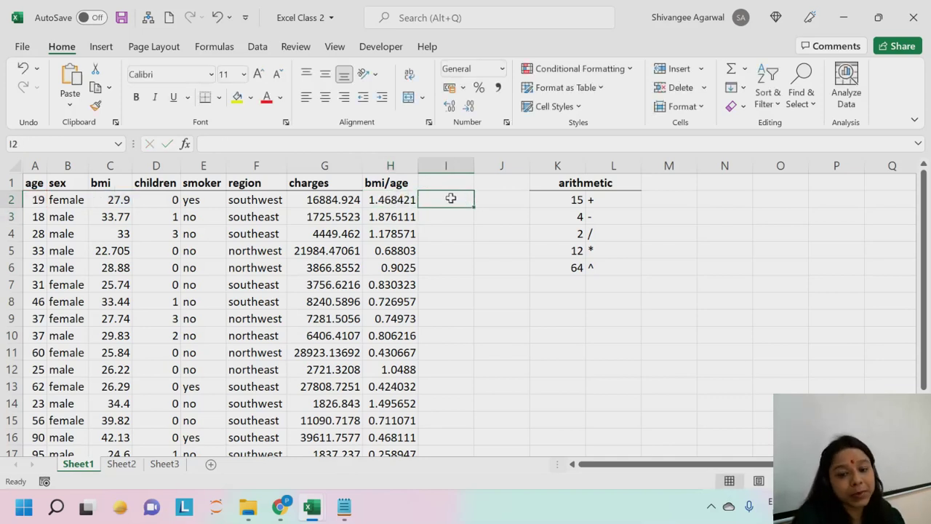
left_click(404, 200)
key("ctrl+c")
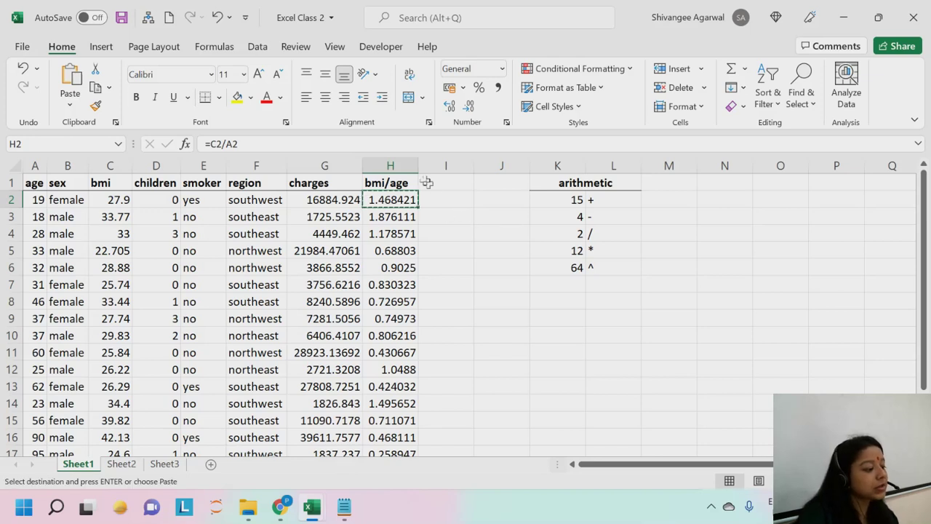
left_click(442, 198)
key("ctrl+v")
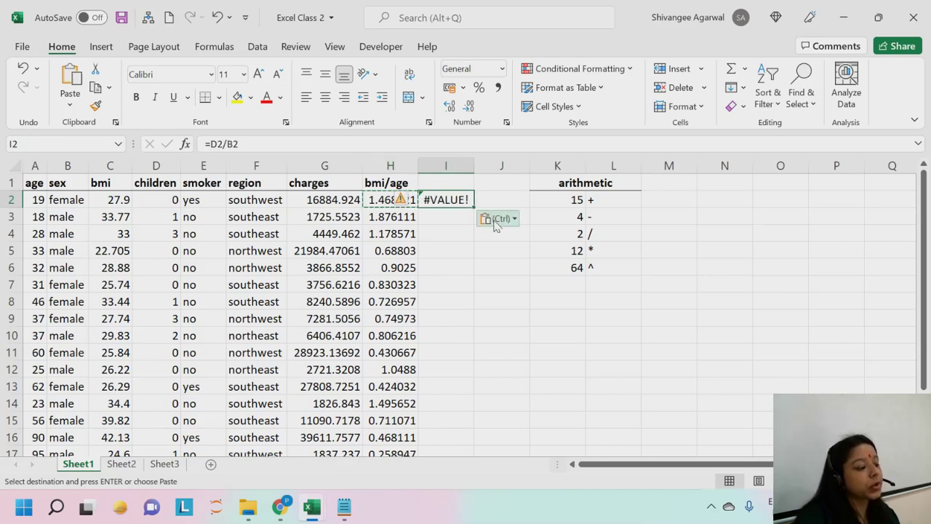
double_click(442, 198)
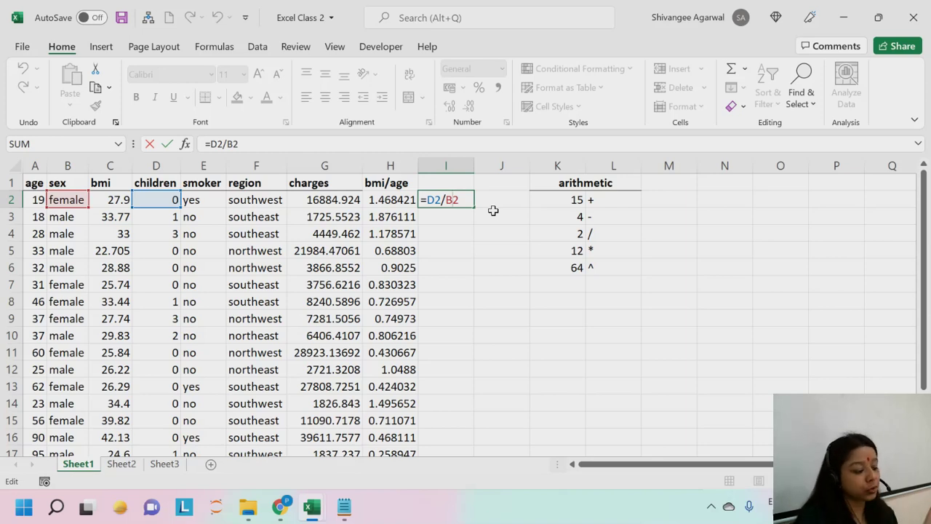
key("Return")
left_click(395, 199)
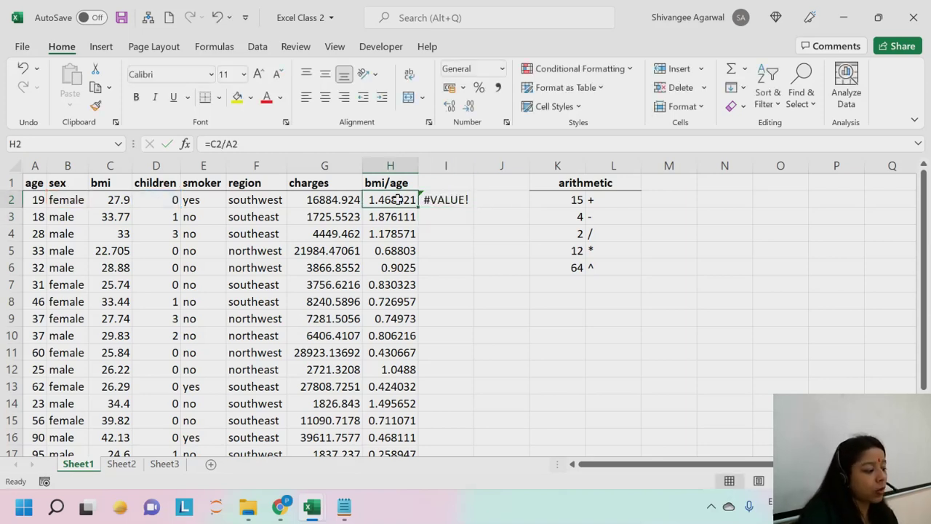
key("ctrl+c")
left_click(760, 286)
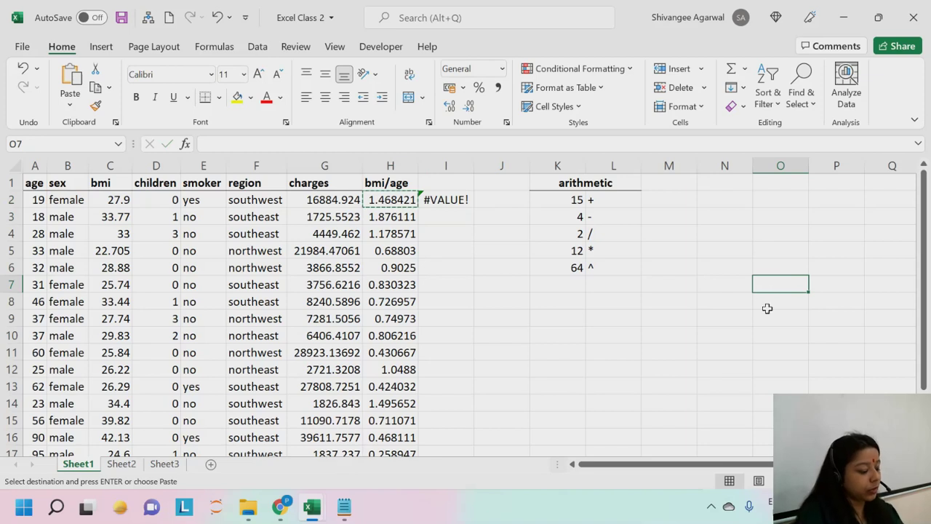
key("ctrl+v")
key("ctrl+z")
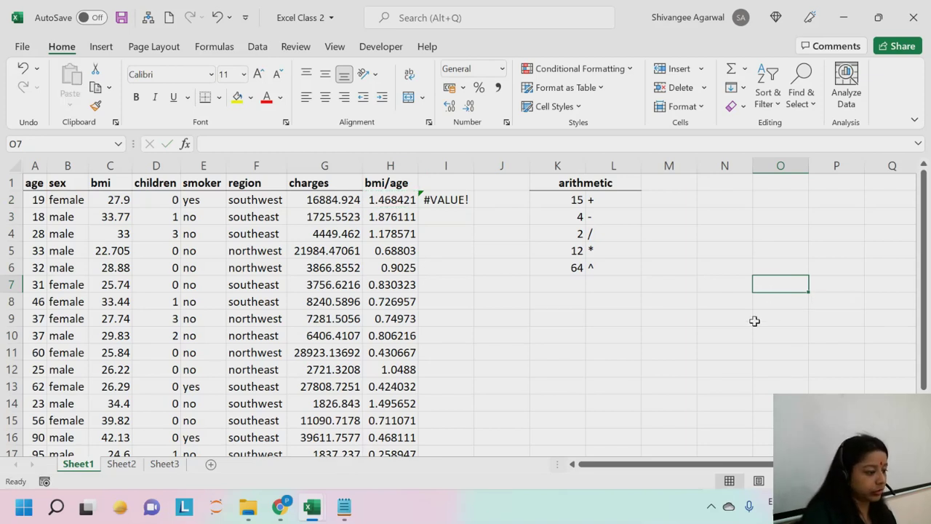
Copy the formula from H2 into J2 and check which cells the copy refers to
left_click(399, 194)
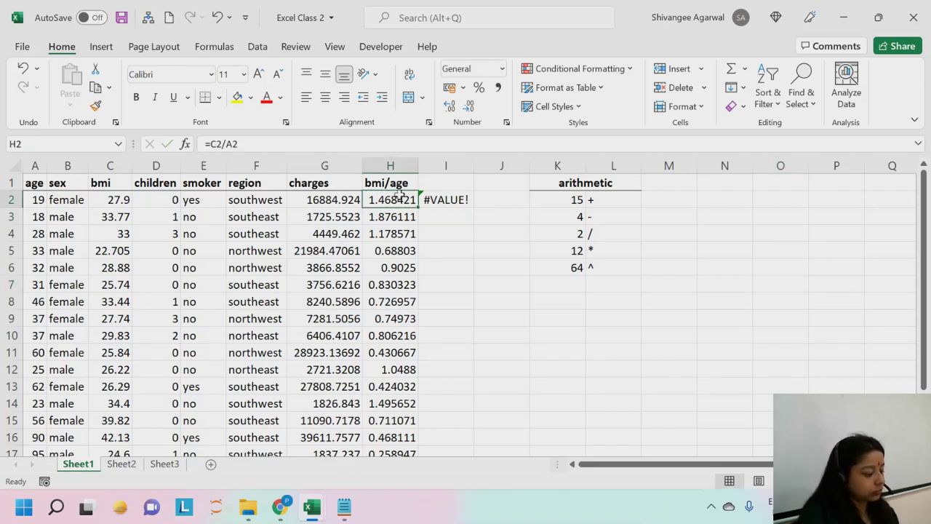
key("ctrl+c")
left_click(502, 201)
key("ctrl+v")
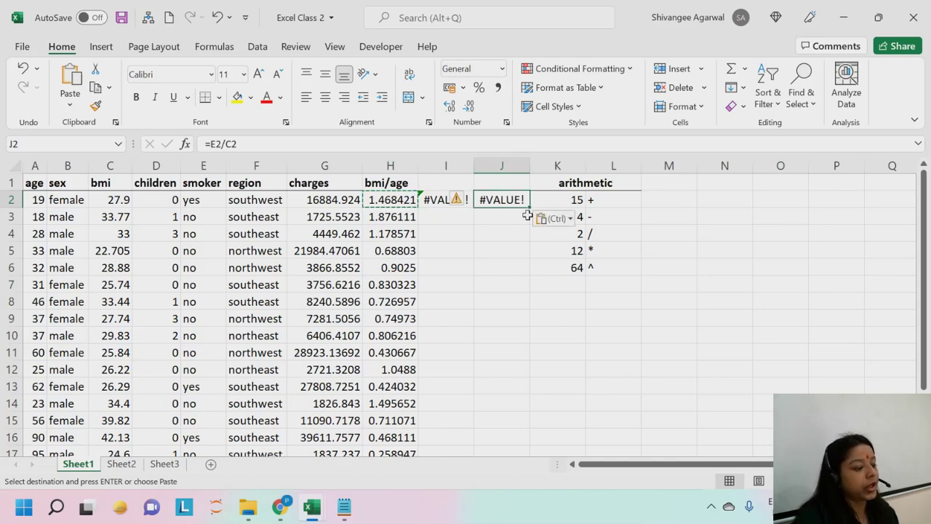
key("F2")
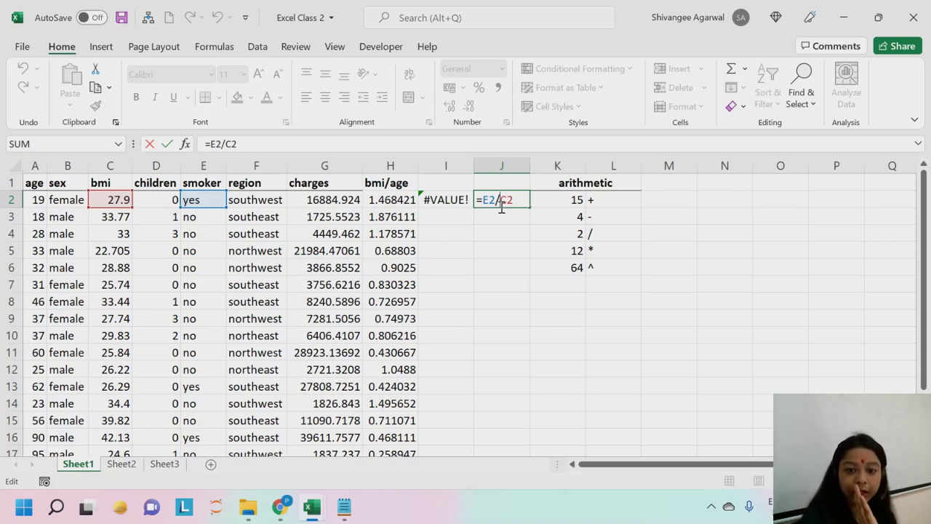
key("Return")
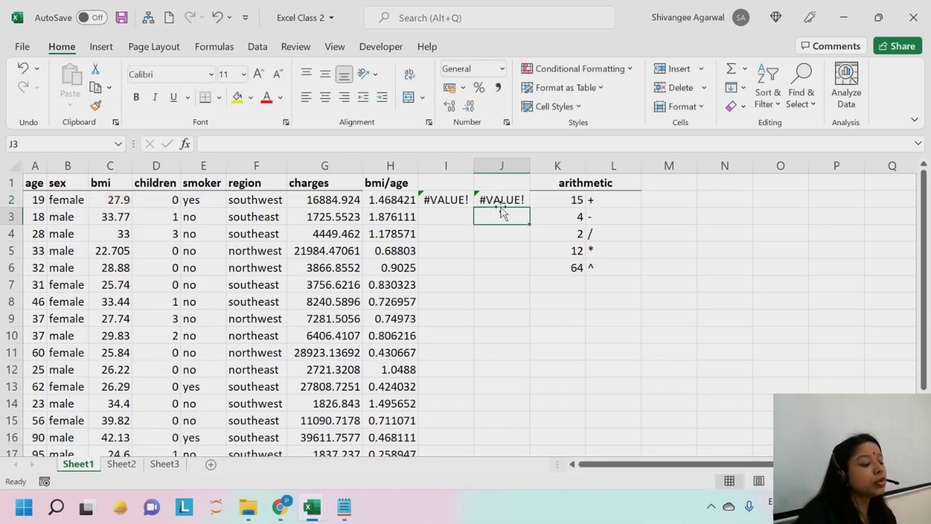
Clear the copied formulas from cells I2 and J2
left_click_drag(446, 197, 482, 193)
key("Delete")
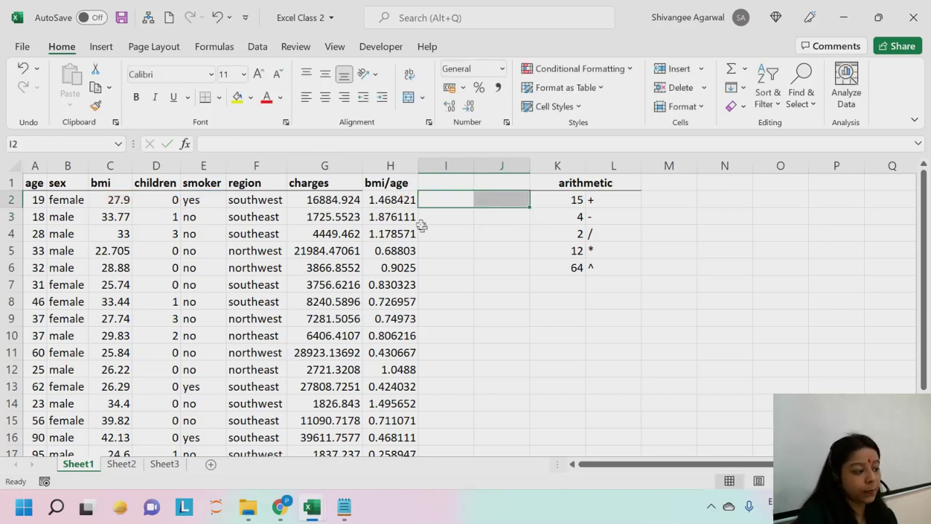
Make both references in the H2 formula absolute so that it reads =$C$2/$A$2
left_click(404, 201)
double_click(405, 200)
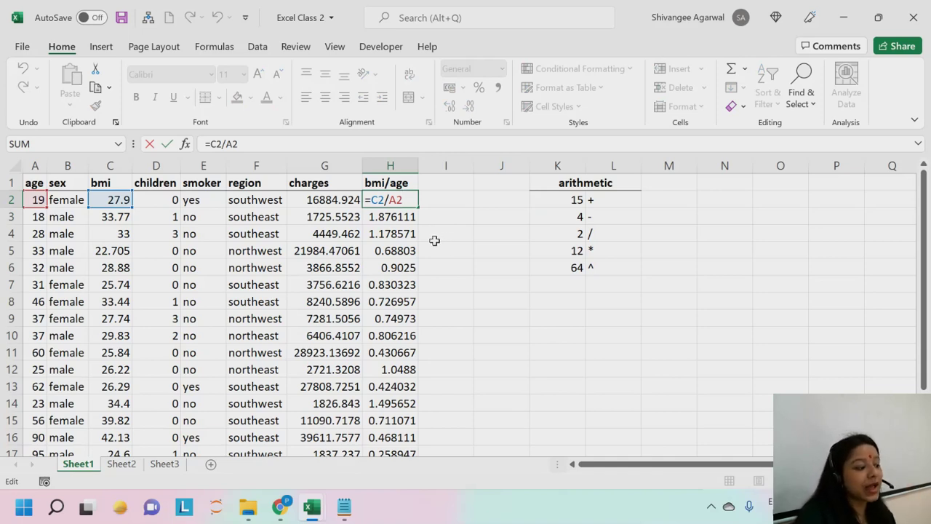
left_click(369, 201)
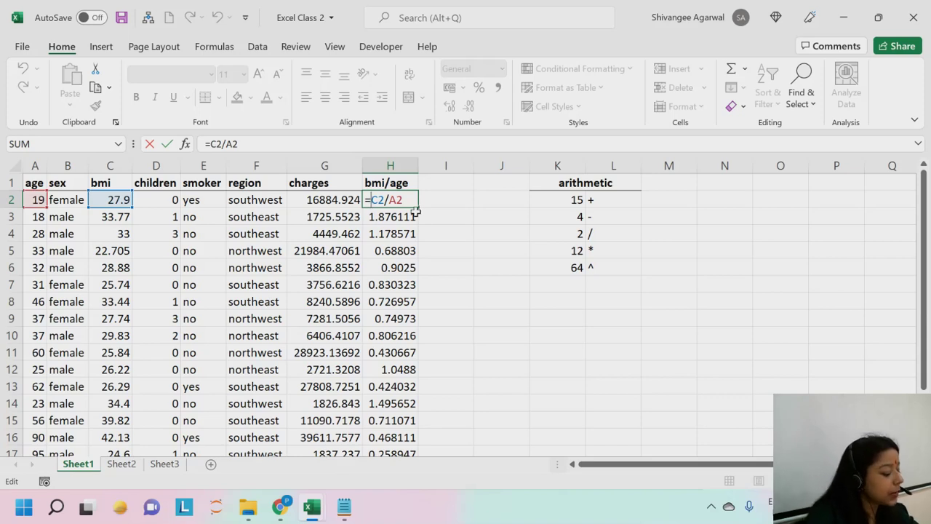
type("$")
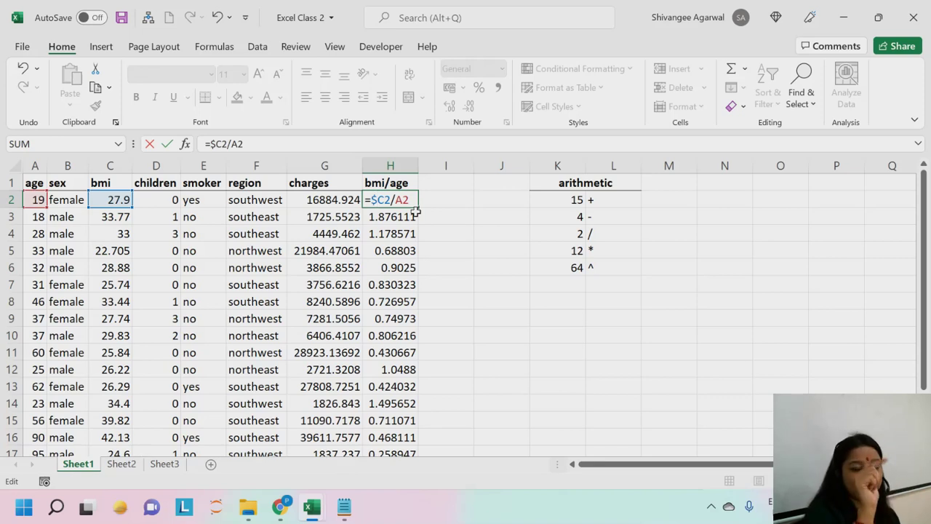
left_click(384, 200)
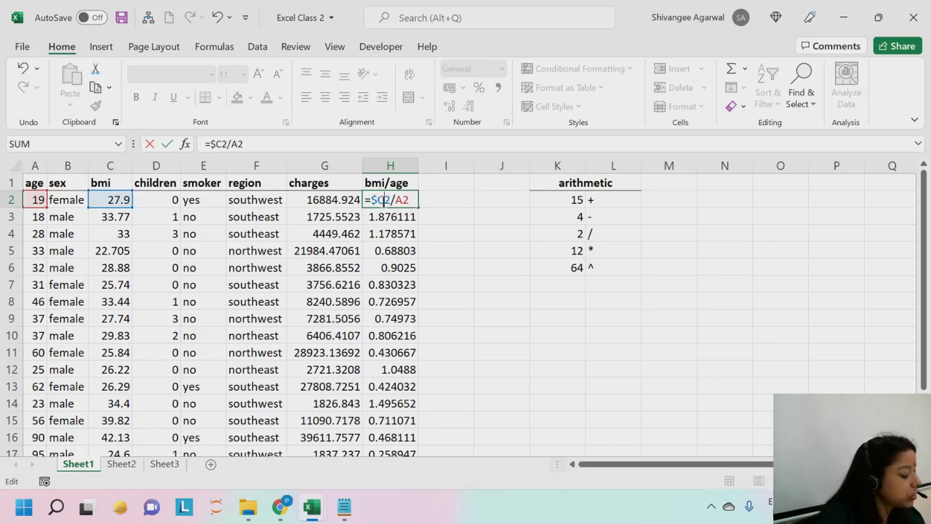
type("$")
left_click(402, 200)
type("$")
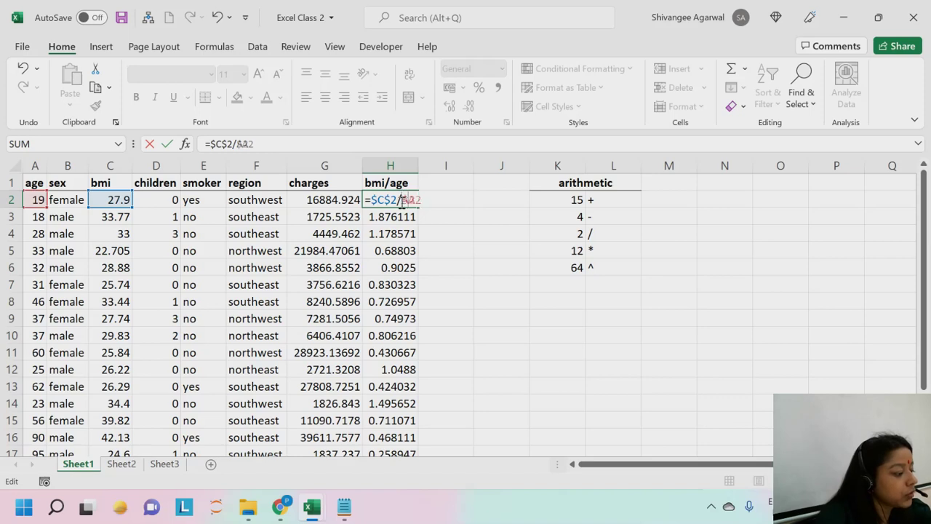
left_click(414, 201)
type("$")
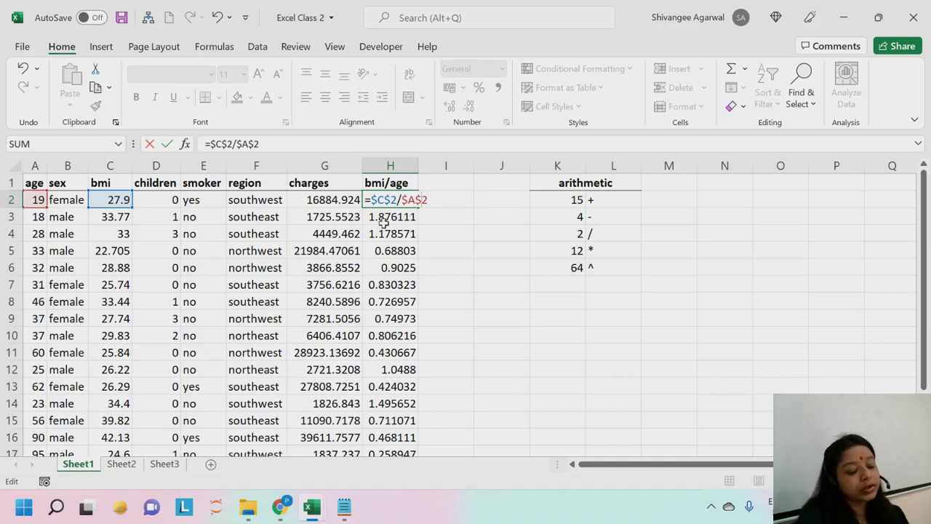
key("Return")
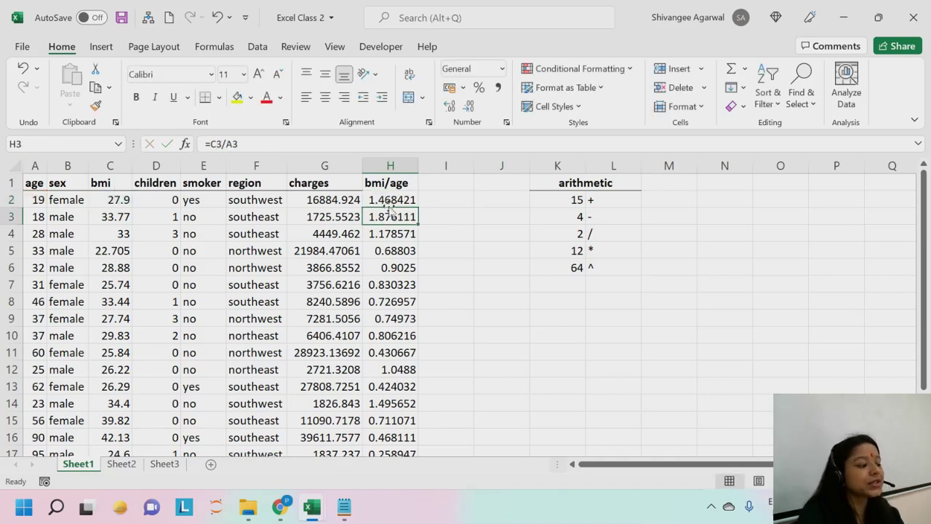
Examine the absolute references $C$2 and $A$2 in the H2 formula without changing it
left_click(391, 201)
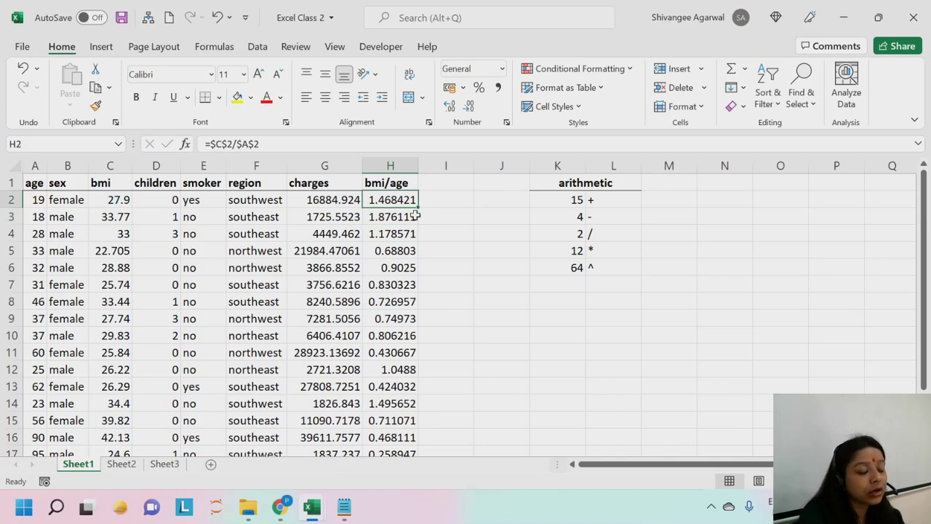
double_click(391, 199)
left_click_drag(397, 200, 371, 200)
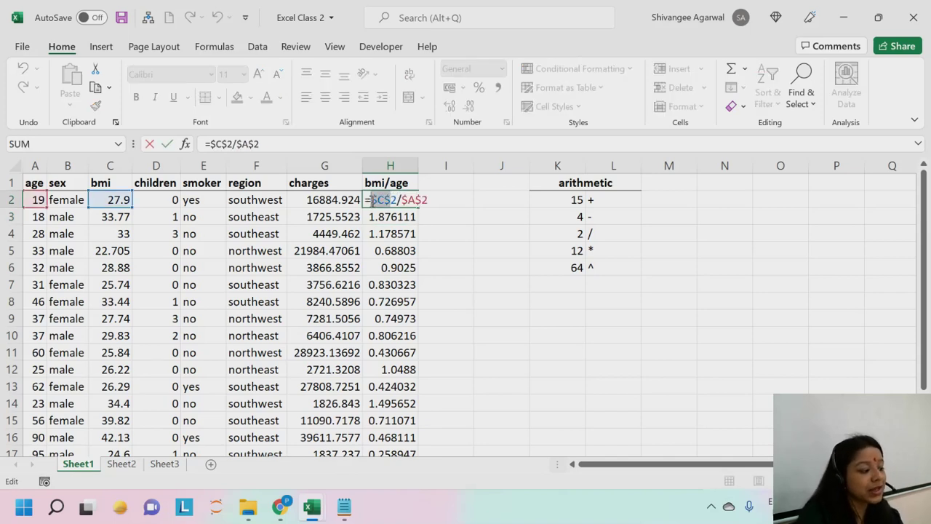
left_click_drag(430, 202, 406, 202)
key("Escape")
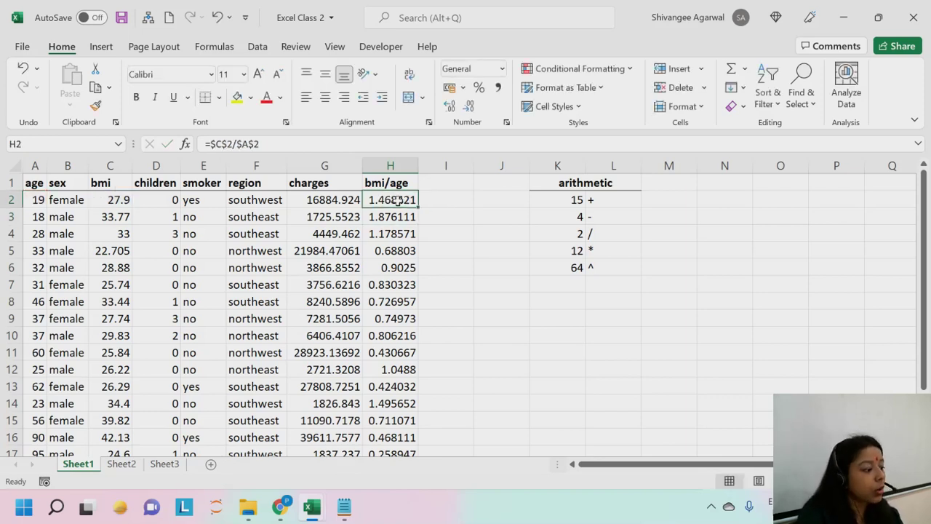
Fill the absolute formula from H2 down to H14 and check the copied references in H3
left_click_drag(420, 210, 418, 404)
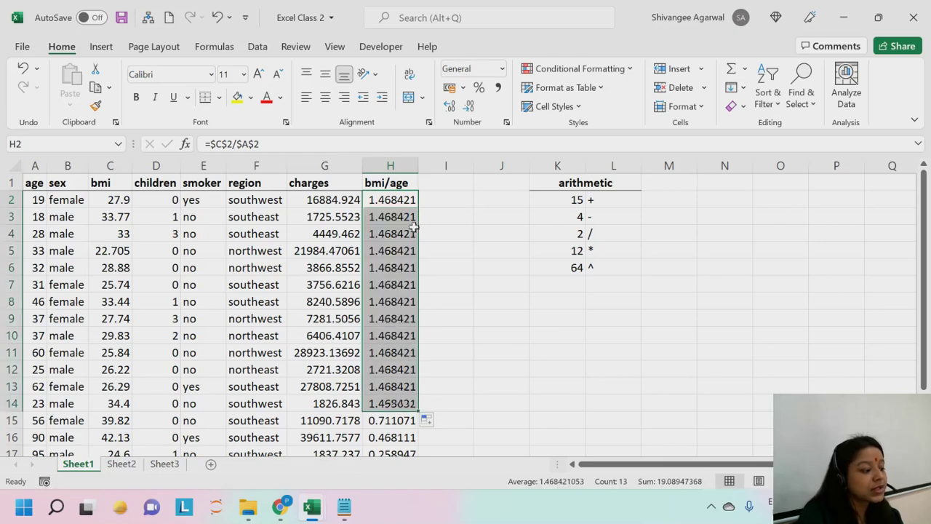
left_click_drag(393, 217, 393, 388)
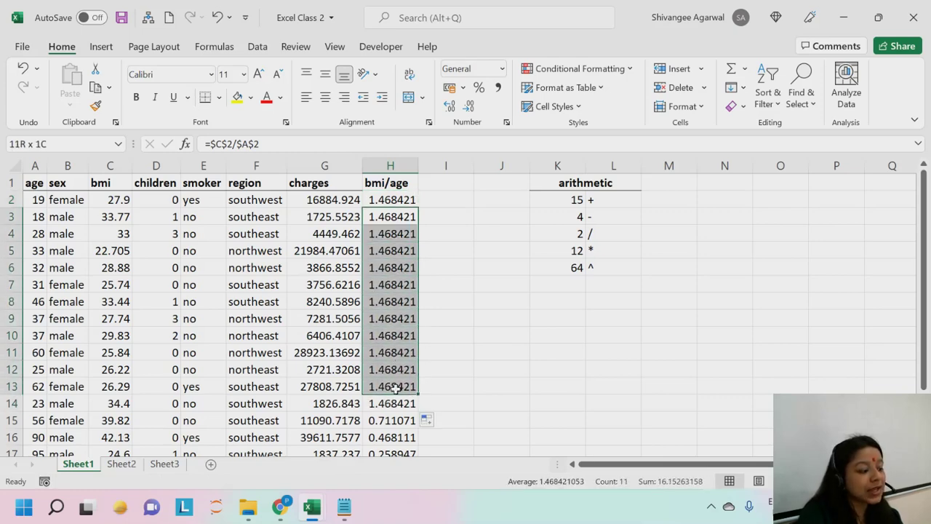
double_click(405, 217)
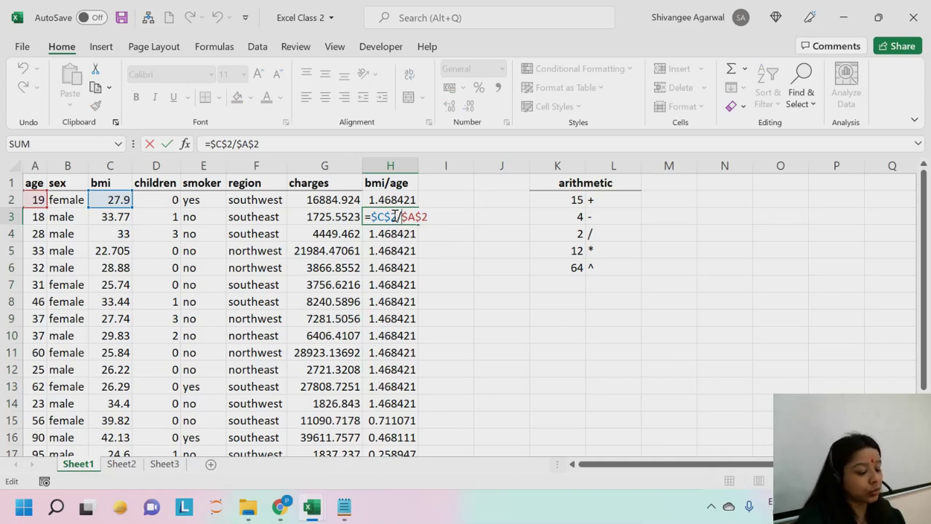
key("Return")
Fill the absolute formula from H2 one cell across into I2 and check its references
left_click(405, 199)
left_click(437, 202)
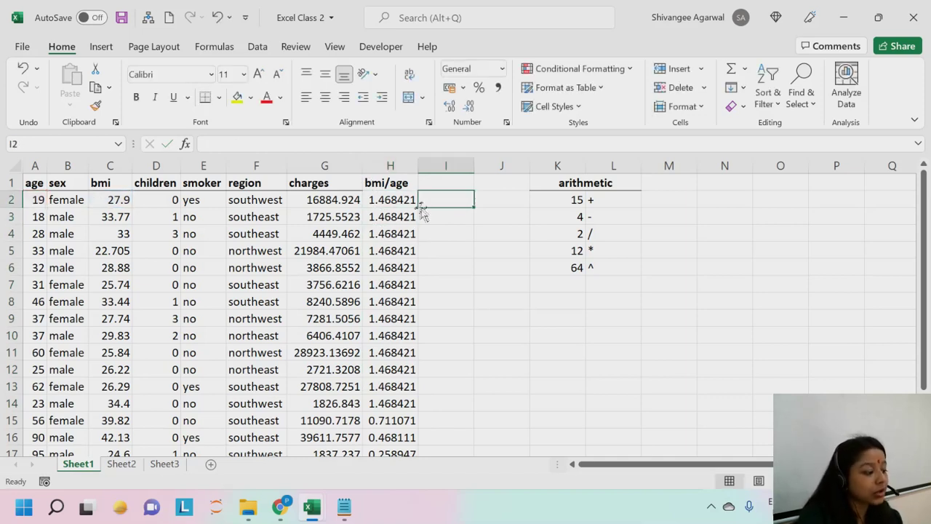
left_click(411, 204)
left_click_drag(418, 208, 444, 201)
double_click(444, 201)
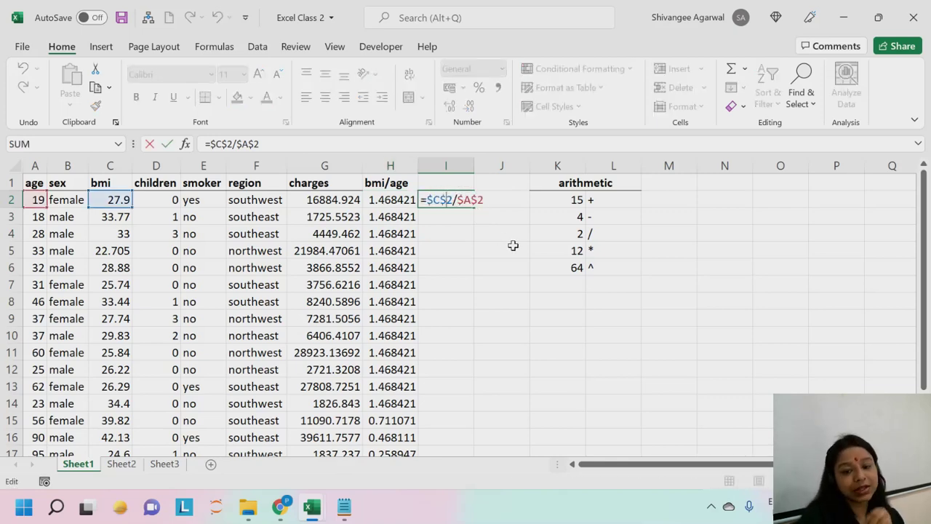
key("Return")
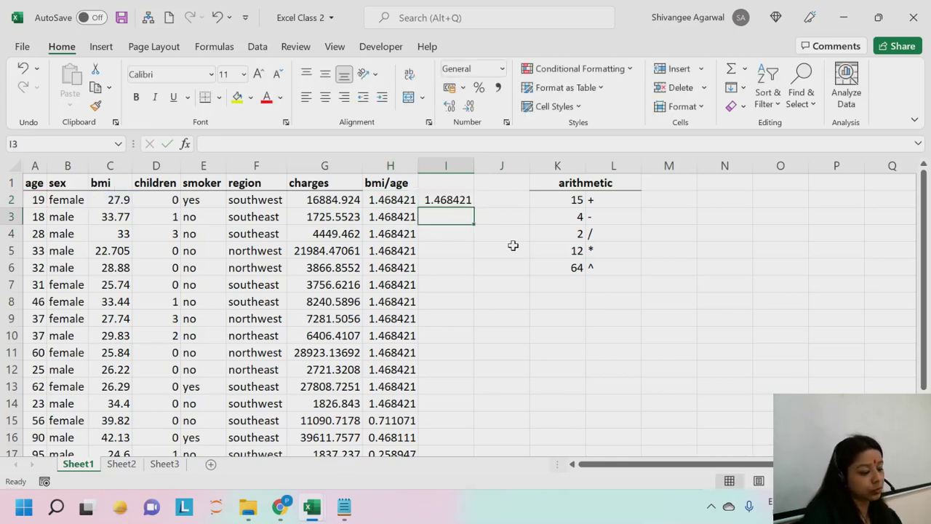
Enlarge the sheet view and check the absolute references in the H2 formula once more
scroll(513, 245, "up", 1, "ctrl")
scroll(513, 245, "up", 1)
double_click(451, 205)
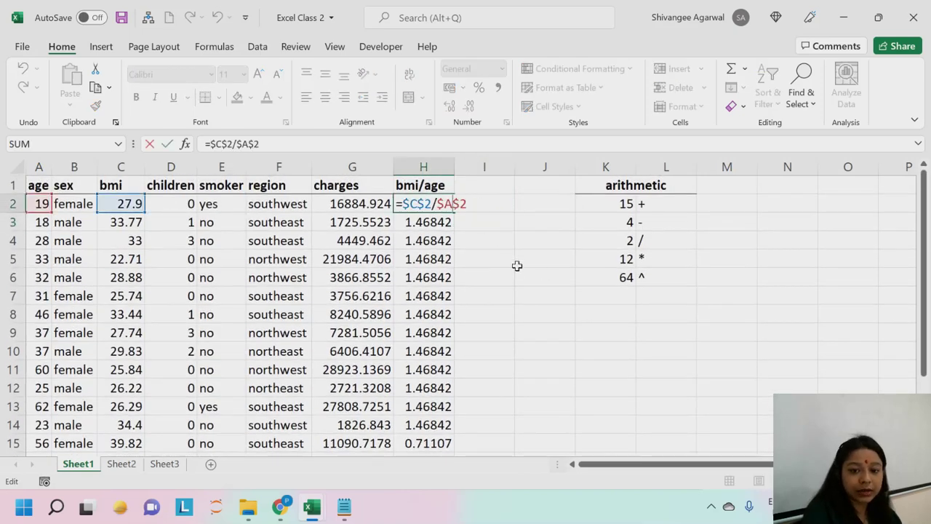
key("Return")
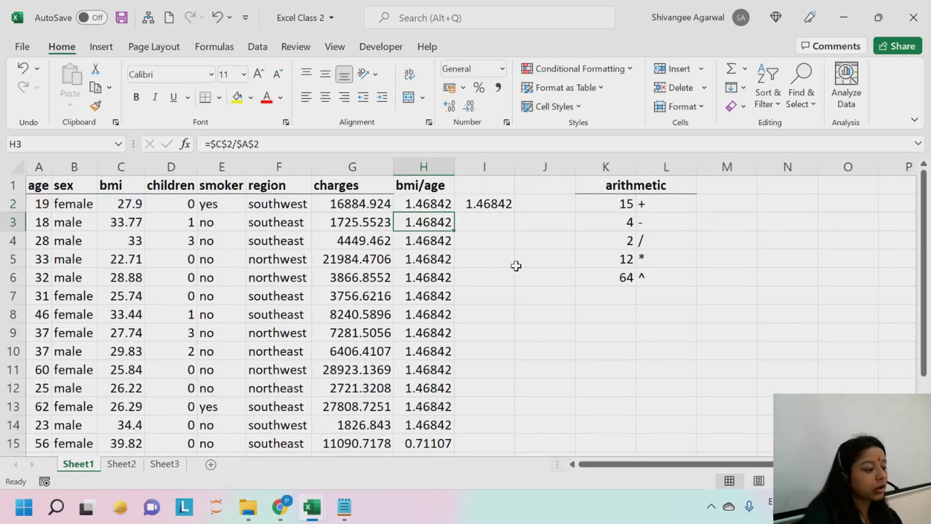
Review the H2 formula and replace it with the relative formula =C2/A2
double_click(427, 206)
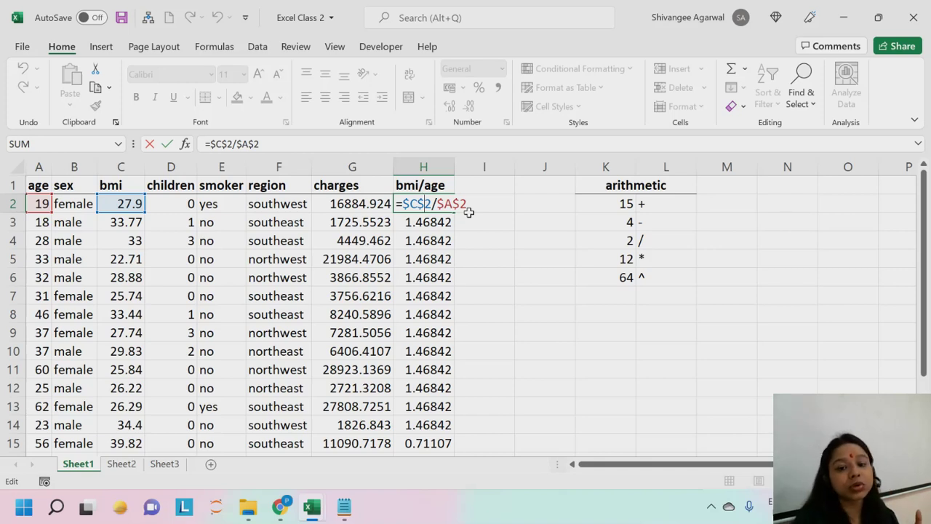
key("Return")
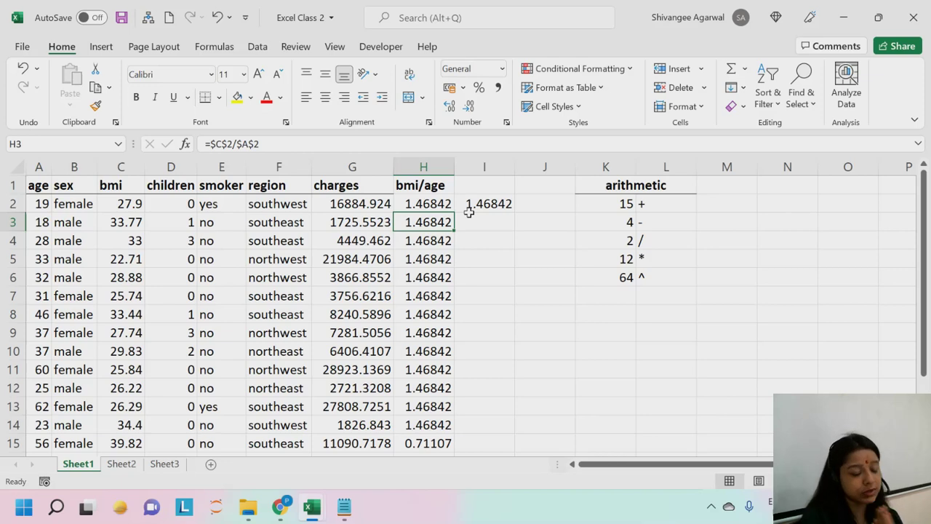
left_click(437, 204)
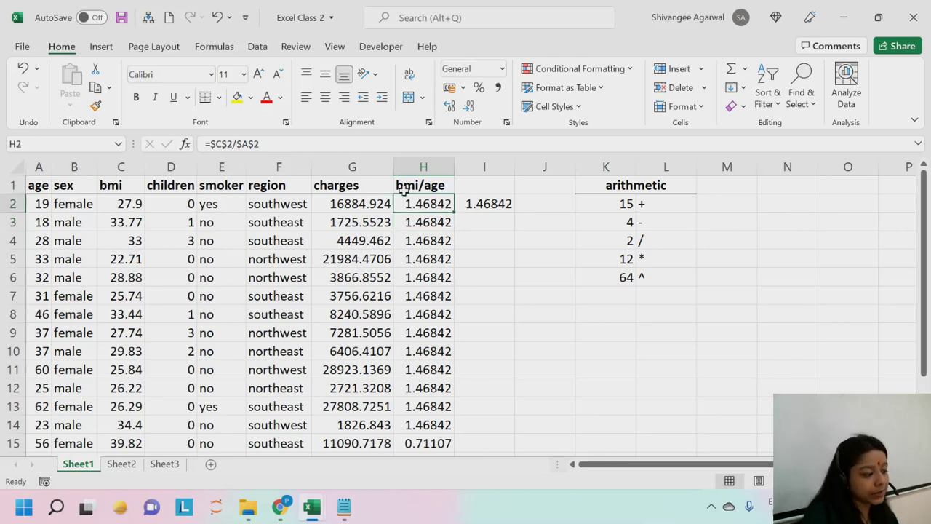
double_click(433, 204)
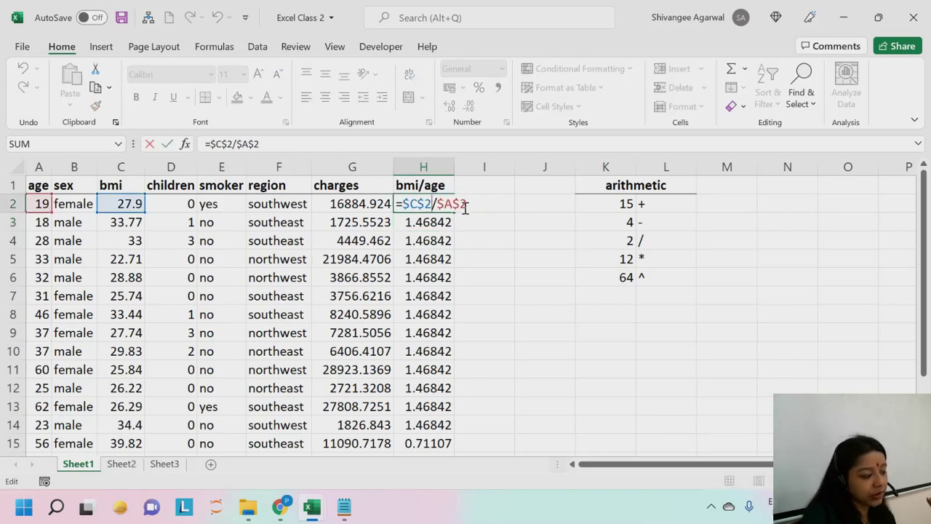
left_click_drag(470, 203, 406, 205)
key("BackSpace")
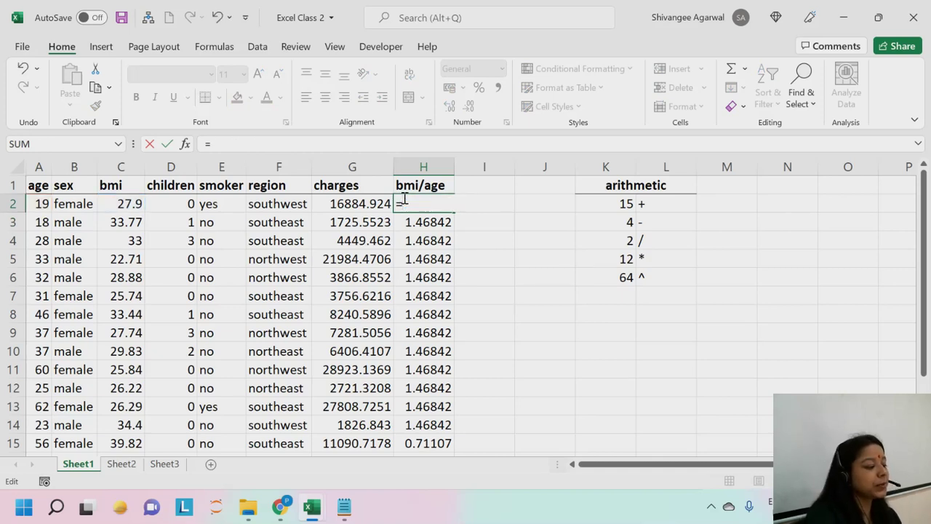
left_click(134, 204)
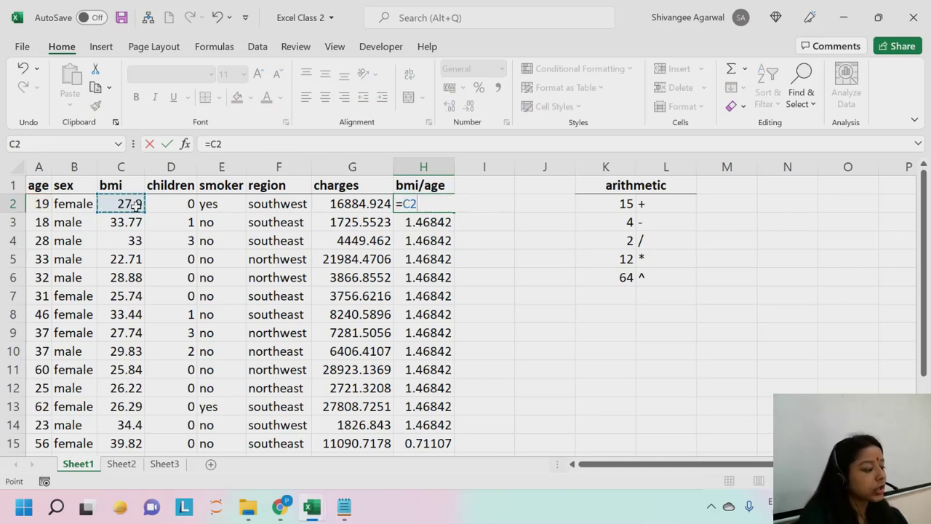
type("/")
left_click(38, 205)
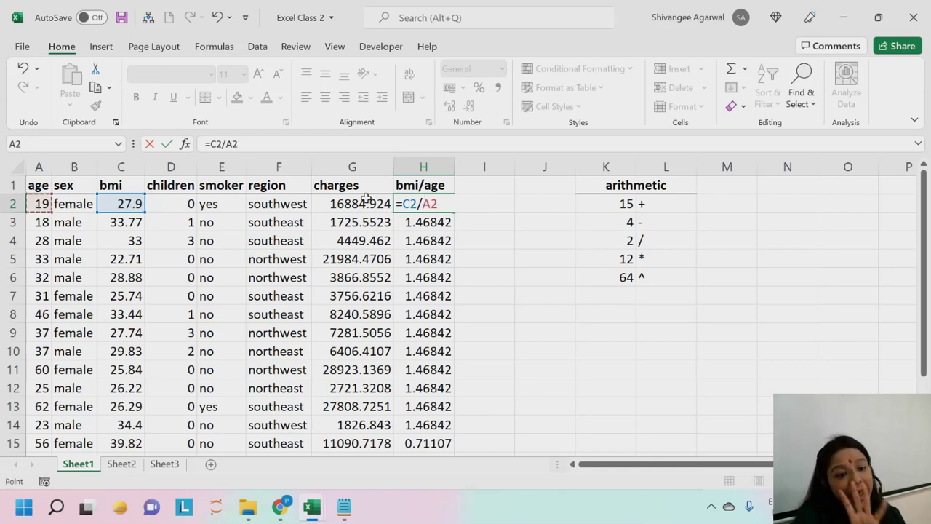
Make both references in the H2 formula absolute so it reads =$C$2/$A$2
key("F2")
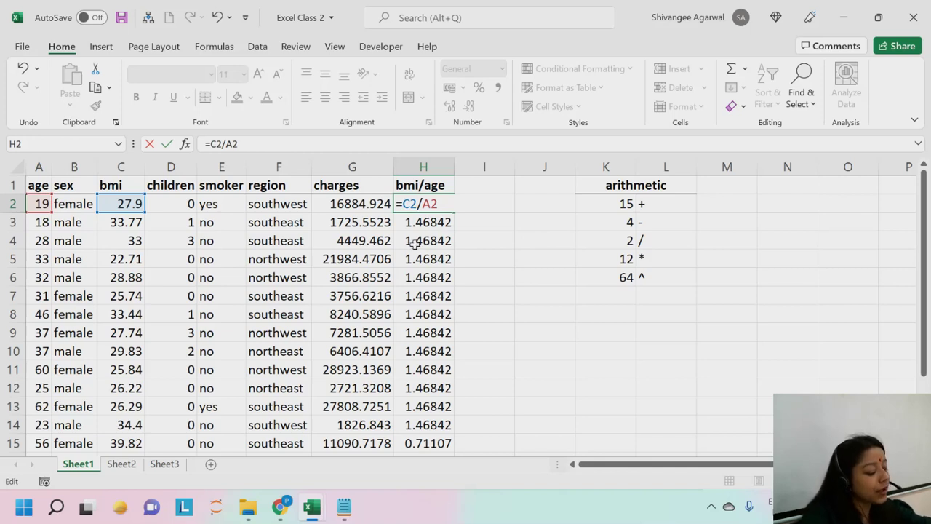
key("F4")
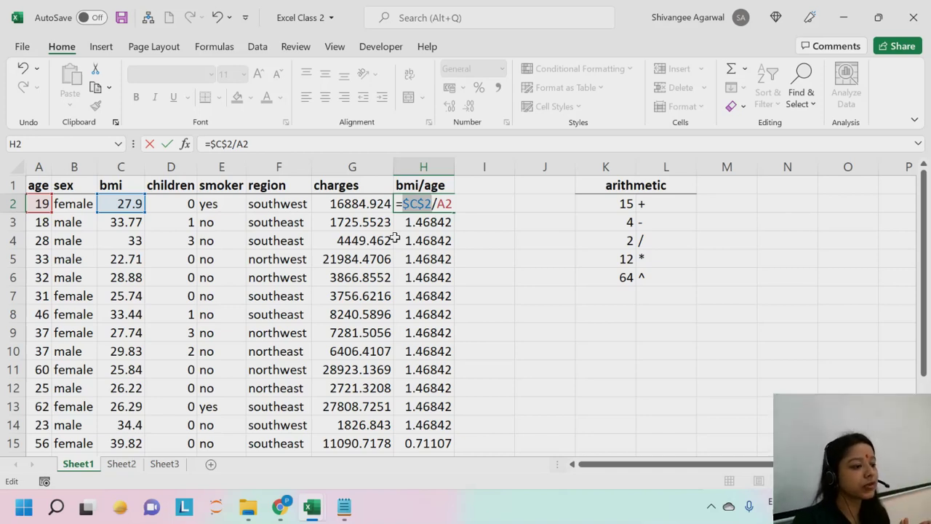
left_click(455, 205)
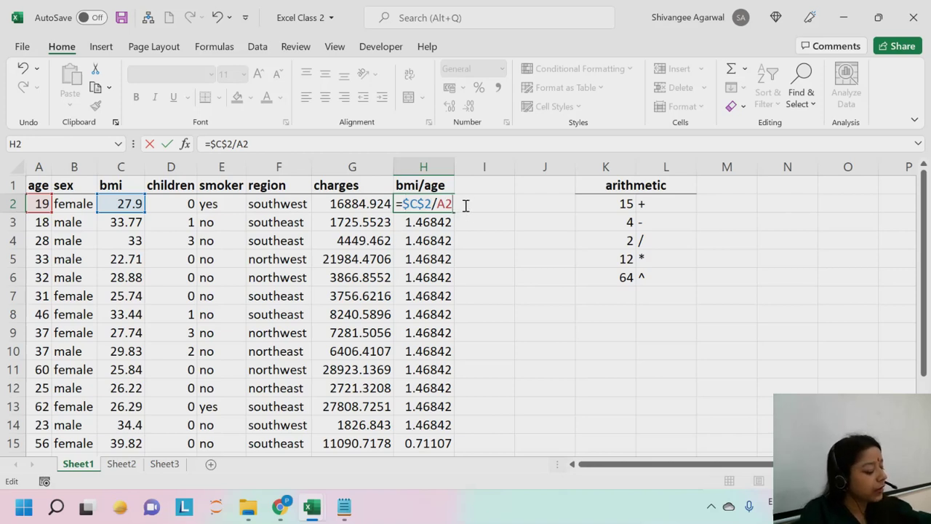
key("F4")
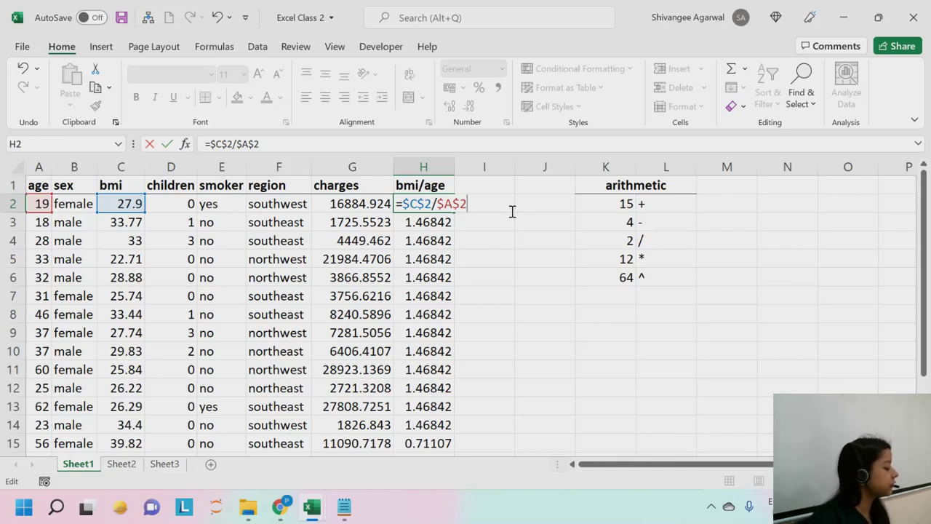
key("Return")
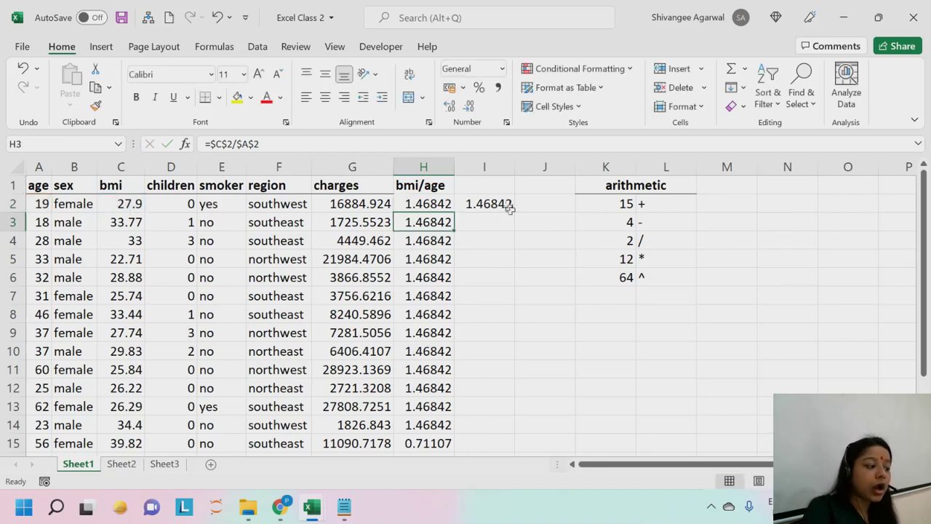
Fill the absolute formula from H2 down to H5 and check the copied references in H3
left_click(428, 207)
left_click_drag(453, 212, 449, 273)
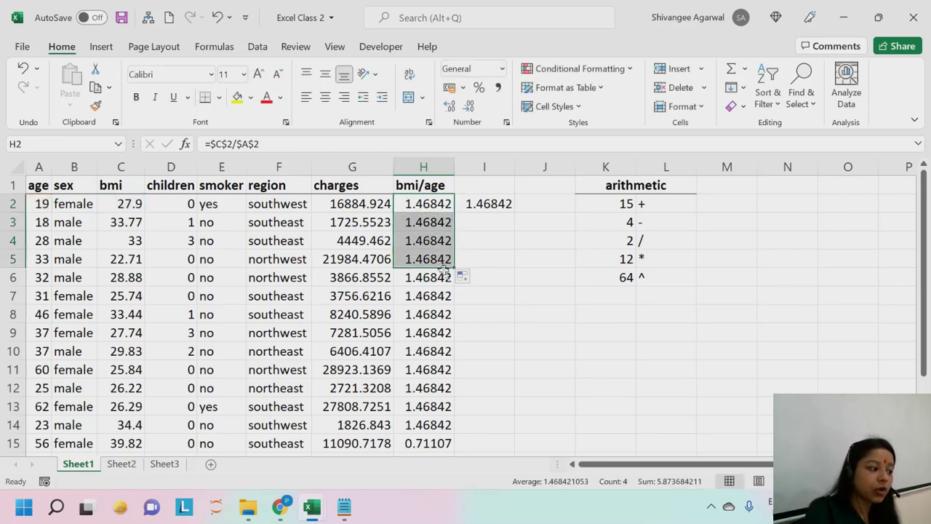
left_click(426, 222)
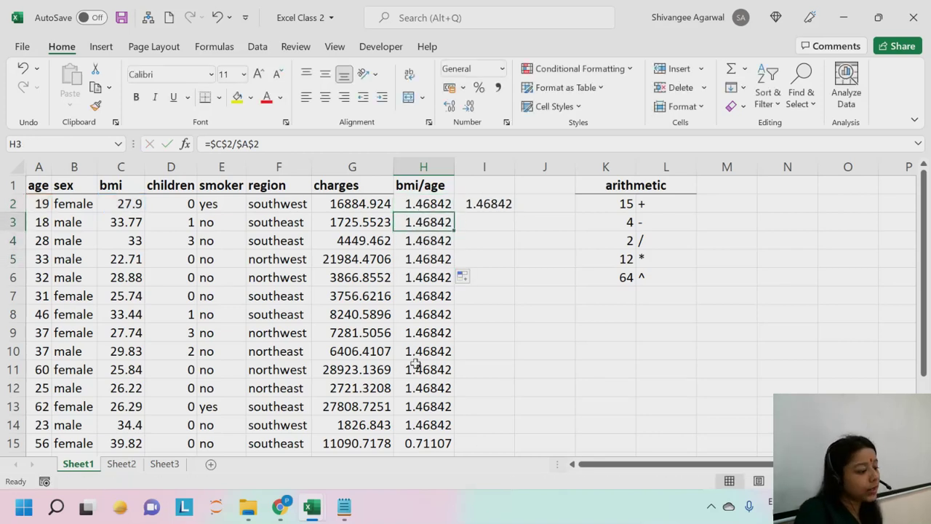
Edit the H2 formula to lock only the columns, so it reads =$C2/$A2
double_click(427, 203)
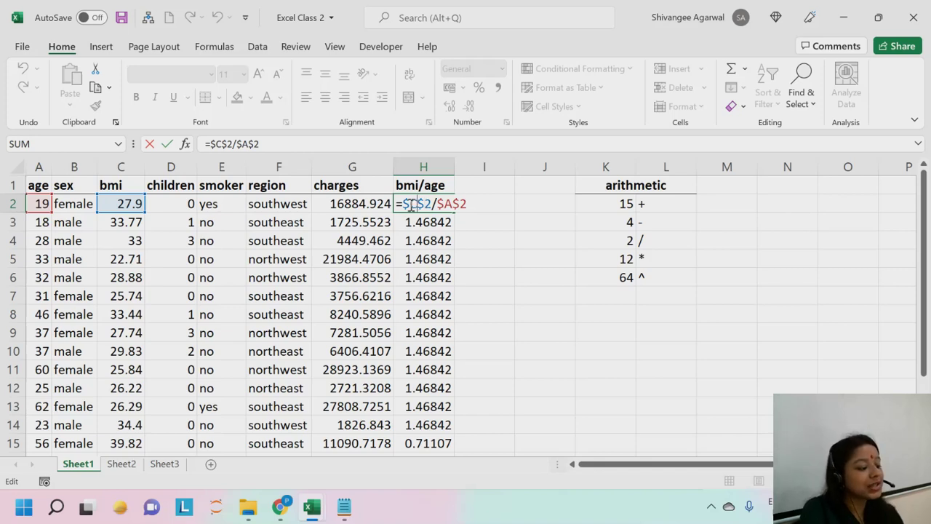
left_click(410, 204)
key("BackSpace")
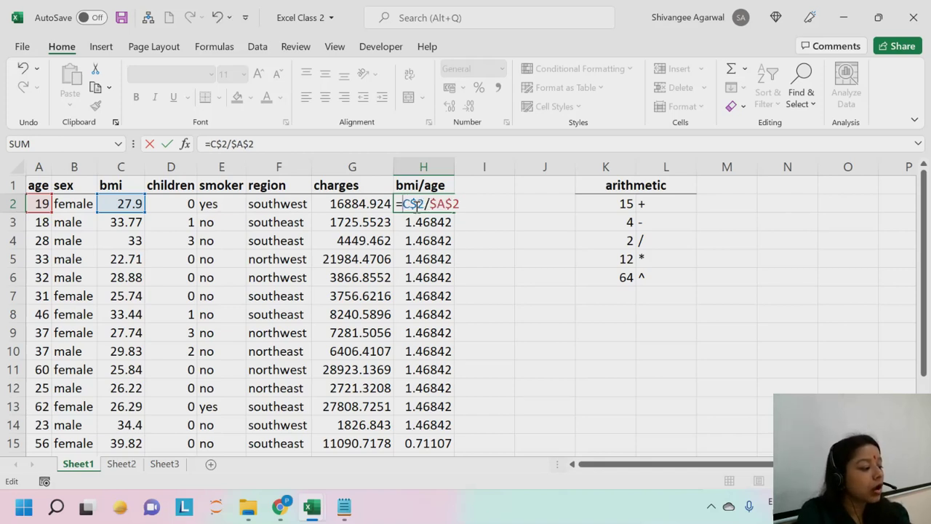
type("$")
key("Right")
key("Right")
key("BackSpace")
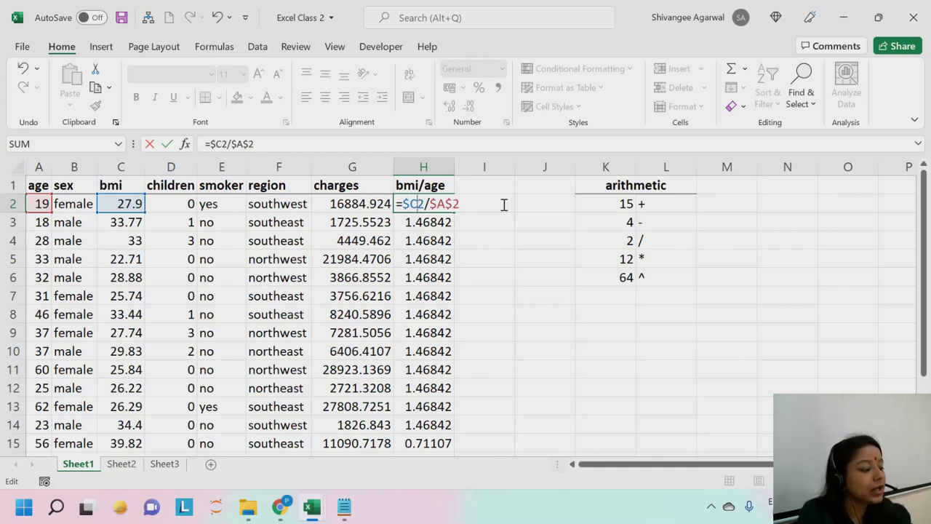
left_click(452, 204)
key("BackSpace")
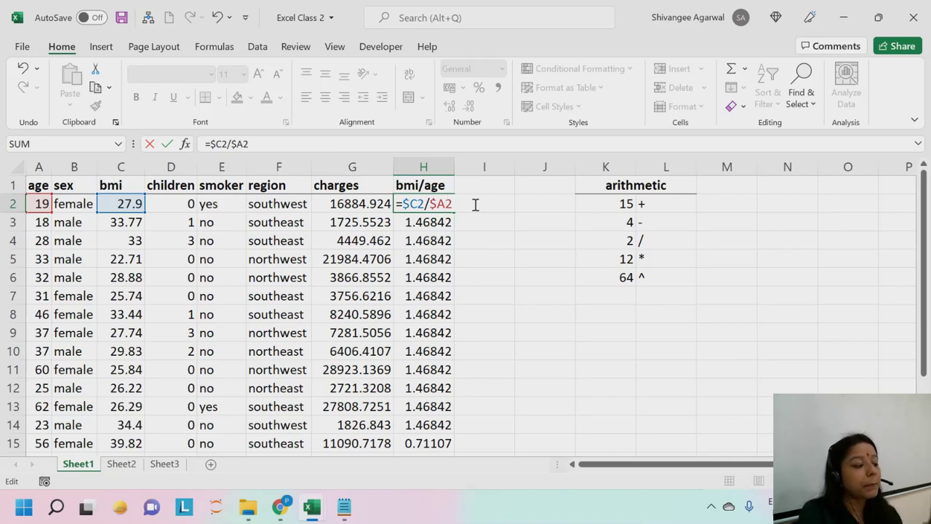
left_click_drag(413, 205, 428, 205)
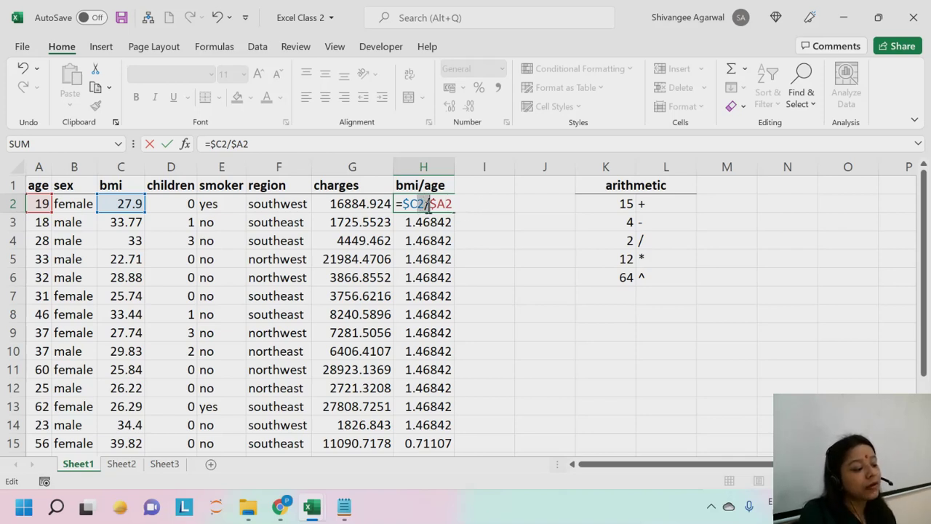
left_click(445, 206)
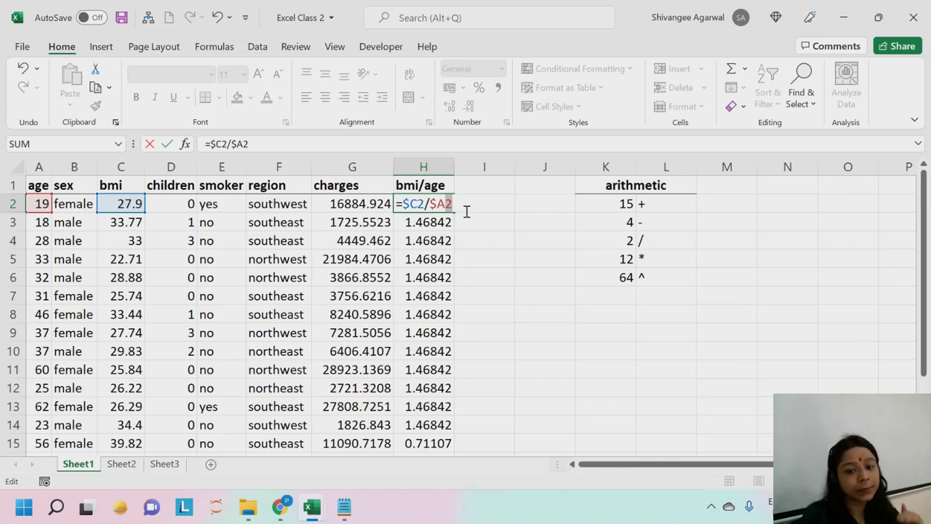
key("Return")
Fill the column-locked formula from H2 down to H15 and clear the earlier copy in I2
left_click(428, 205)
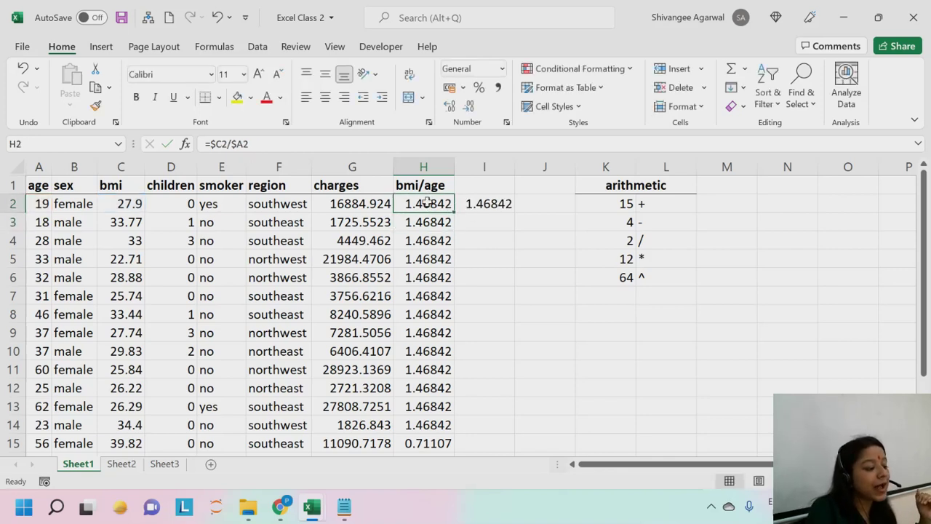
left_click_drag(451, 213, 453, 450)
left_click(425, 204)
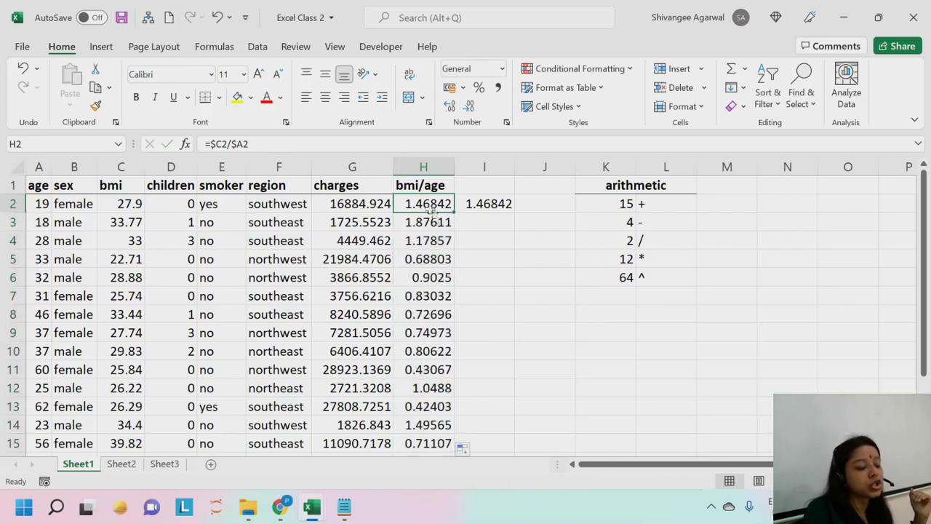
key("ctrl+z")
left_click(437, 206)
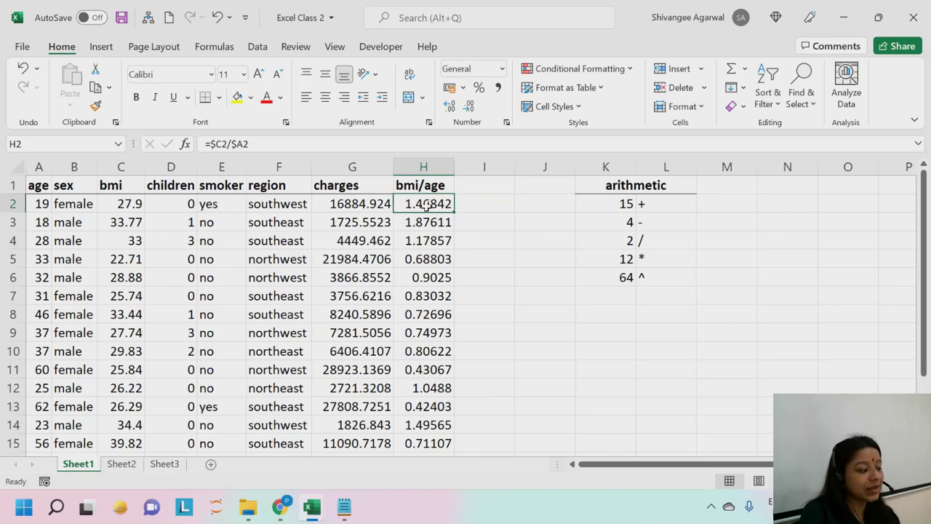
Inspect the references in the H2, H3 and H4 formulas without changing them
double_click(427, 207)
key("Return")
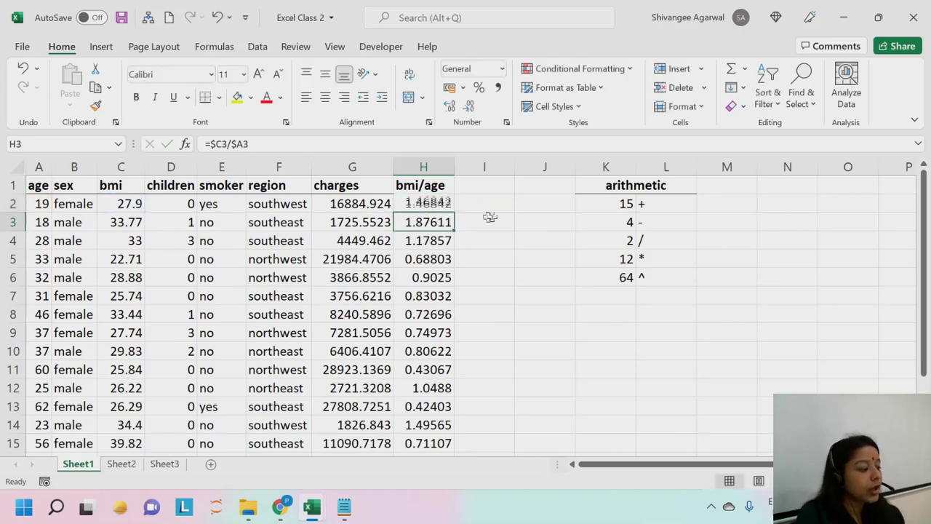
double_click(441, 224)
key("Return")
double_click(436, 241)
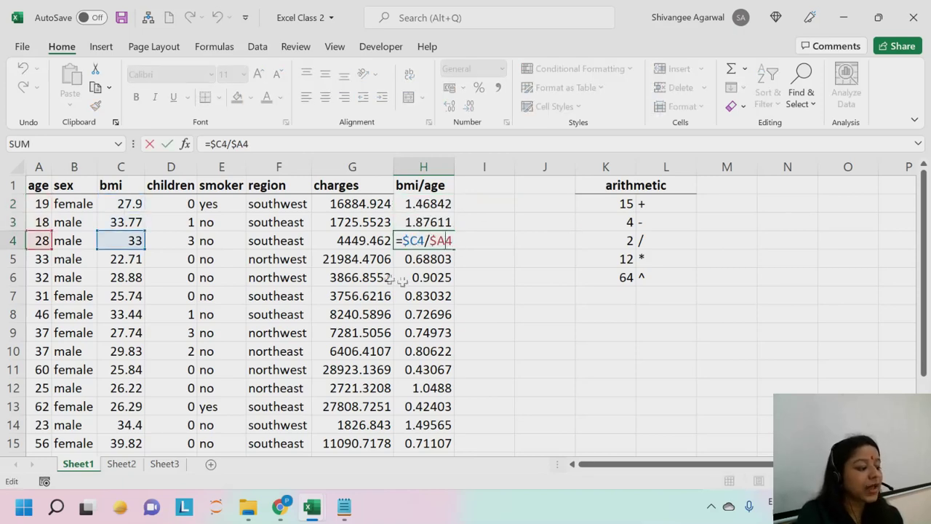
key("Return")
Fill the column-locked formula from H2 across into I2 and check its references
left_click(446, 204)
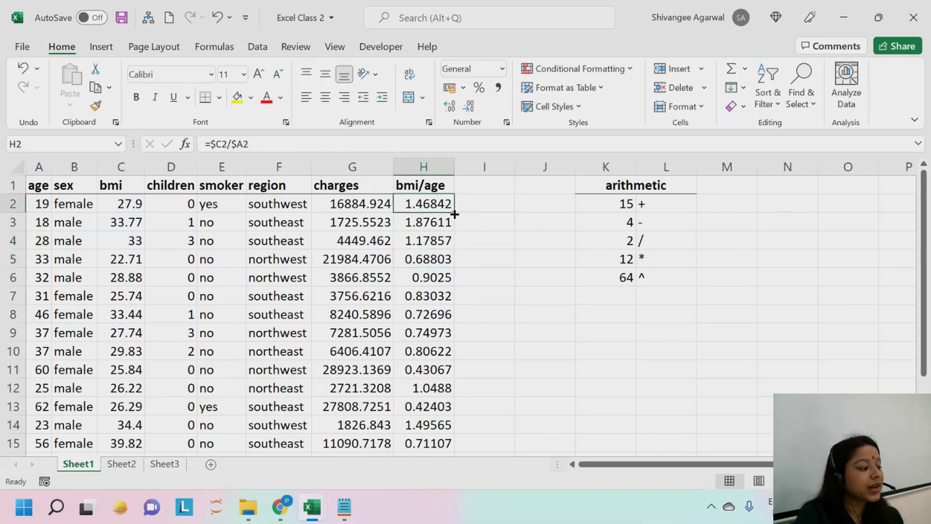
left_click_drag(454, 214, 454, 214)
double_click(429, 207)
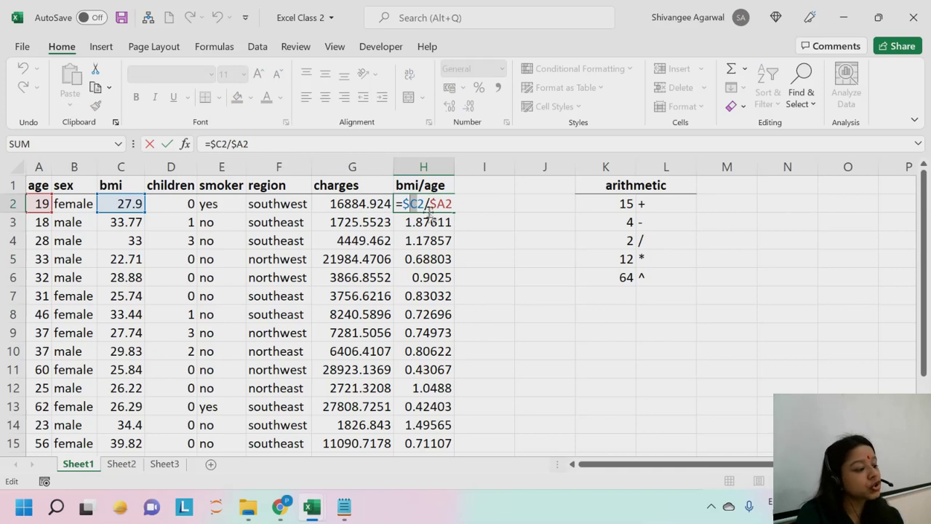
key("Return")
left_click(436, 203)
left_click_drag(454, 213, 509, 207)
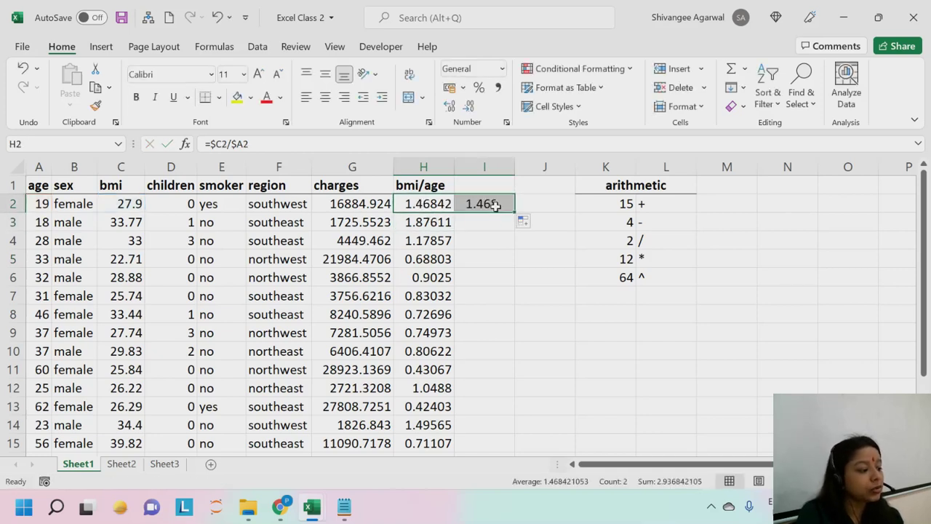
double_click(502, 205)
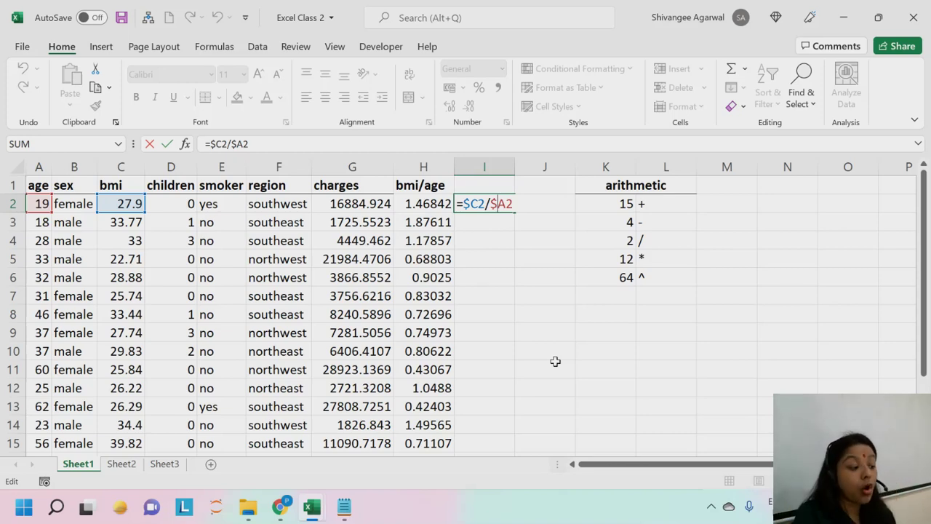
key("Return")
Discard the stray entry in I3 and enter the relative formula =C6/A6 in J6
type("\\")
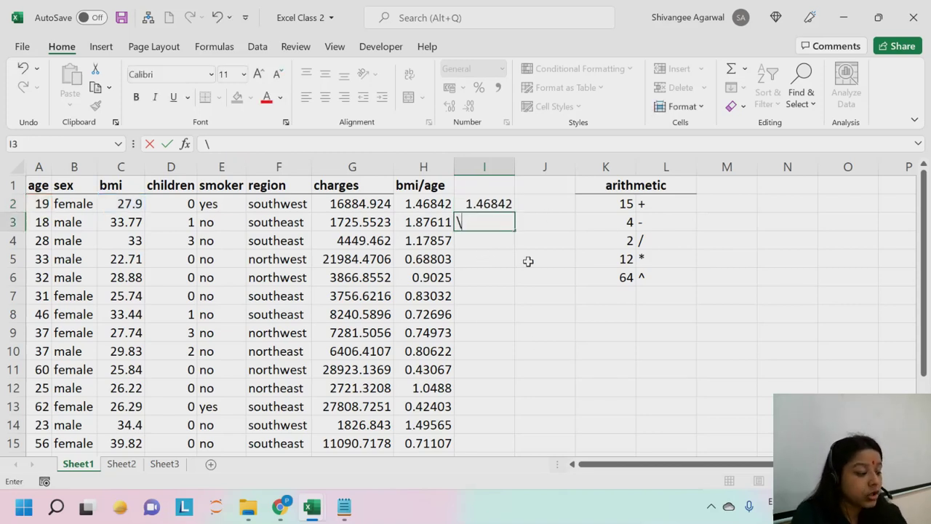
key("Escape")
left_click(532, 277)
type("=")
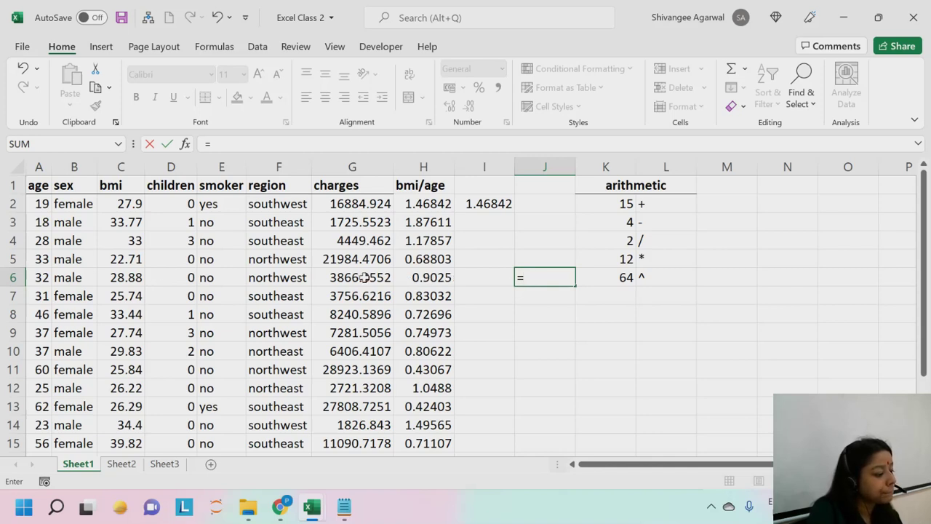
left_click(131, 279)
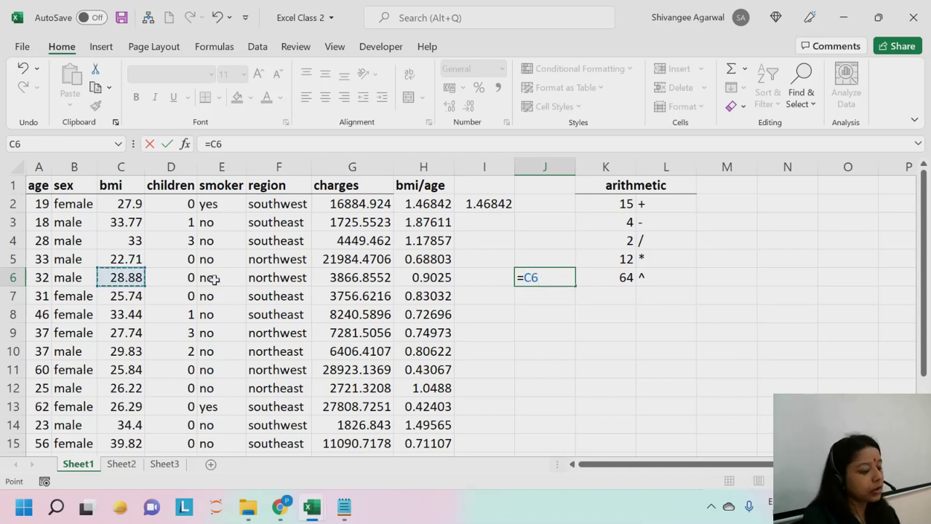
type("/")
left_click(37, 274)
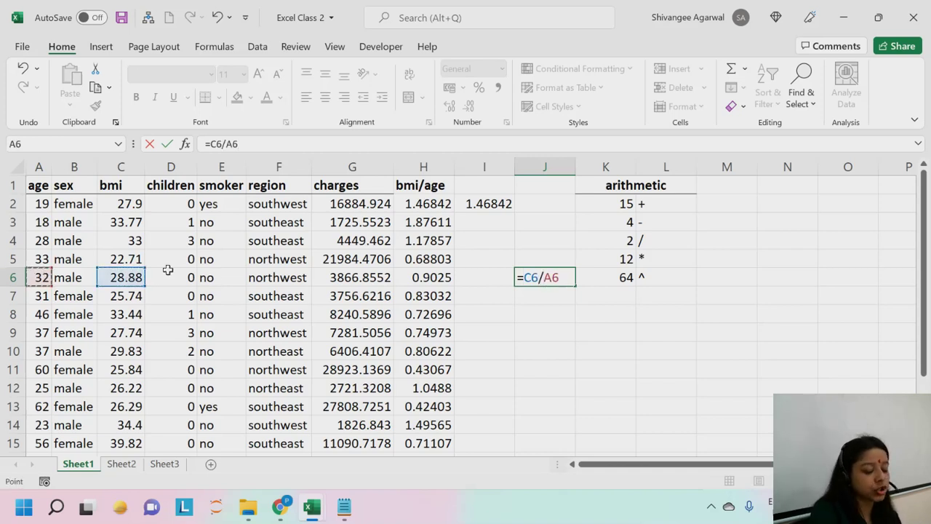
key("Return")
Fill the relative formula from J6 backward into I6 and check its references
left_click(566, 286)
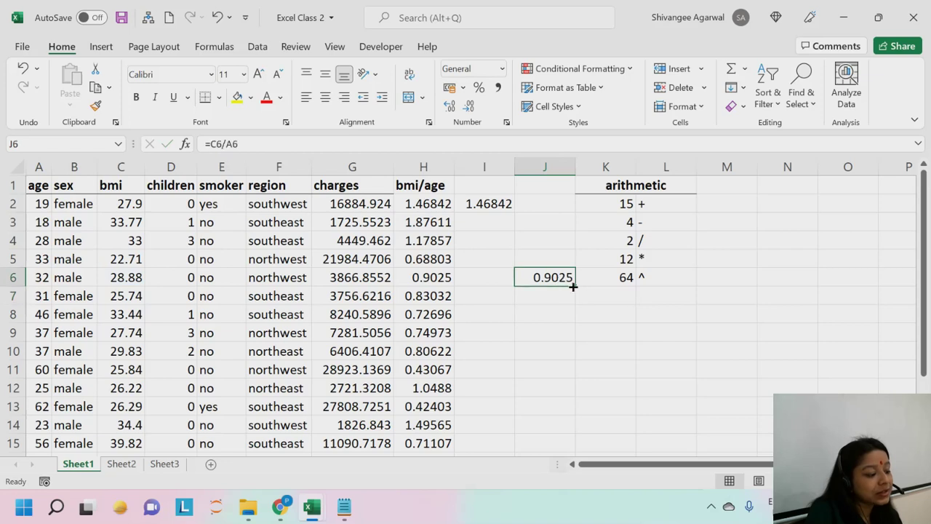
left_click_drag(573, 286, 469, 284)
double_click(473, 282)
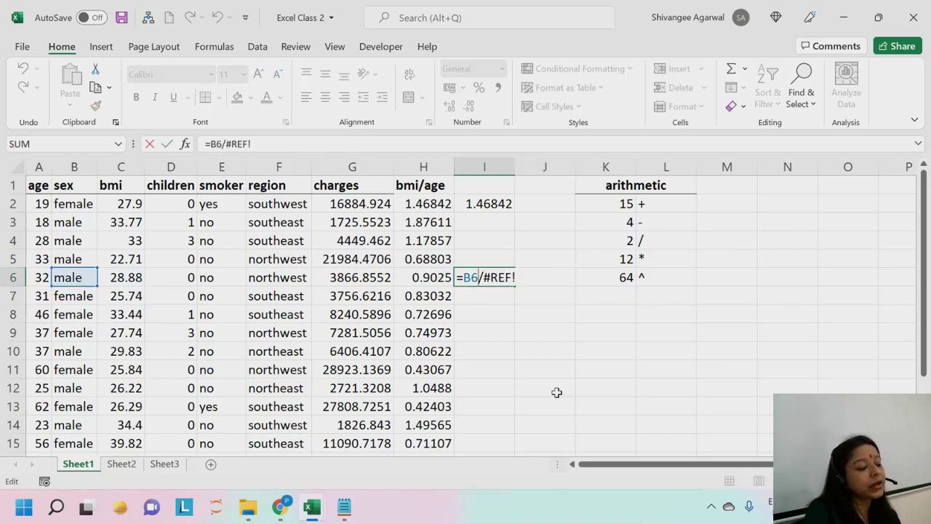
Compare the references in the I6 and J6 formulas, examining the broken reference in I6
key("Return")
mouse_move(492, 279)
left_mouse_down()
mouse_move(522, 281)
mouse_move(513, 290)
mouse_move(495, 278)
left_mouse_up()
double_click(495, 277)
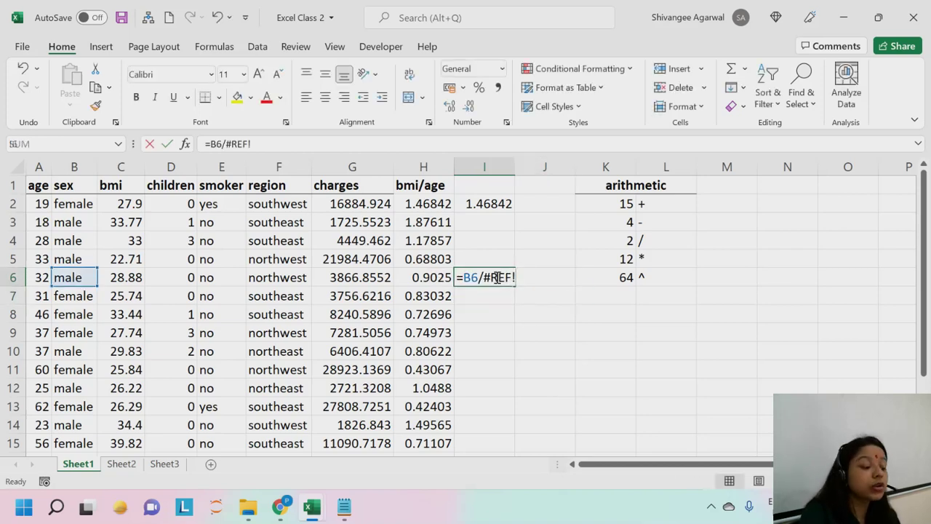
key("Return")
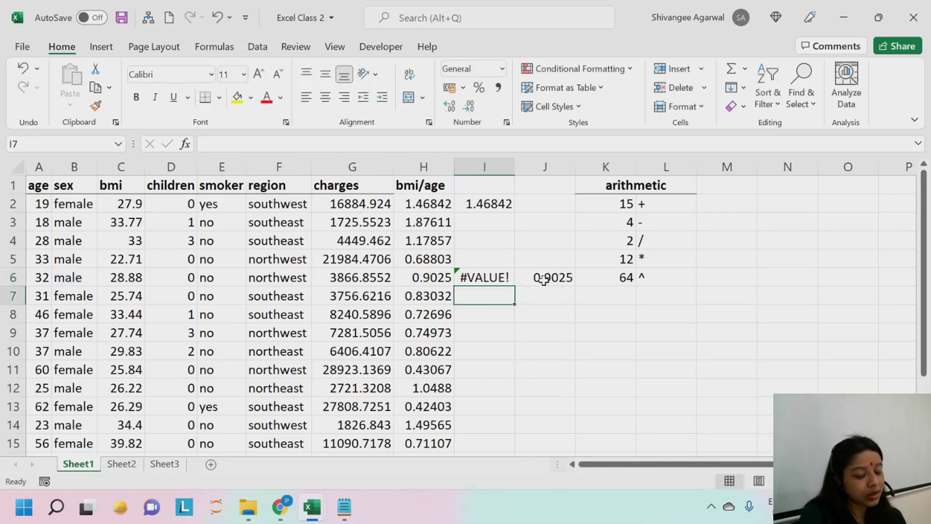
left_click(553, 279)
double_click(547, 278)
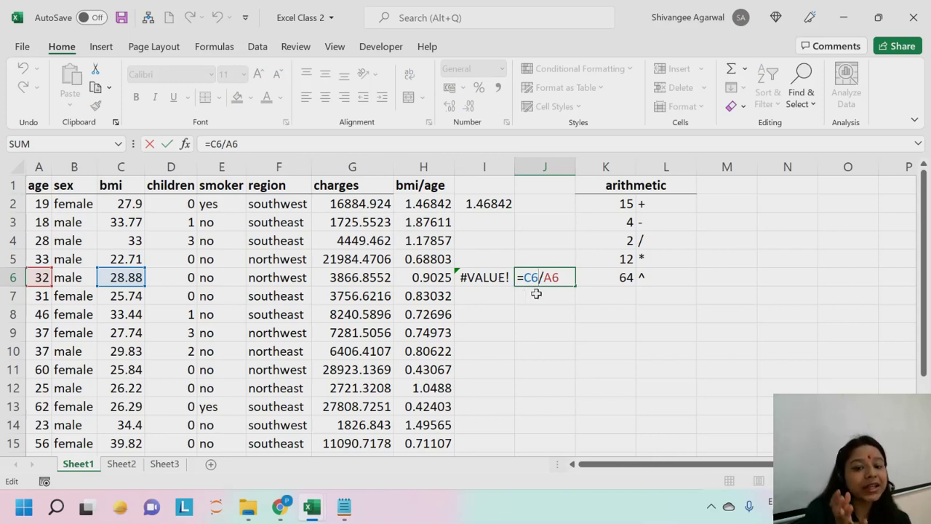
key("Return")
double_click(492, 279)
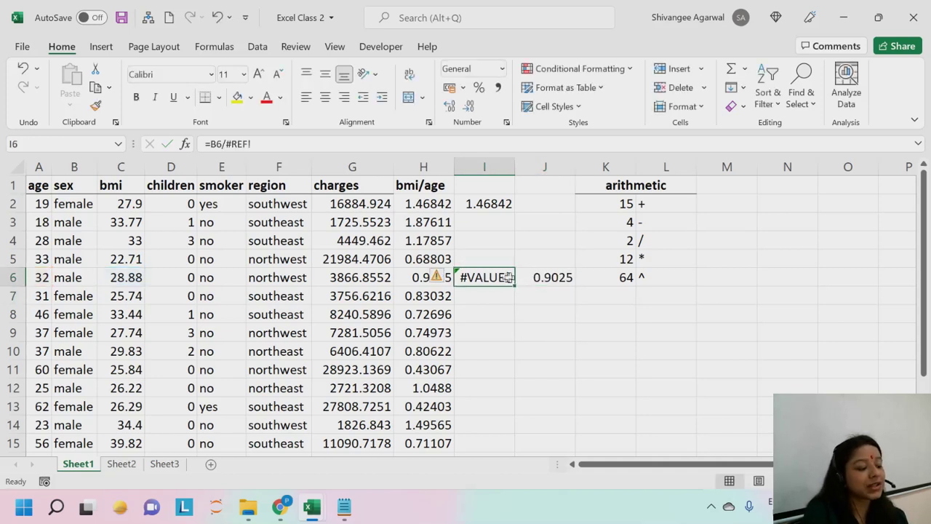
left_click_drag(510, 279, 491, 279)
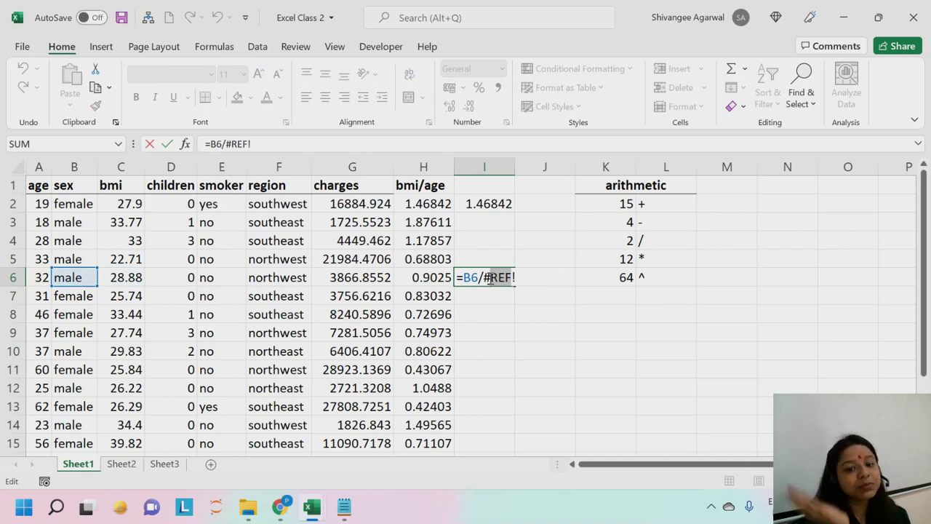
key("Return")
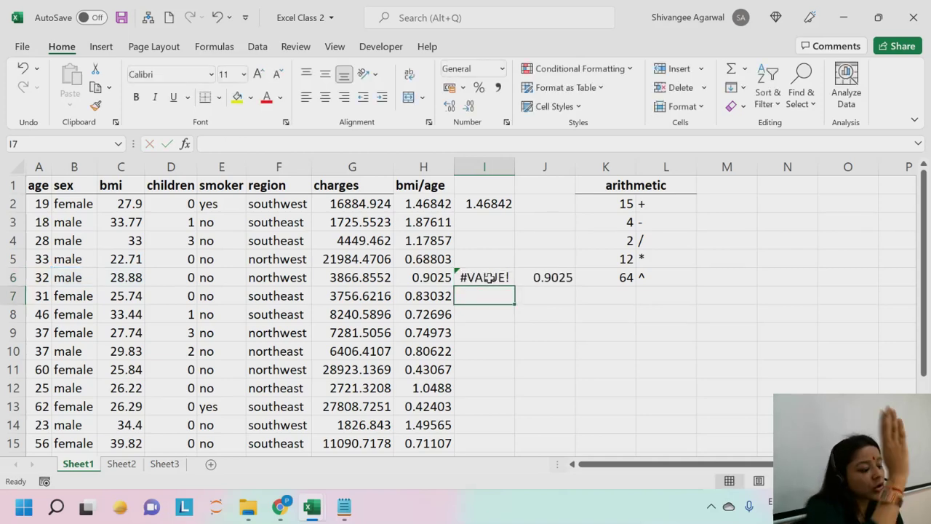
Clear I6, then fill the relative formula from J6 up into J5 and check the references in both cells
left_click(486, 278)
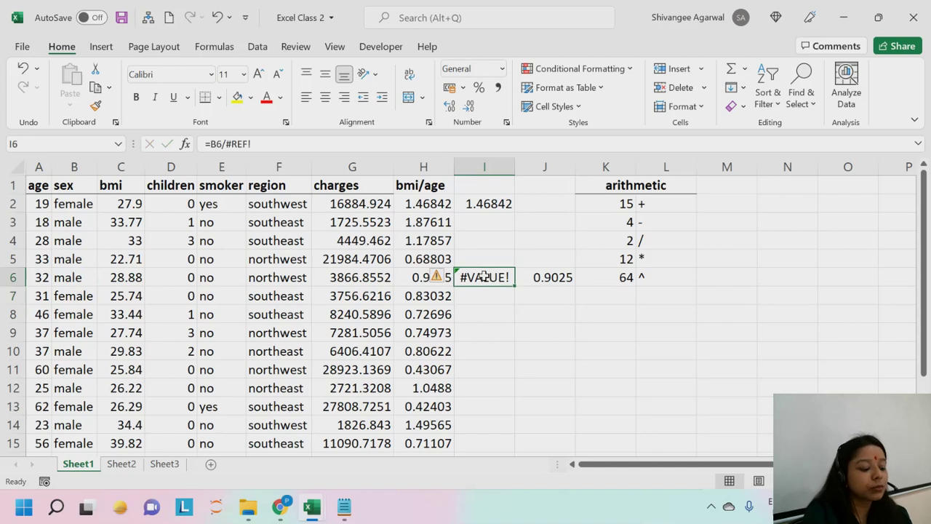
key("Delete")
left_click(568, 278)
left_click_drag(574, 285, 562, 258)
double_click(555, 281)
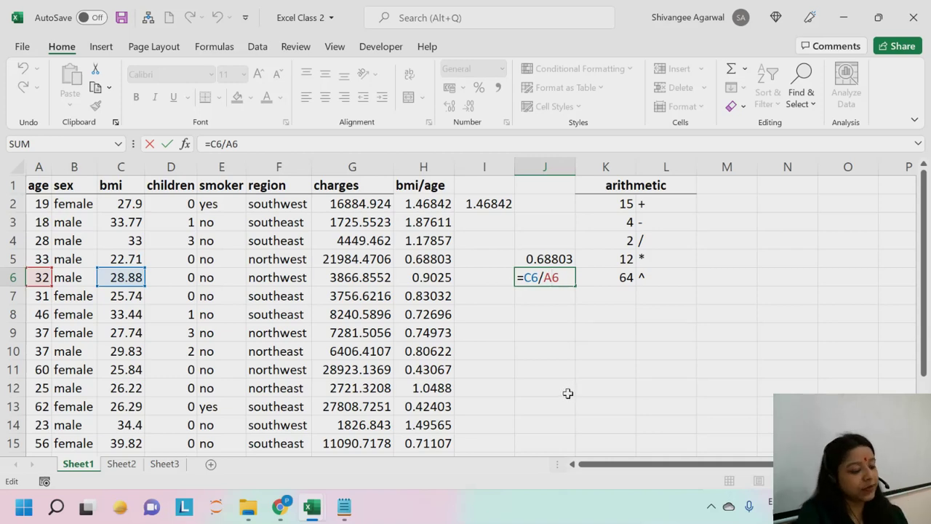
key("Return")
double_click(566, 263)
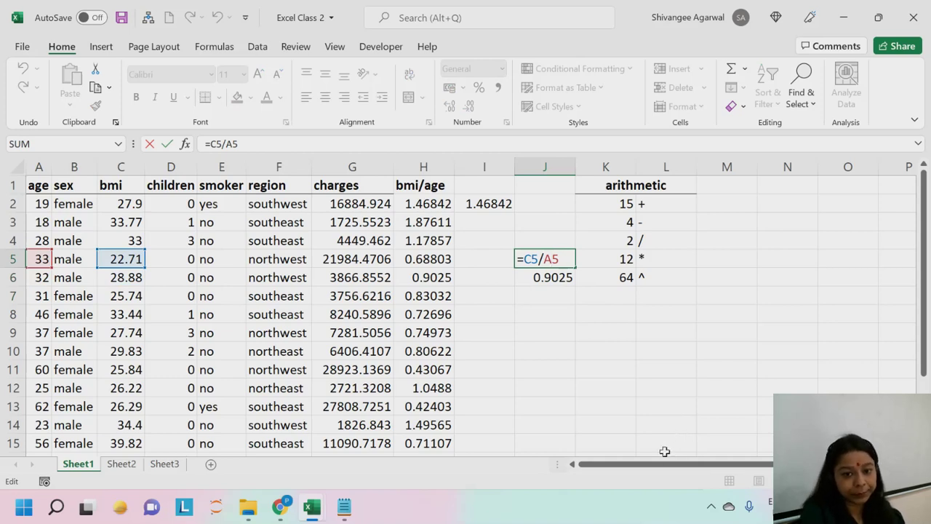
key("Return")
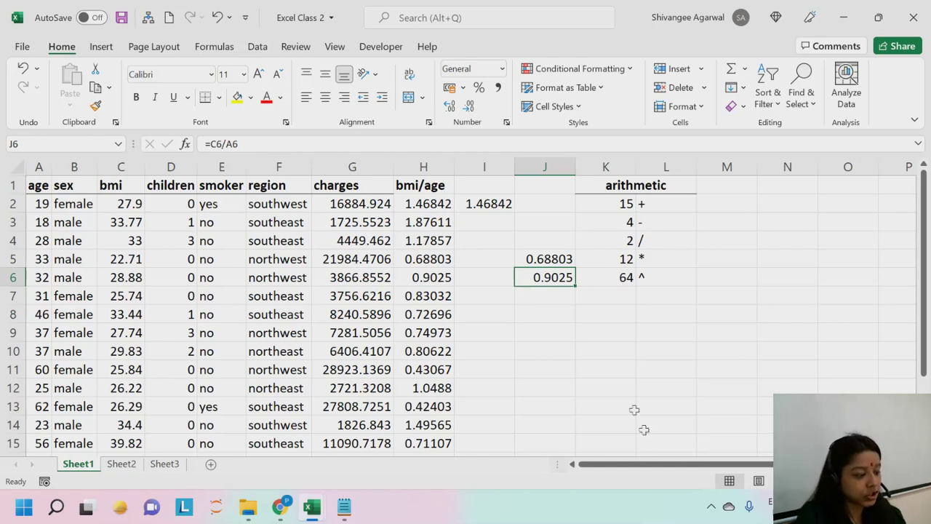
Clear the test cells J4:J8 and compare the column-locked references in the H2 and I2 formulas
left_click_drag(546, 248, 555, 313)
key("Delete")
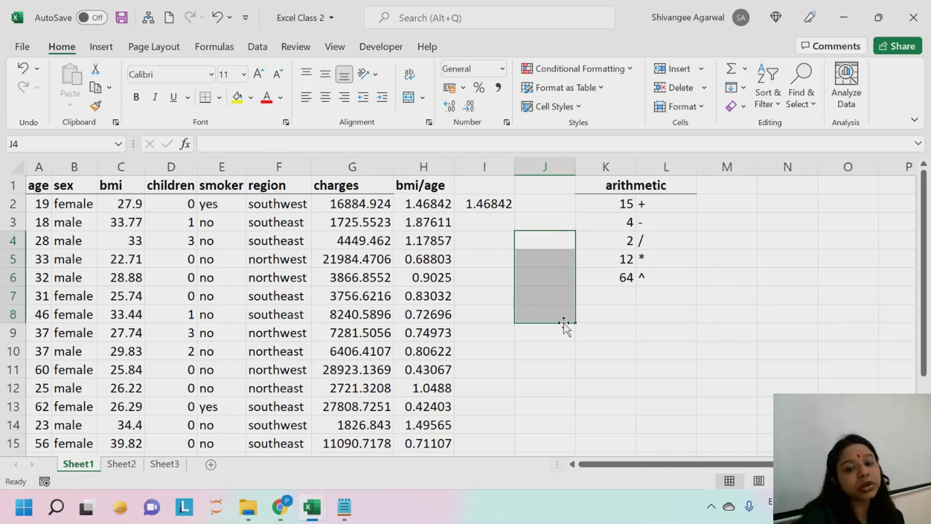
double_click(442, 206)
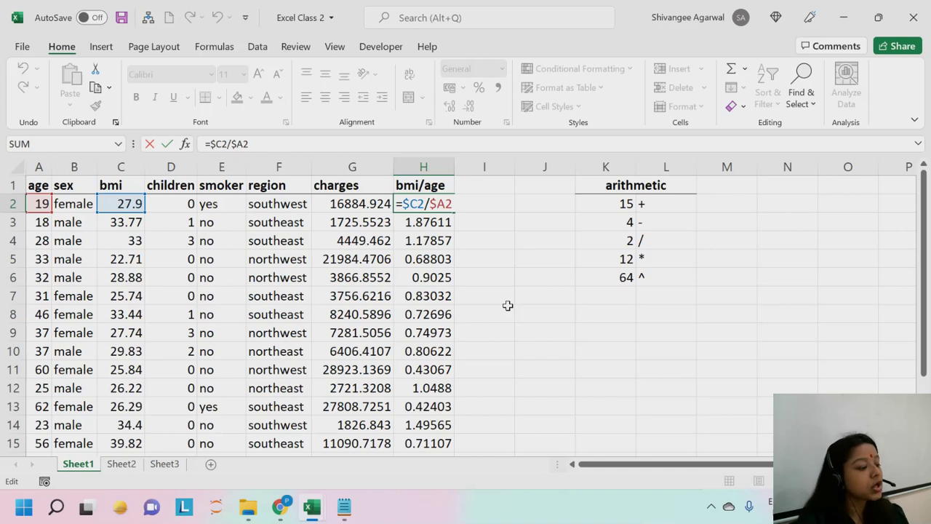
key("Return")
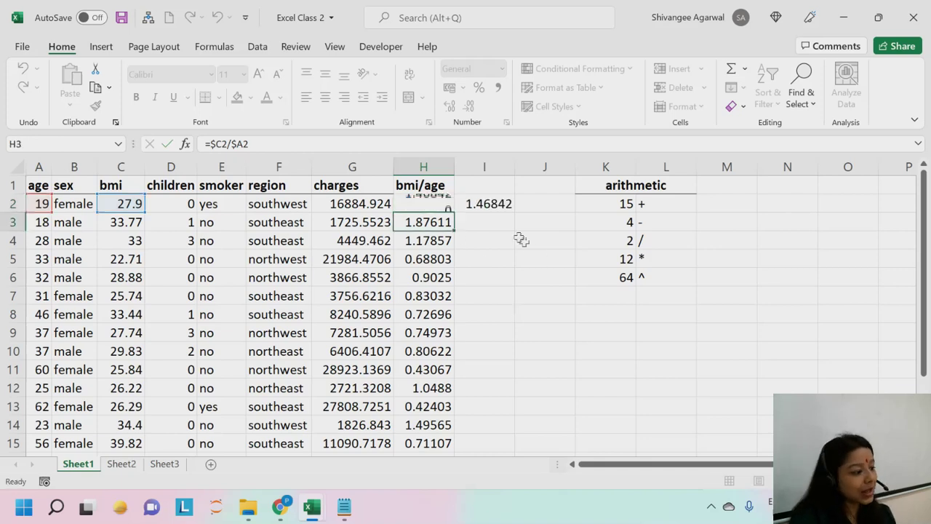
left_click(426, 205)
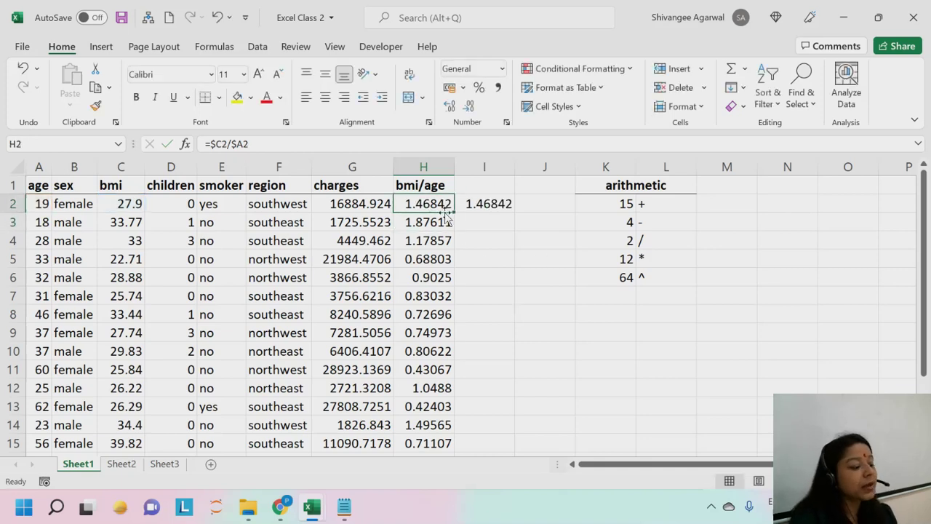
double_click(493, 204)
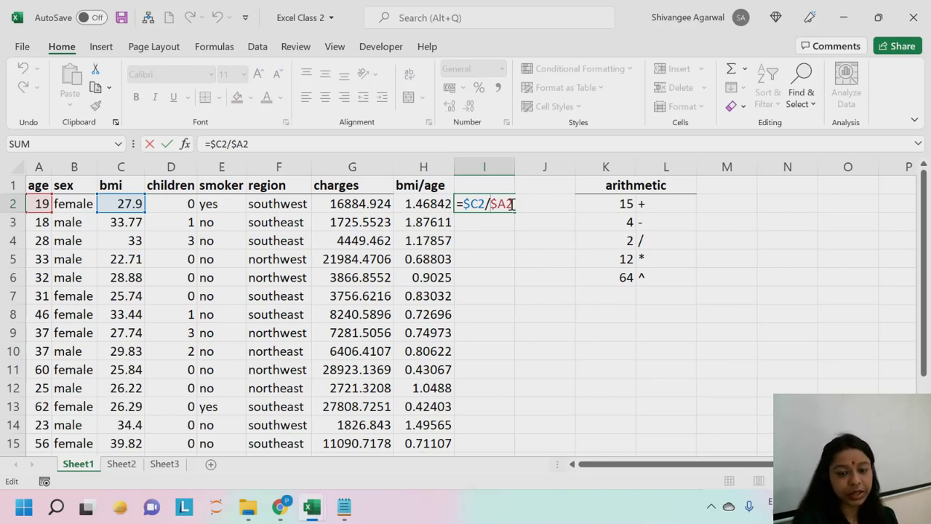
key("Return")
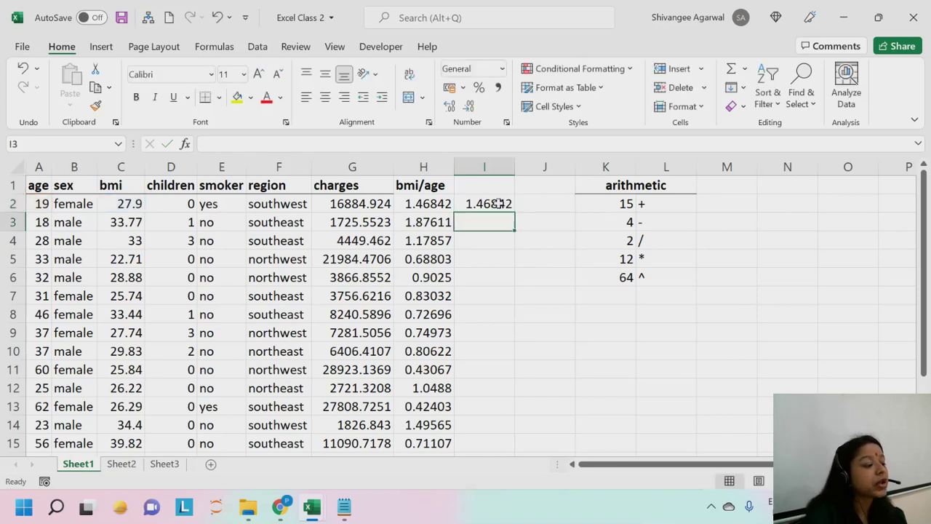
Remove both dollar signs from the H2 formula so it reads =C2/A2
double_click(435, 204)
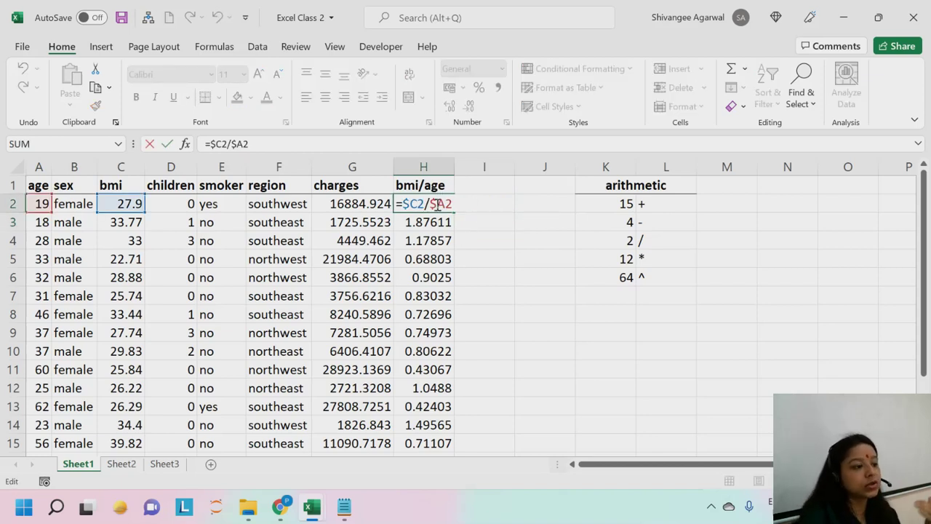
key("BackSpace")
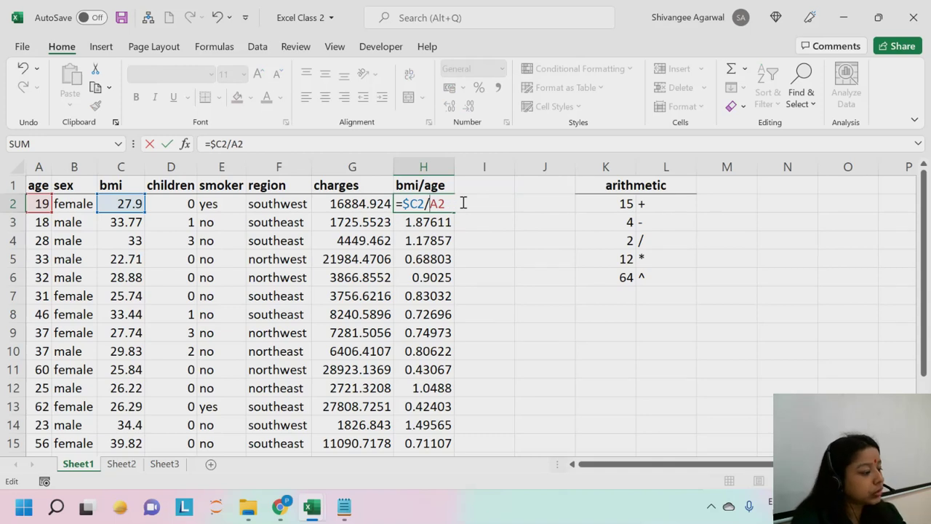
left_click(410, 204)
key("BackSpace")
left_click(409, 204)
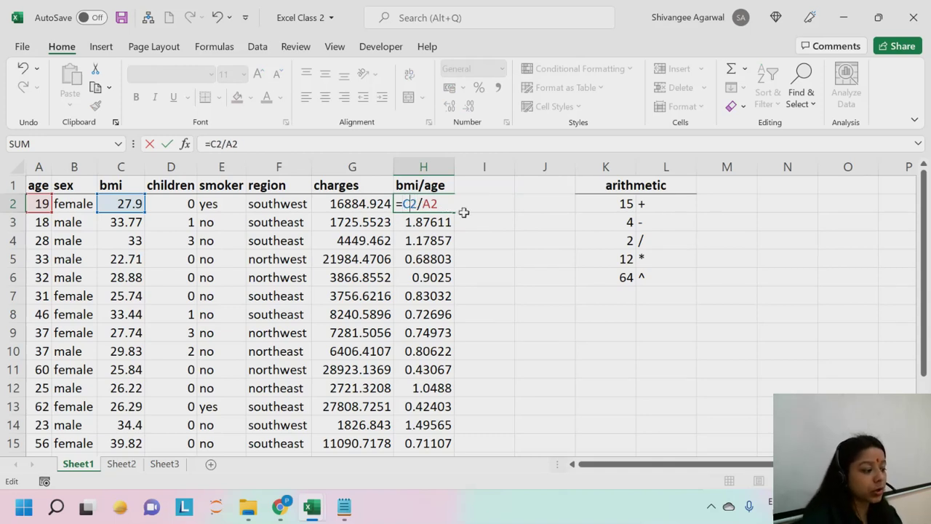
Cycle the C2 reference in H2 through $C$2 and C$2 to $C2, and enter the formula =$C2/A2
left_click(418, 205)
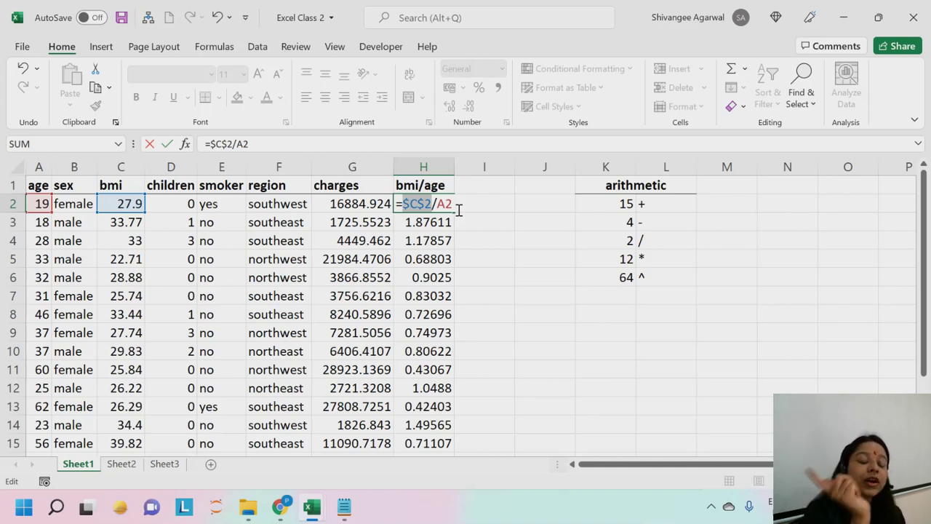
key("F4")
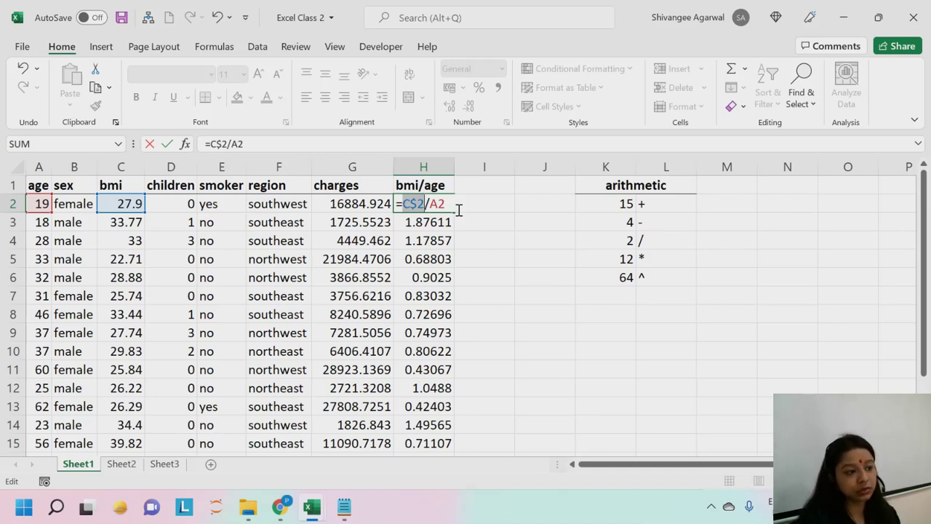
key("F4")
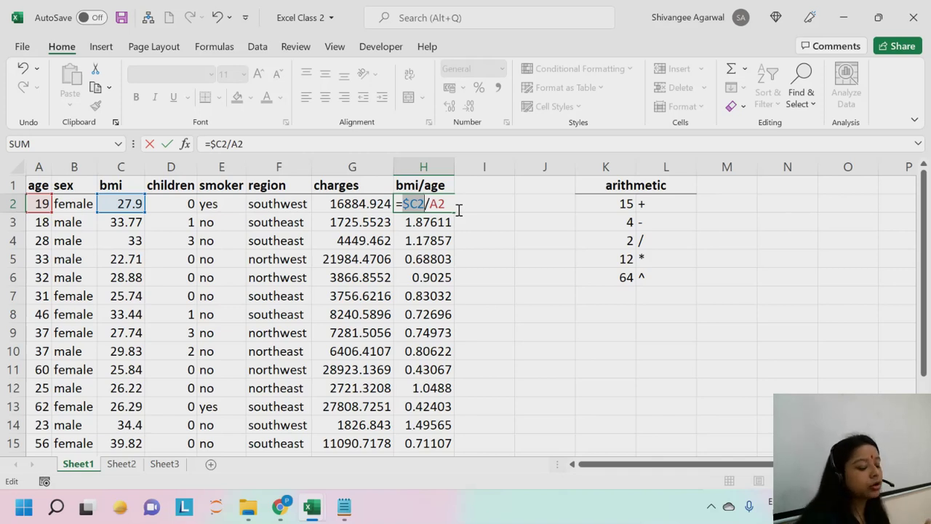
key("Return")
Clear the test formula from the range I1:I3
left_click_drag(484, 185, 496, 224)
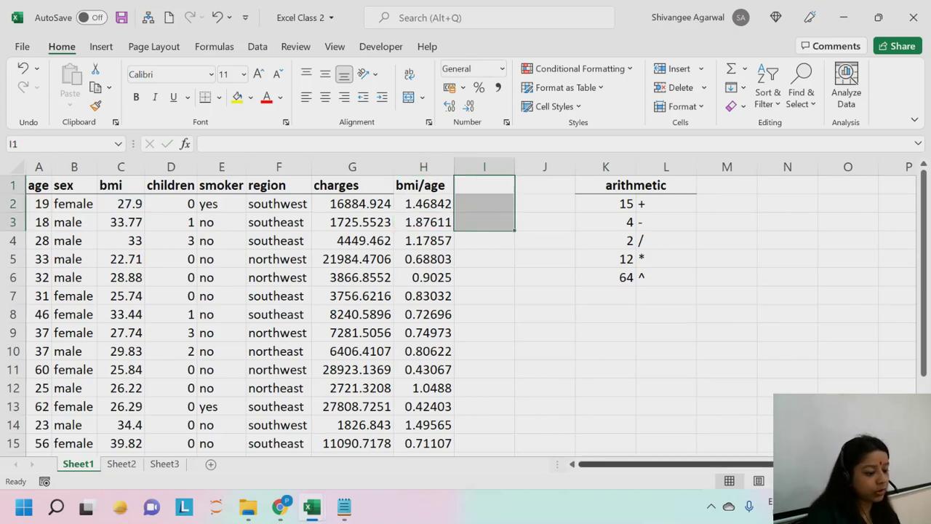
left_click(505, 188)
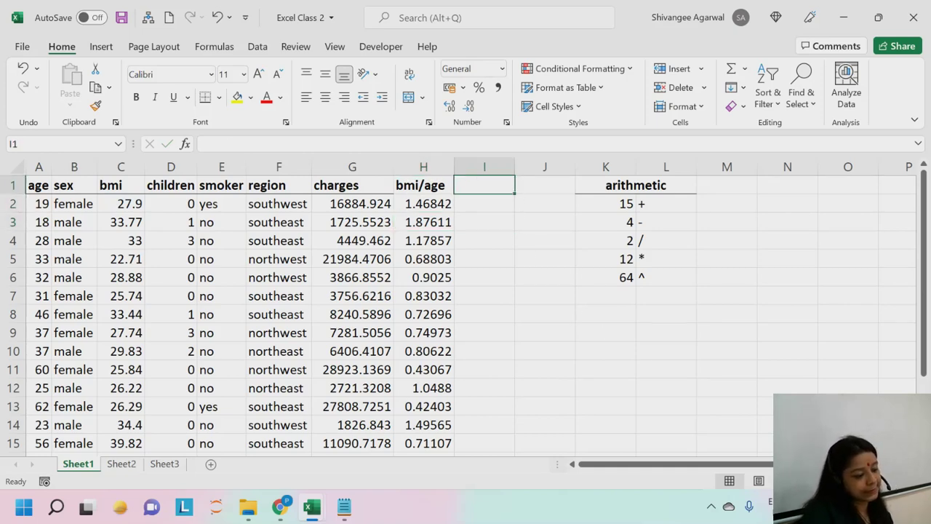
scroll(719, 449, "up", 1)
scroll(680, 466, "left", 1)
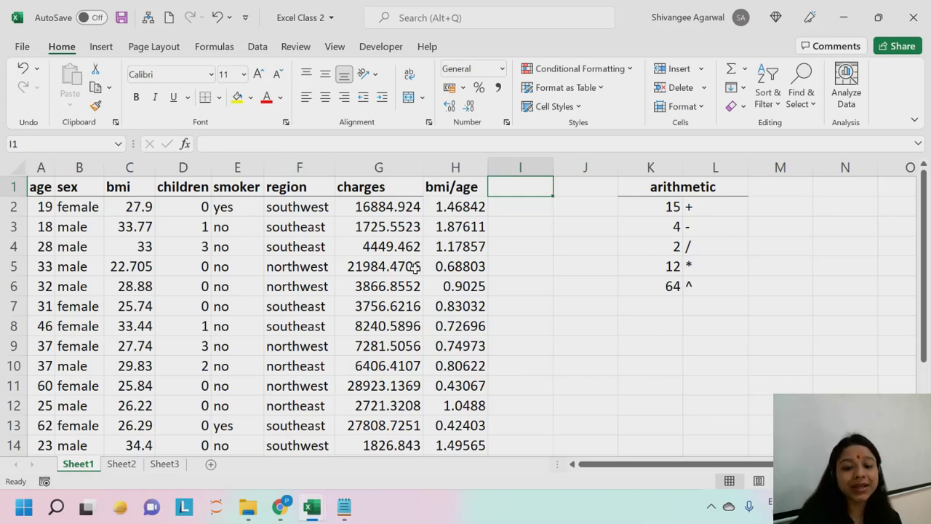
Open the insurance data file from the EXCEL BASICS CM1 folder, review its columns and rows, and return to the Excel Class 2 workbook
left_click(250, 512)
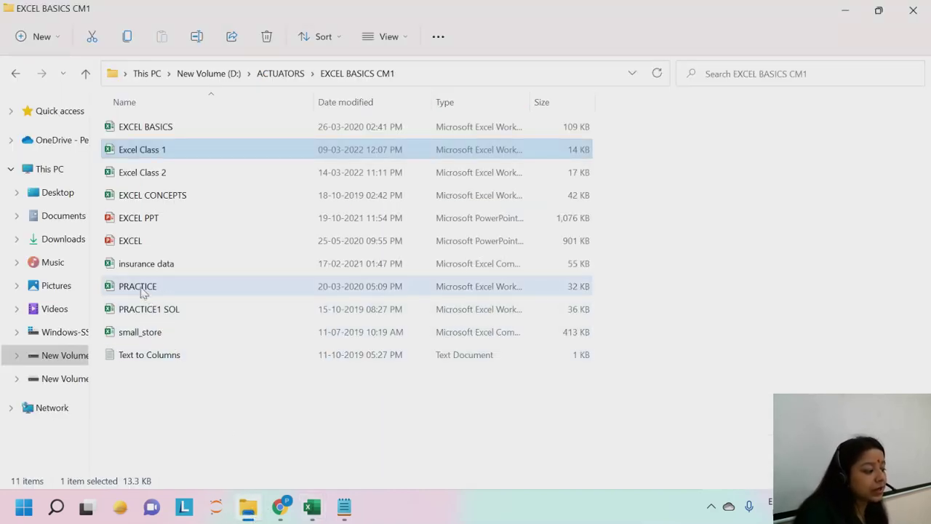
double_click(125, 267)
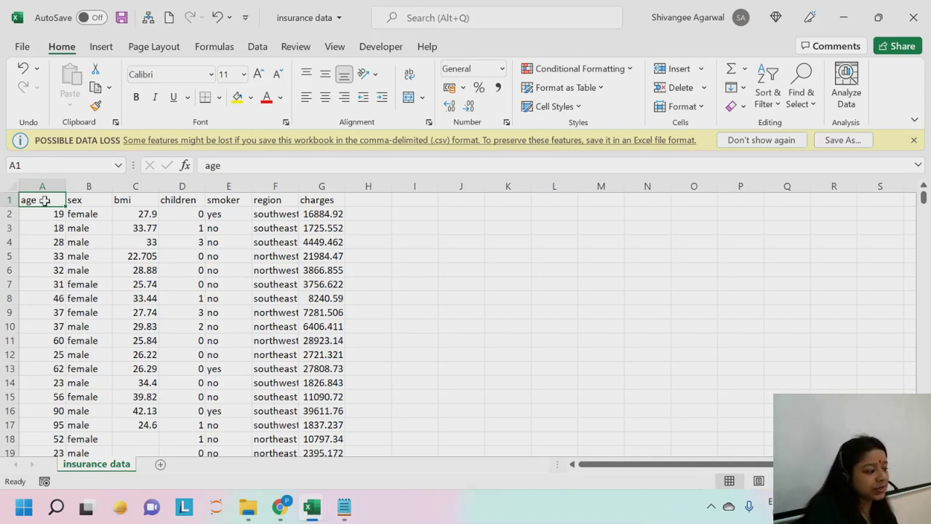
left_click_drag(45, 201, 315, 405)
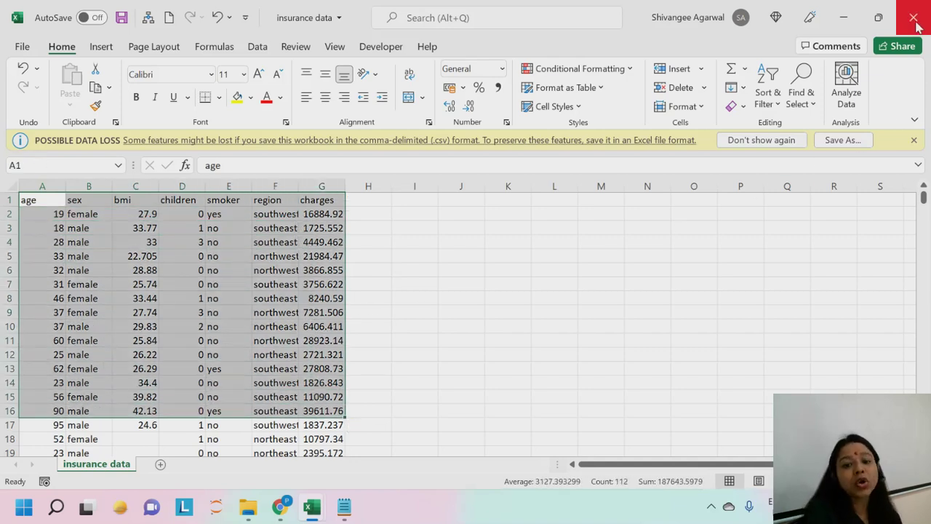
left_click(336, 254)
left_click_drag(392, 214, 414, 366)
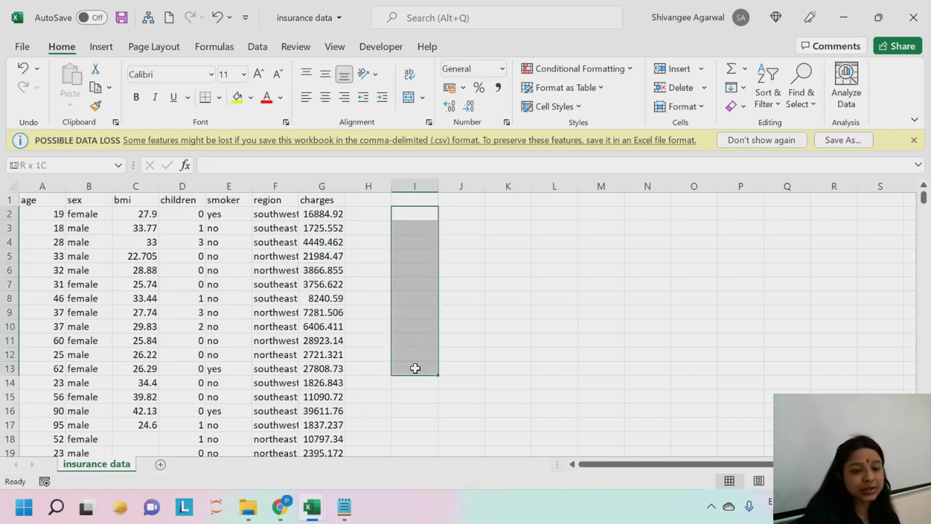
left_click(593, 294)
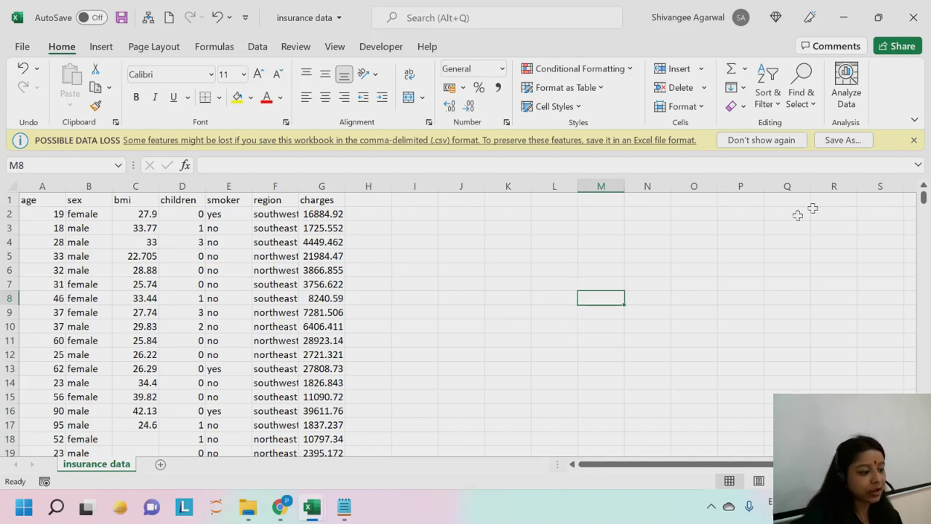
left_click_drag(37, 214, 275, 423)
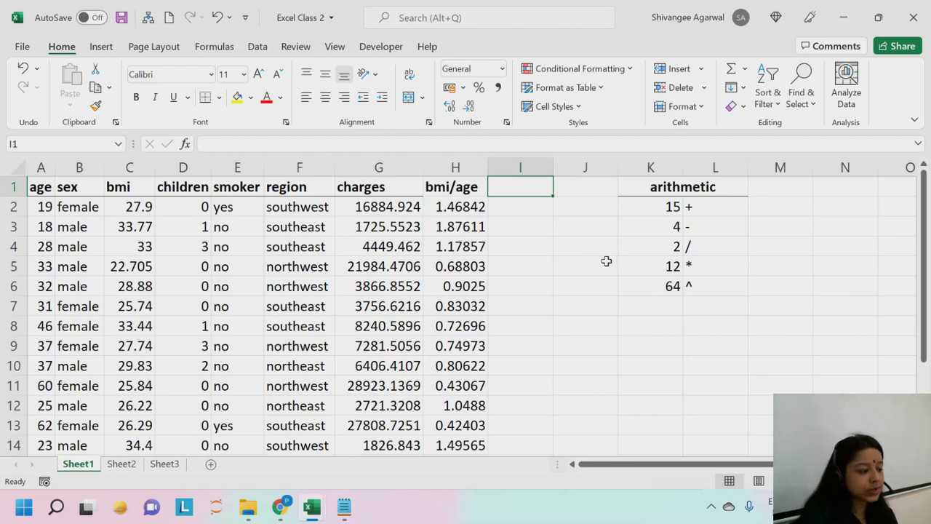
left_click(524, 220)
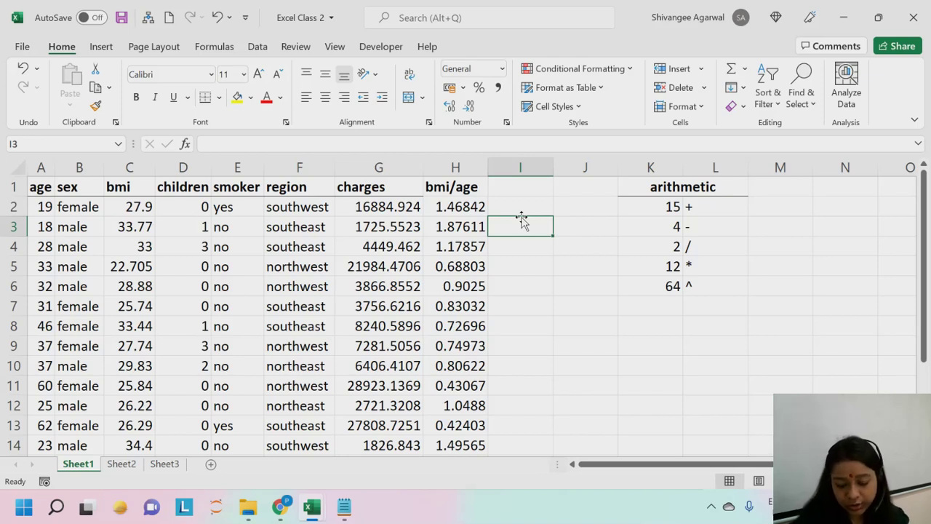
left_click(435, 208)
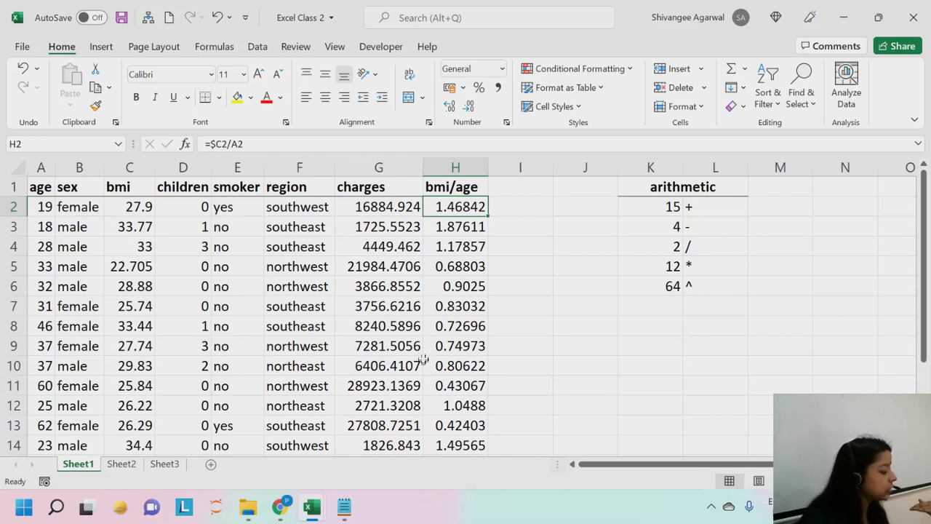
left_click(593, 228)
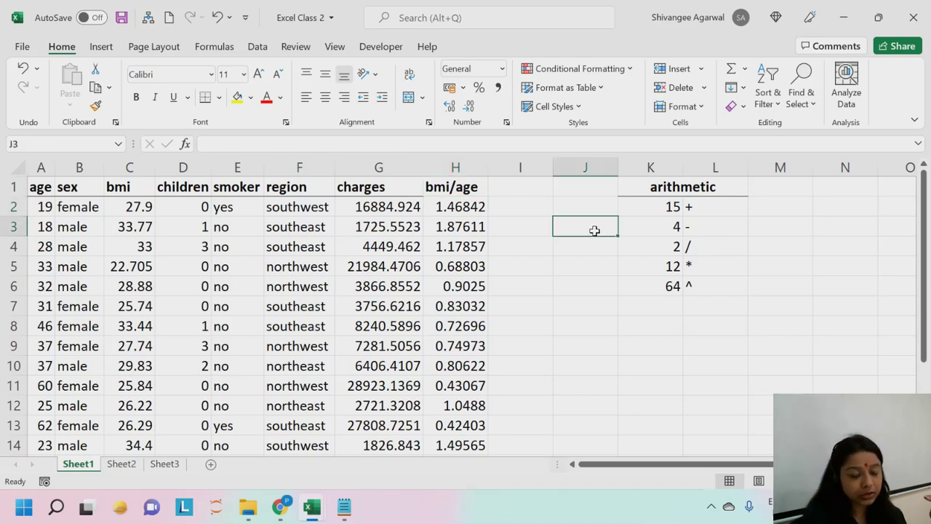
type("=")
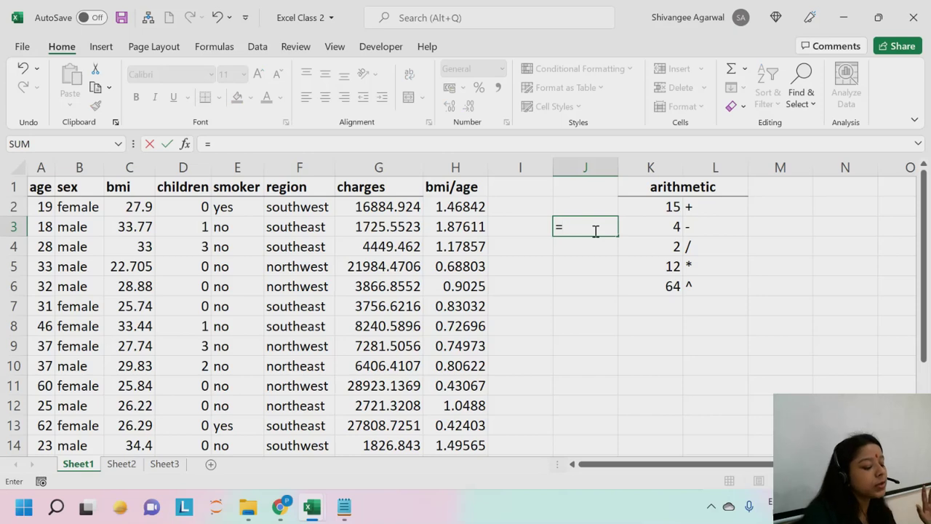
key("Escape")
left_click(362, 229)
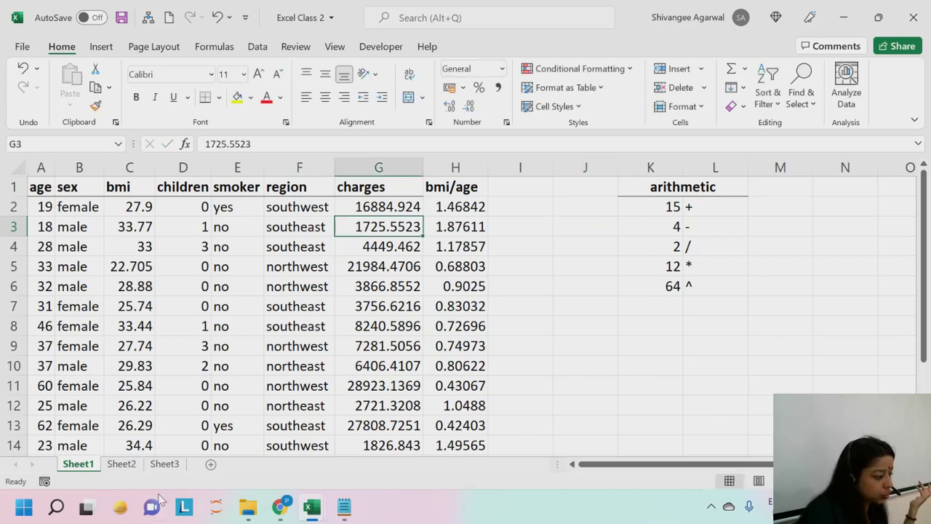
Insert a new blank worksheet directly after Sheet1 in the workbook
left_click(117, 465)
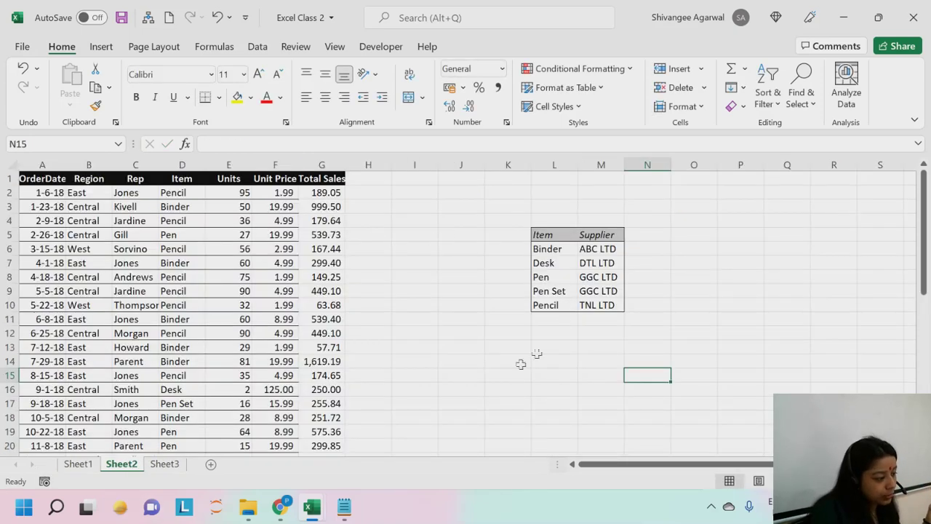
left_click(152, 468)
left_click(87, 464)
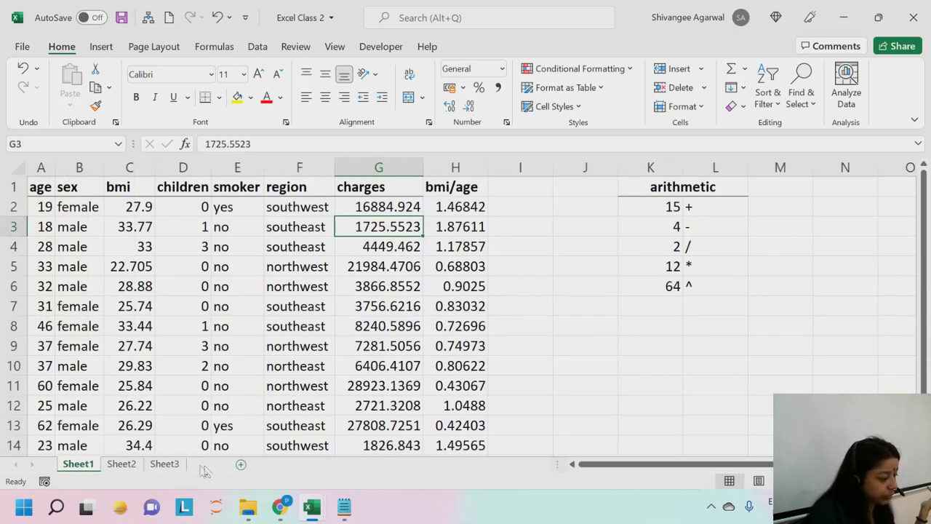
left_click(210, 465)
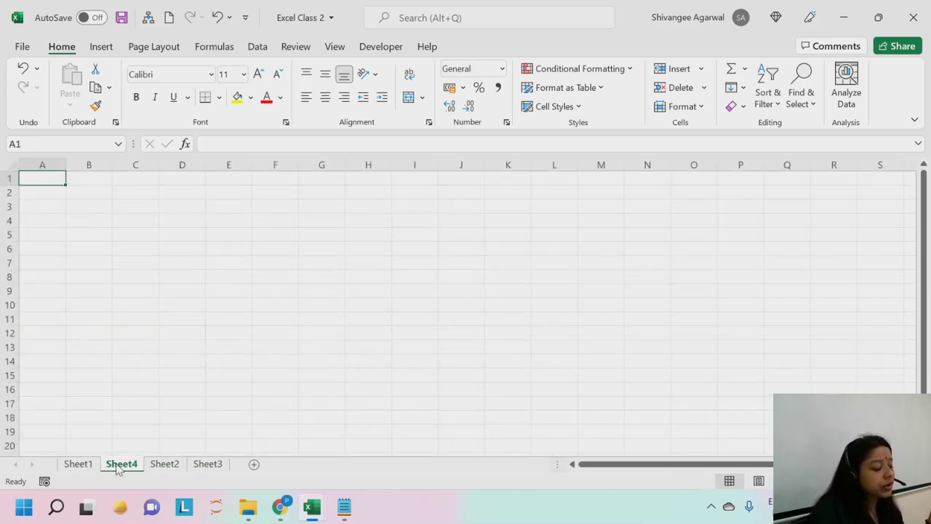
left_click(80, 467)
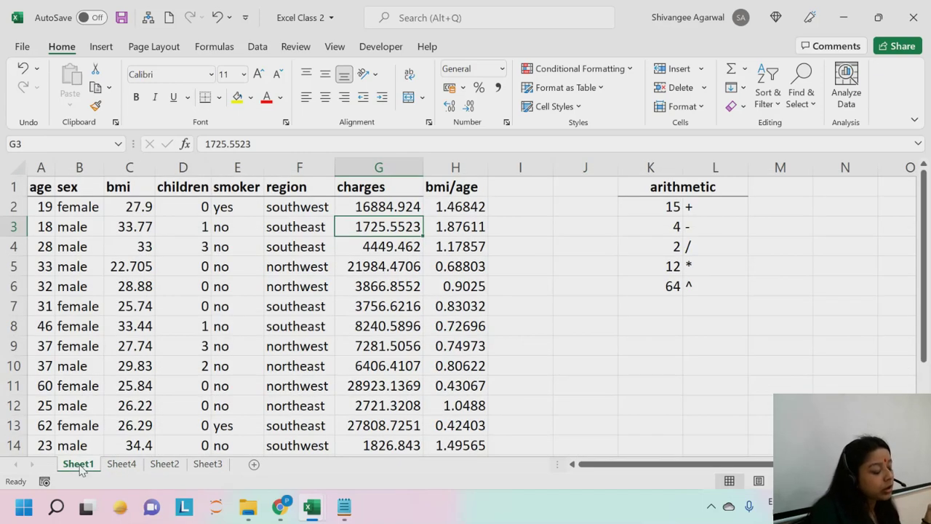
left_click(124, 466)
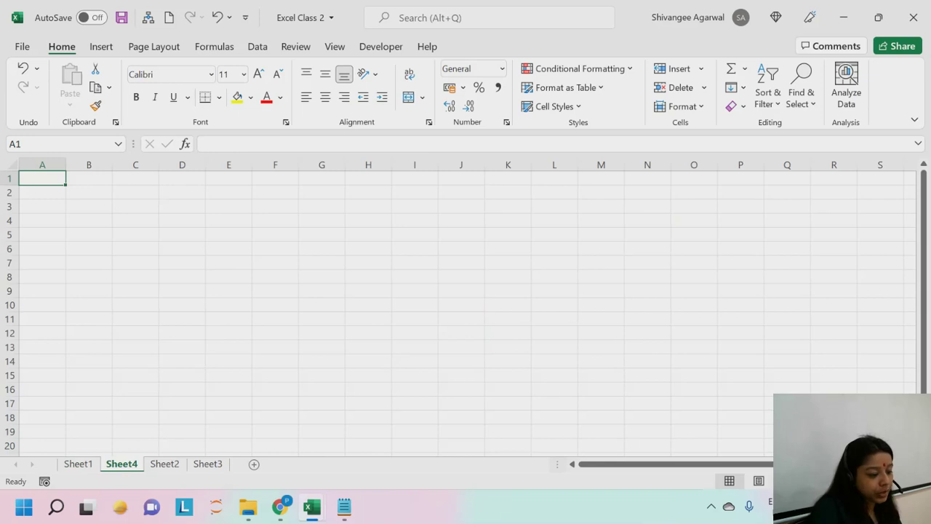
scroll(130, 207, "up", 1, "ctrl")
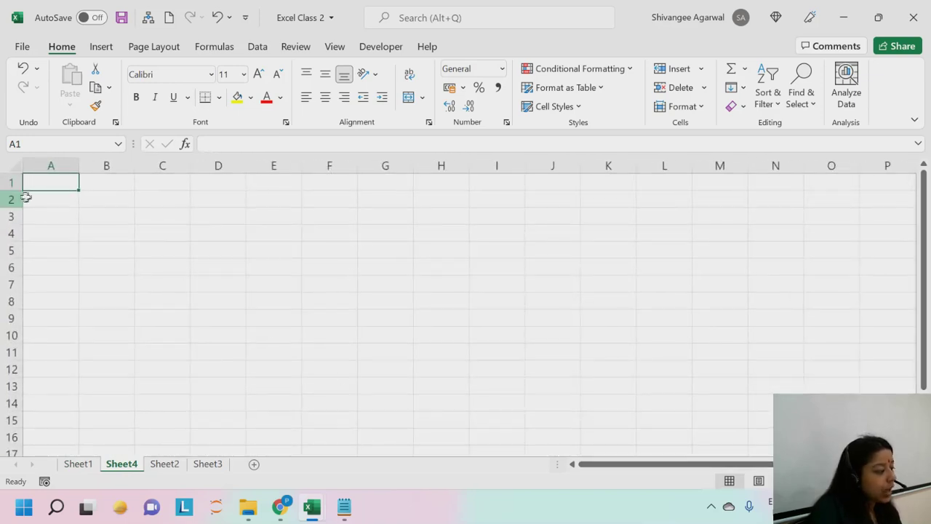
Rename Sheet1, which holds the insurance data and bmi/age column, as calculator
left_click(90, 466)
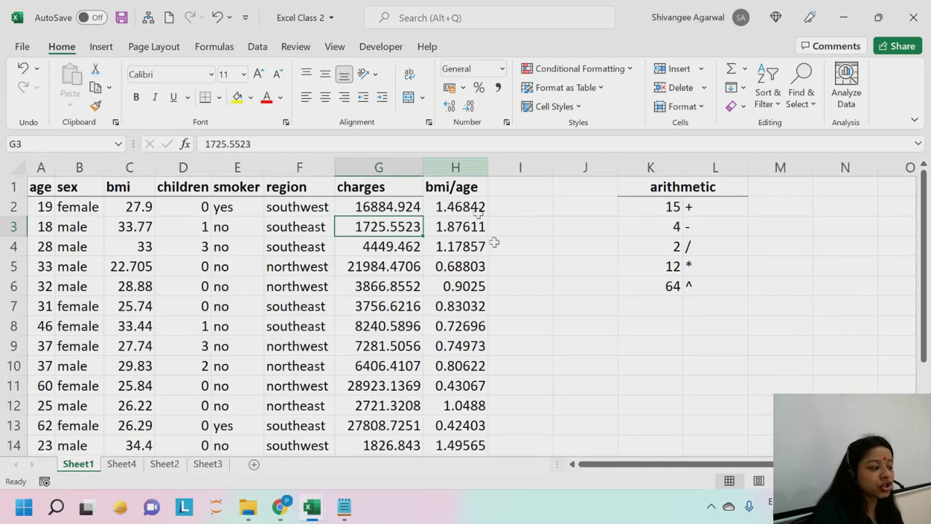
left_click(86, 469)
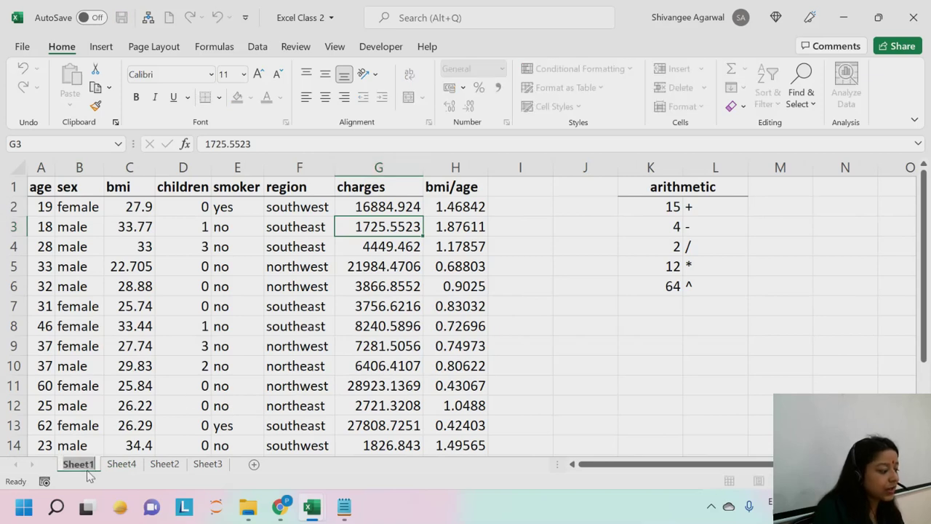
type("calc")
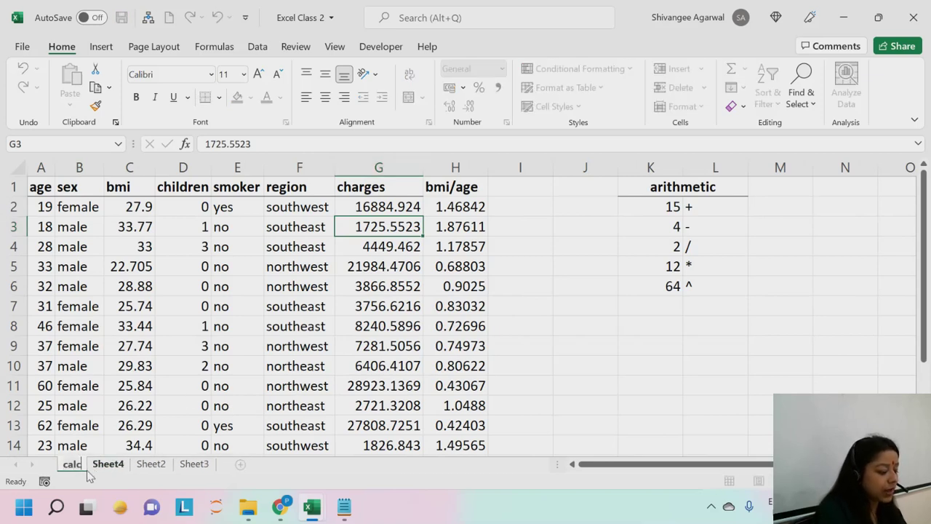
type("ulator")
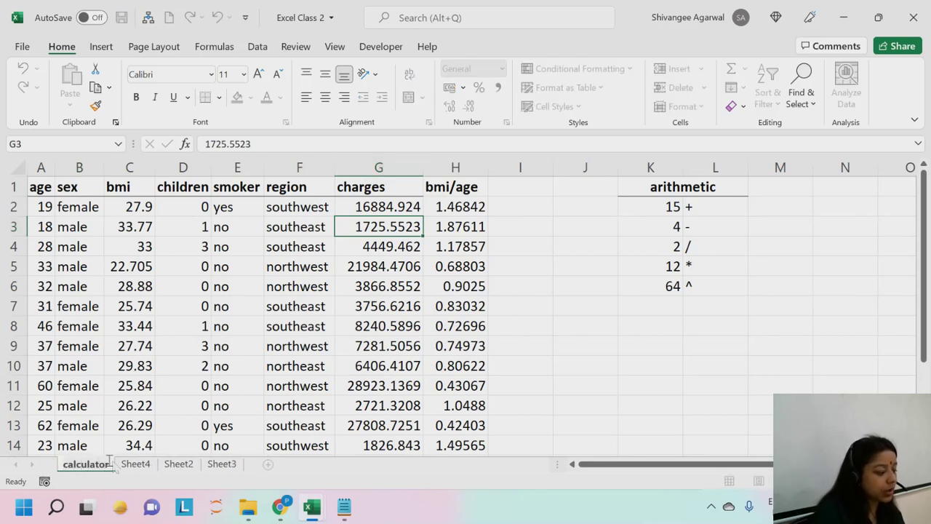
Rename the new blank Sheet4 as logical
left_click(139, 466)
double_click(143, 470)
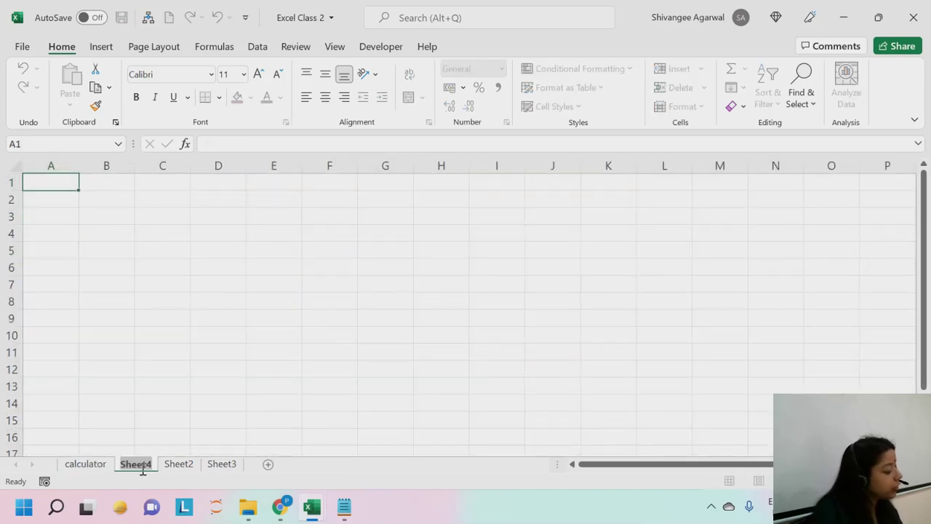
type("logical")
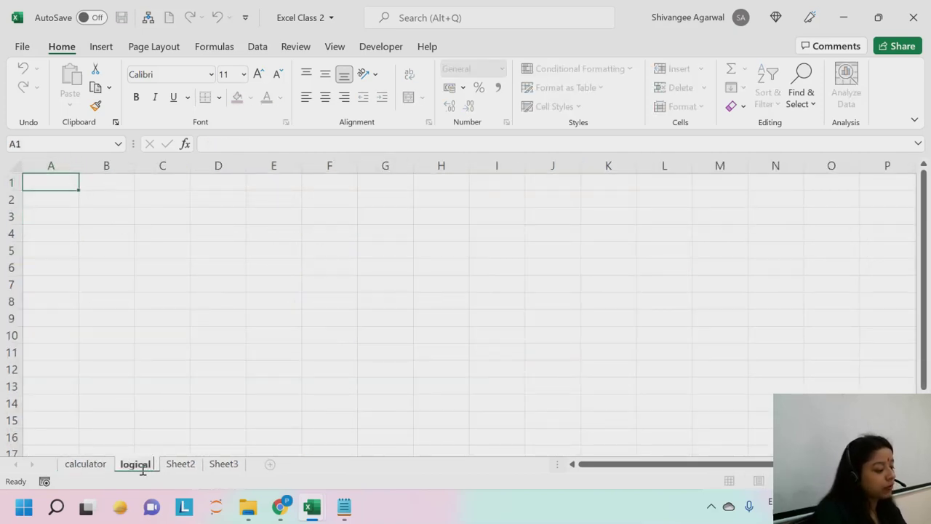
key("Return")
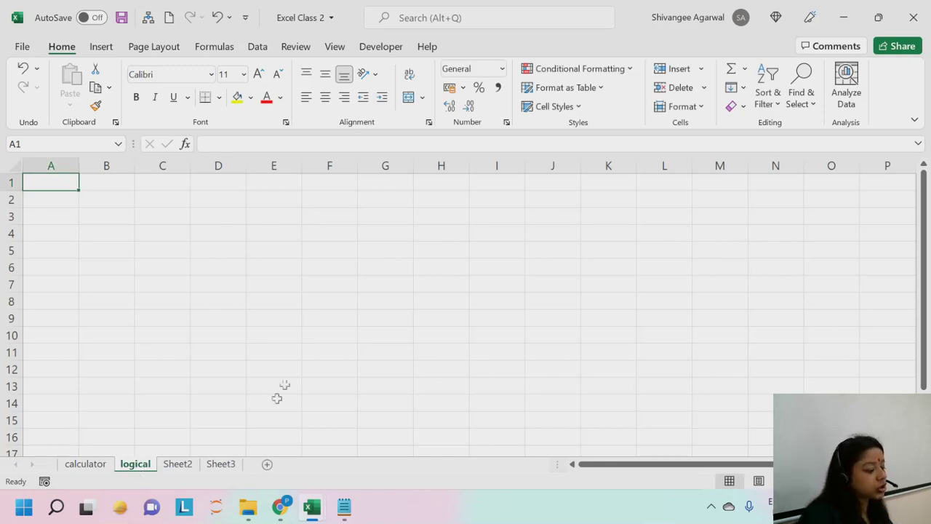
Enter the heading Logical Functions and Operators in cell A1 of the logical sheet
type("Logical ")
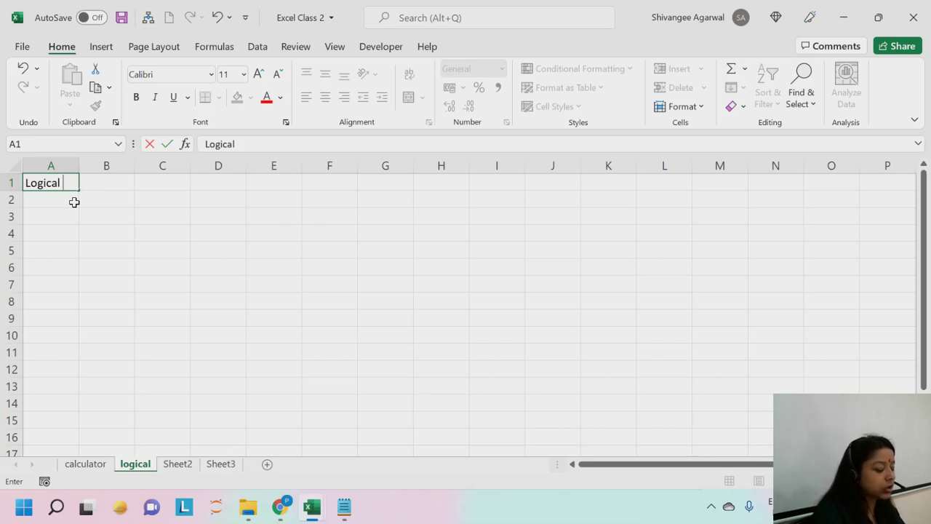
type("Functio")
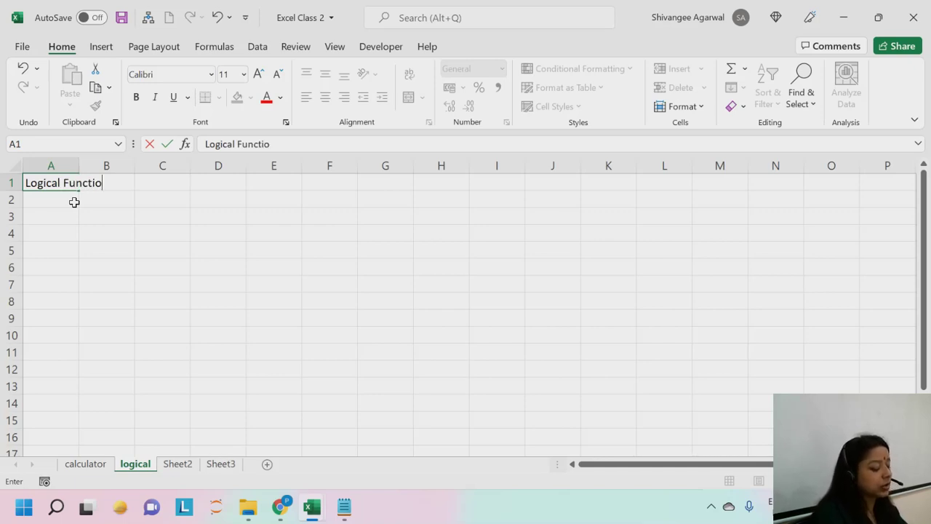
type("ns and Operat")
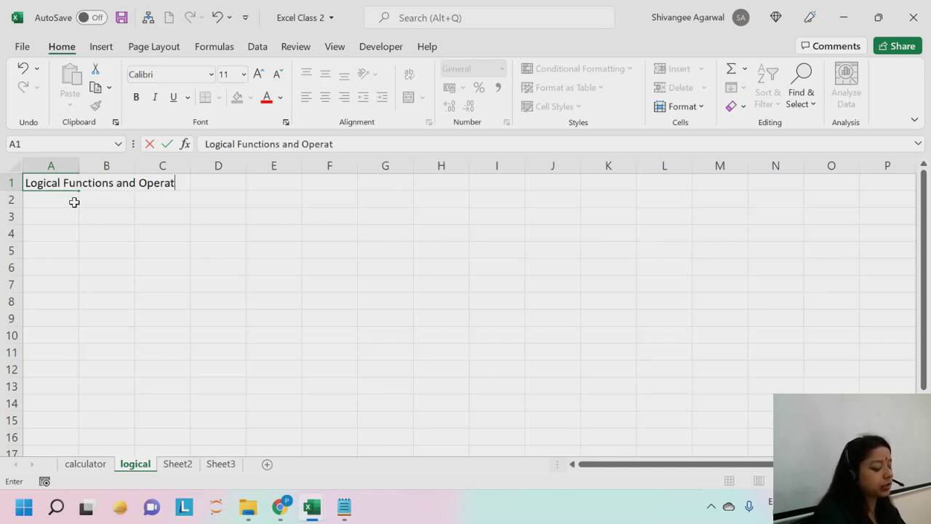
type("ors")
key("Return")
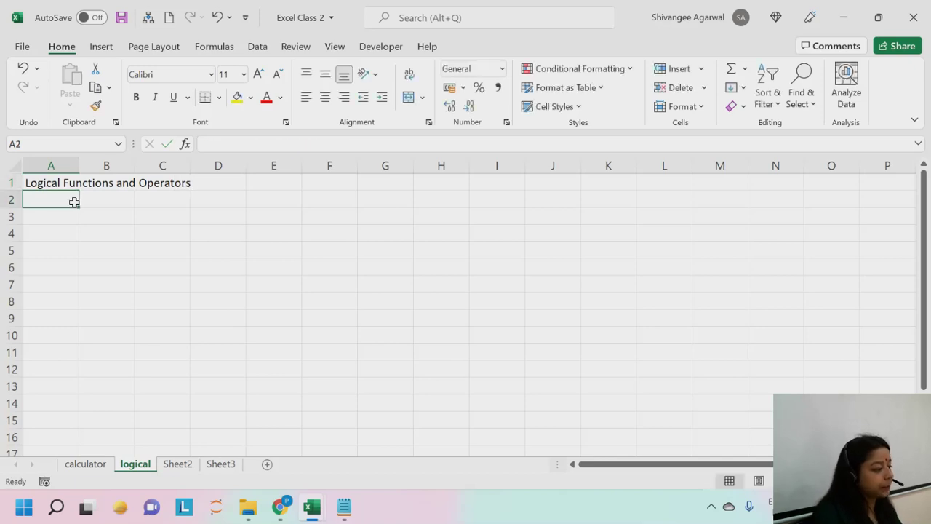
Format the whole heading row 1 with a light blue fill and bold 12-point text
left_click(13, 182)
left_click(251, 97)
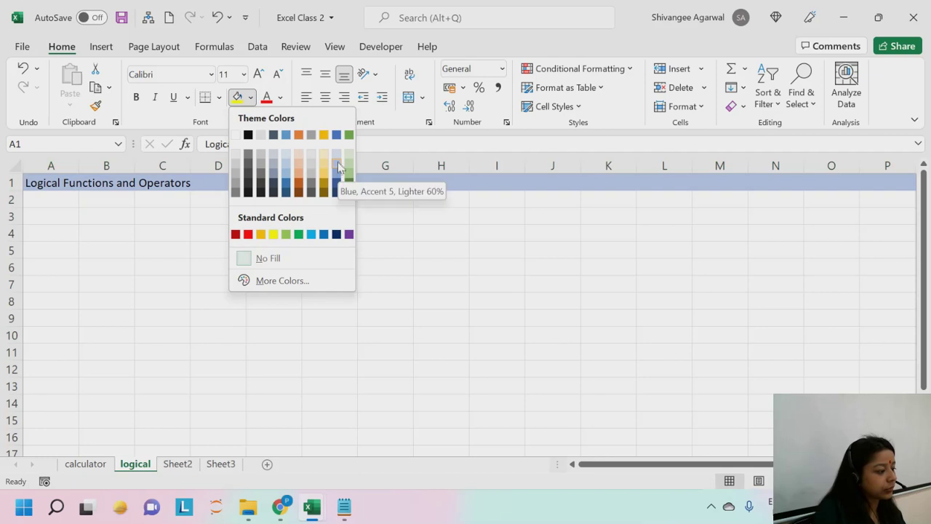
left_click(338, 157)
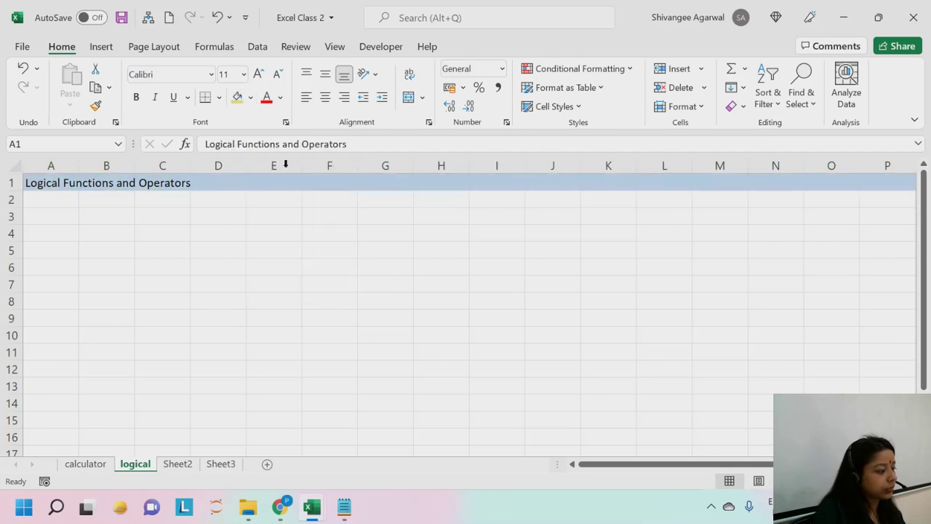
left_click(137, 98)
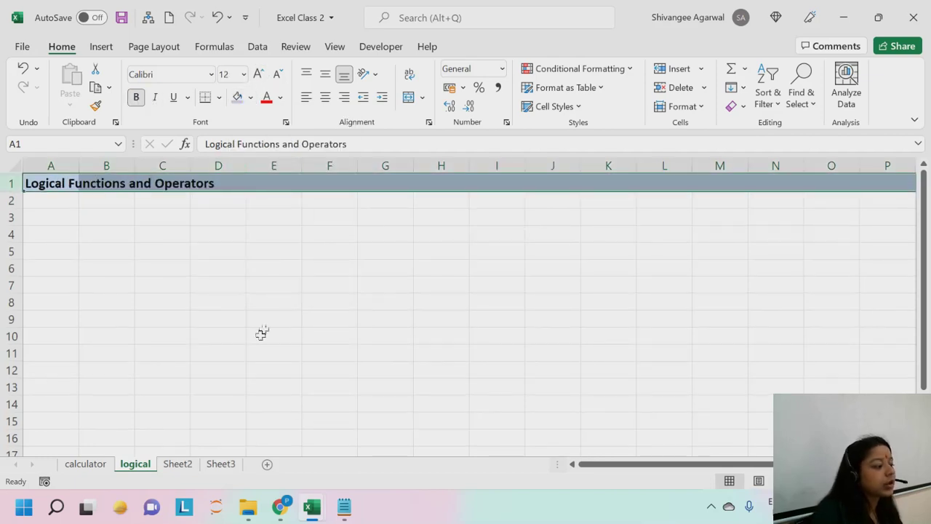
left_click(190, 285)
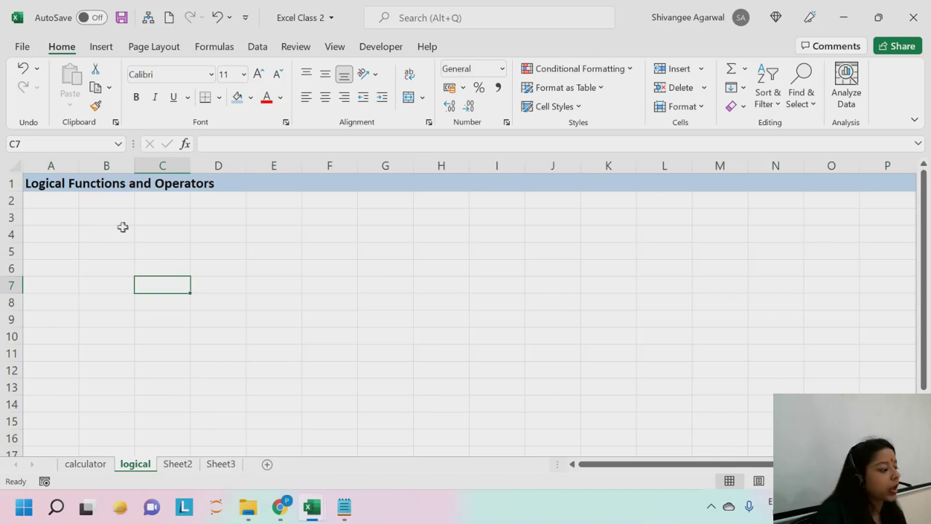
Check the data on the calculator sheet and enter the label Age>20 in cell B3 of the logical sheet
left_click(91, 218)
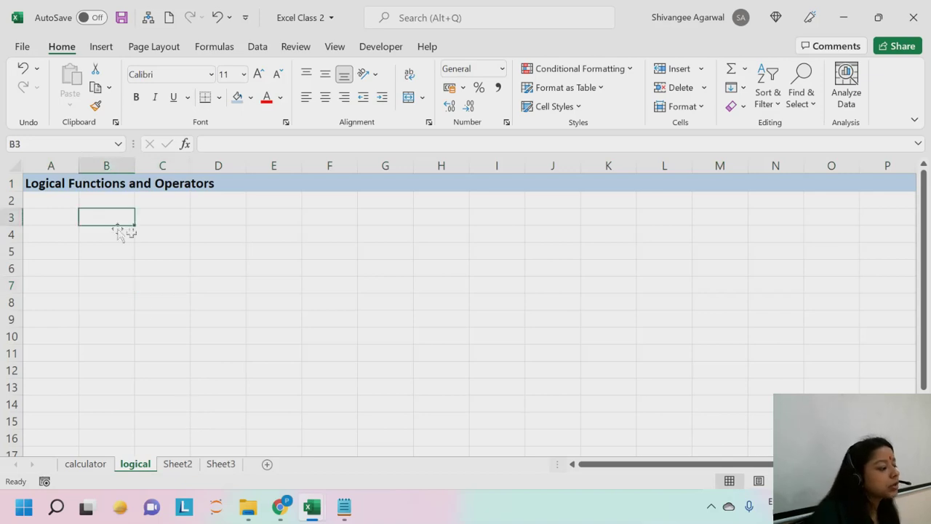
left_click(85, 466)
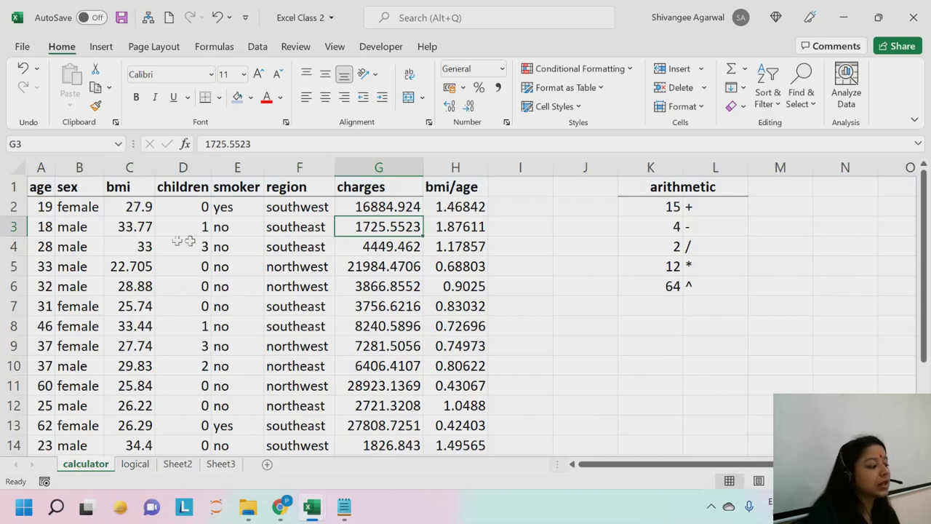
left_click(136, 463)
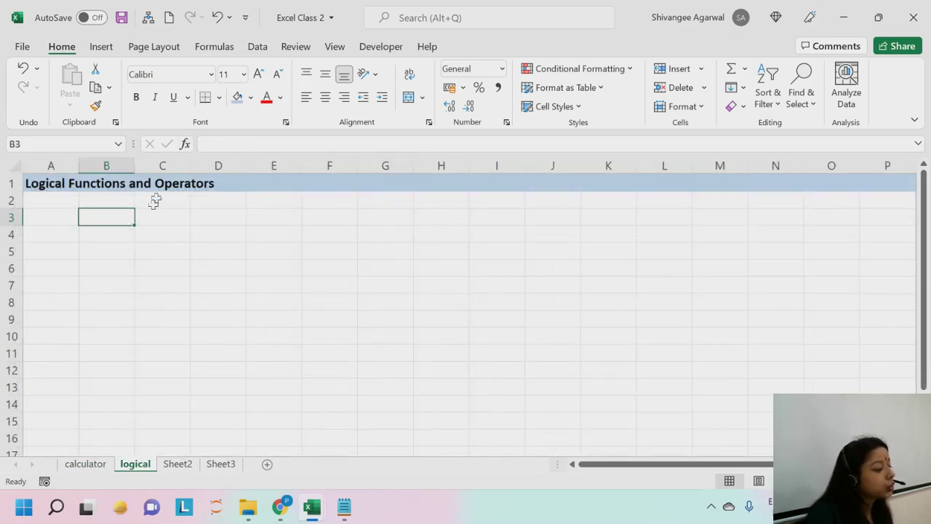
left_click(86, 463)
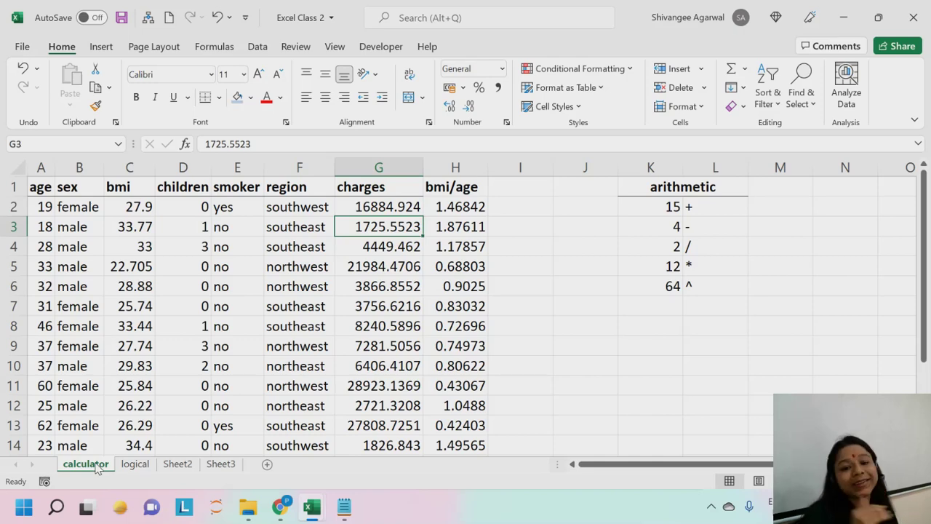
left_click(135, 463)
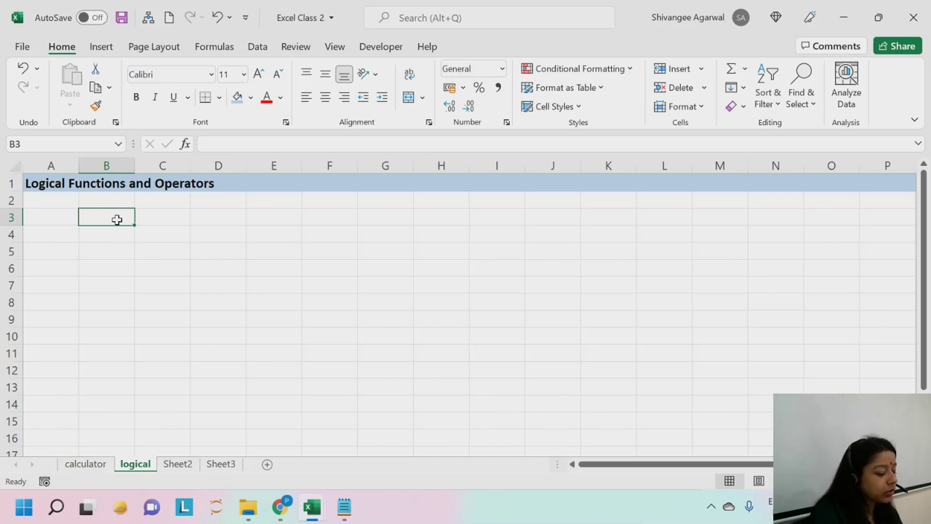
type("Age>")
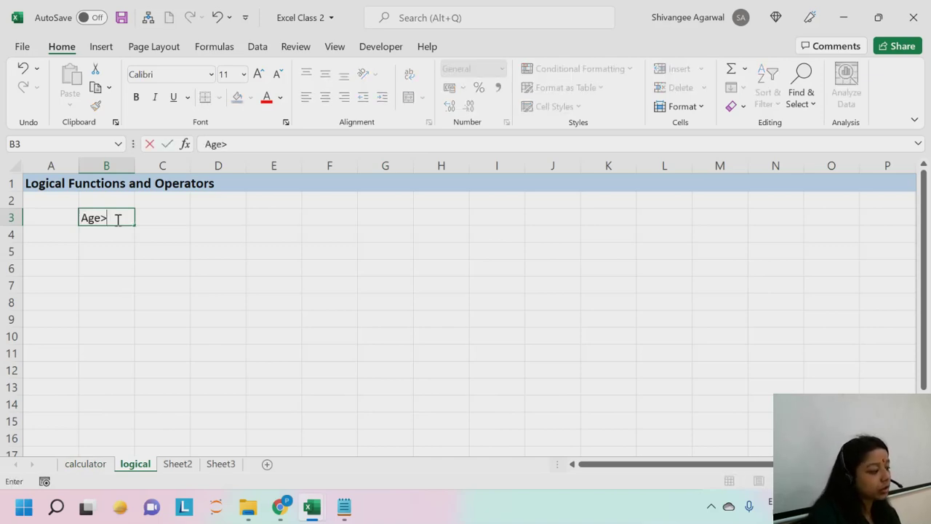
type("20")
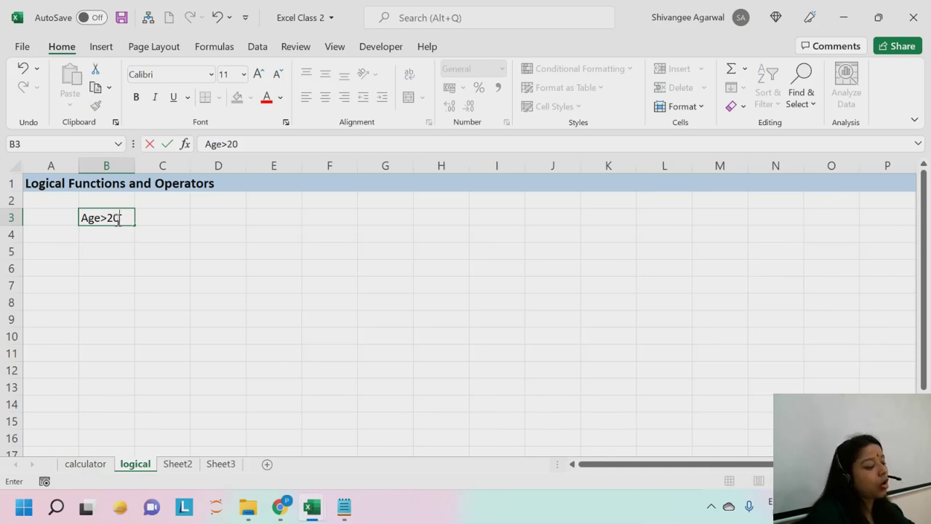
key("Return")
Move the Age>20 label from cell B3 up to cell B2
left_click(117, 218)
key("ctrl+x")
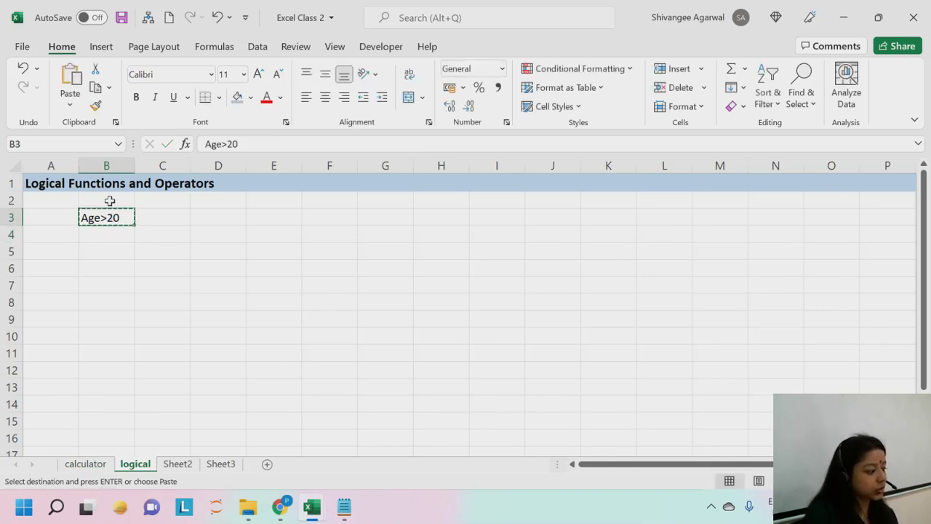
left_click(108, 200)
key("ctrl+v")
left_click(186, 267)
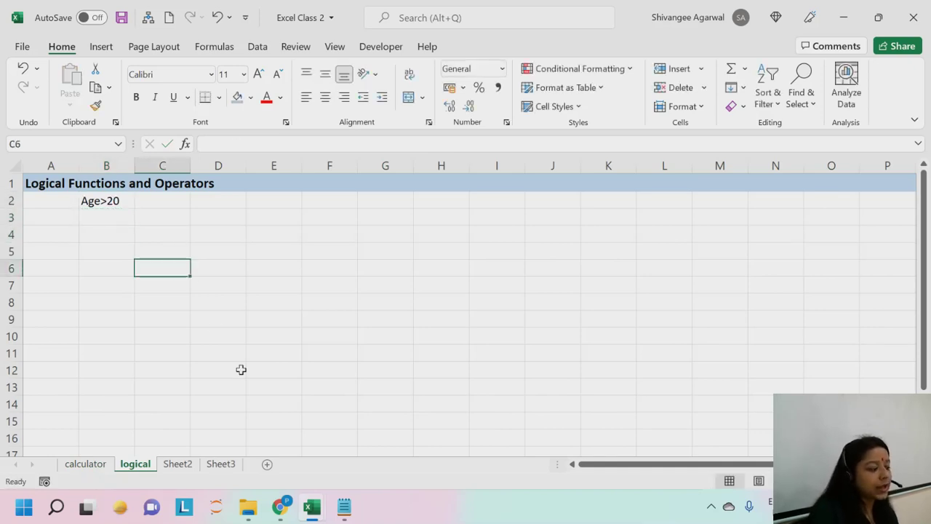
Make the Age>20 label in B2 bold, try underlining it, and undo the underline
left_click(129, 205)
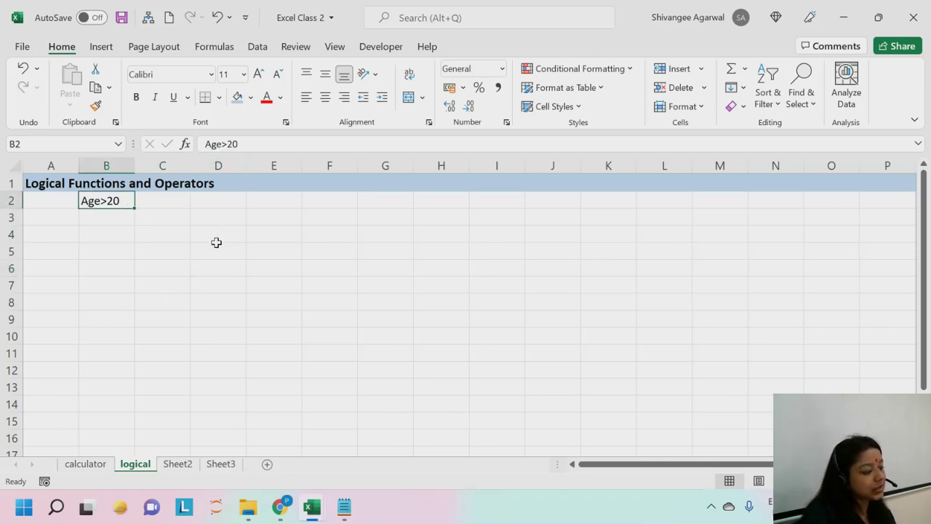
left_click(136, 97)
left_click(174, 98)
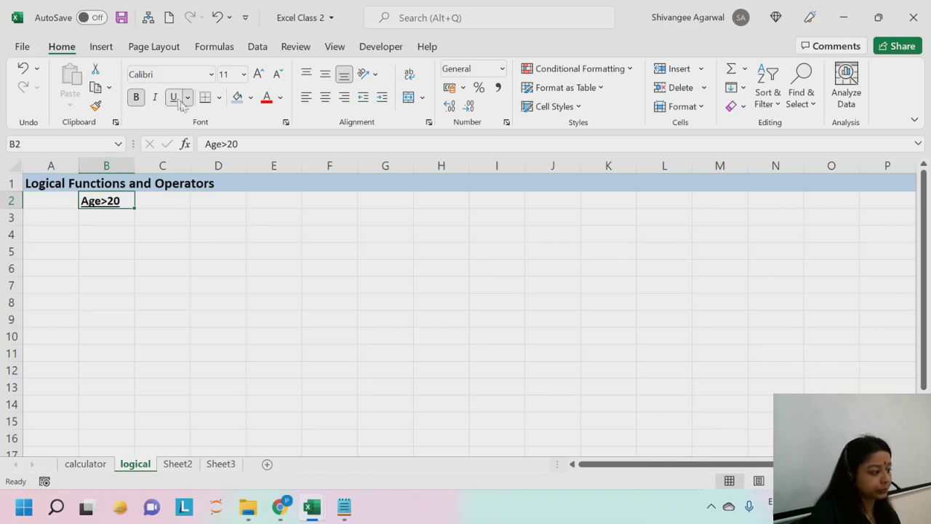
left_click(275, 220)
left_click(111, 203)
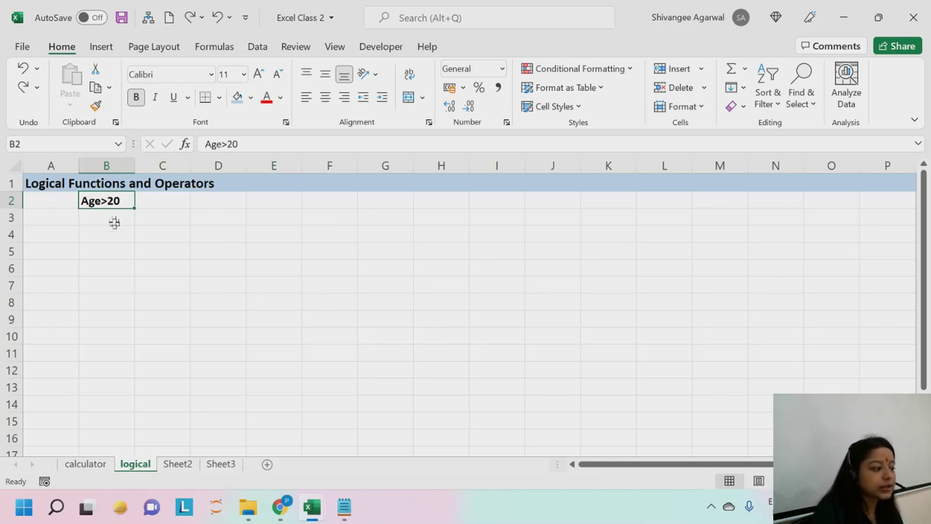
Select cell B3 under the Age>20 heading and examine the age column on the calculator sheet before returning to the logical sheet
key("Down")
key("Down")
left_click(119, 216)
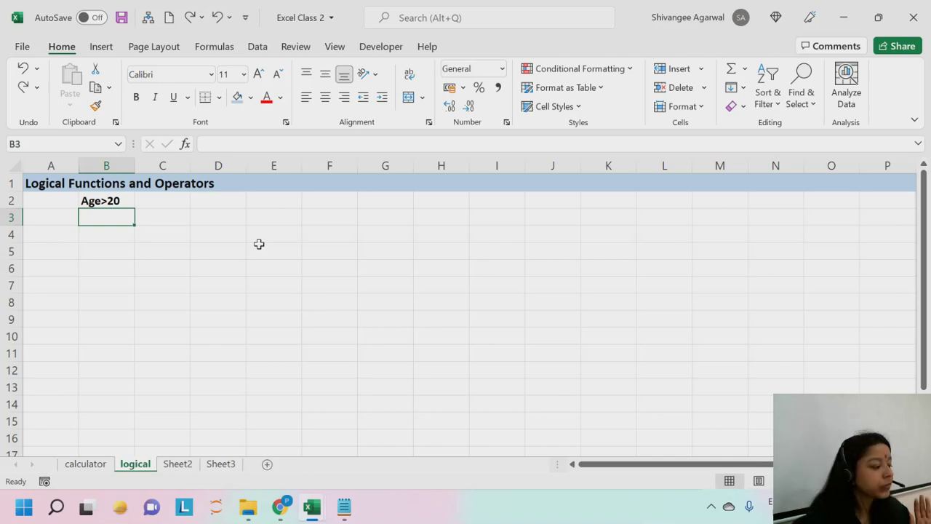
left_click(96, 469)
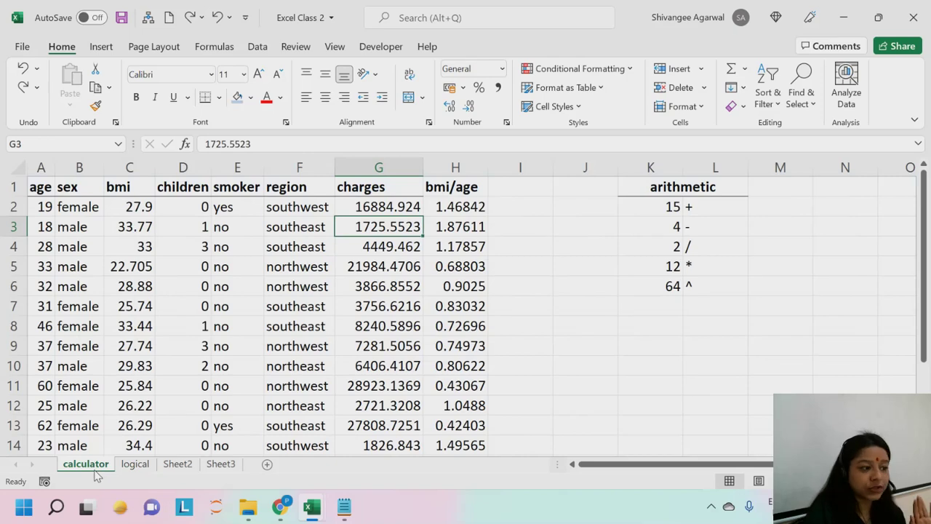
left_click(132, 465)
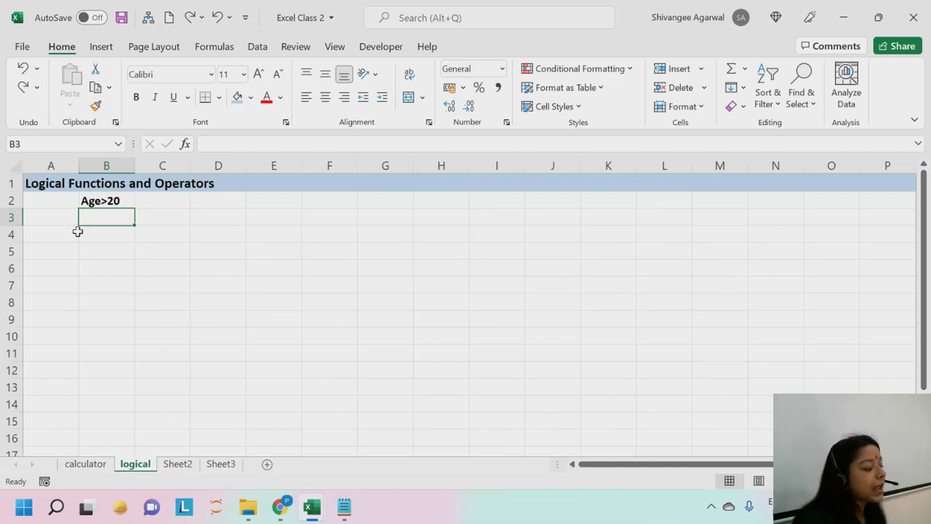
left_click(85, 464)
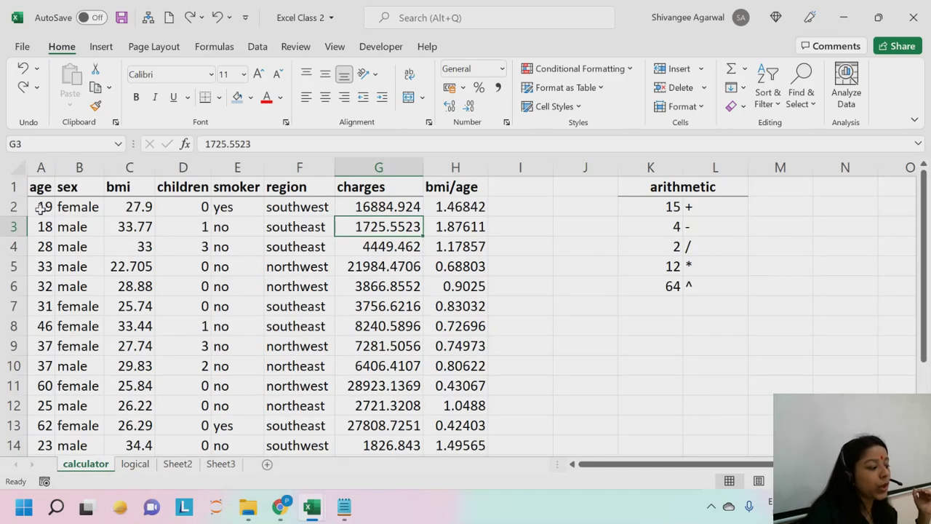
left_click_drag(41, 207, 42, 369)
scroll(41, 371, "down", 1)
scroll(59, 385, "up", 2)
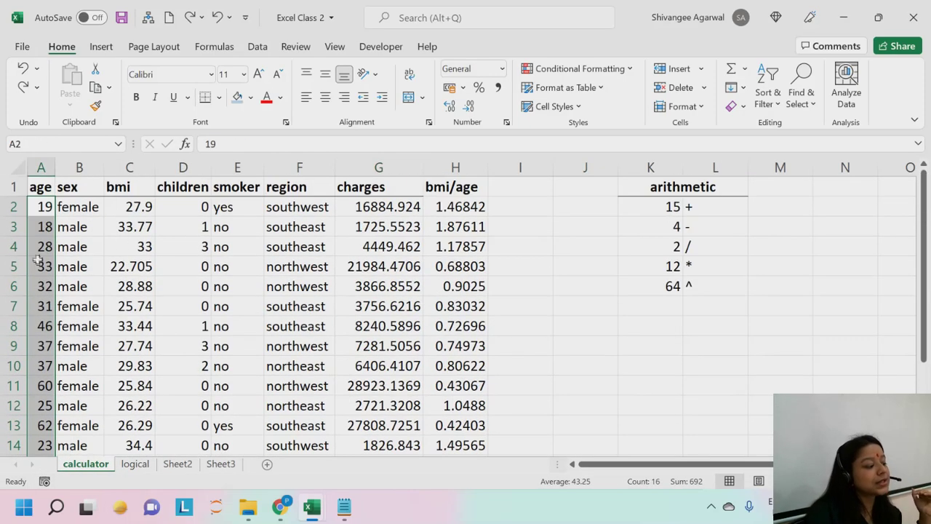
left_click(34, 227)
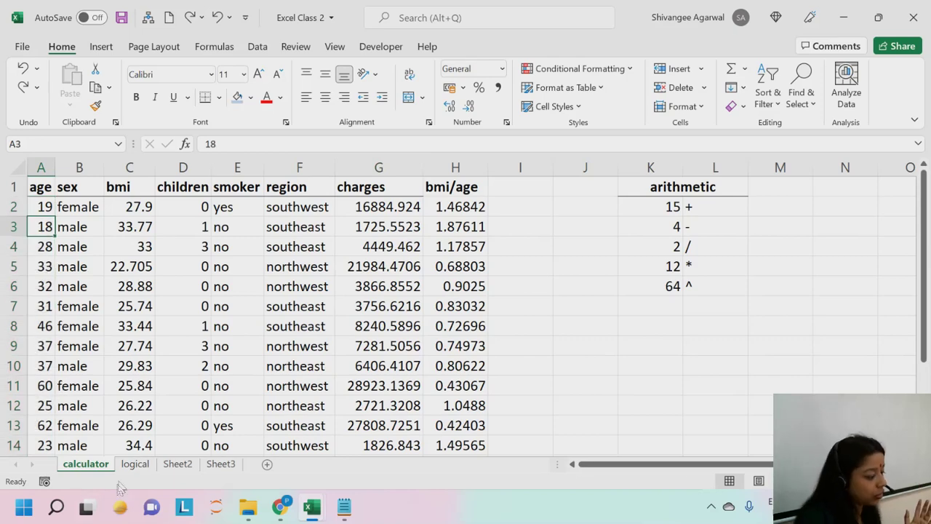
left_click(135, 465)
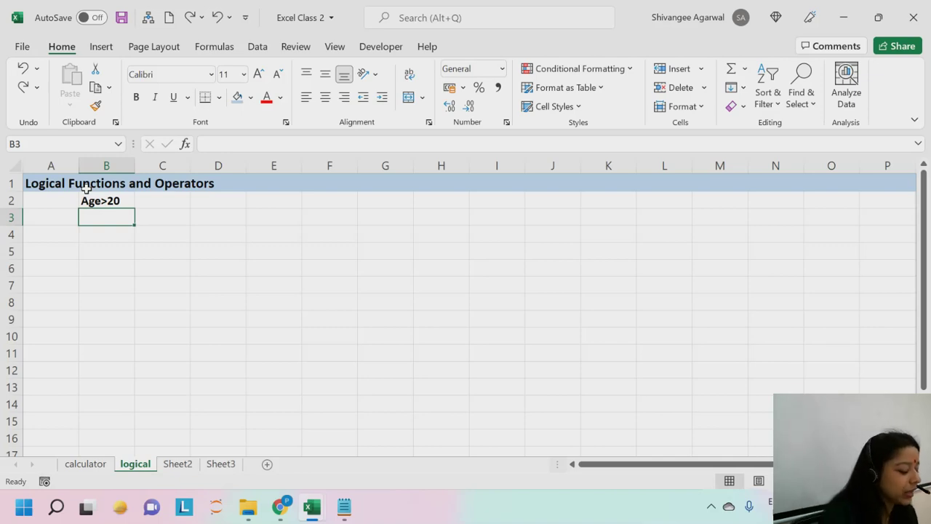
type("=IF")
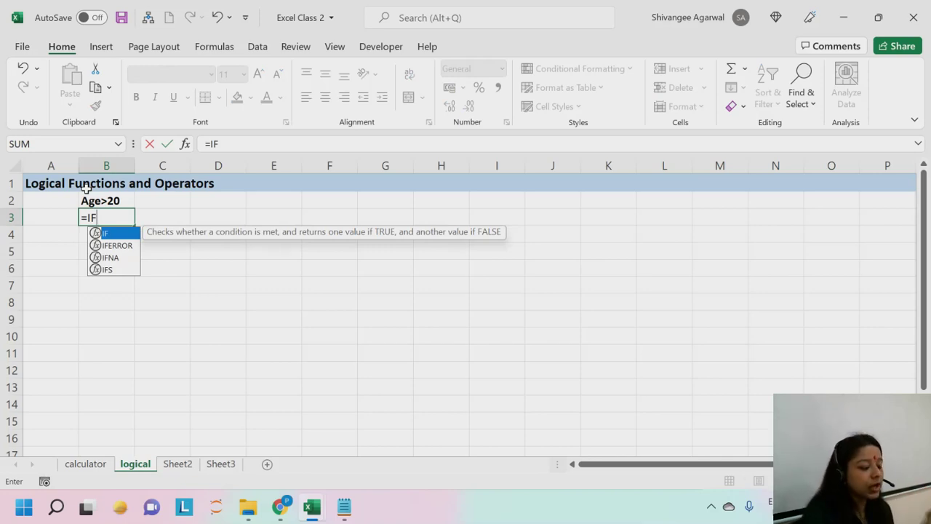
key("Escape")
key("Escape")
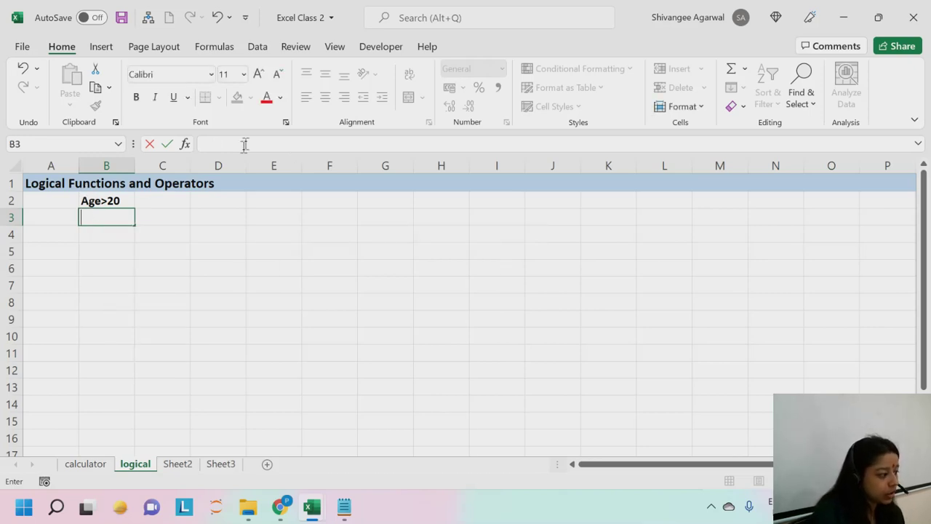
key("F2")
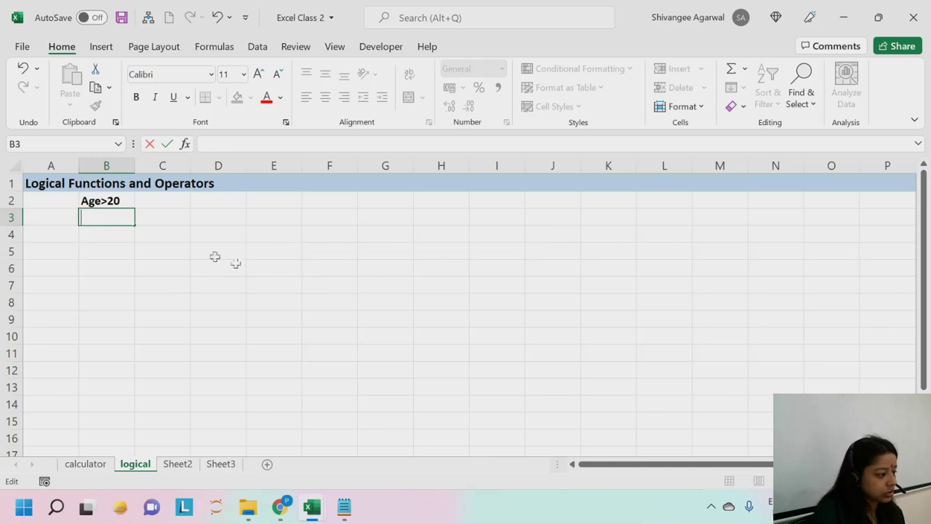
left_click(161, 234)
Start an IF formula in cell B3 of the logical sheet, under the Age>20 heading
left_click(121, 222)
scroll(593, 331, "up", 2)
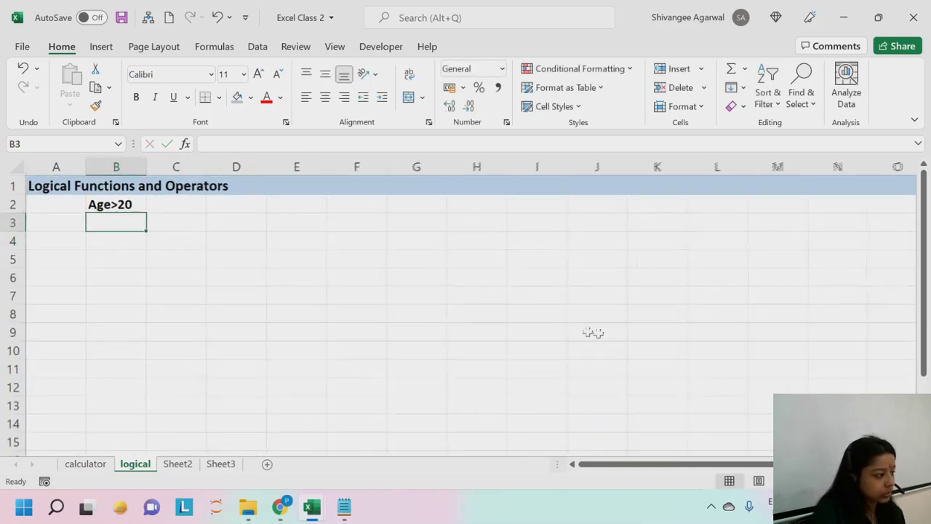
scroll(473, 318, "up", 2)
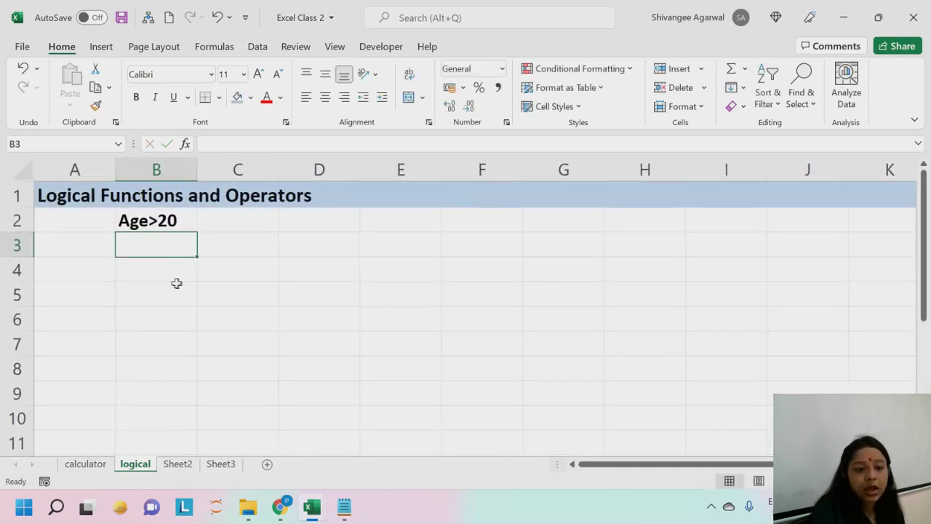
type("=IF(")
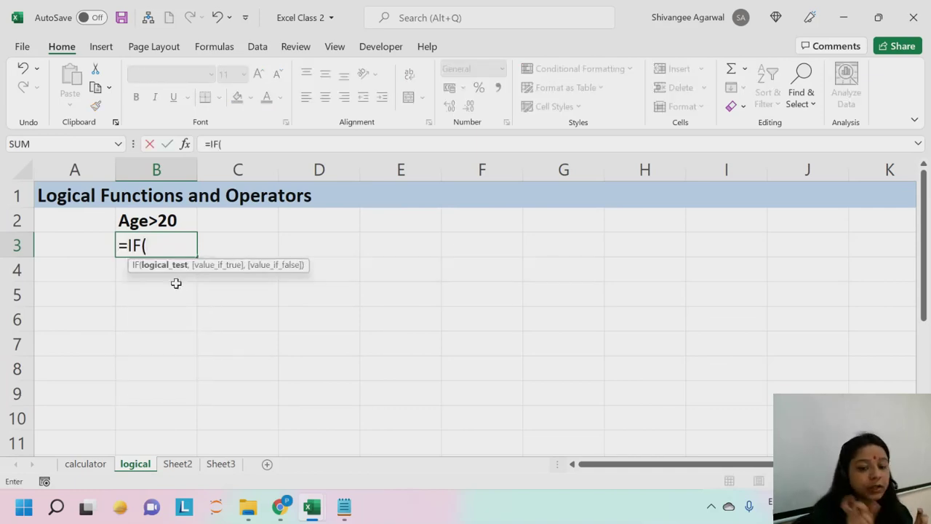
key("BackSpace")
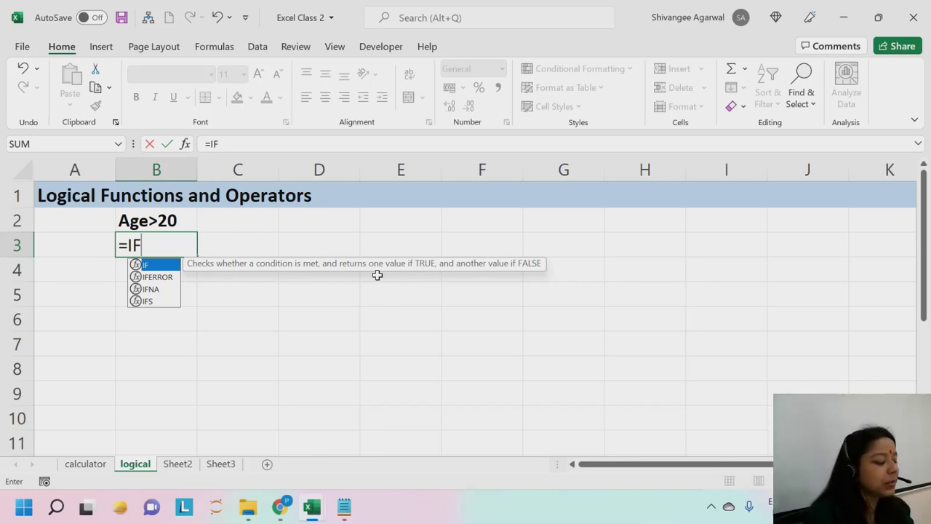
type("(")
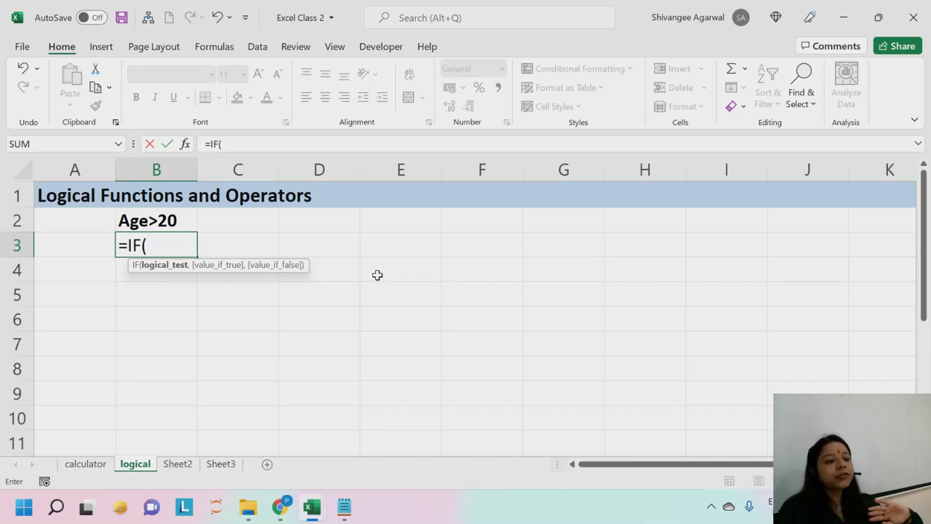
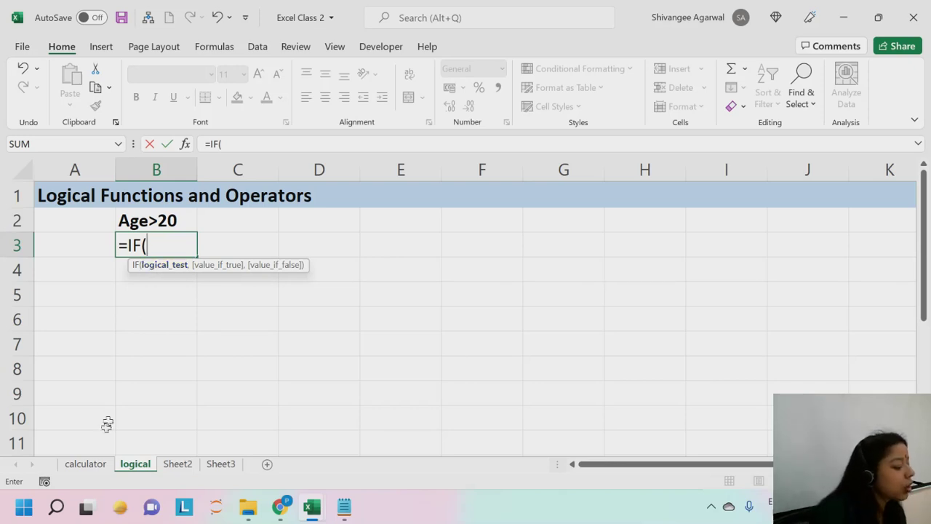
left_click(85, 463)
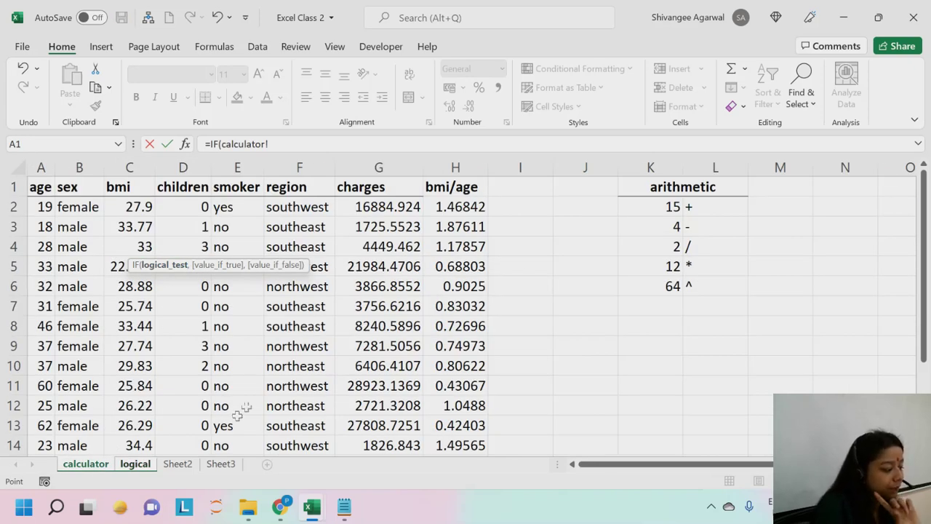
left_click(135, 464)
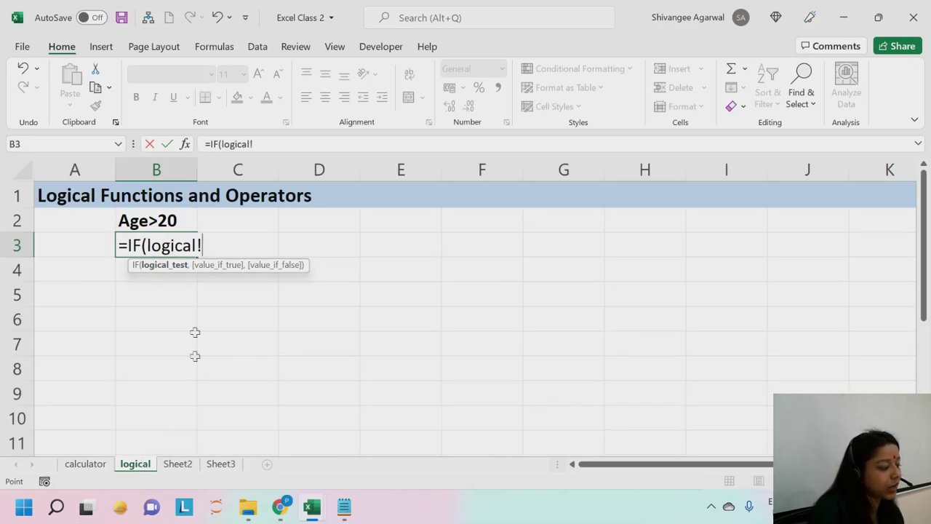
key("BackSpace")
key("BackSpace")
key("BackSpace")
key("BackSpace")
key("BackSpace")
key("BackSpace")
key("BackSpace")
key("BackSpace")
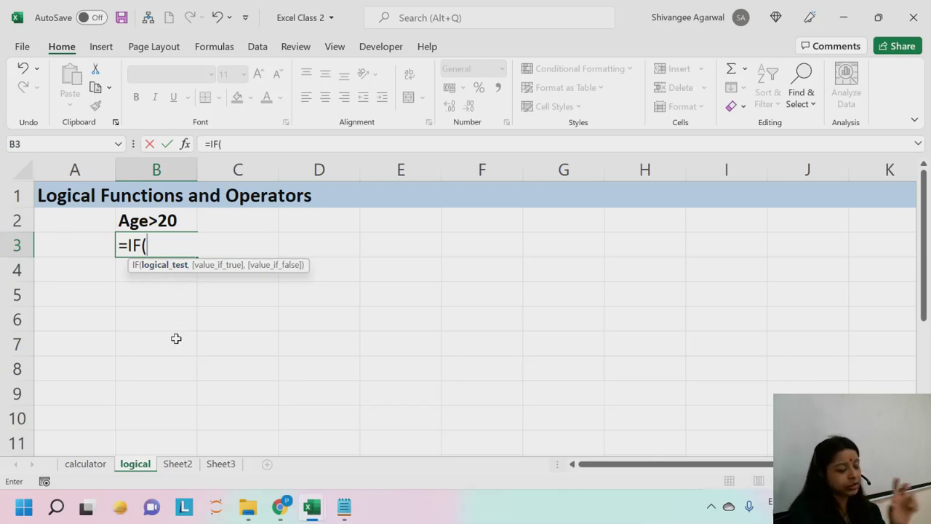
Set the IF formula's logical test to calculator!A2>20, referencing the first age on the calculator sheet
left_click(84, 466)
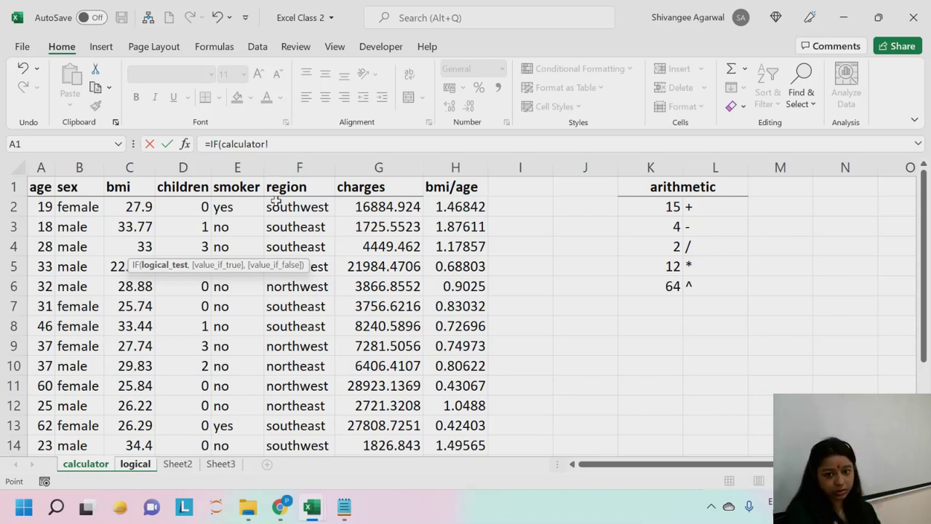
left_click(46, 206)
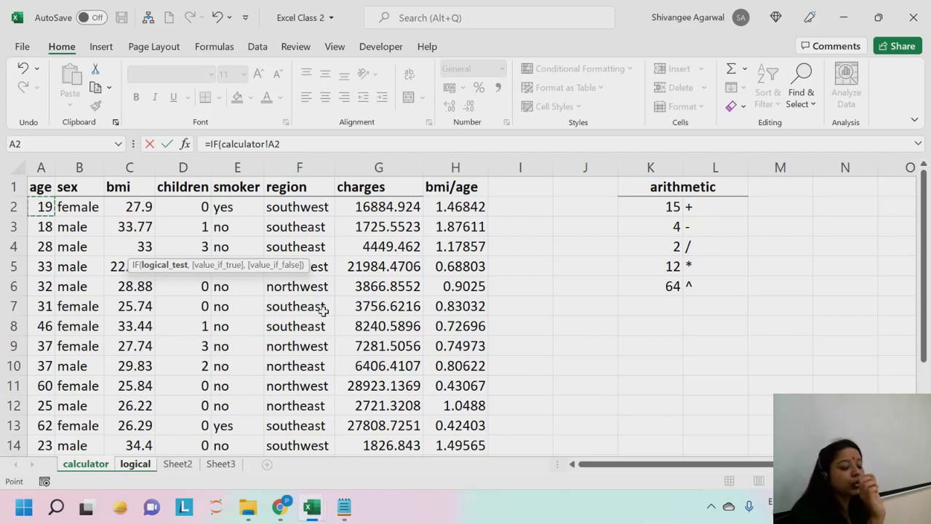
type(">20")
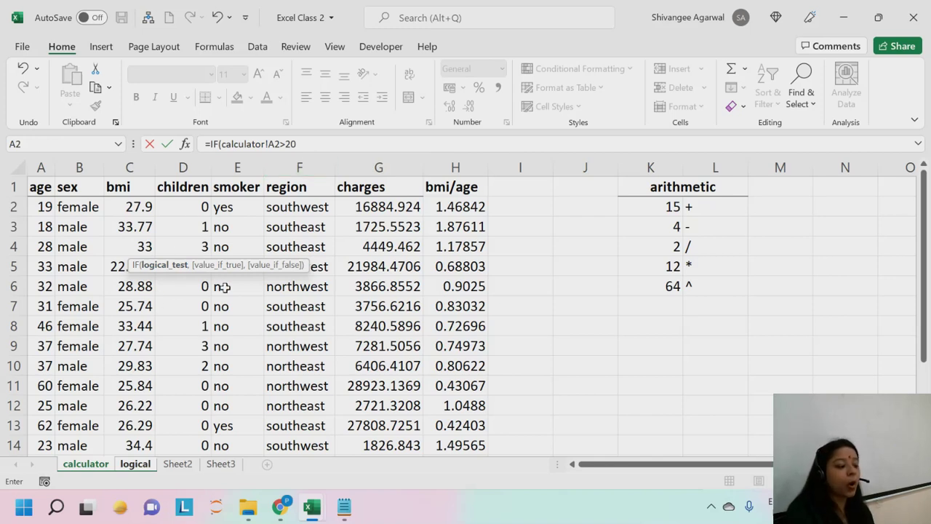
type(",")
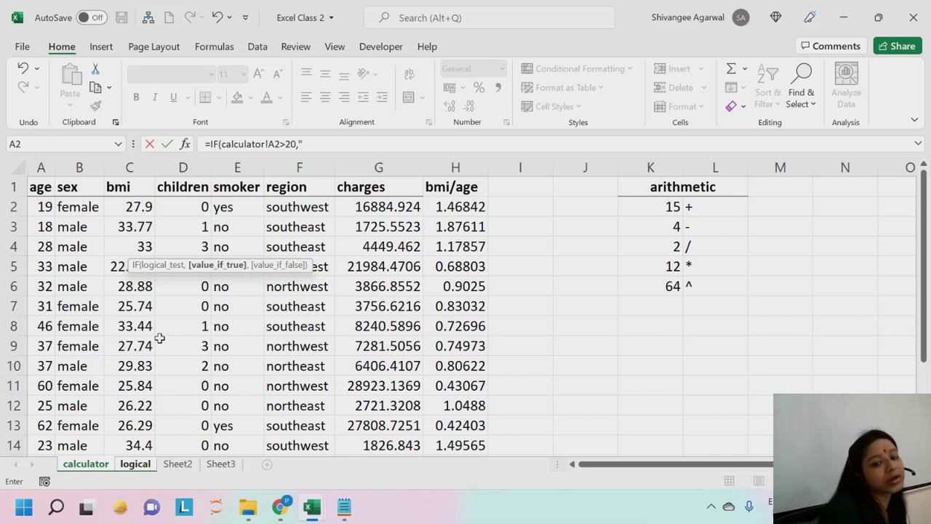
Make the formula return "Yes" when the test is true and "No" when it is false, and enter it in B3
type("Yes")
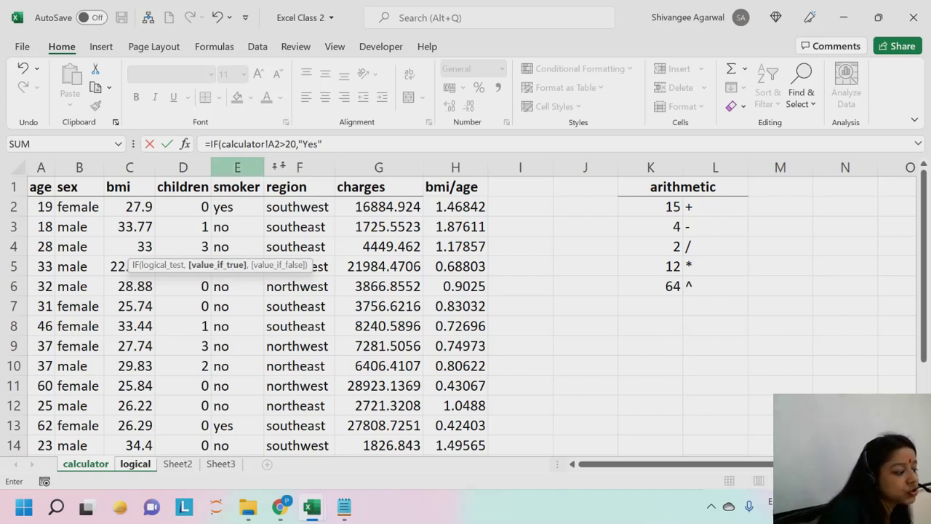
left_click(333, 145)
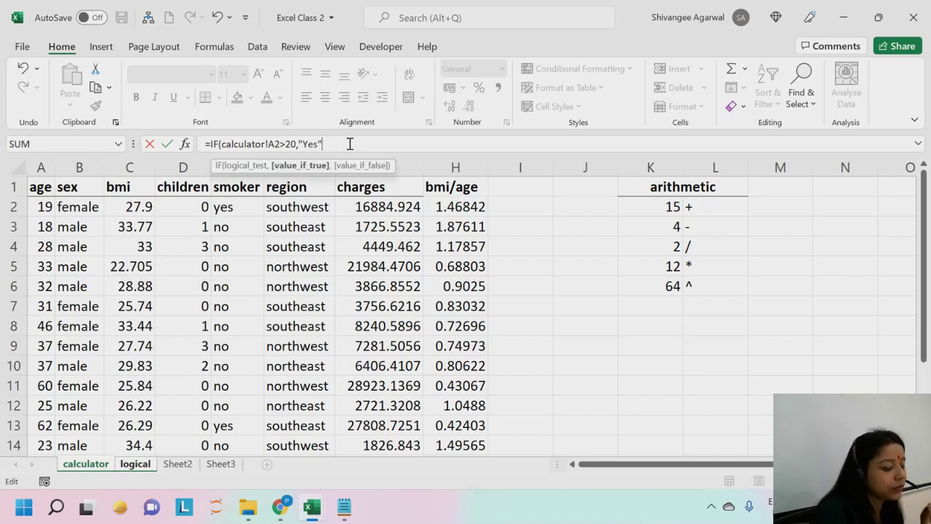
type(",")
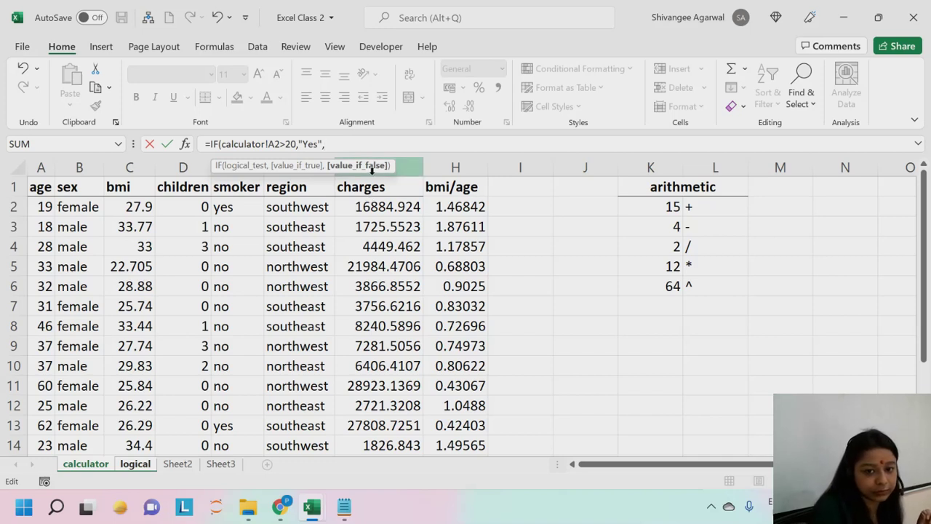
type("\"")
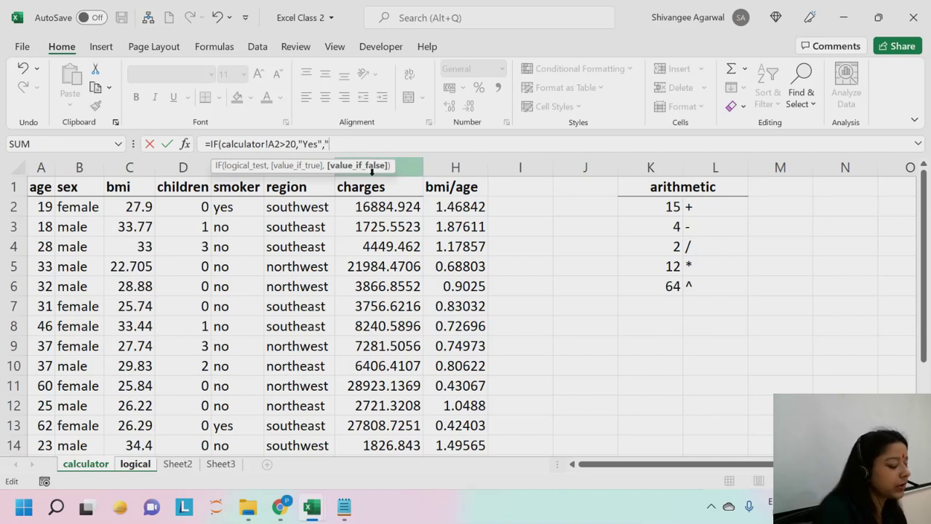
type("No")
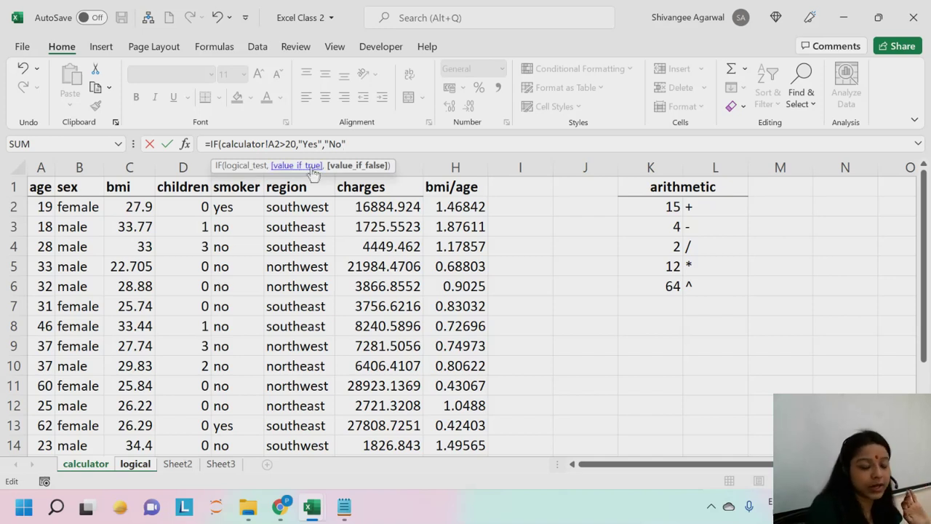
left_click(406, 145)
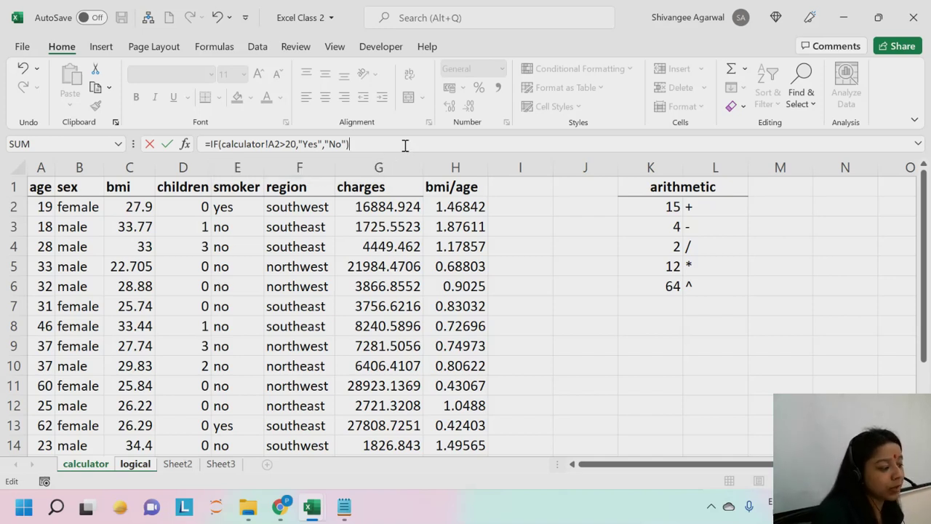
key("Return")
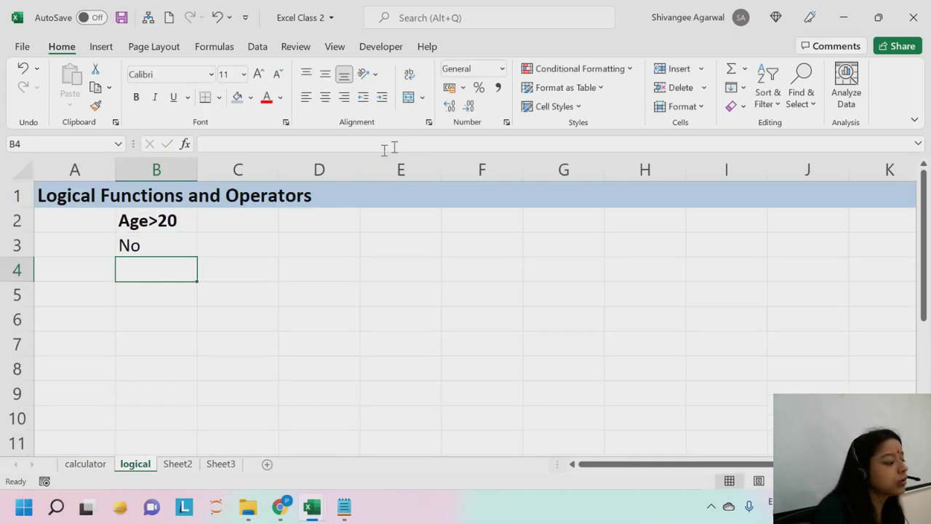
Check the B3 result against the first age on the calculator sheet and open the B3 formula for inspection
left_click(160, 248)
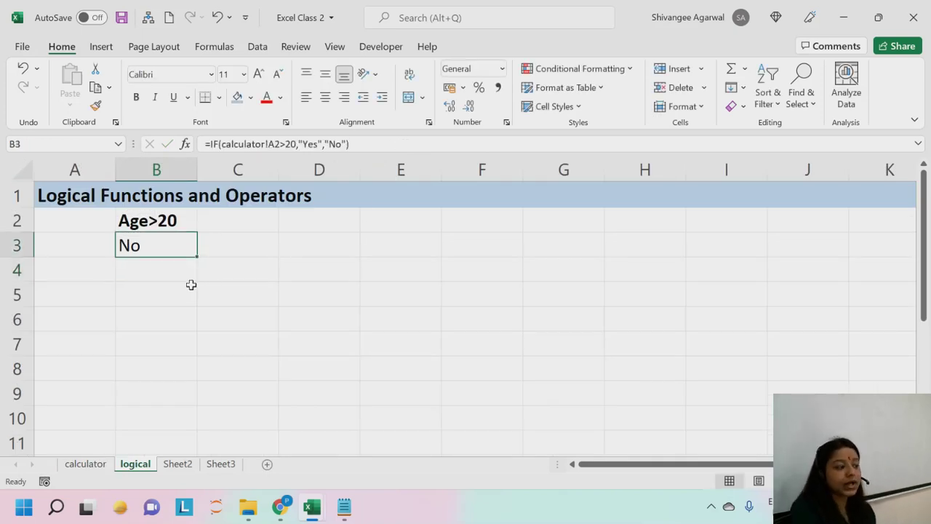
scroll(329, 322, "down", 1)
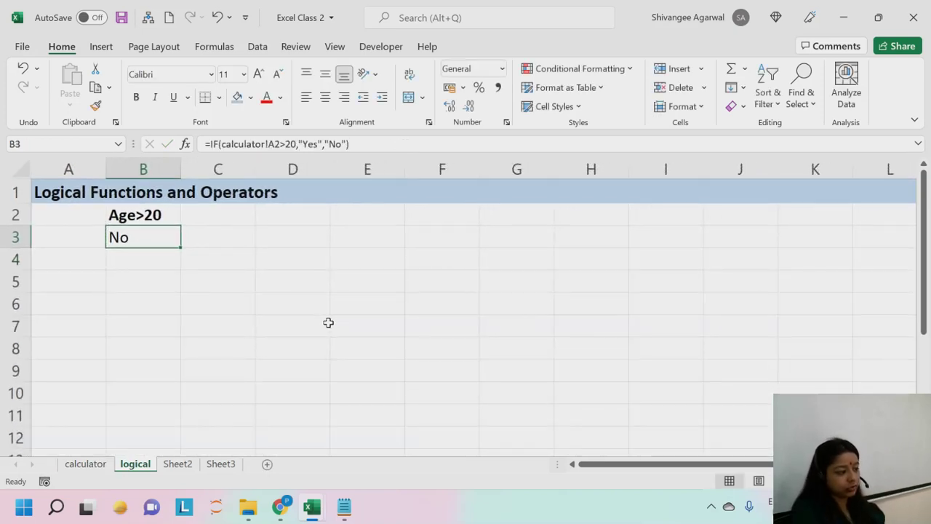
scroll(328, 322, "down", 1)
left_click(85, 463)
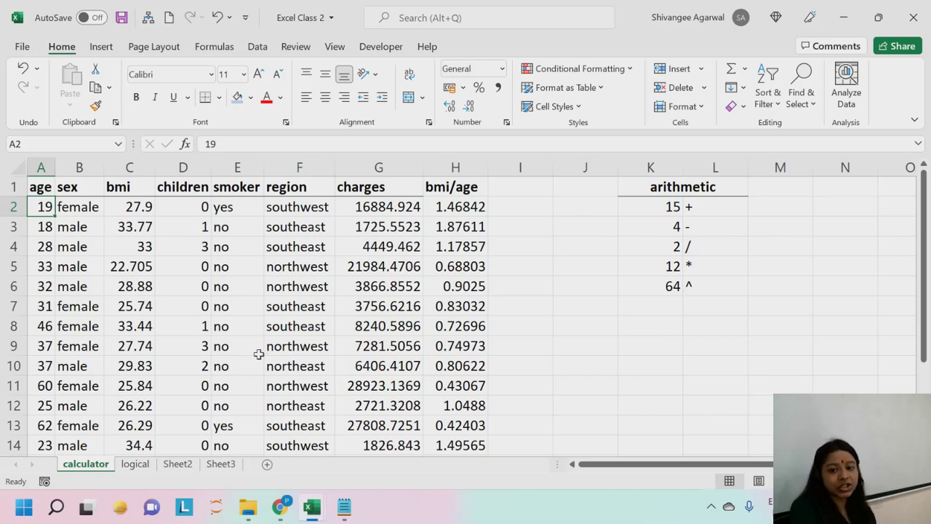
left_click(143, 468)
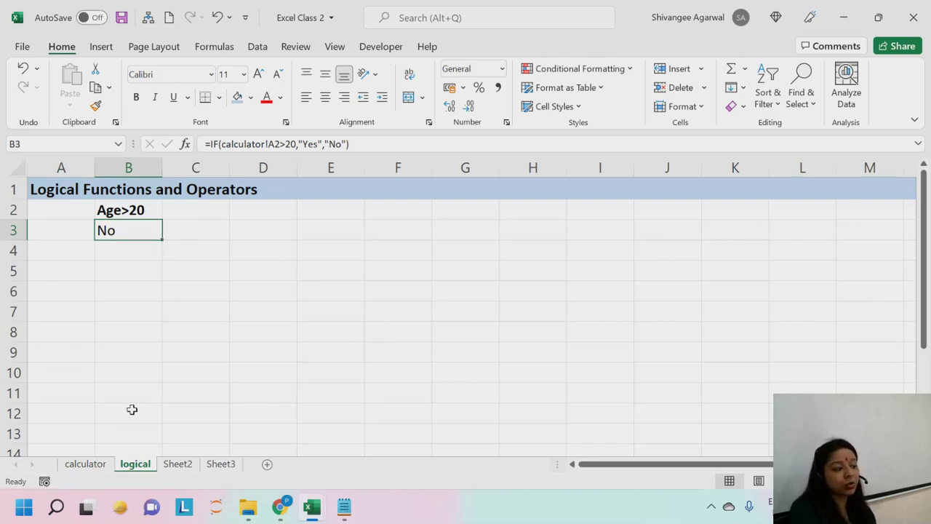
double_click(127, 232)
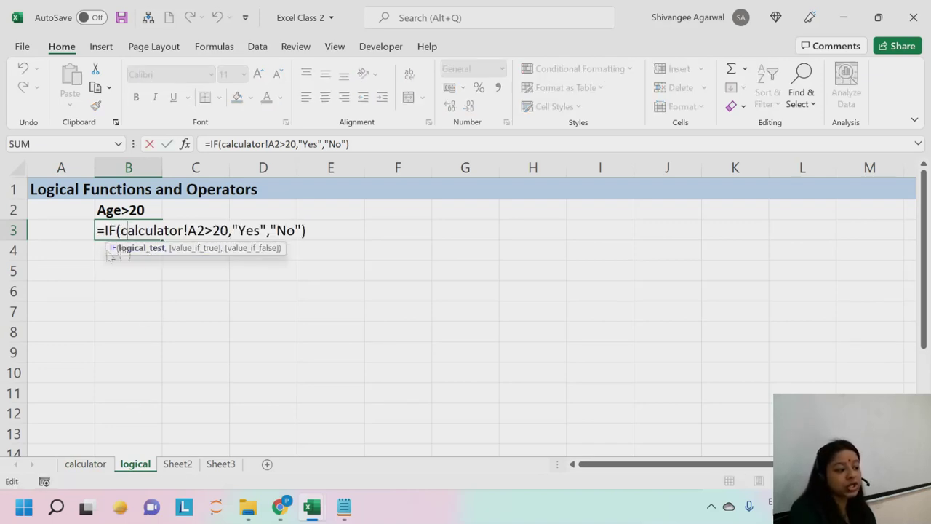
Leave the B3 formula unchanged and fill it down the Age>20 column to B16
left_click_drag(183, 229, 212, 230)
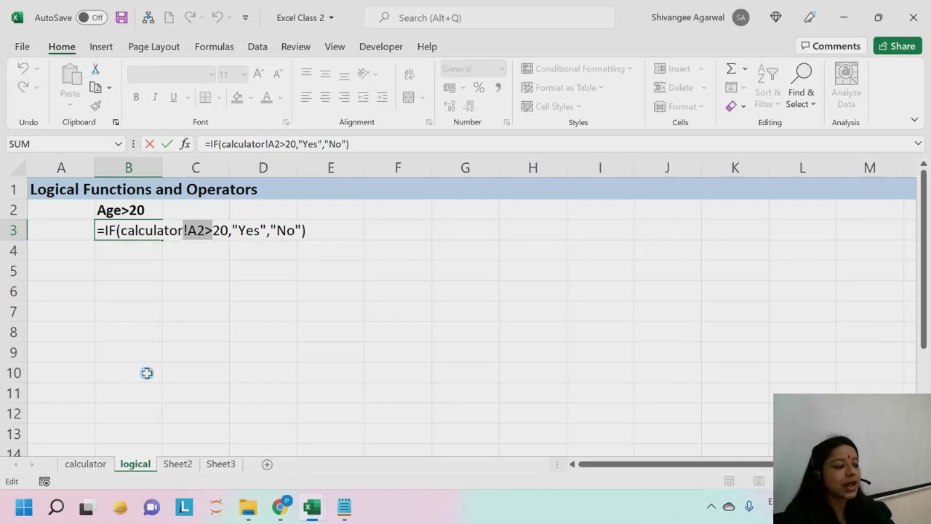
key("Return")
left_click(148, 231)
left_click_drag(158, 240, 163, 422)
scroll(240, 379, "up", 2)
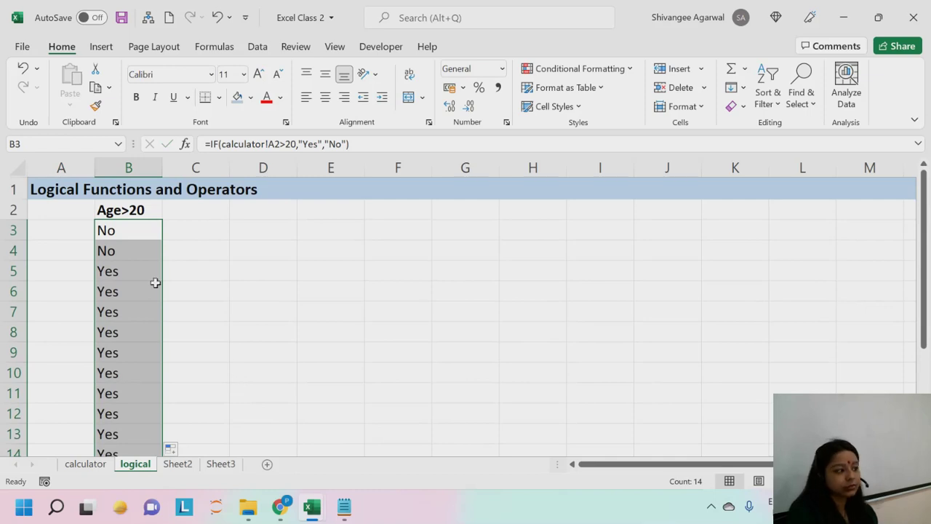
Compare the Yes/No results on the logical sheet with the ages listed on the calculator sheet
left_click(79, 464)
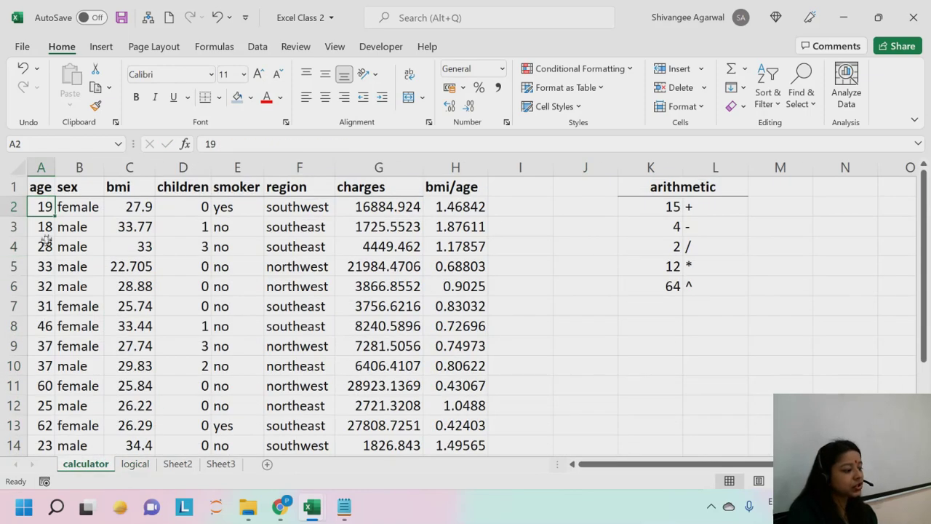
left_click_drag(46, 246, 45, 453)
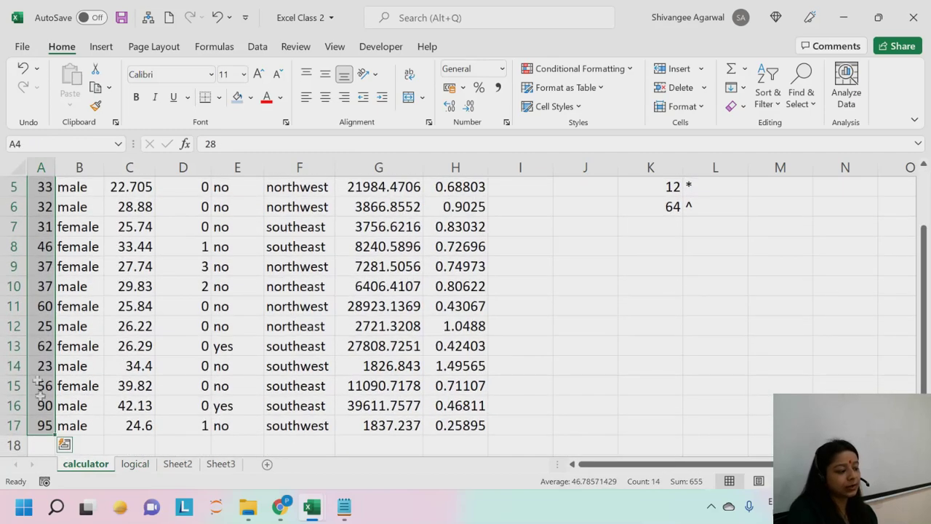
scroll(30, 345, "up", 2)
left_click(135, 463)
scroll(140, 268, "up", 2)
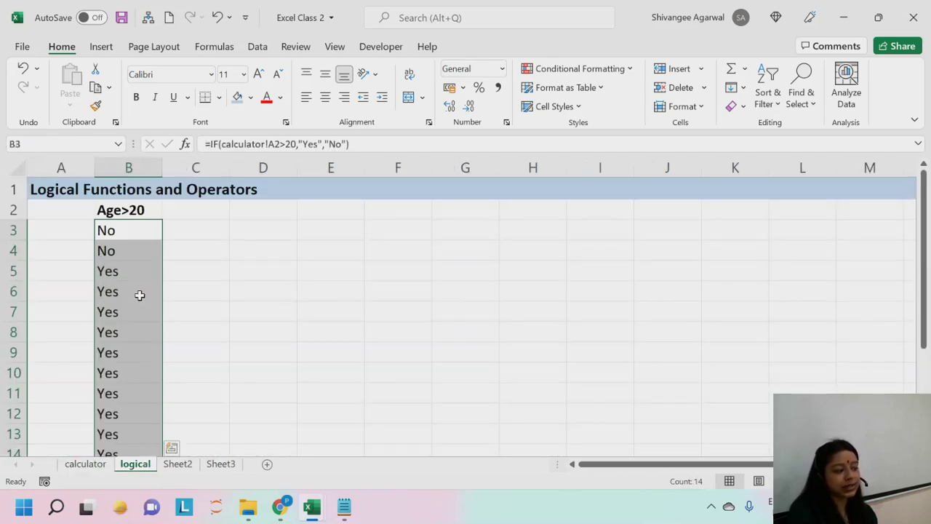
Add a bottom border under the Age>20 heading in B2
left_click(172, 311)
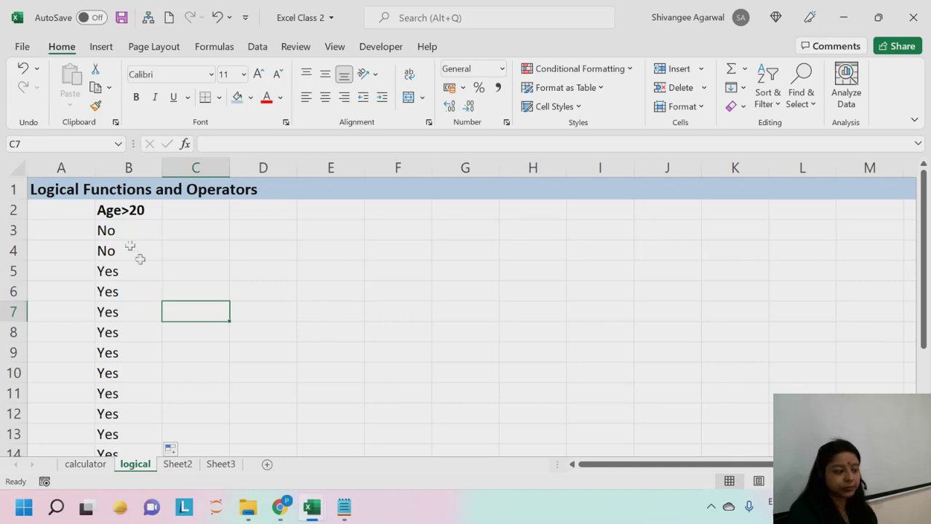
left_click(106, 208)
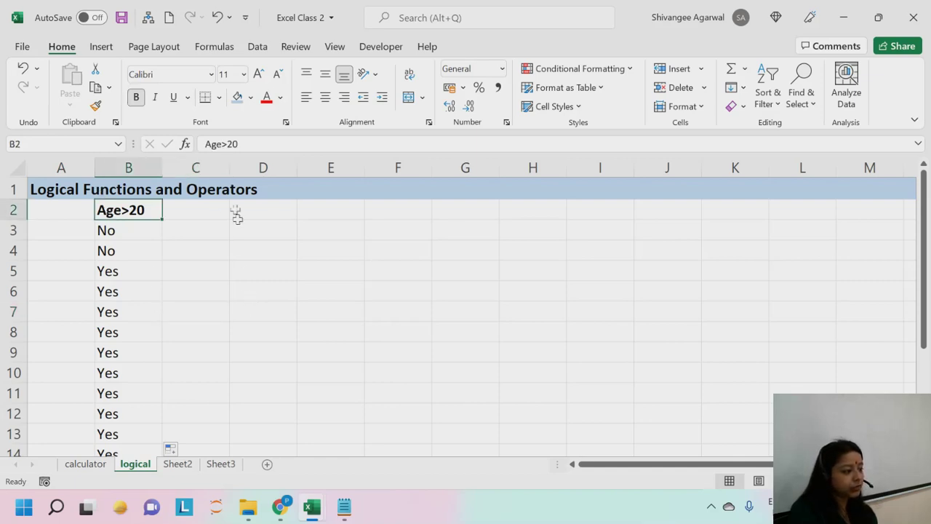
left_click(209, 270)
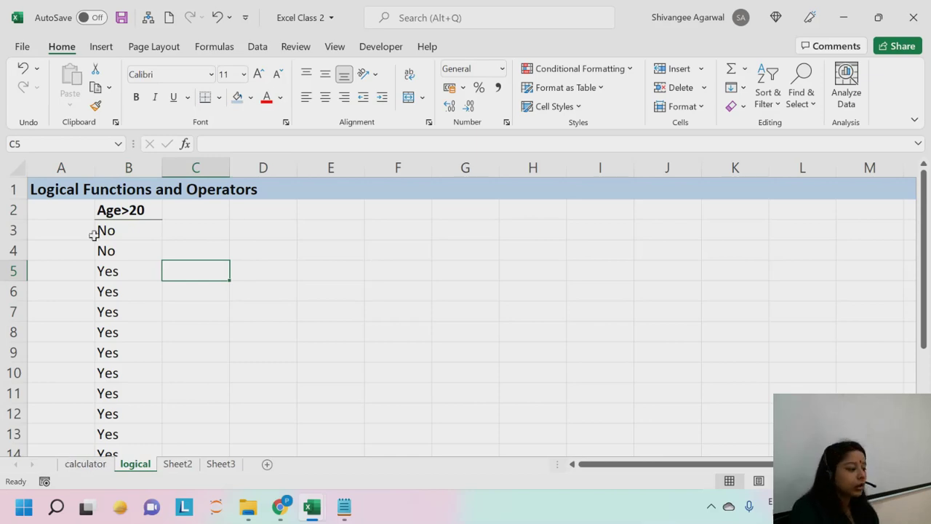
Clear the Age>20 heading and its results from B2:B16 on the logical sheet
left_click_drag(105, 211, 126, 416)
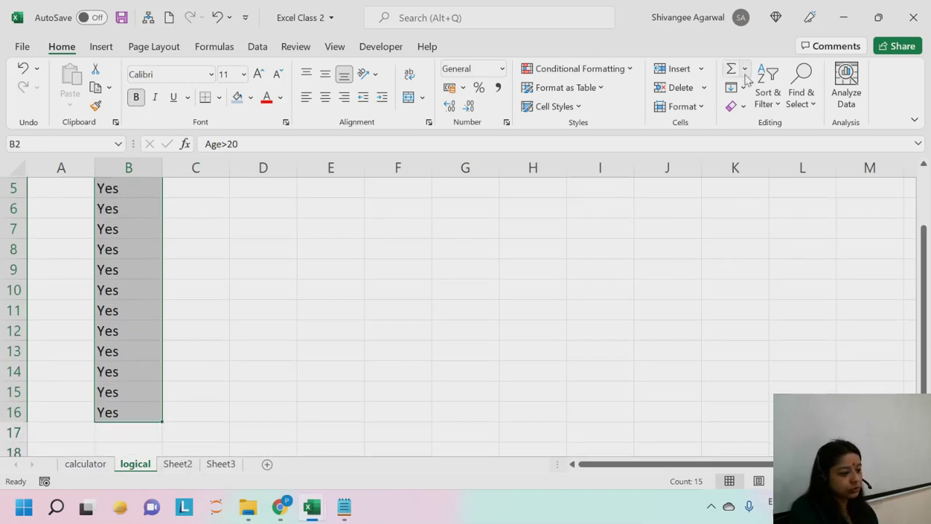
scroll(250, 262, "up", 2)
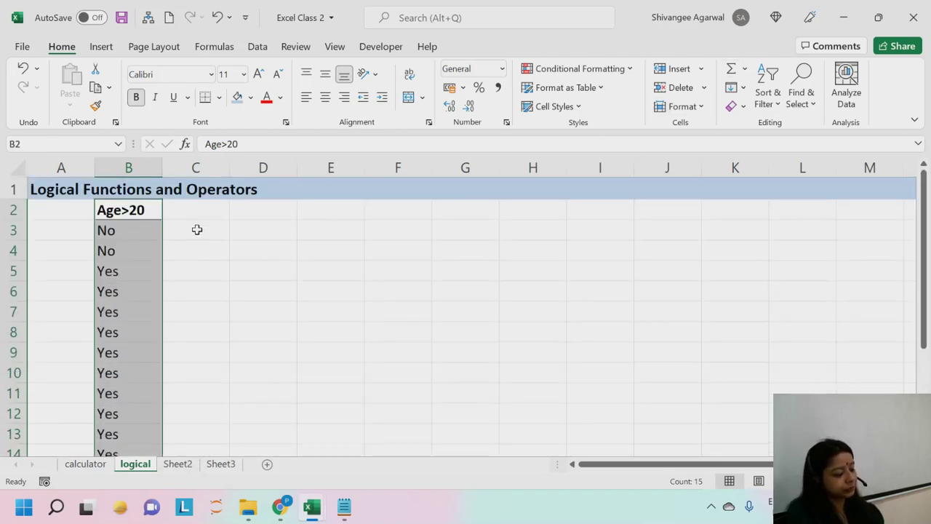
key("ctrl+c")
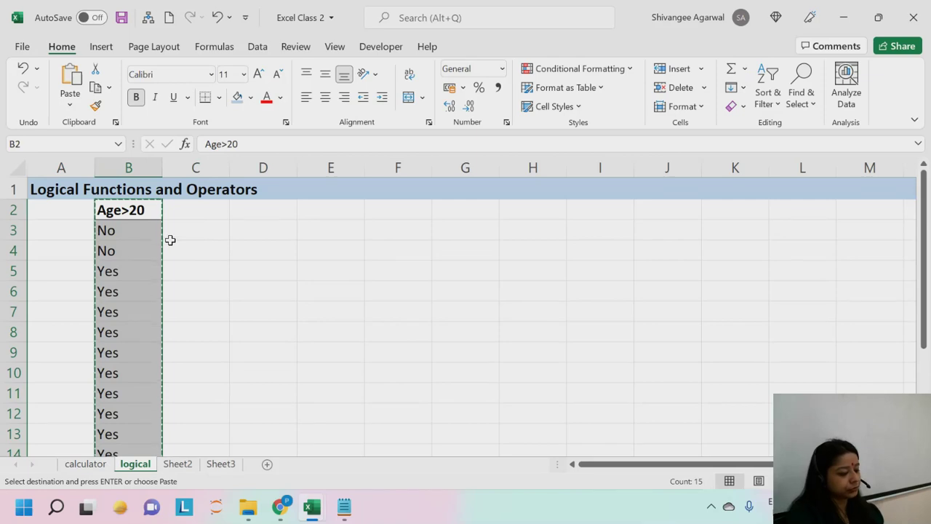
key("Delete")
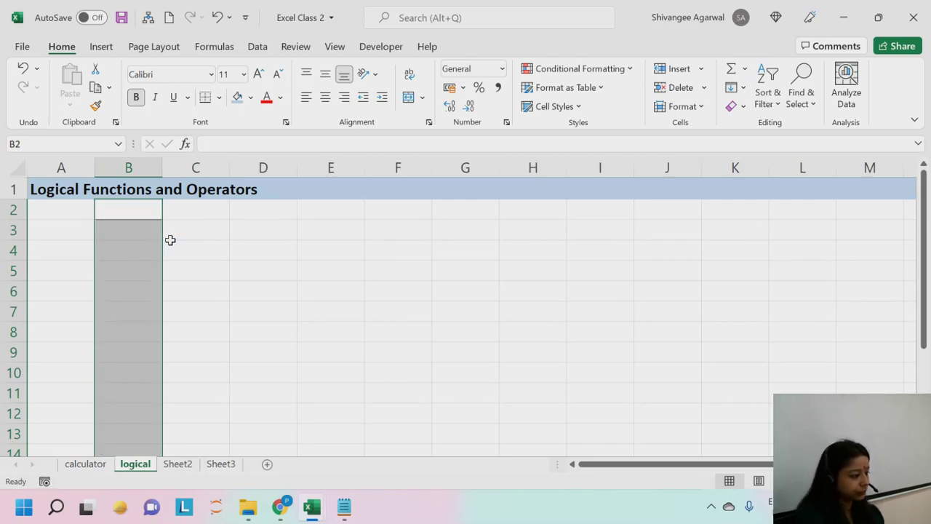
Copy the age to charges data, A1:G17, from the calculator sheet and paste it into the logical sheet at A3
left_click(85, 463)
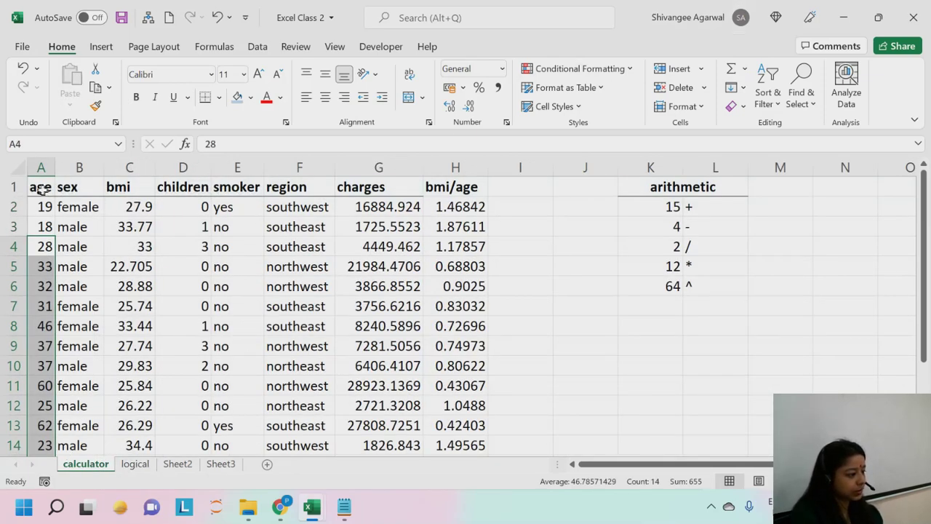
left_click_drag(41, 188, 344, 423)
key("ctrl+c")
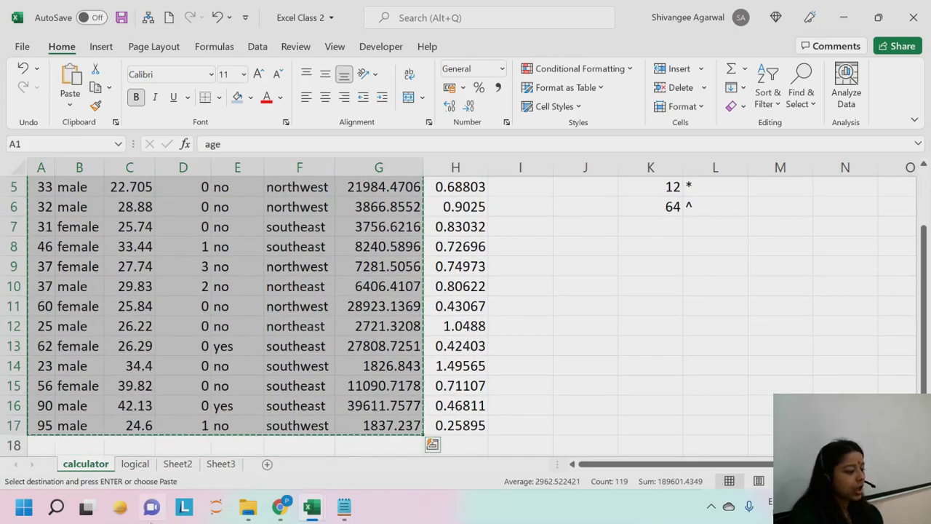
left_click(135, 464)
left_click(56, 232)
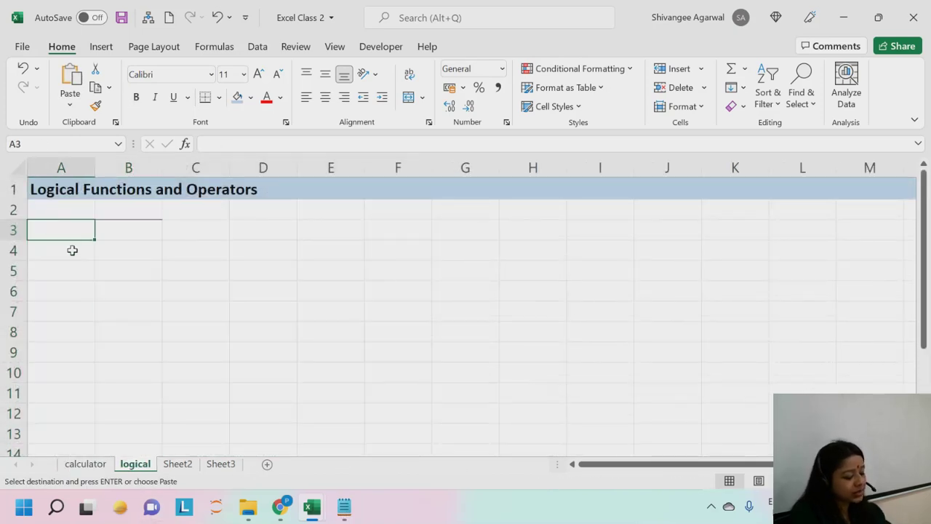
key("ctrl+v")
left_click(128, 267)
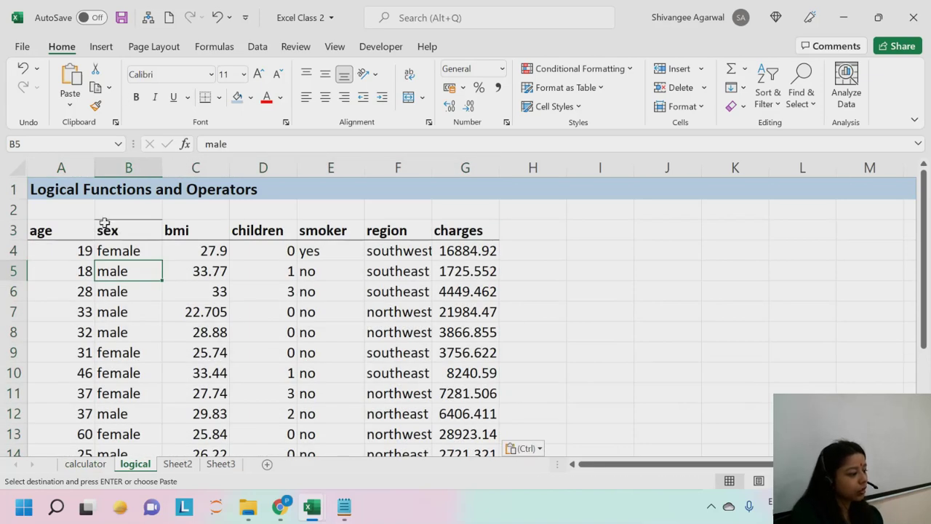
Apply a top border to the table's header row, A3:G3
left_click(104, 227)
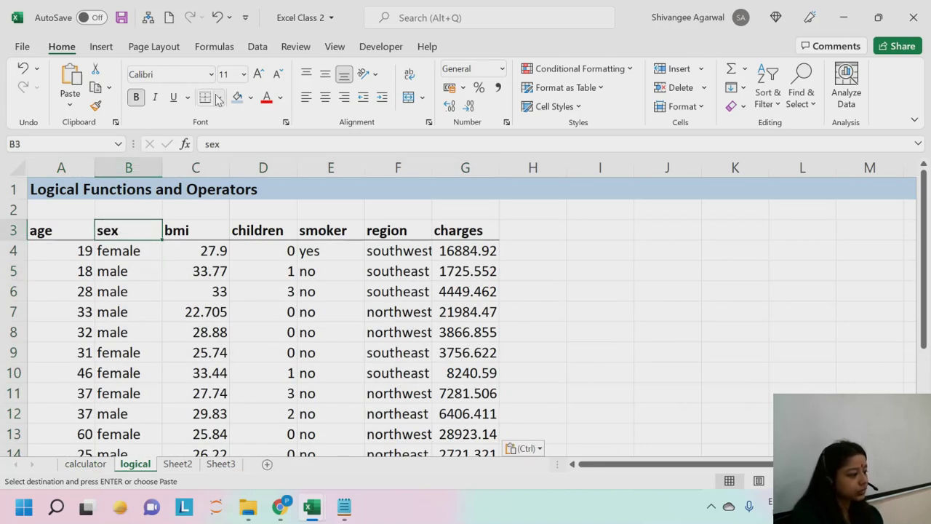
left_click(219, 311)
left_click_drag(75, 234, 443, 230)
left_click(218, 97)
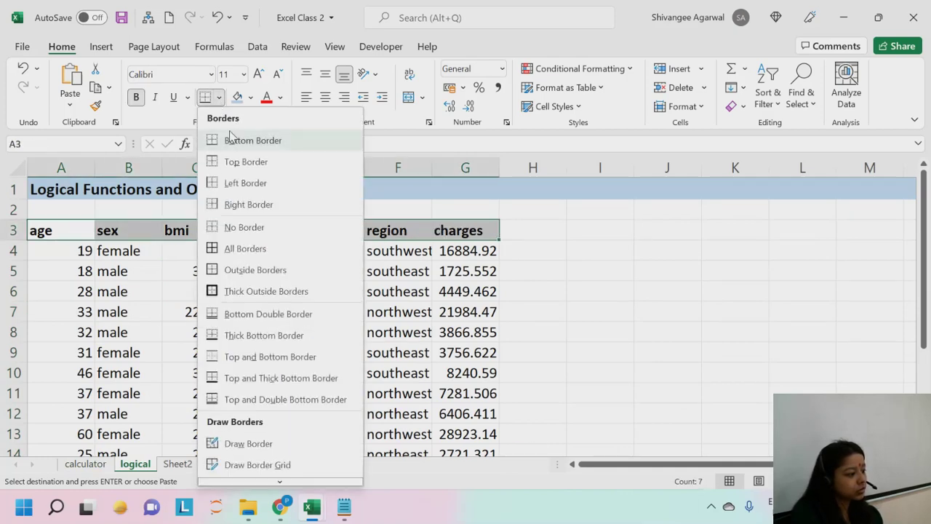
left_click(243, 161)
left_click(322, 247)
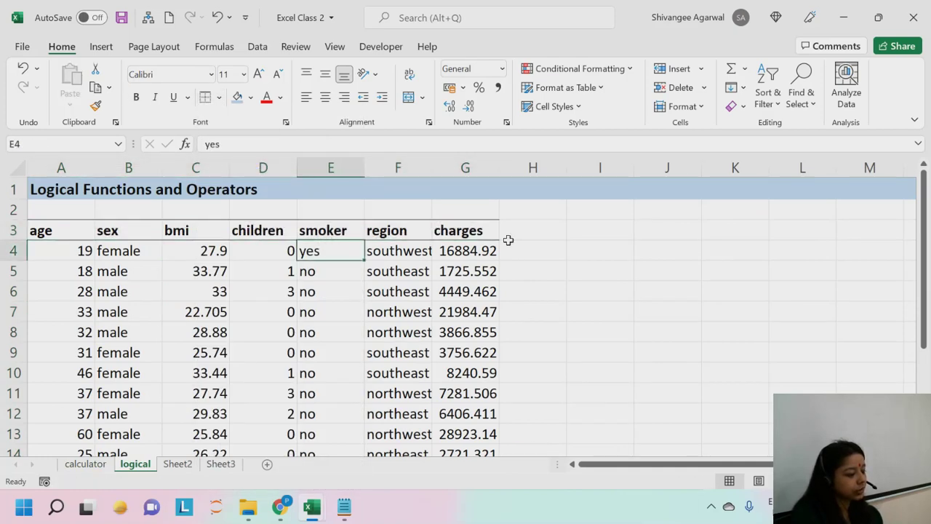
scroll(354, 305, "down", 5)
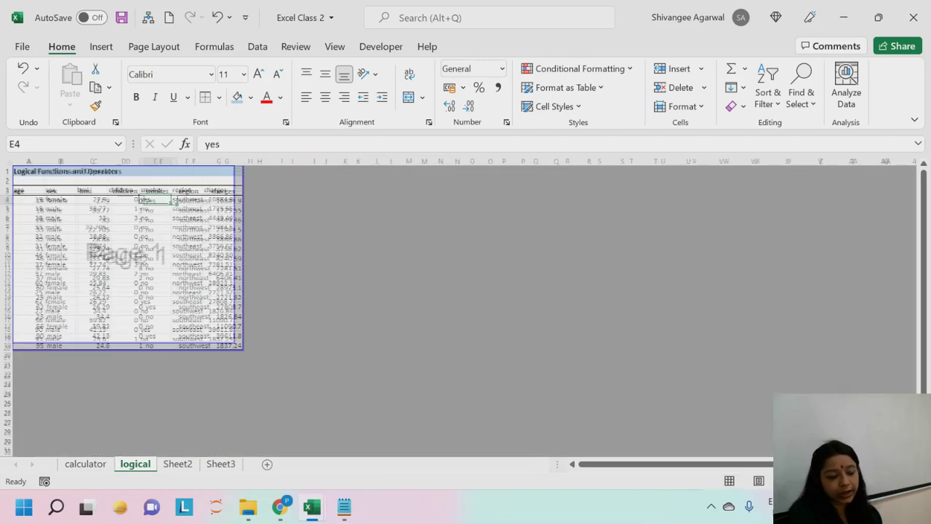
scroll(362, 260, "up", 5)
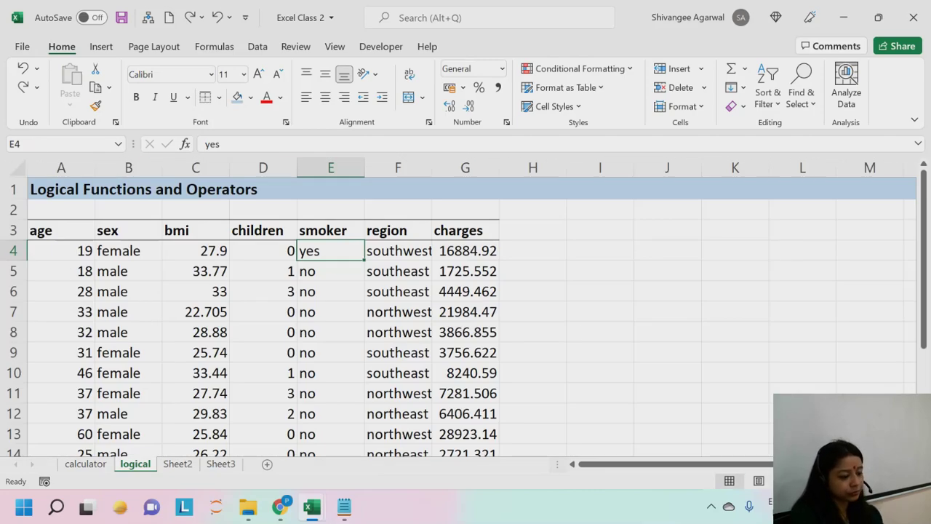
scroll(470, 374, "down", 4)
scroll(517, 225, "up", 4)
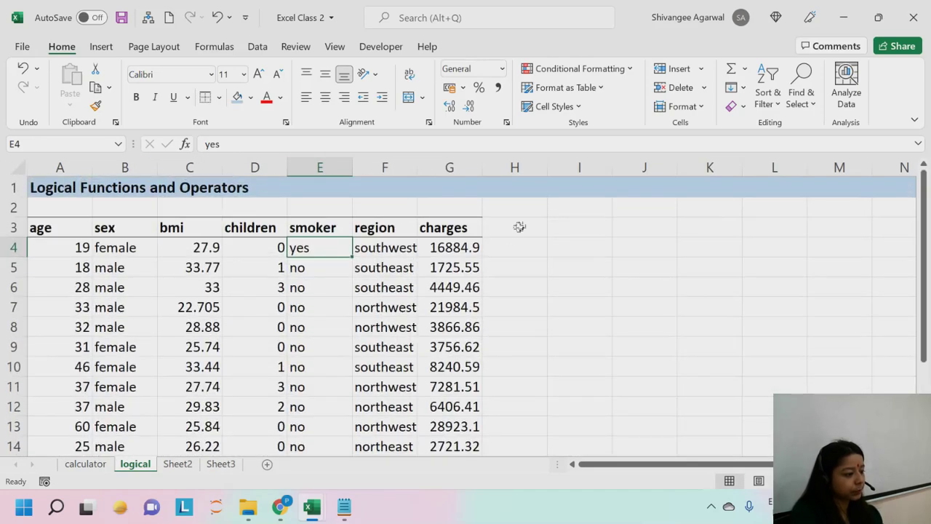
left_click(572, 237)
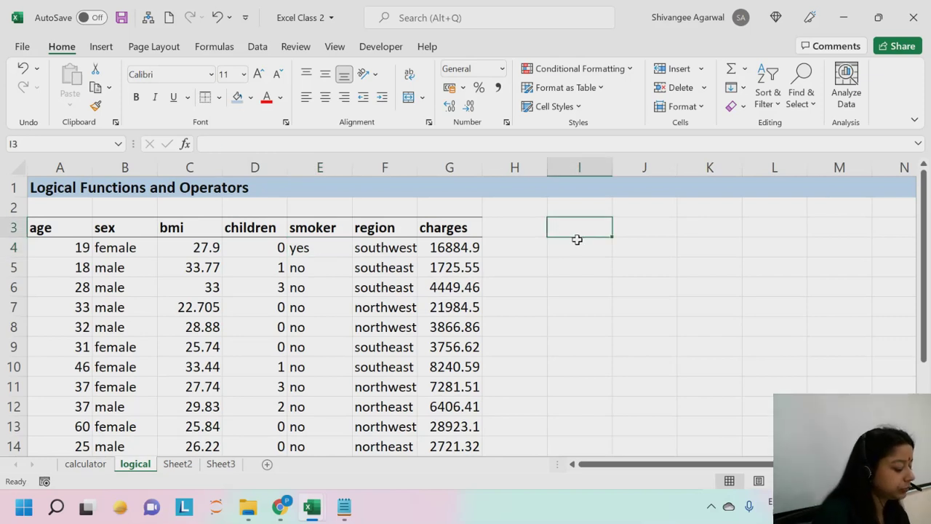
type("A")
key("BackSpace")
key("Return")
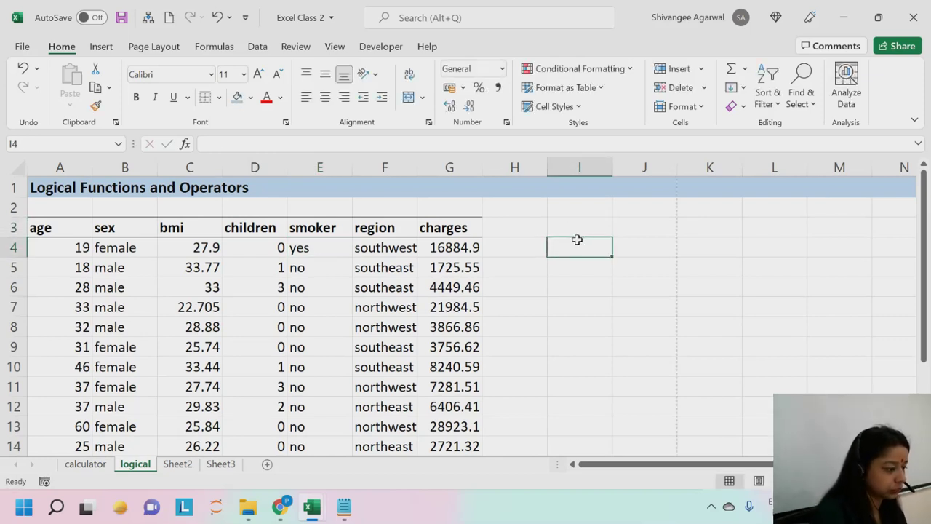
Enter the heading Age>20 in H3, next to the charges column
key("Up")
key("Left")
type("Ag")
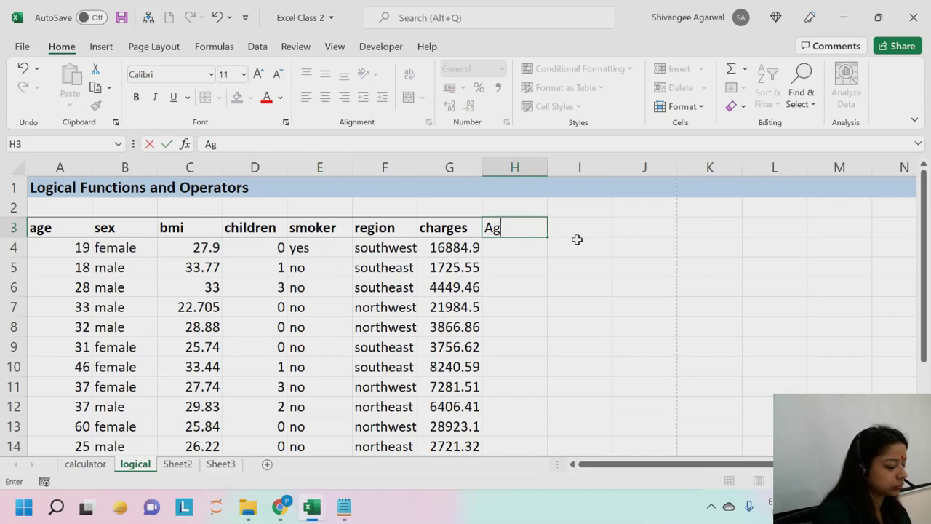
type("e>20")
key("Return")
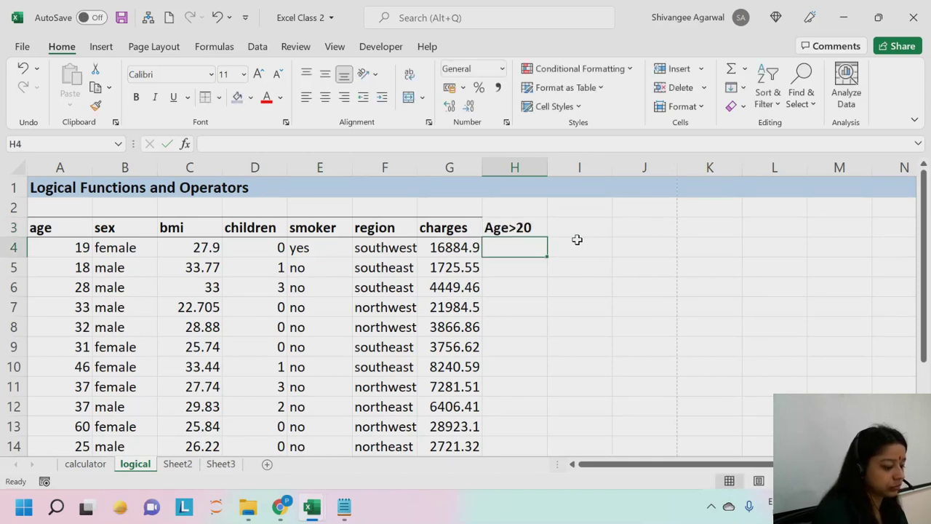
Enter an IF formula in H4 that tests A4>20 and returns "Yes" when true and "No" when false
type("=if(")
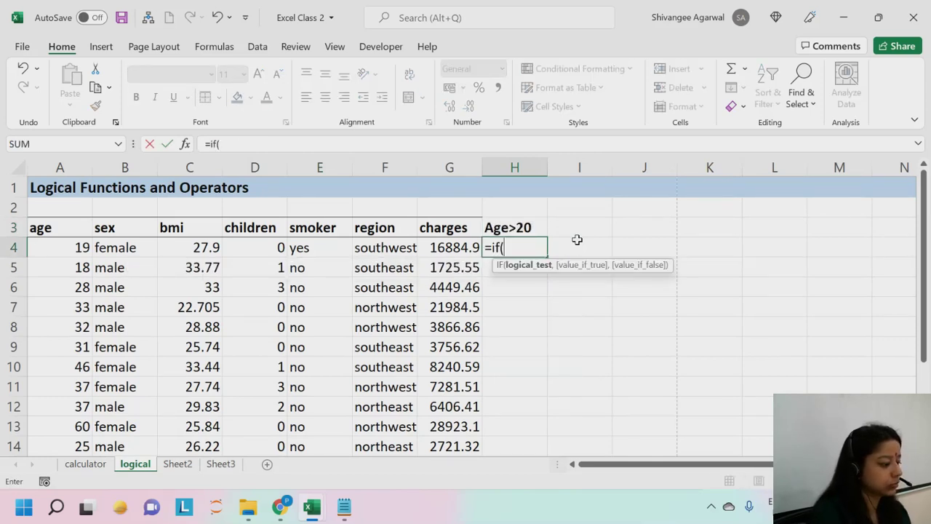
key("Left")
key("ctrl+Left")
type(">")
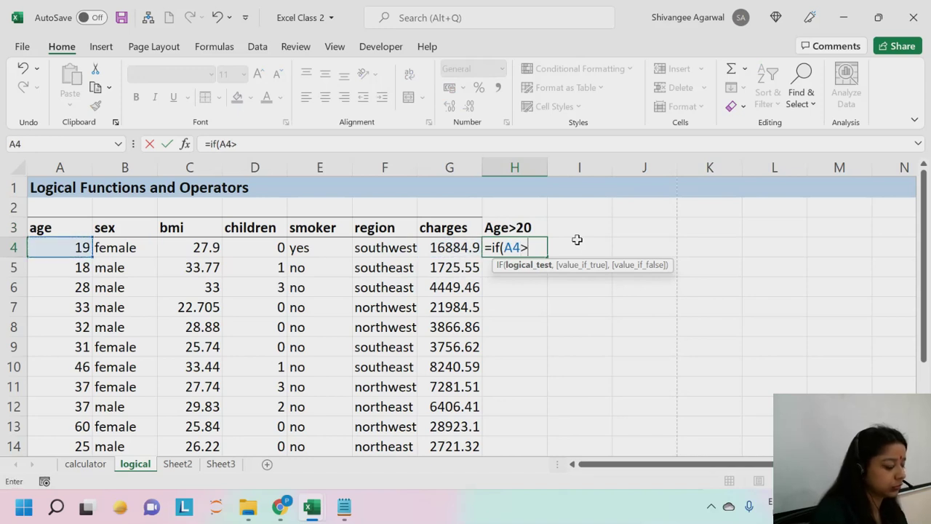
type("20,")
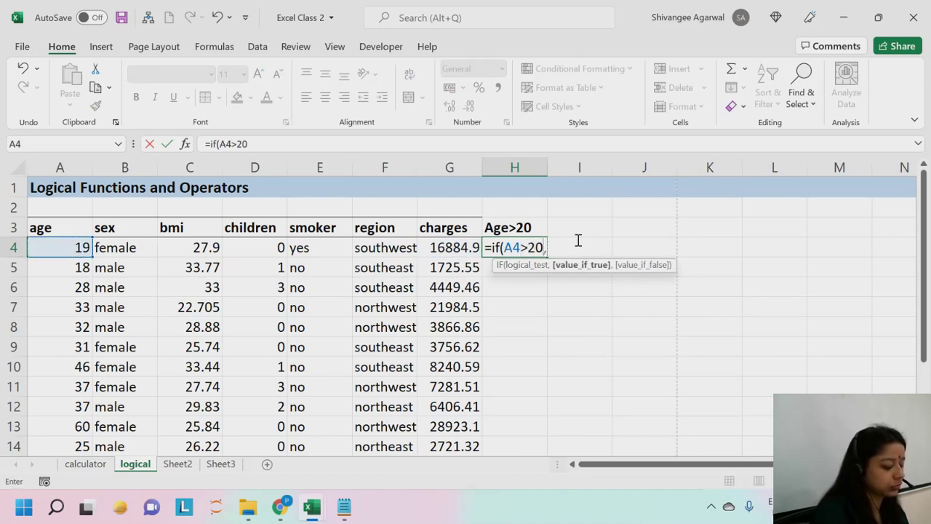
type("\"Yes\",")
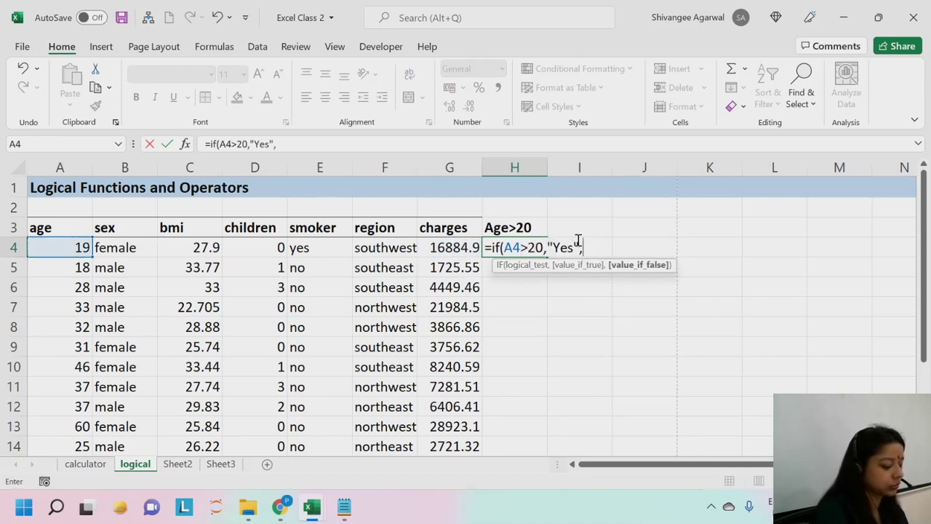
type("\"No\"")
key("Return")
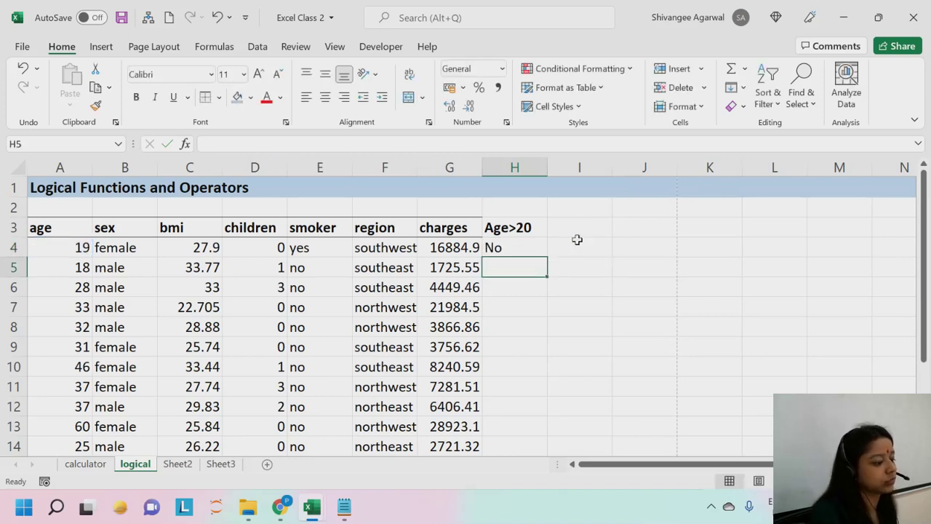
Fill the H4 formula down the Age>20 column to the end of the table and label the column IF in H2
left_click(522, 245)
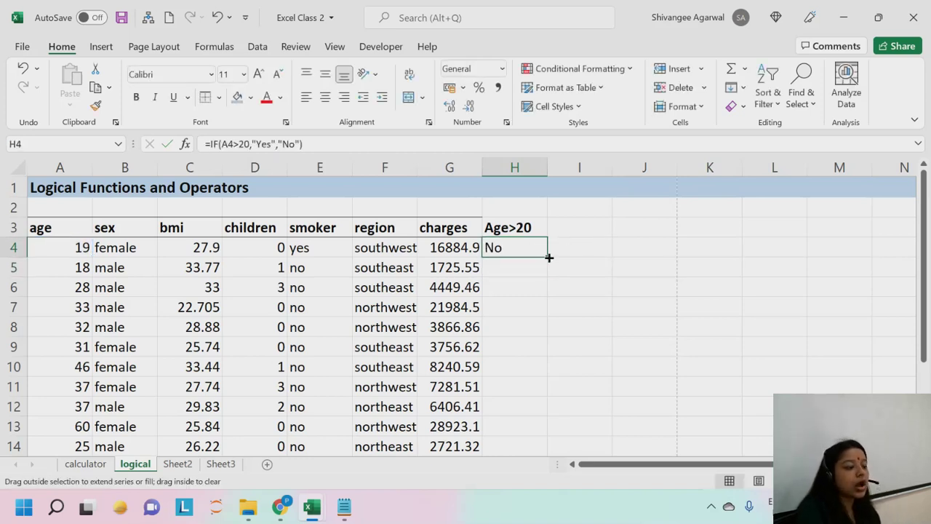
double_click(548, 257)
left_click(518, 207)
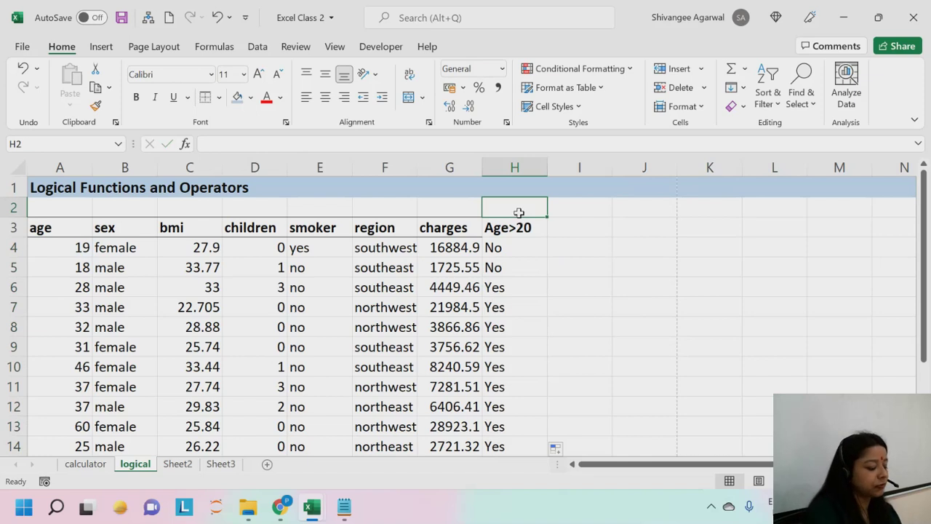
type("IF")
key("Tab")
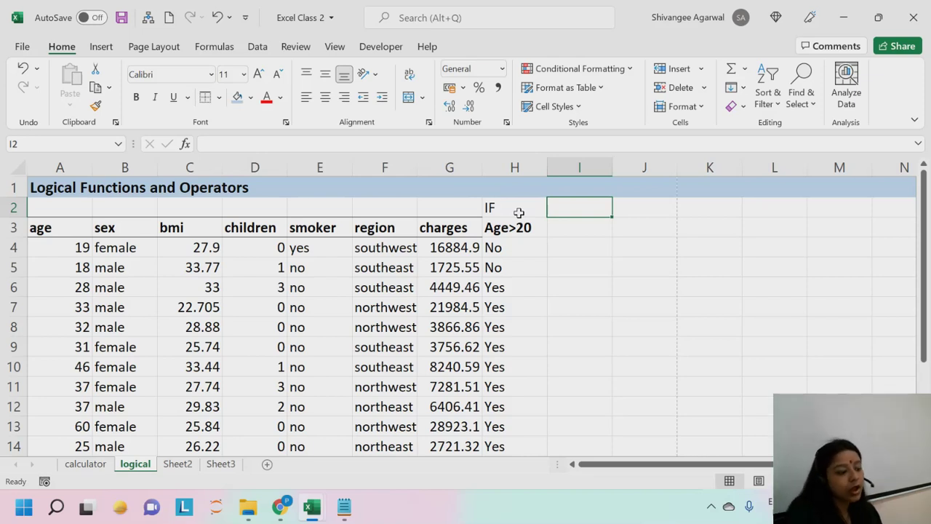
key("Down")
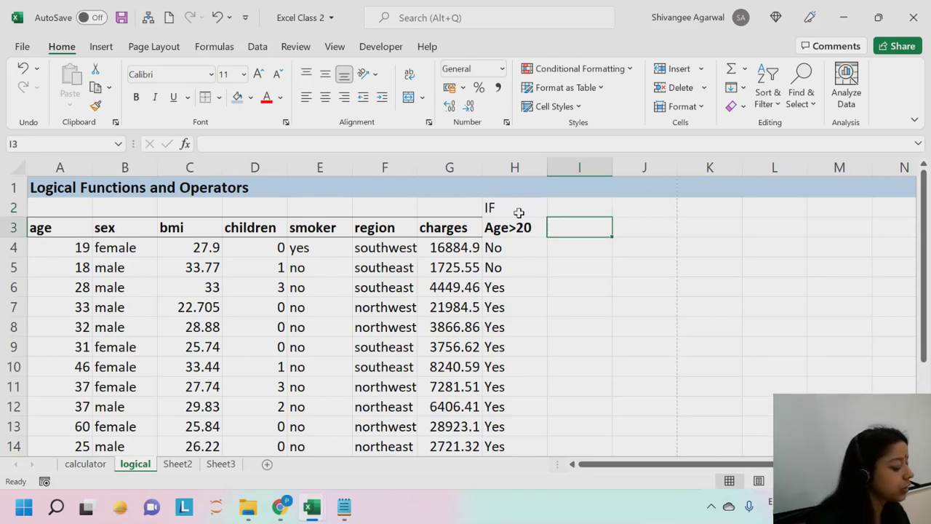
Enter the heading Age>35,female in I3, next to the Age>20 column
type("Age>")
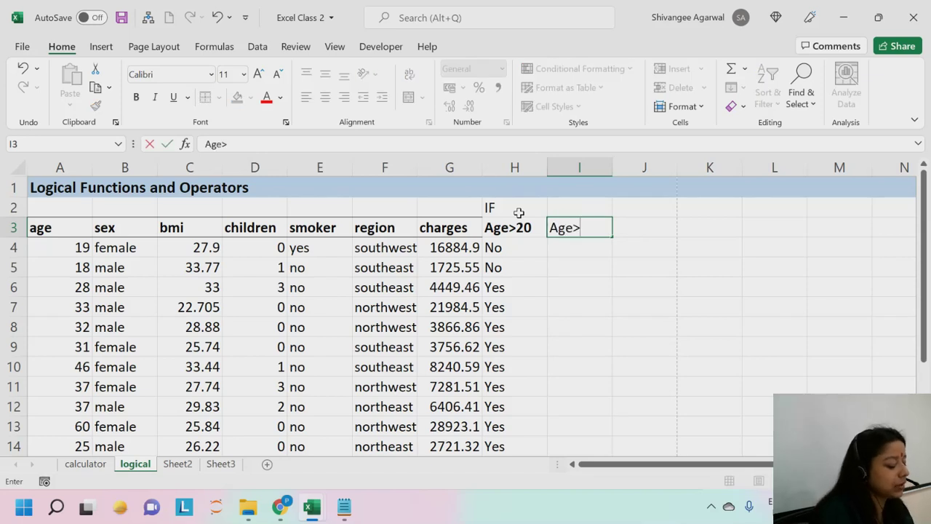
type("25")
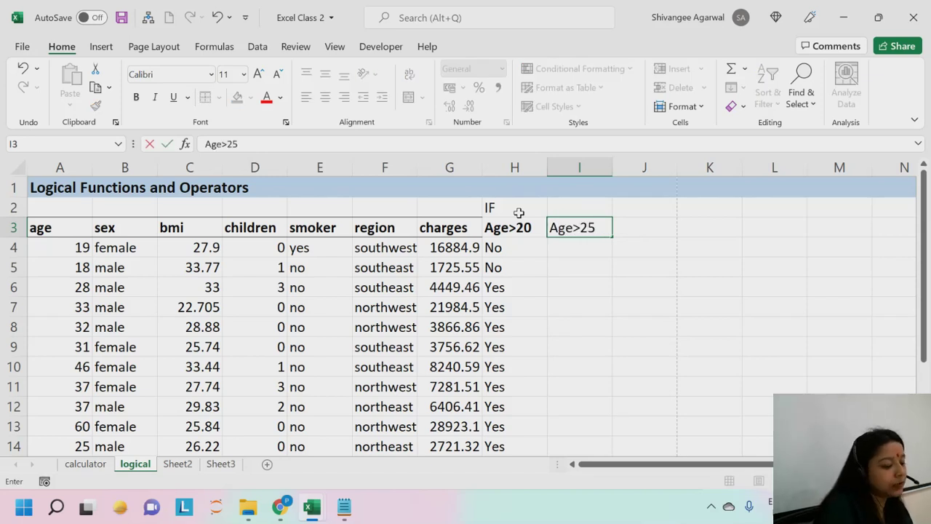
type(",")
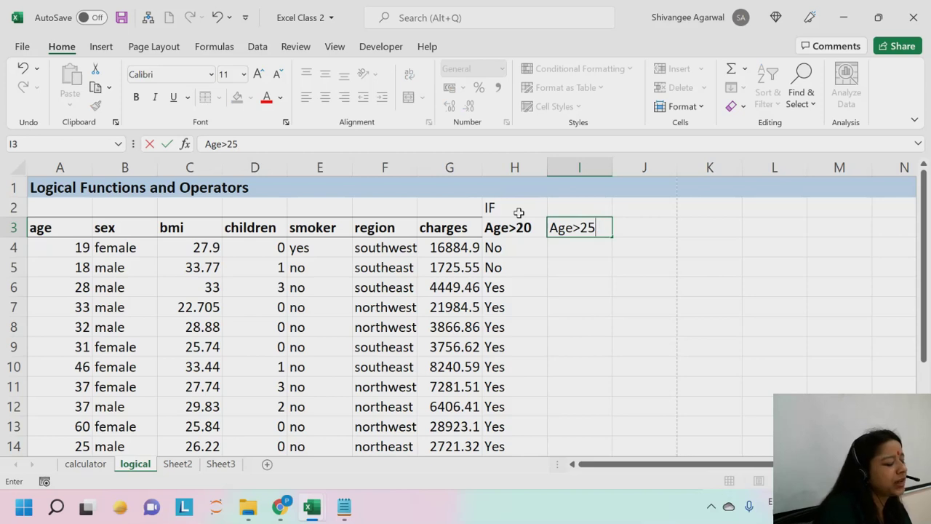
key("BackSpace")
key("BackSpace")
type("30")
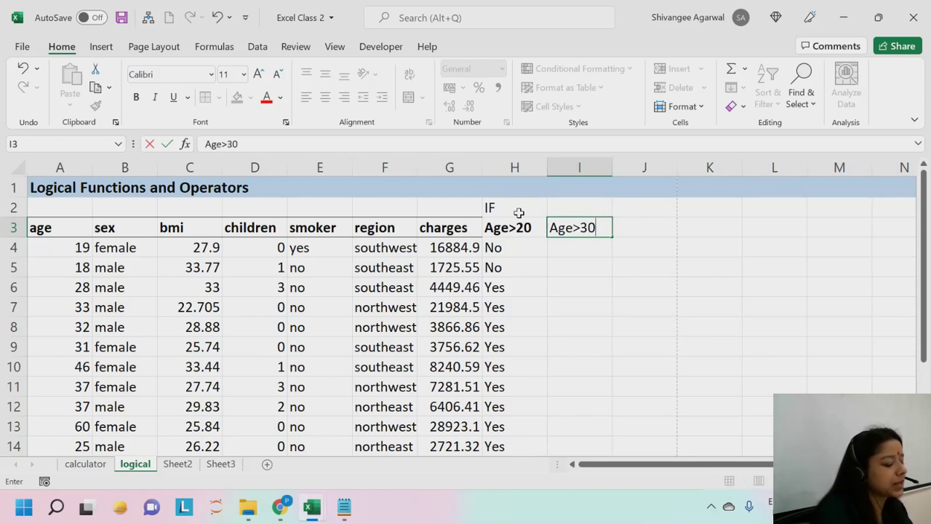
key("BackSpace")
type("5")
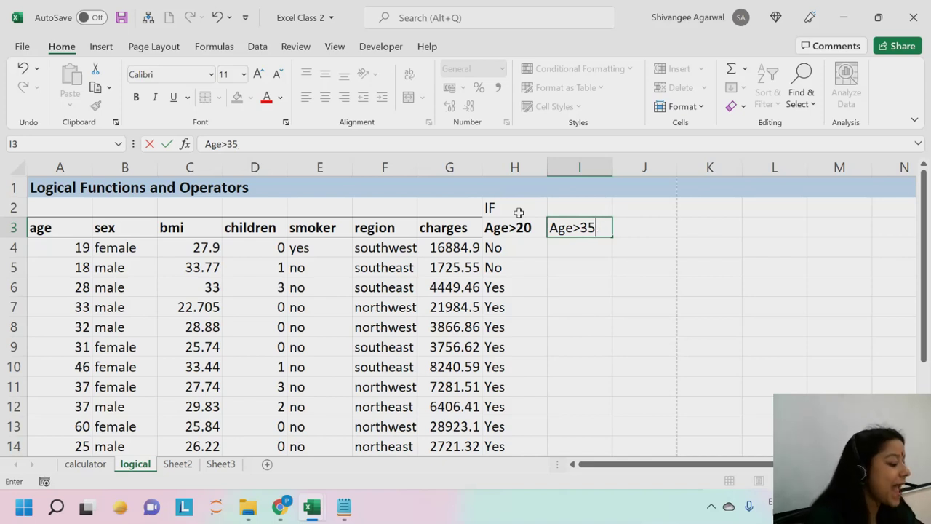
type(",&")
key("BackSpace")
type(",")
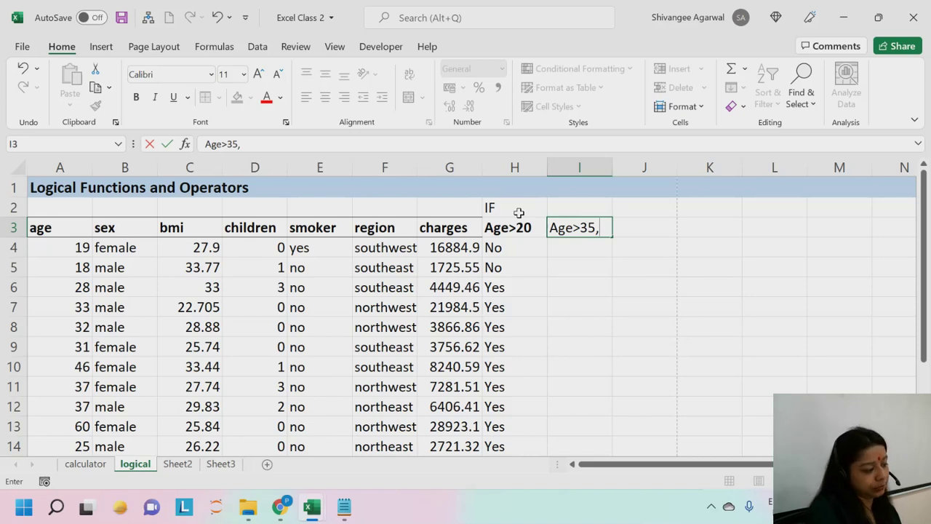
type("female")
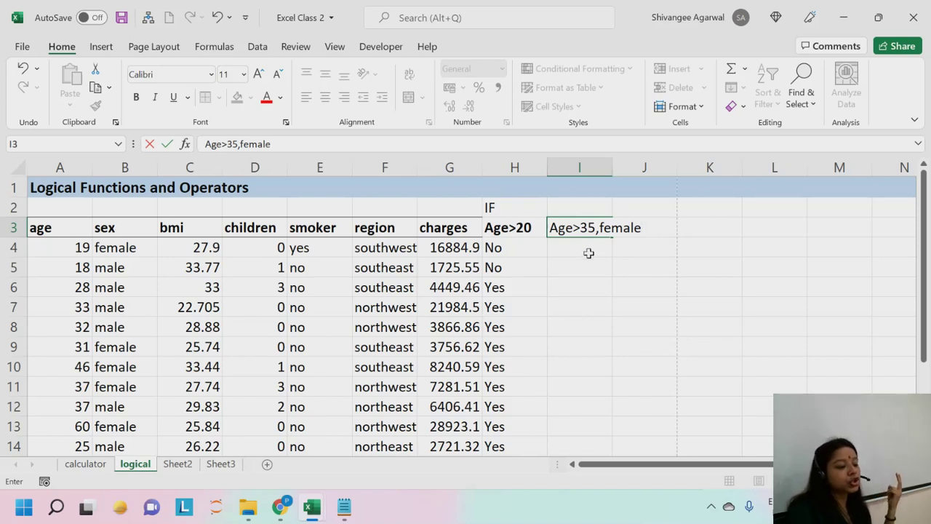
key("Return")
Make the I3 heading bold and auto-fit the width of column I to it
left_click(590, 227)
key("ctrl+b")
double_click(613, 168)
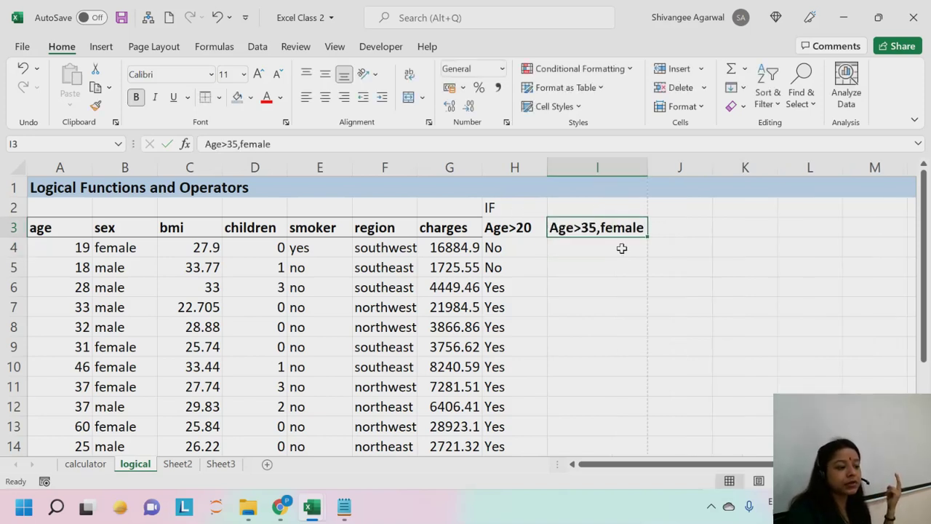
Check the age and sex values in rows 4, 9 and 10 against the over-35 and female conditions
left_click(619, 248)
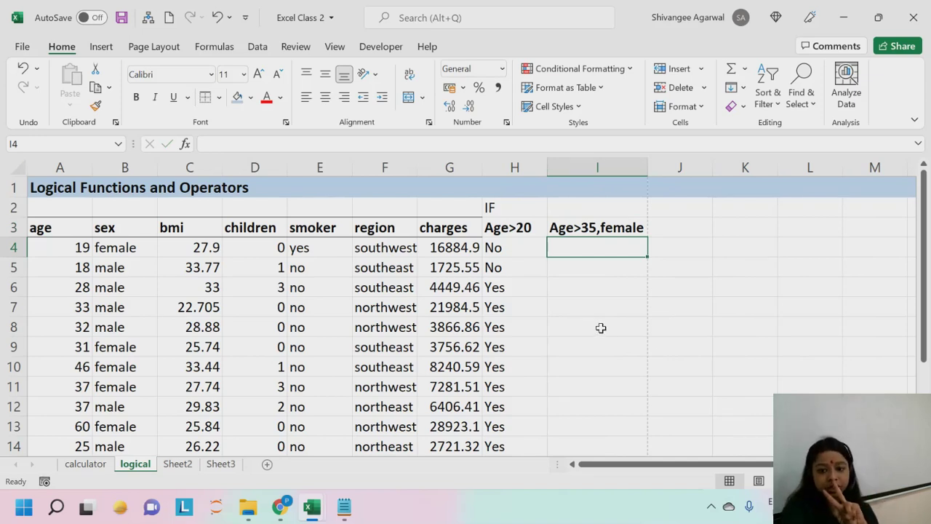
left_click(123, 246)
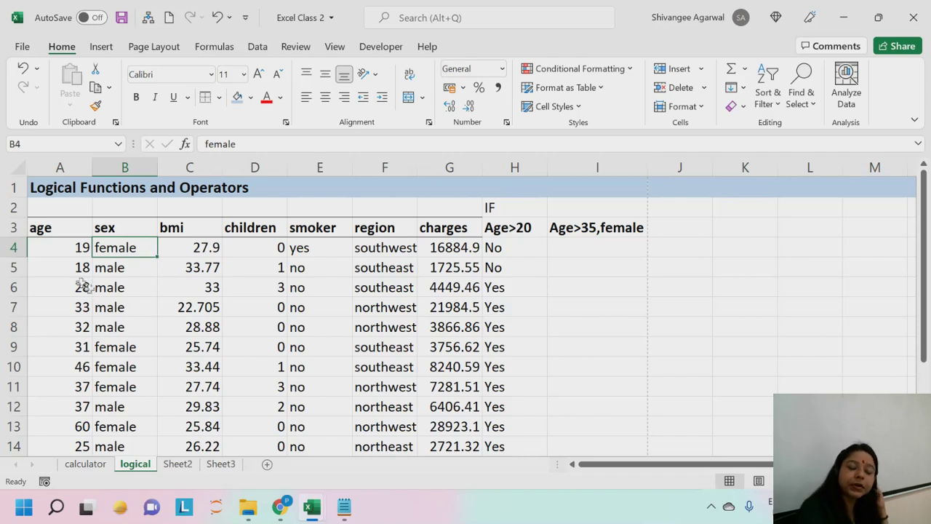
left_click(76, 251)
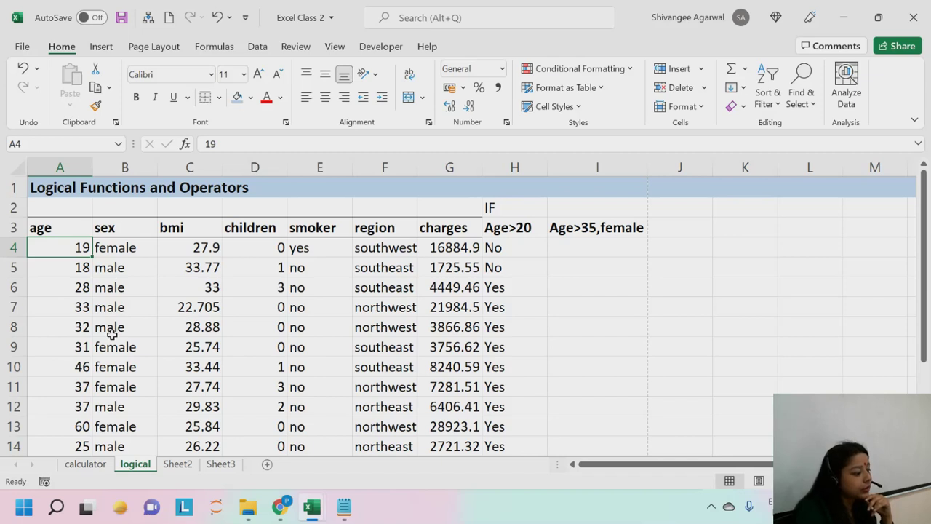
left_click_drag(113, 349, 48, 353)
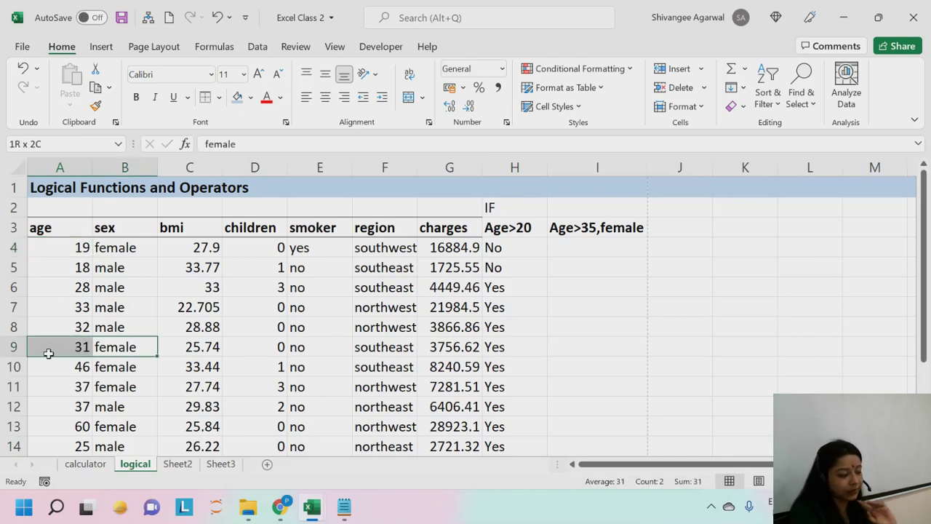
left_click_drag(48, 353, 50, 355)
left_click_drag(109, 362, 44, 367)
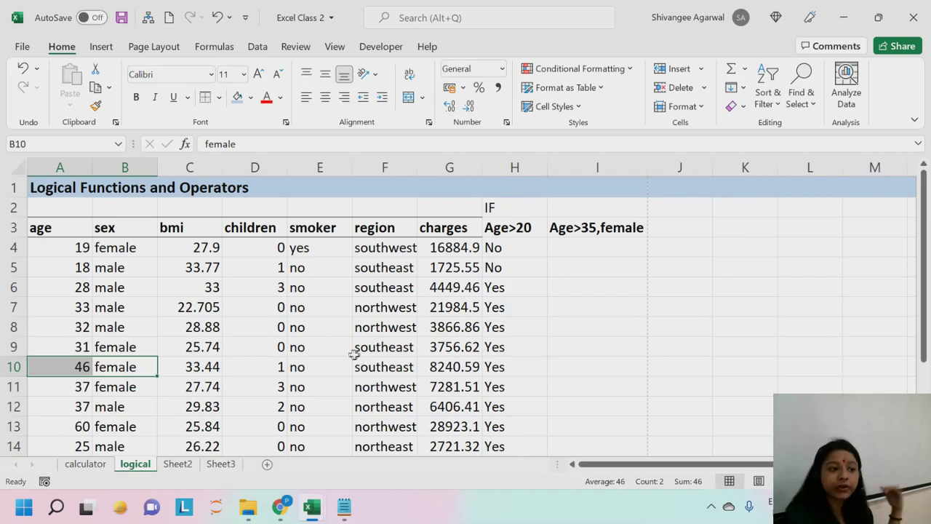
Begin an IF formula in I4 with a nested AND function as its logical test
left_click(620, 249)
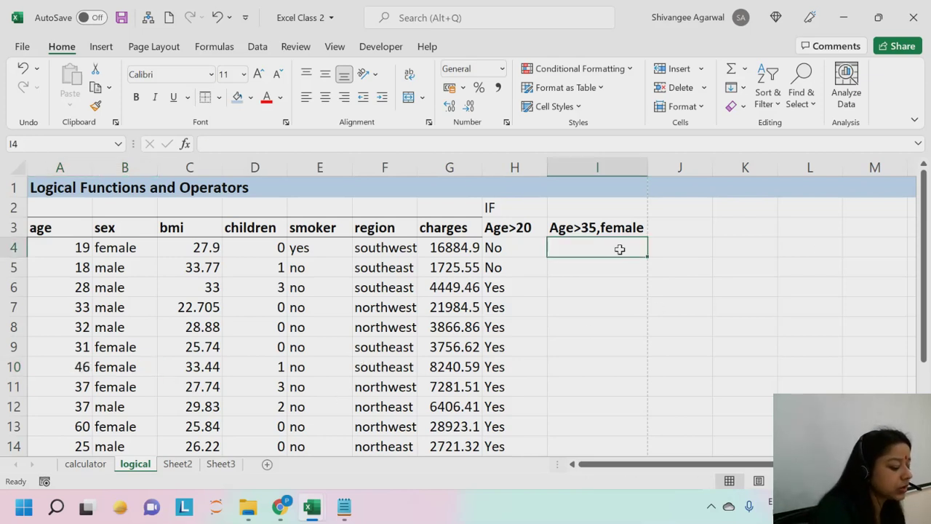
type("=IF(")
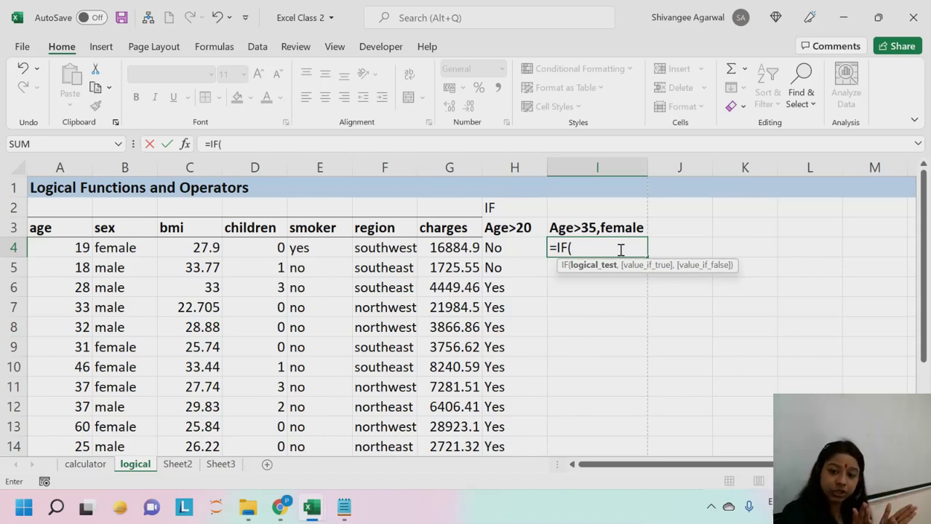
type("AND")
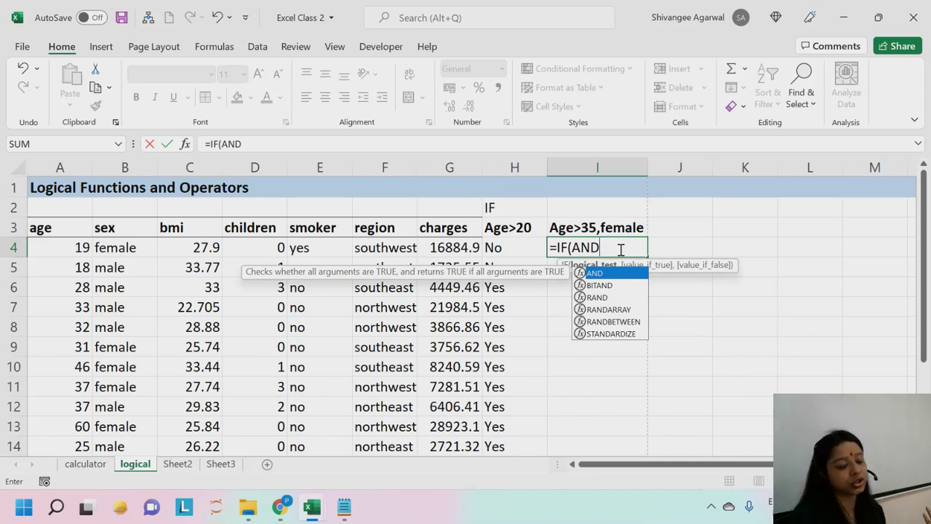
type("(")
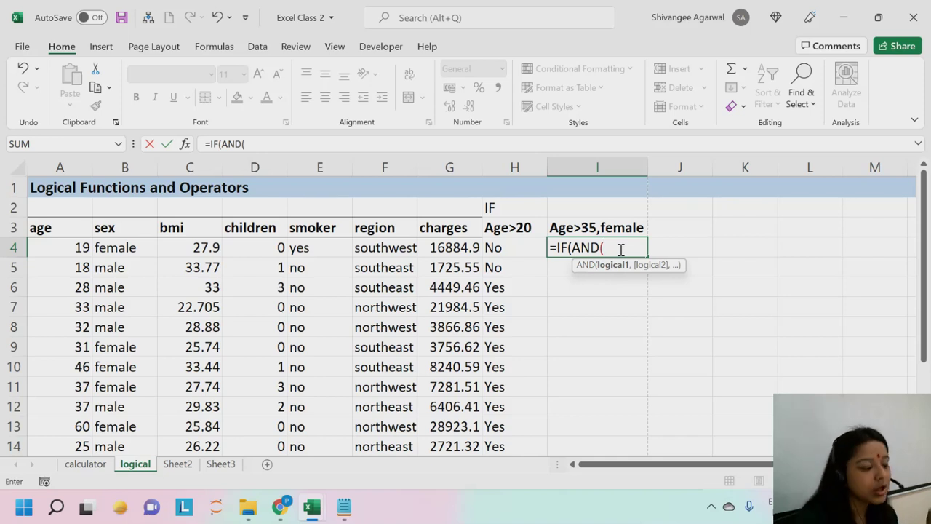
key("BackSpace")
key("BackSpace")
key("BackSpace")
key("BackSpace")
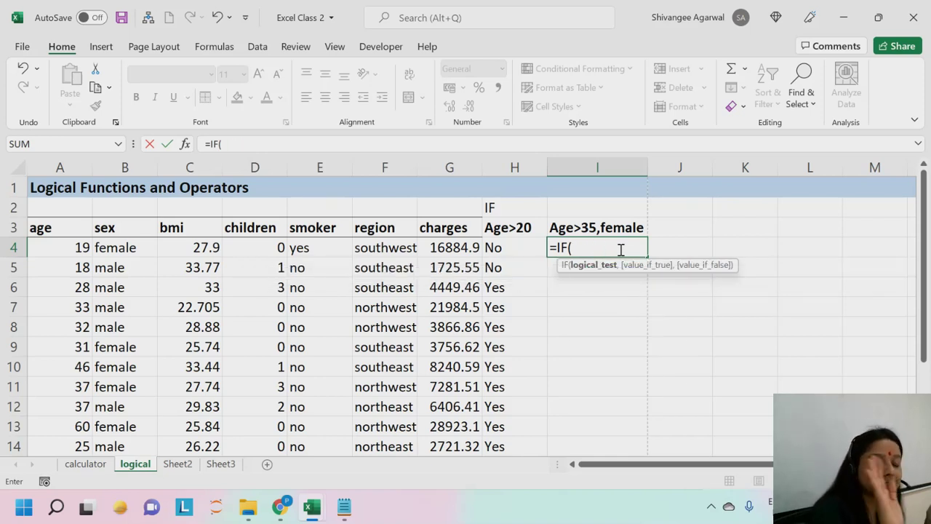
type("AND")
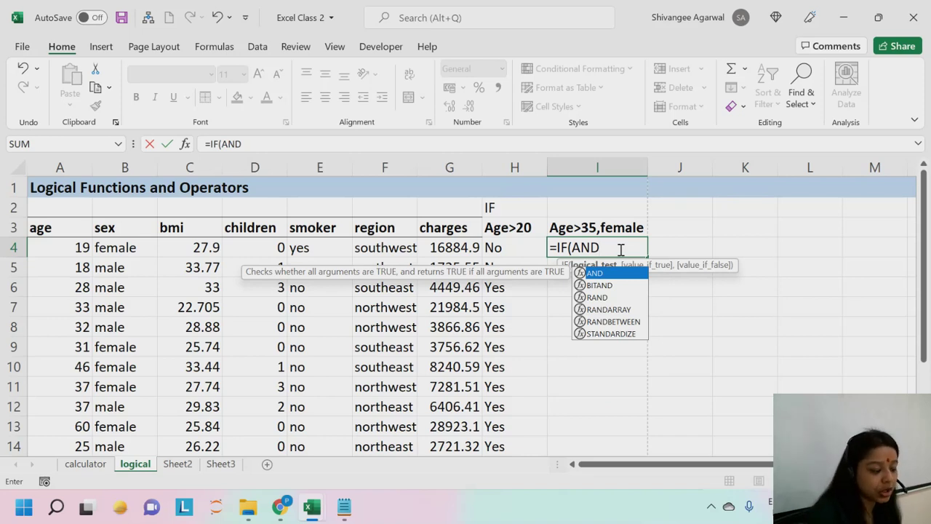
type("(")
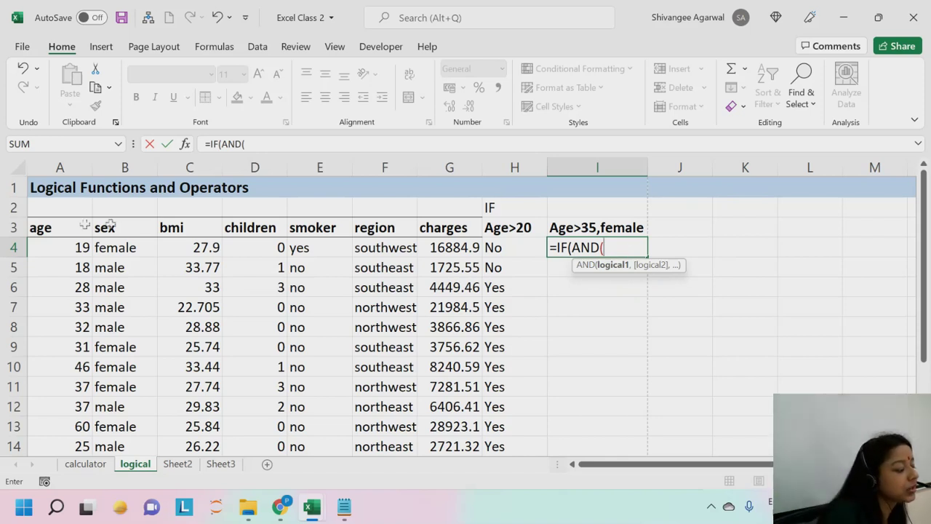
Give the AND function in I4 the two conditions A4>35 and B4="female"
left_click(65, 247)
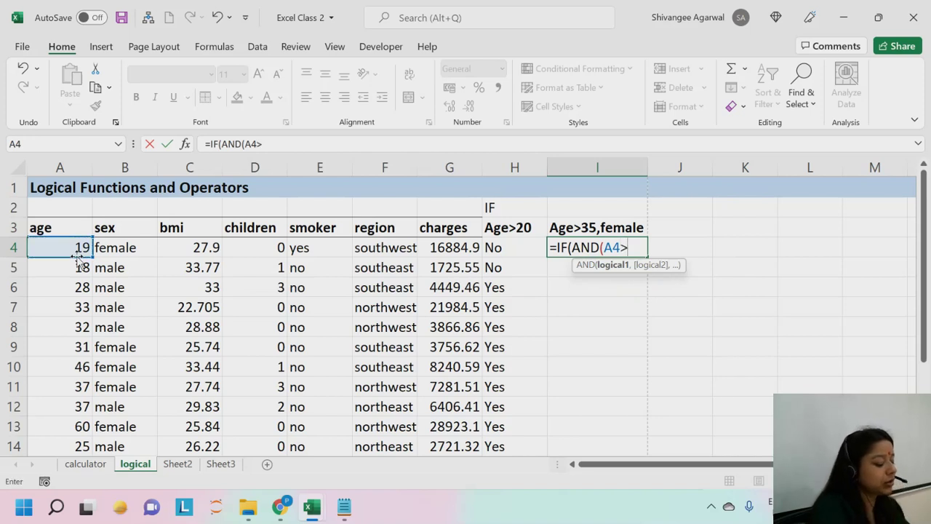
type(">35")
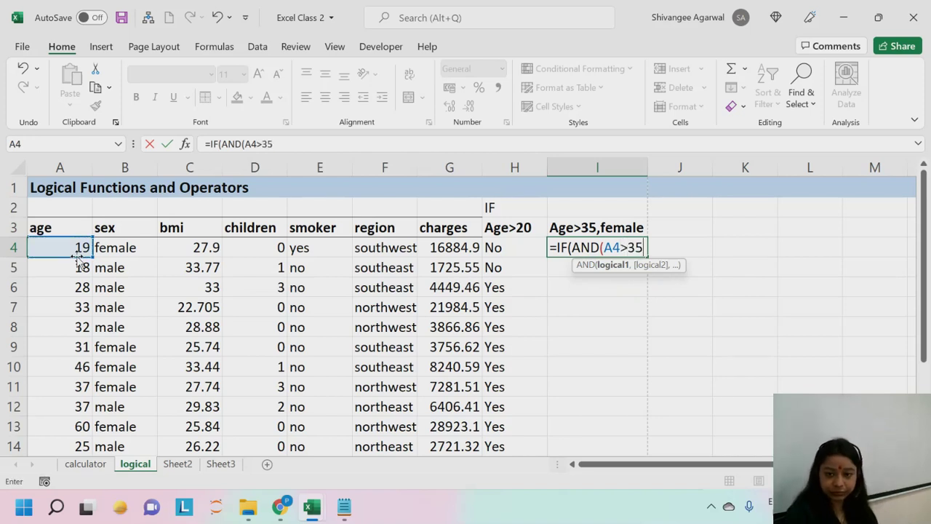
type(",")
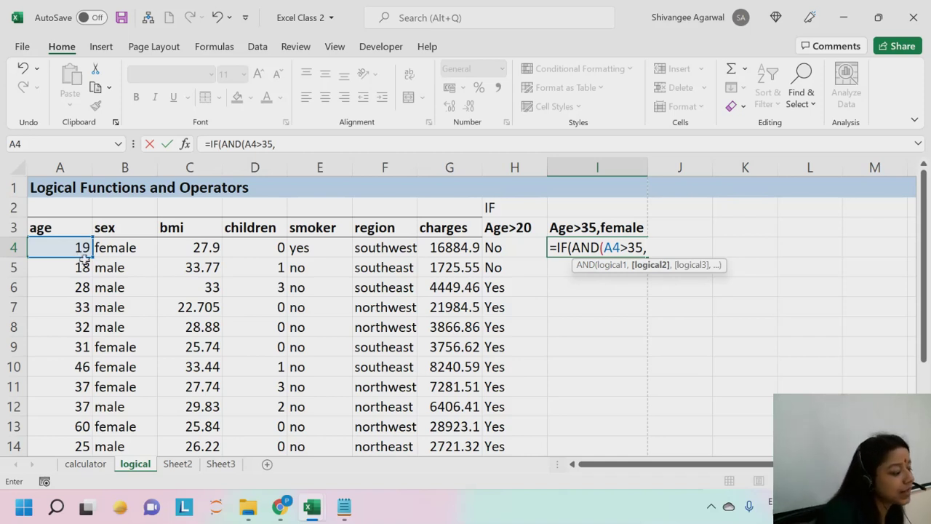
left_click(113, 246)
type("=")
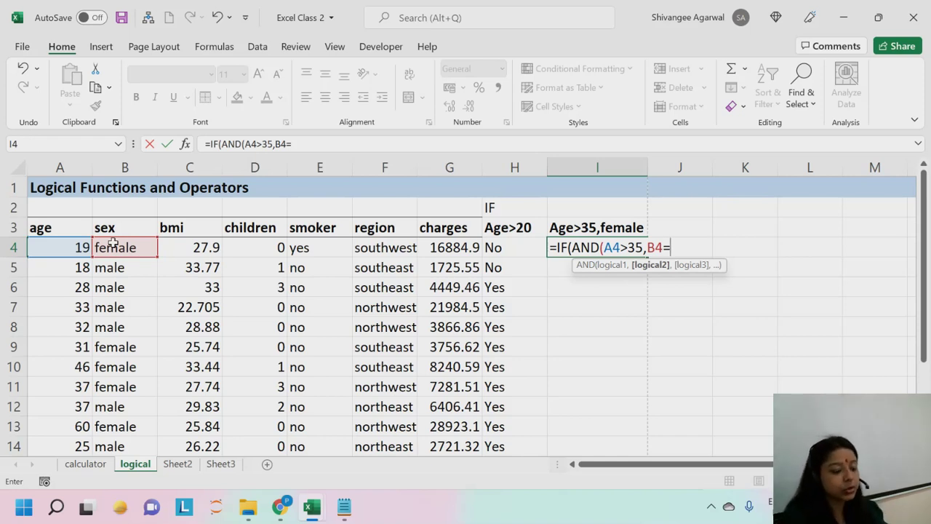
type("\"fe")
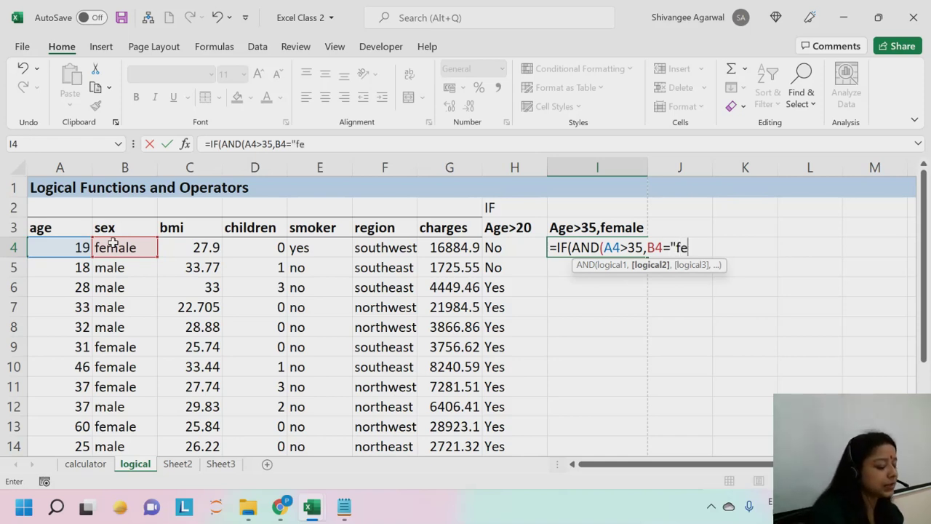
type("male\"")
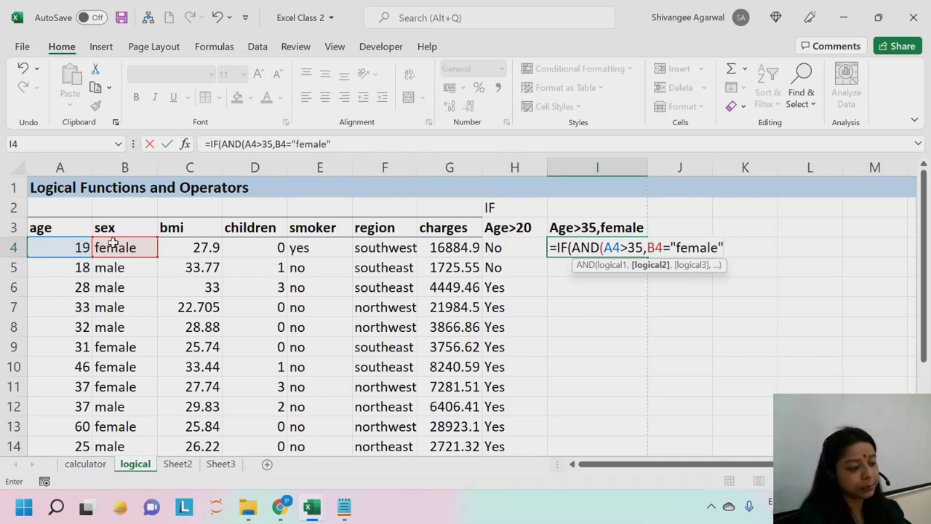
type(")")
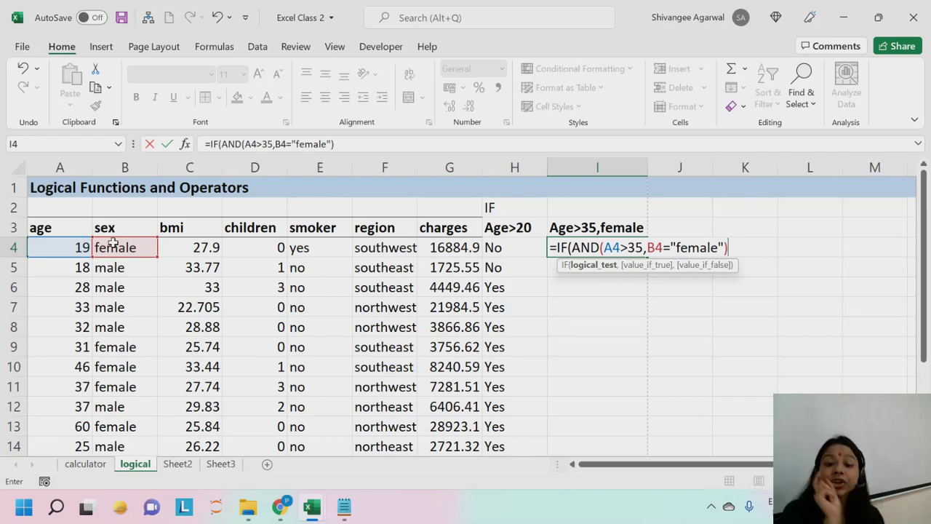
Complete the I4 formula so it returns "True" when both conditions are met and "False" otherwise
type(",")
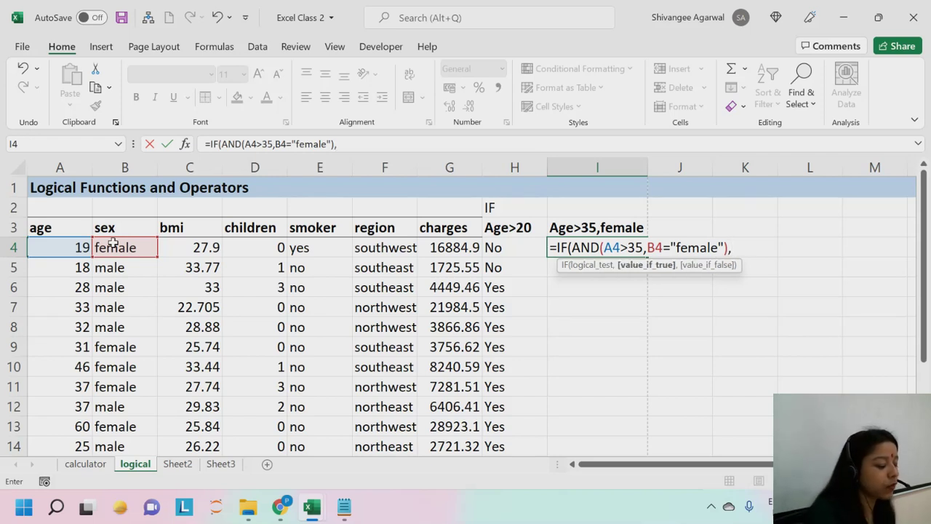
type("\"True\",\"N")
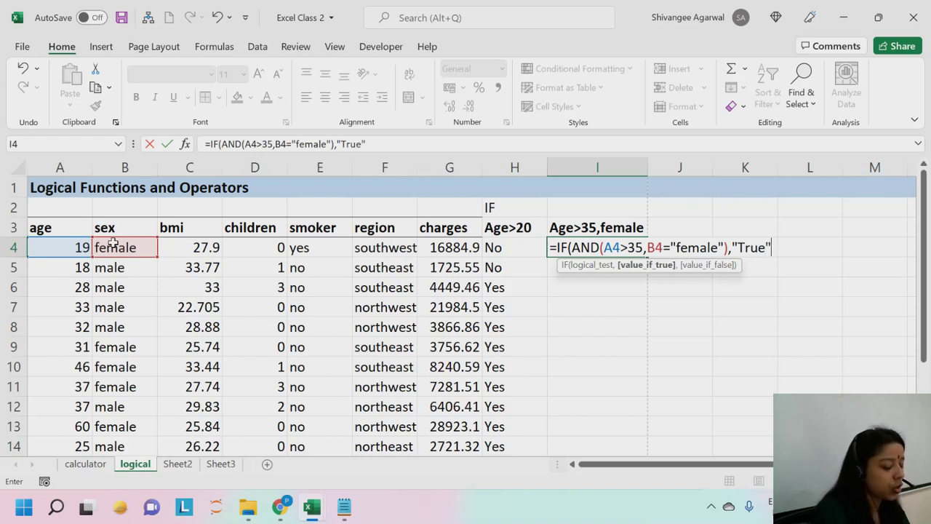
type("o\"")
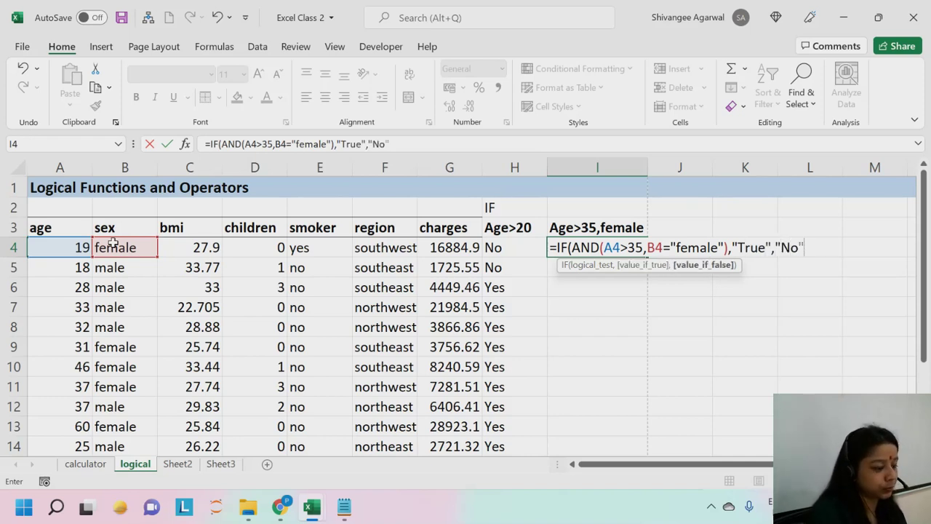
type(")")
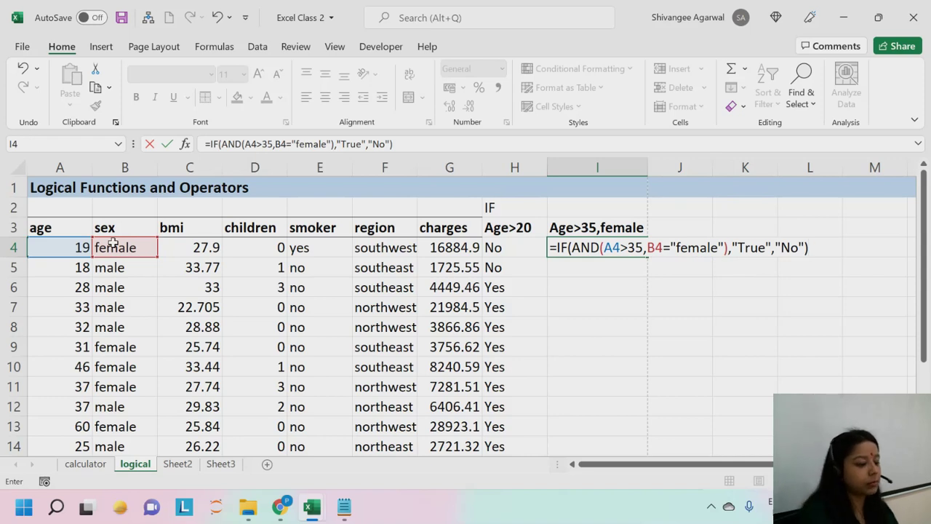
key("BackSpace")
key("BackSpace")
key("BackSpace")
key("BackSpace")
key("BackSpace")
type("\"")
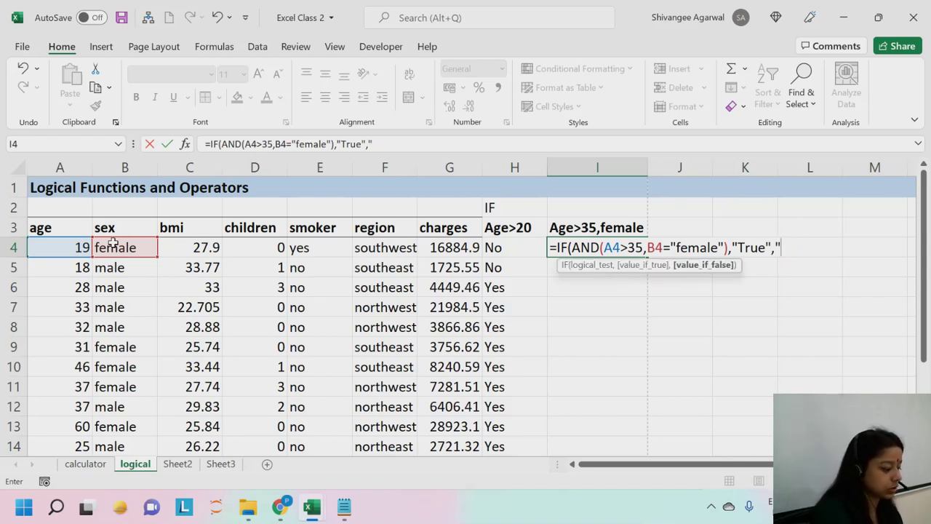
type("False")
type("\")")
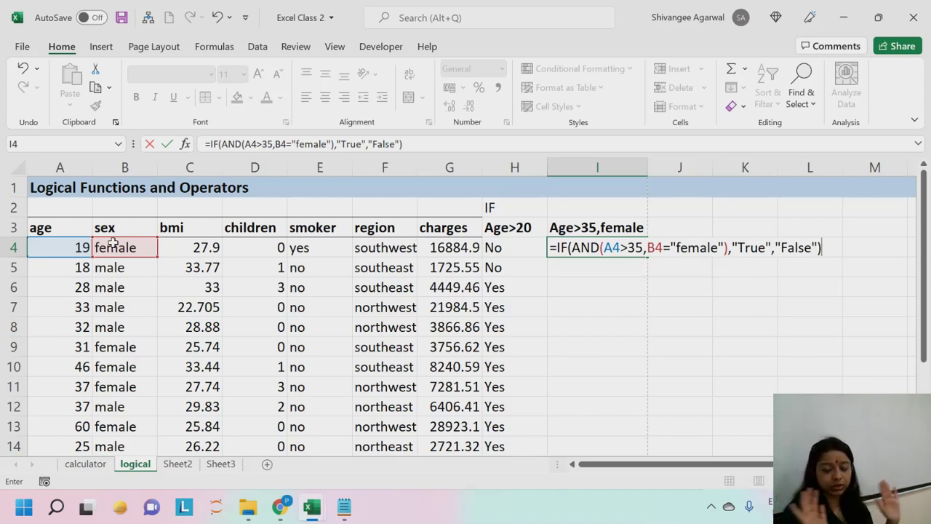
key("Return")
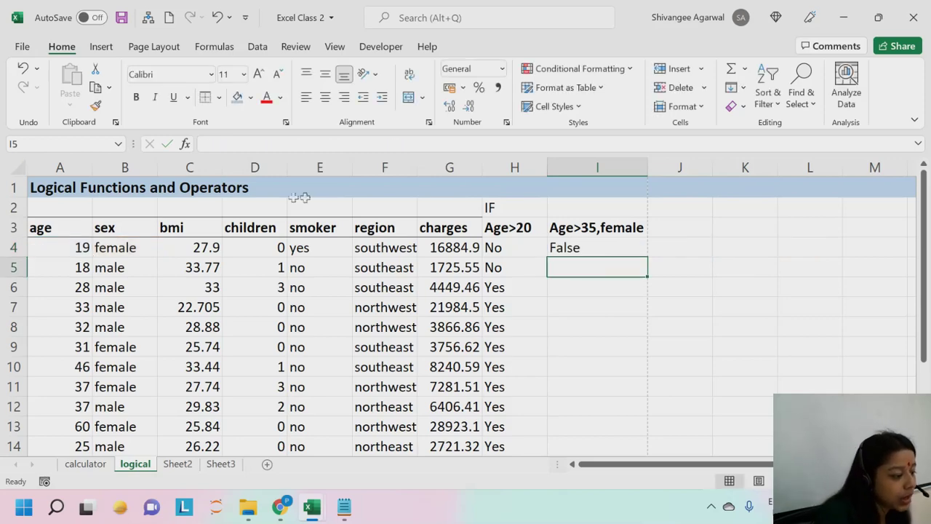
Fill the I4 formula down the Age>35,female column to the end of the table
left_click(636, 244)
double_click(644, 254)
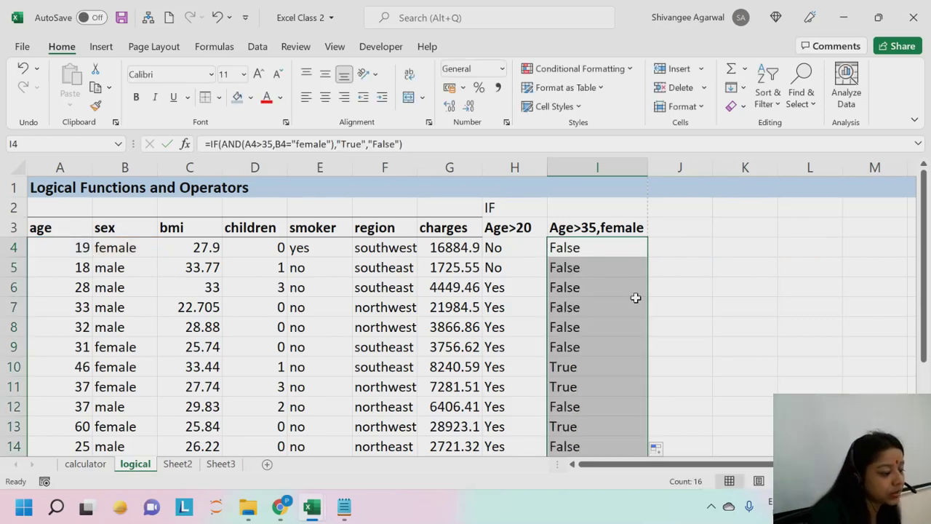
Check the rows flagged True in the Age>35,female column against their age and sex values
scroll(634, 312, "down", 2)
left_click_drag(582, 266, 45, 250)
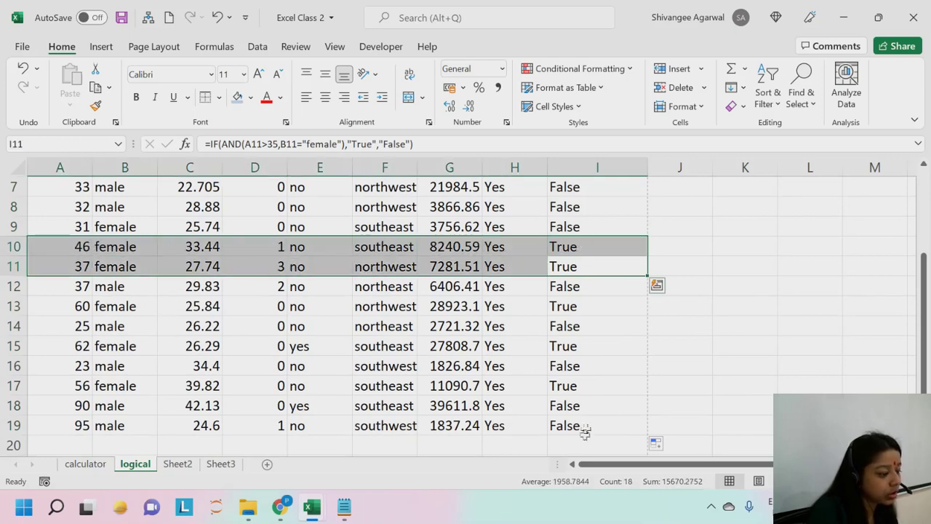
left_click_drag(588, 346, 14, 347)
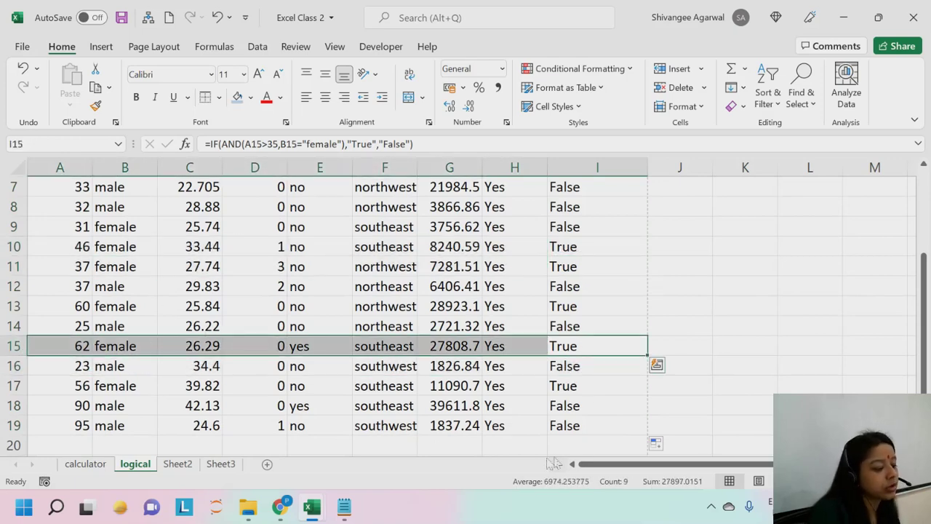
left_click_drag(584, 394, 370, 389)
scroll(427, 390, "up", 2)
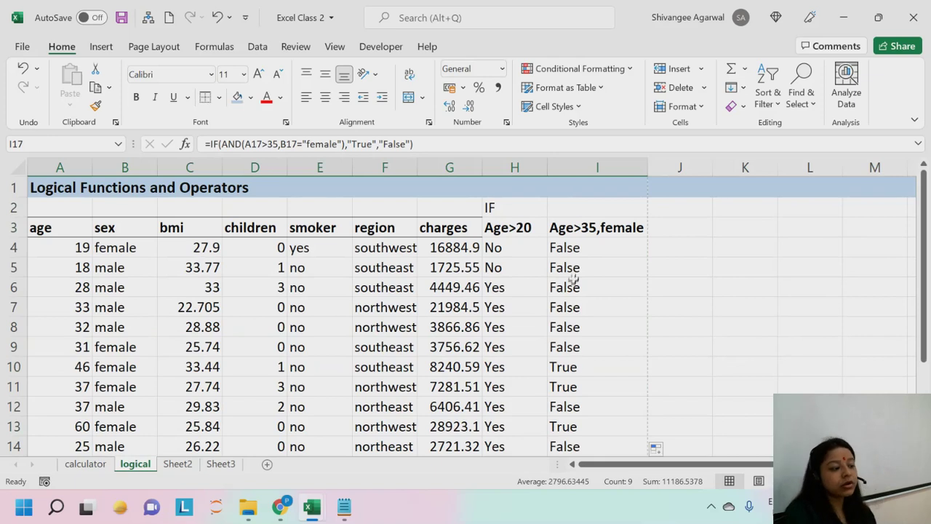
left_click(579, 249)
Label the Age>35,female column with "IF, AND" in cell I2
left_click(556, 211)
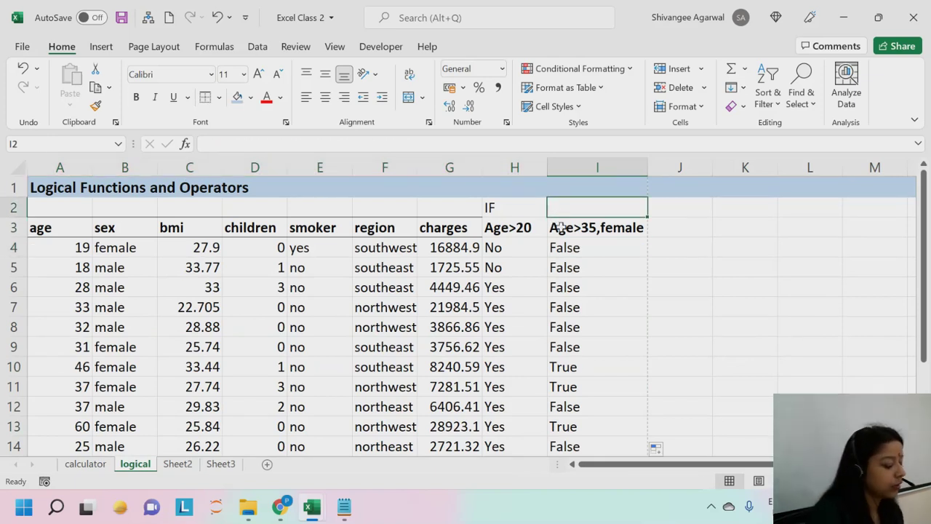
type("IF,")
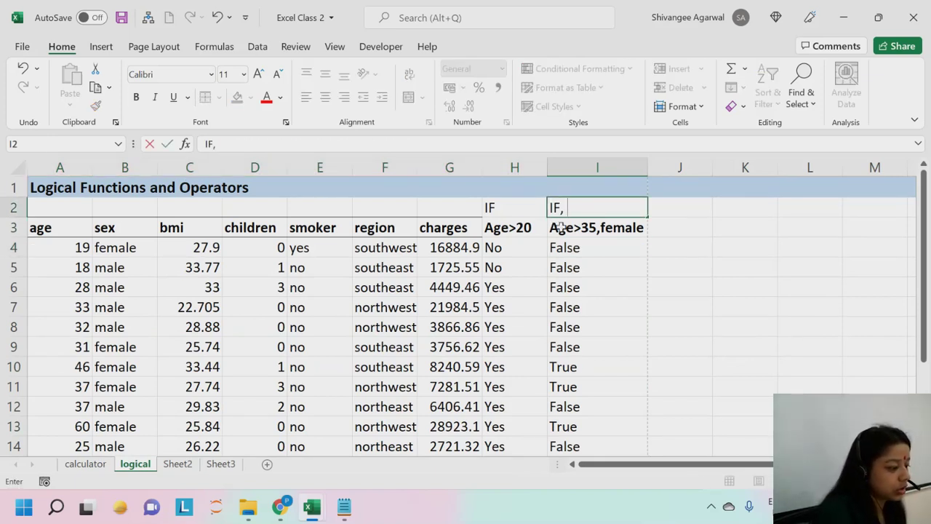
type(" AND")
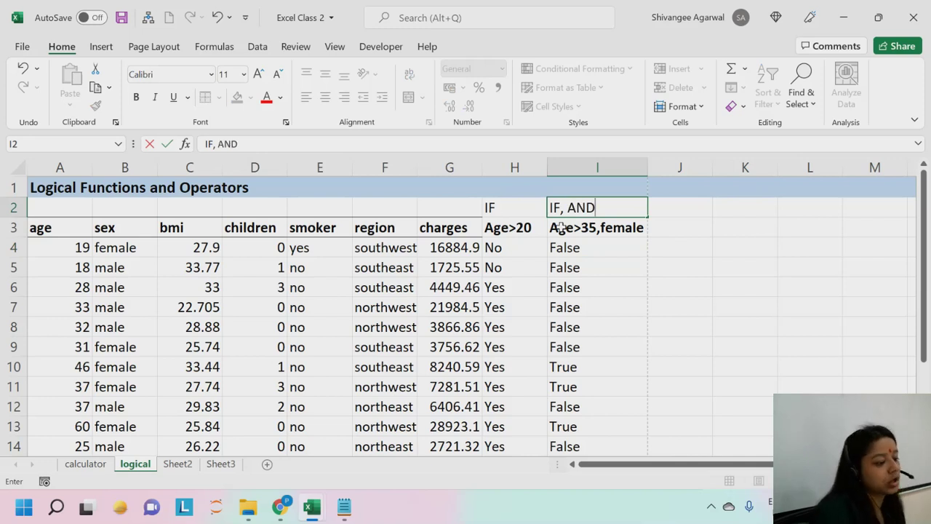
key("Return")
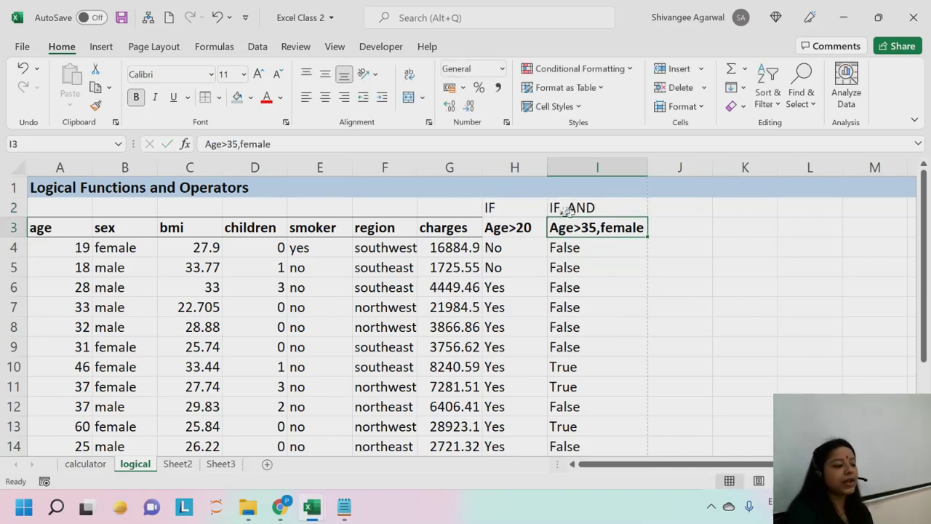
Change the font colour of the function labels in H2:L2 to the standard green
left_click_drag(495, 207, 786, 204)
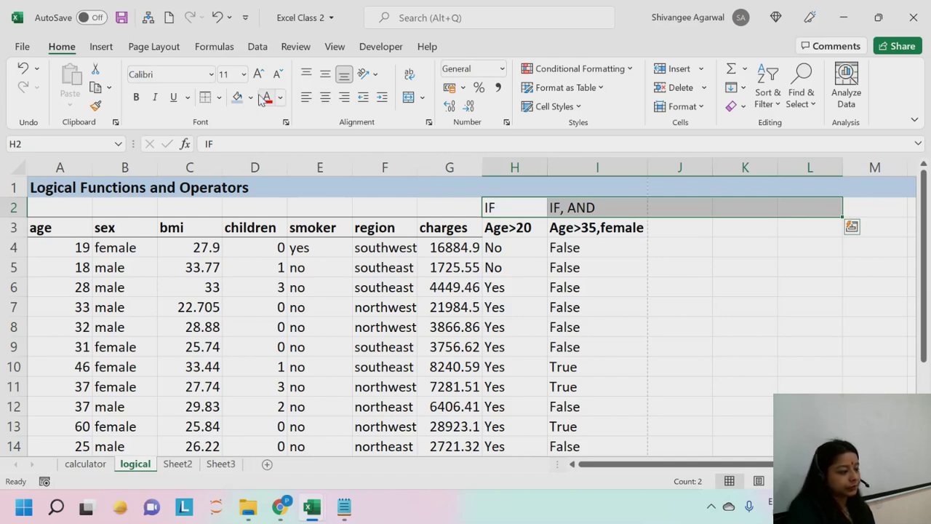
left_click(280, 98)
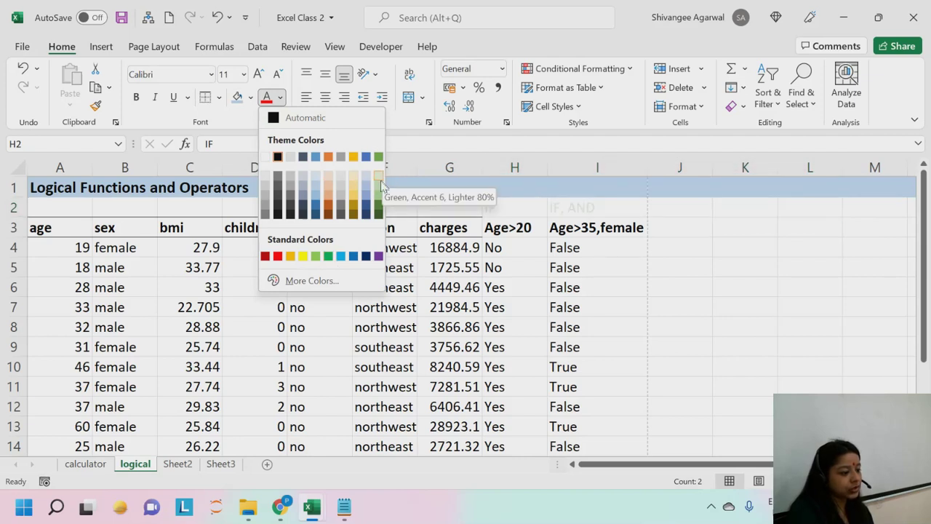
left_click(328, 259)
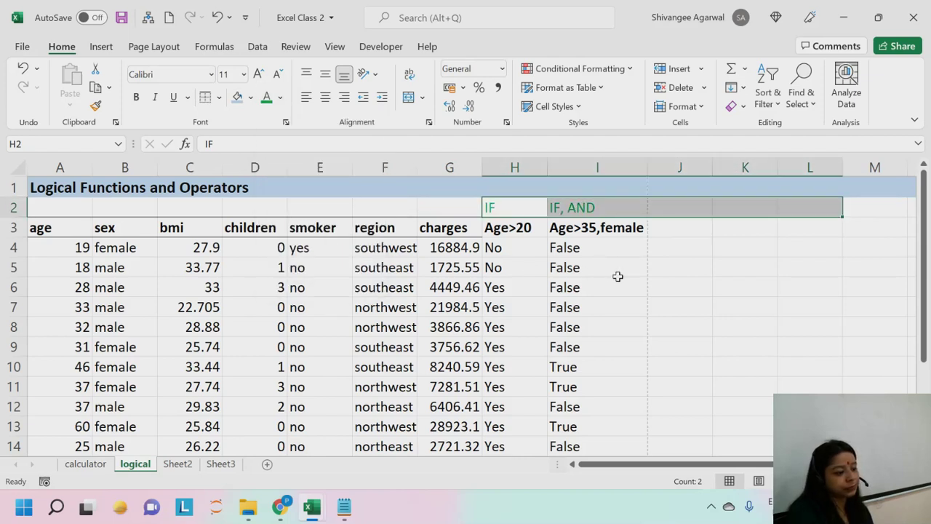
left_click(618, 275)
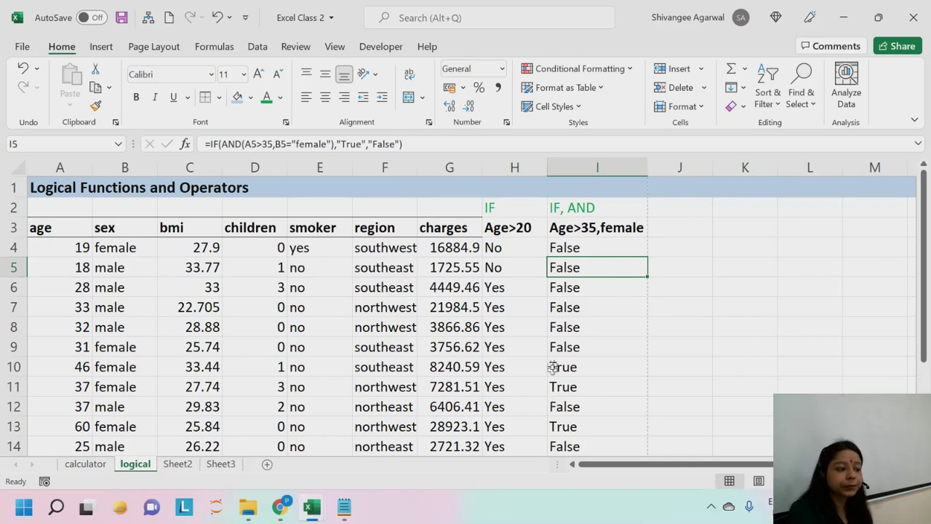
Apply a thick bottom border to the header cells H3:K3
left_click_drag(501, 221, 720, 230)
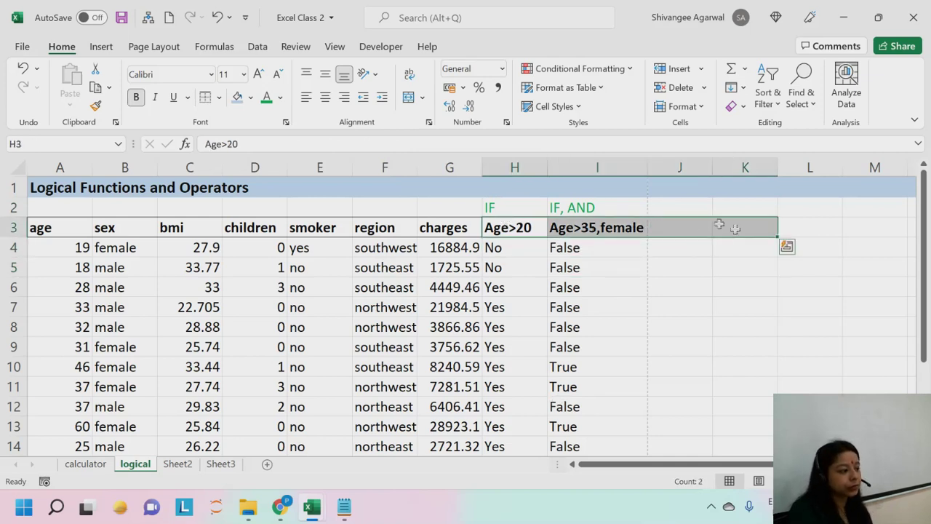
left_click(187, 97)
left_click(219, 97)
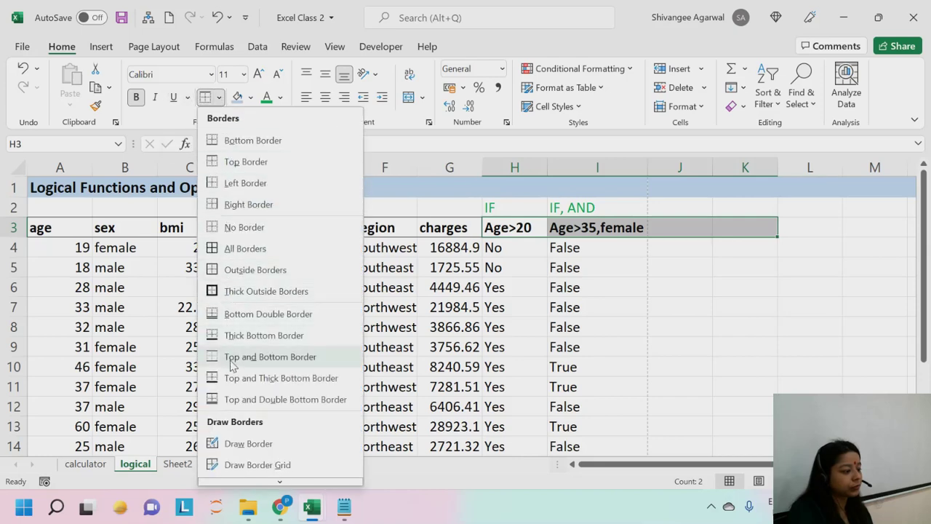
left_click(263, 335)
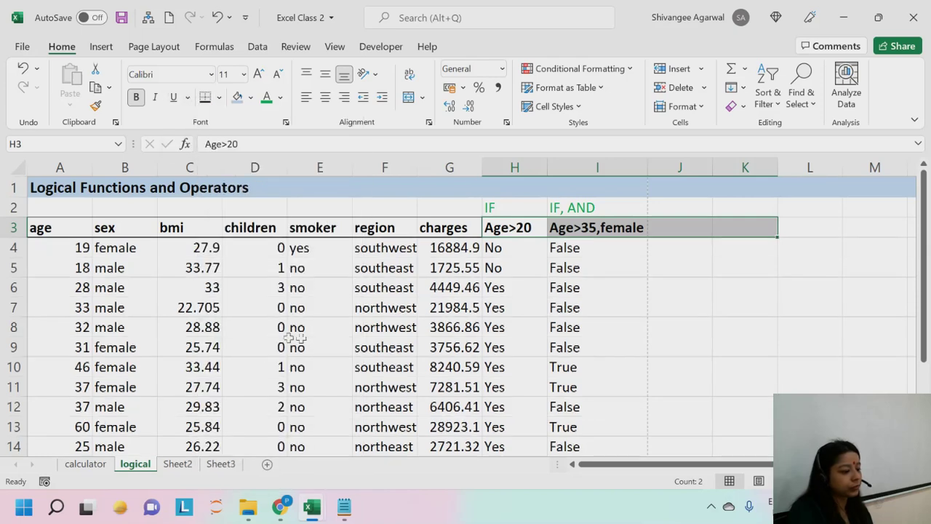
left_click(514, 367)
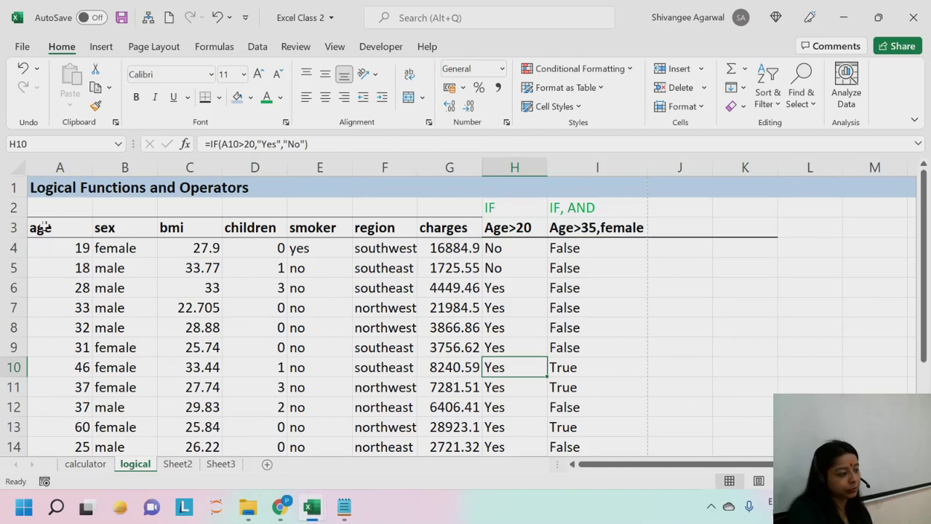
left_click_drag(41, 228, 748, 235)
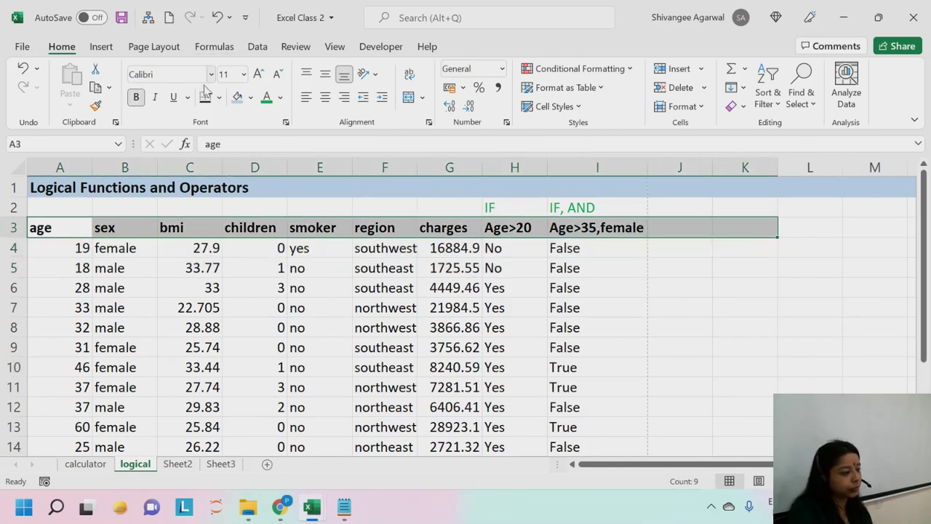
left_click(277, 224)
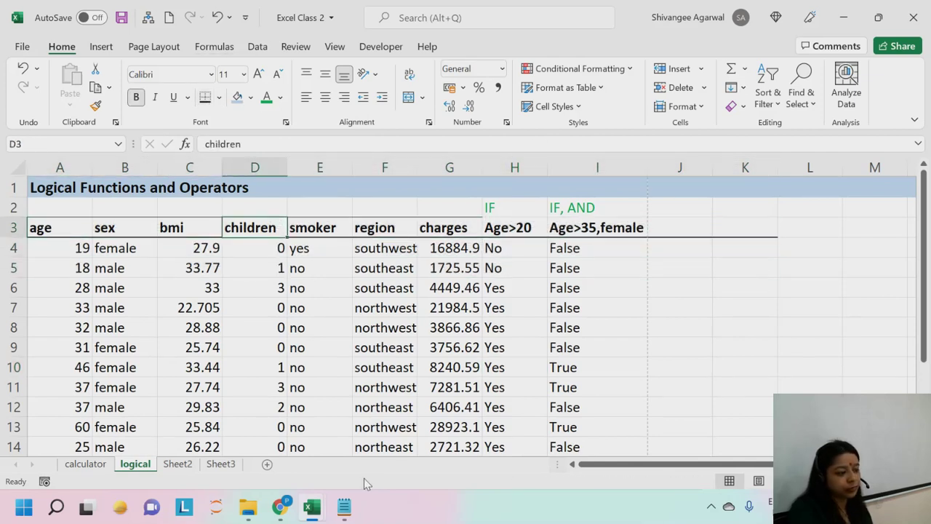
Add a left border along the Age>20 column from H3 to H19 to separate the formulas from the data
left_click(502, 163)
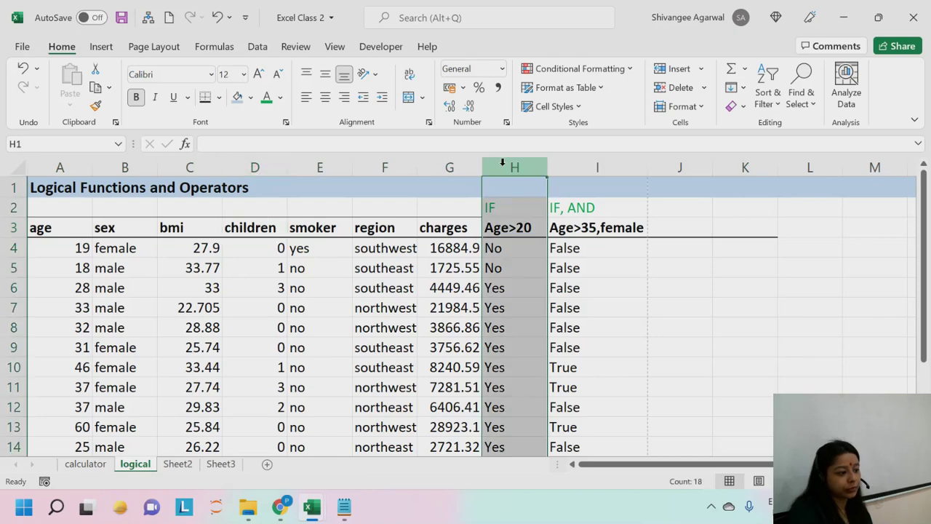
left_click(218, 97)
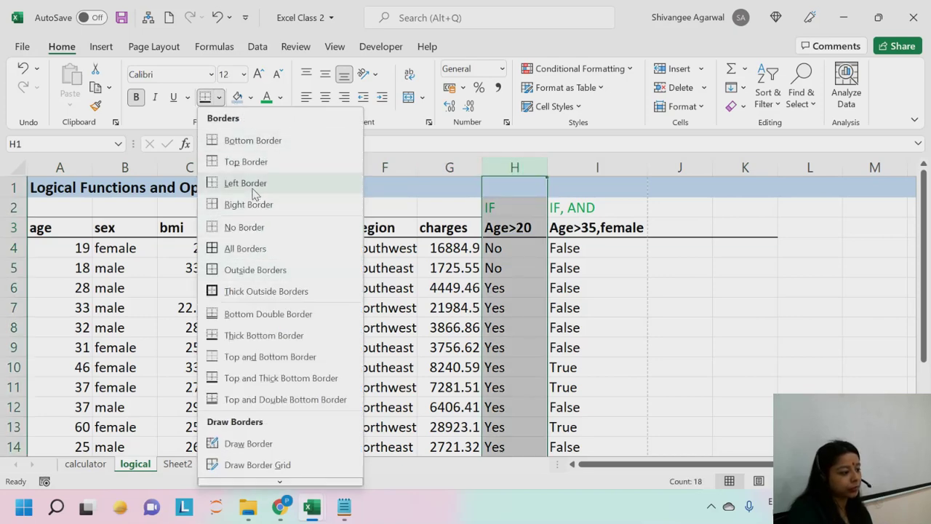
left_click(507, 228)
left_click_drag(507, 228, 512, 429)
scroll(331, 301, "up", 2)
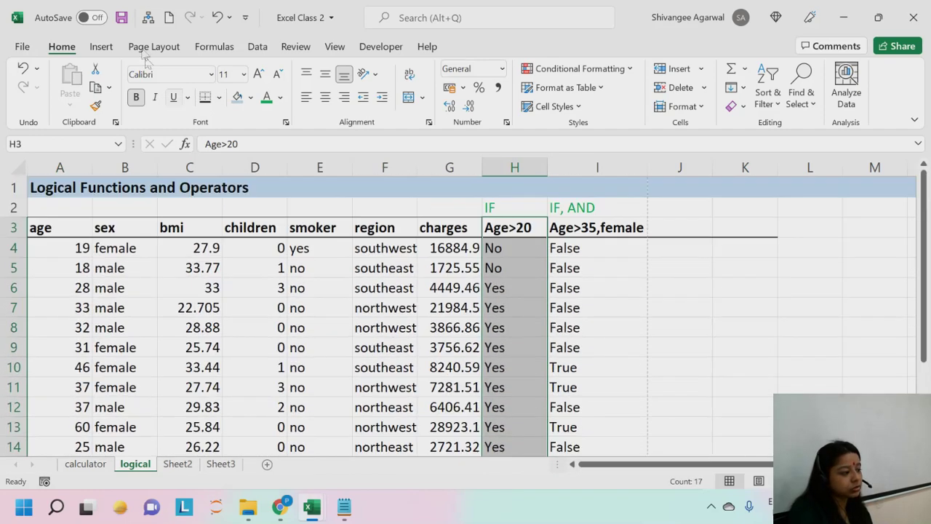
left_click(219, 96)
left_click(246, 182)
left_click(385, 328)
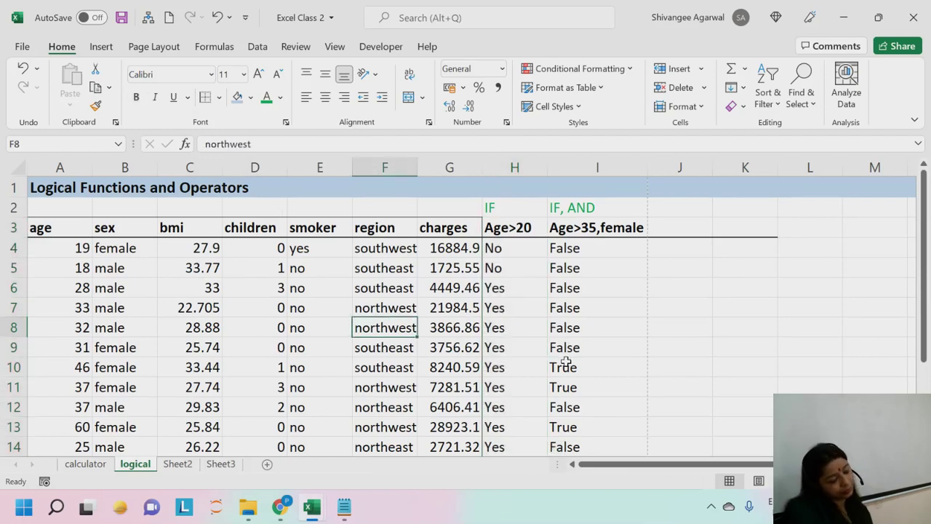
scroll(564, 364, "down", 2)
scroll(562, 363, "up", 2)
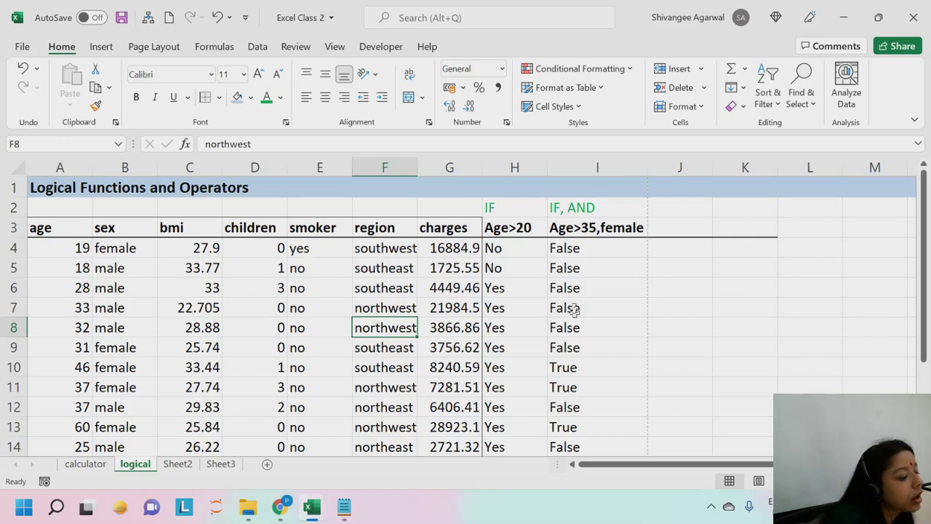
Enter the function label "IF, OR" in cell J2
left_click(582, 227)
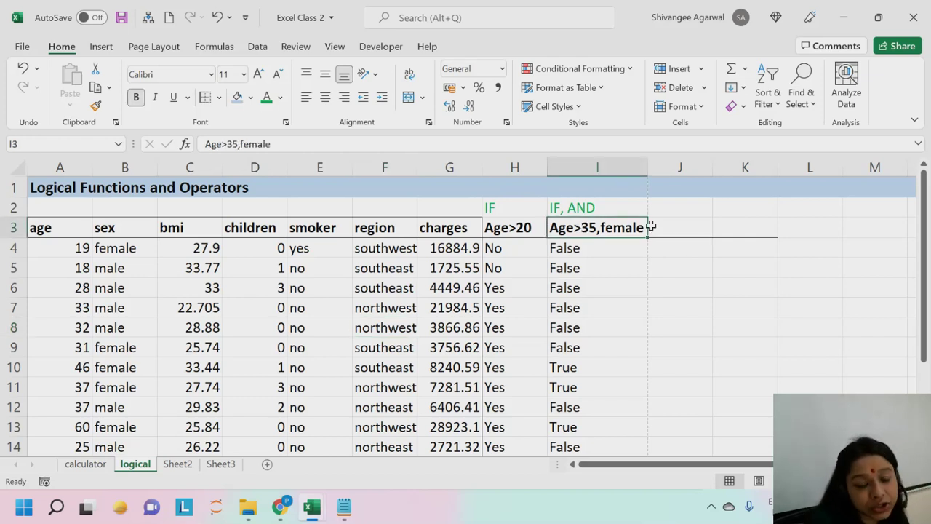
left_click(679, 212)
type("IF")
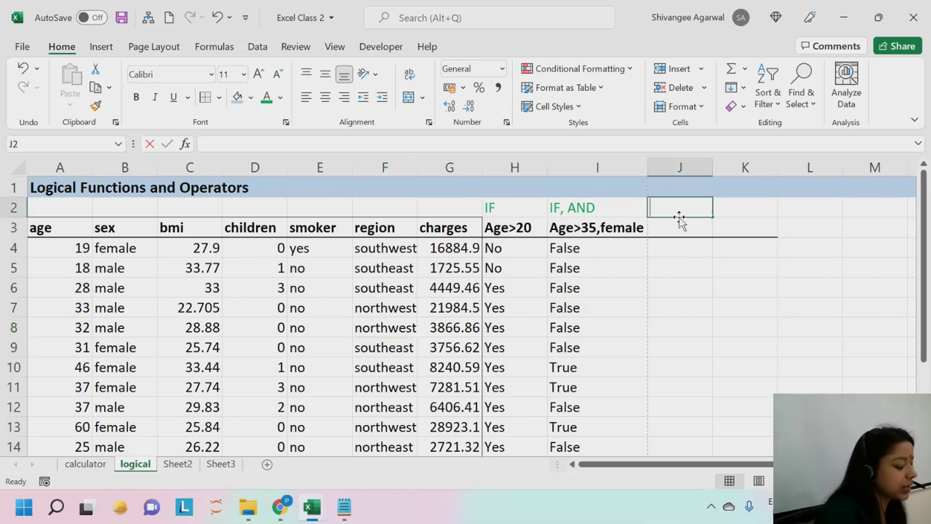
type(", OR")
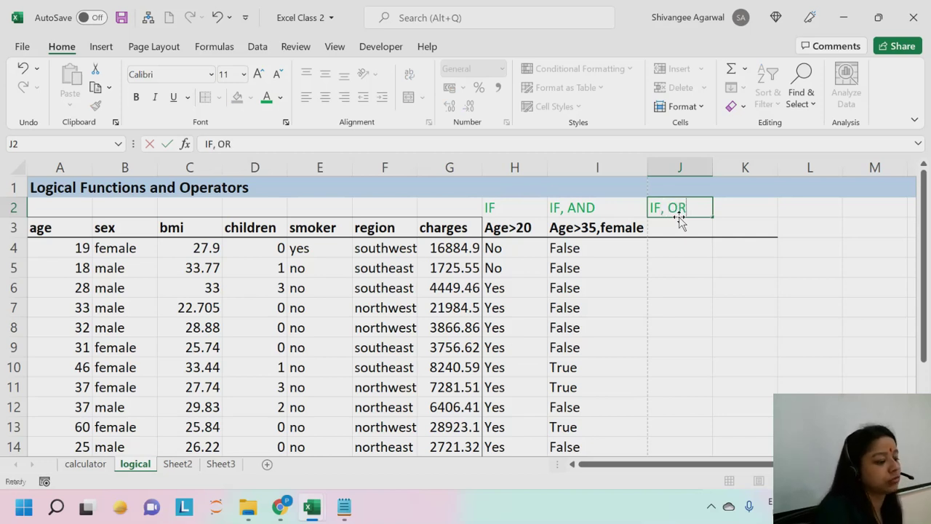
key("Return")
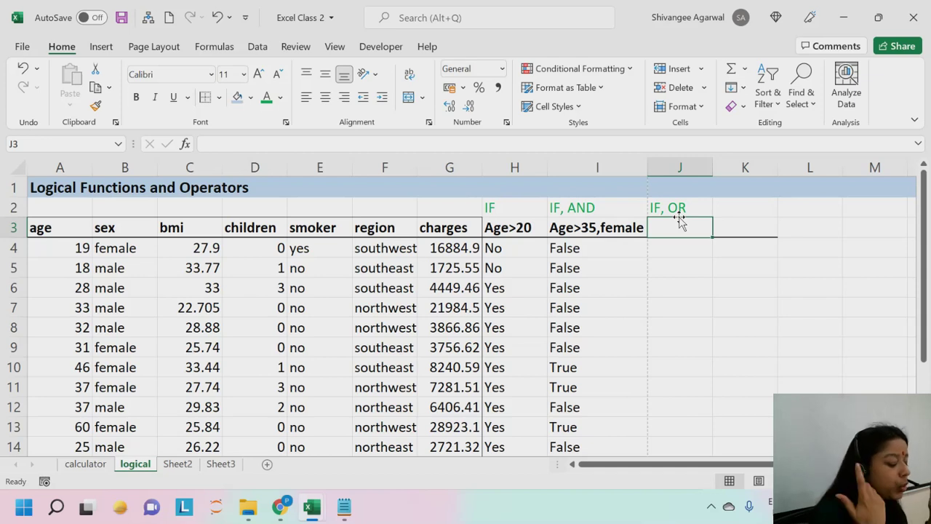
Enter the column header "male or smoker" in cell J3
type("male")
key("BackSpace")
key("BackSpace")
key("BackSpace")
key("BackSpace")
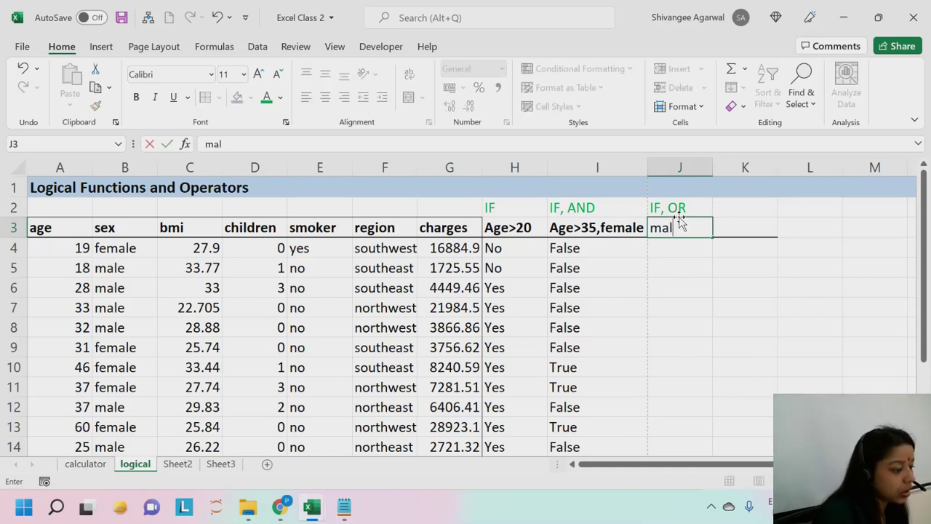
type("mae")
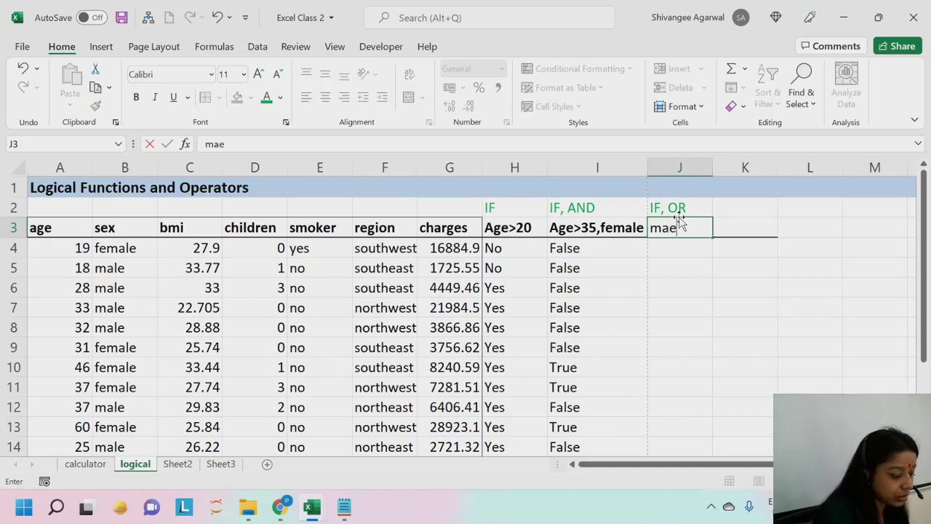
key("BackSpace")
type("le o")
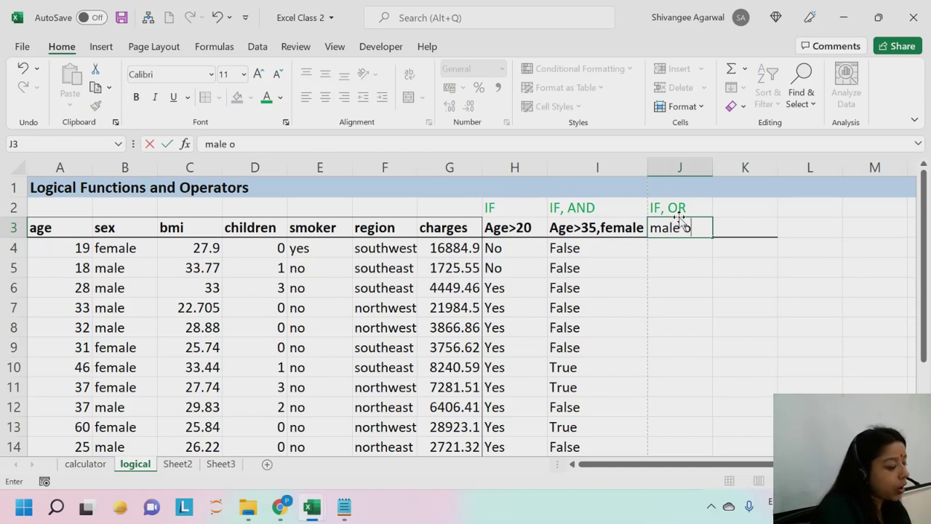
type("r smoker")
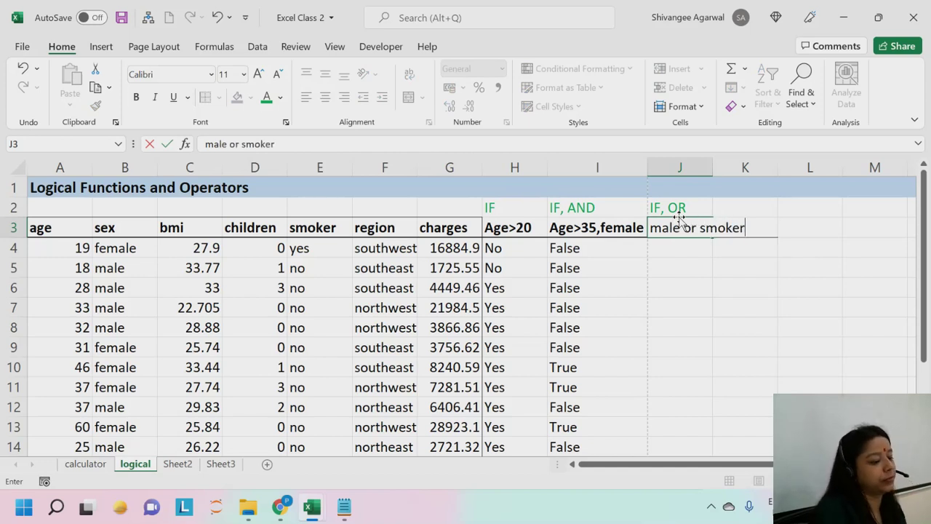
key("Return")
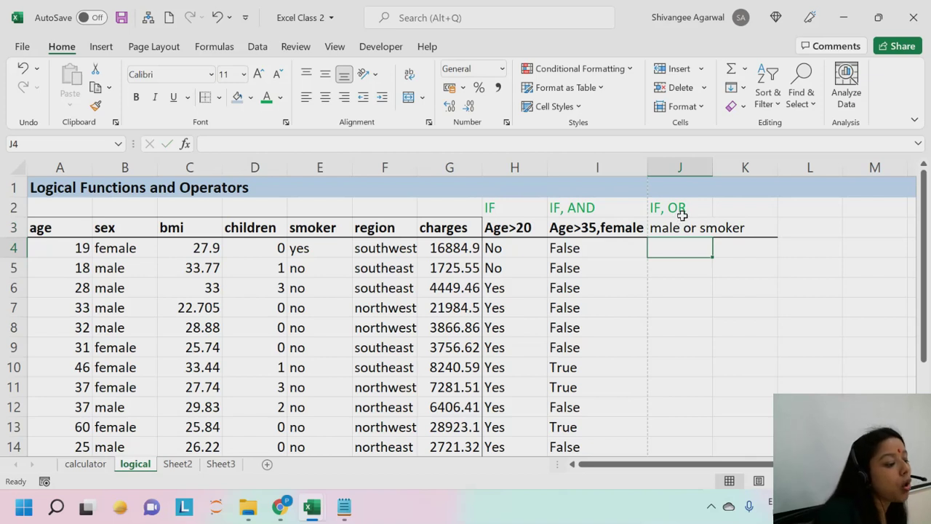
Make the "male or smoker" header in J3 bold and autofit the width of column J
left_click(674, 228)
key("ctrl+b")
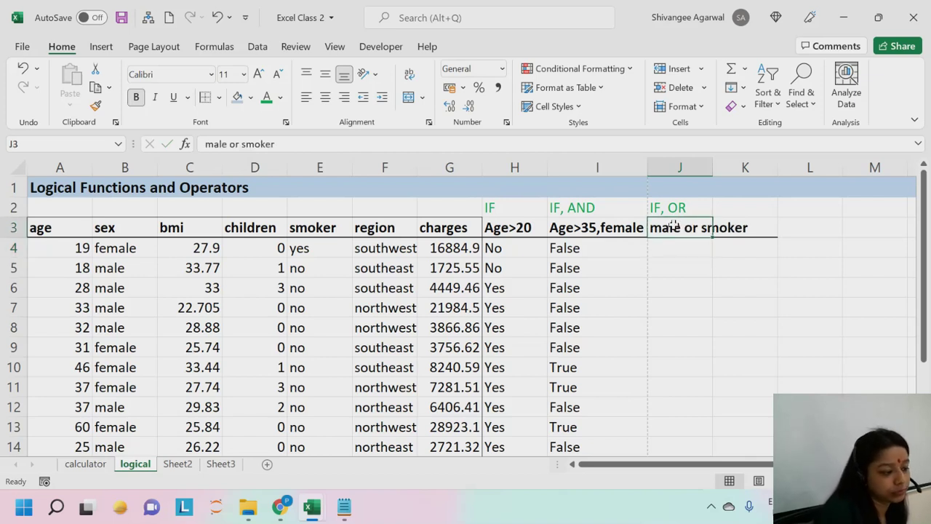
double_click(713, 161)
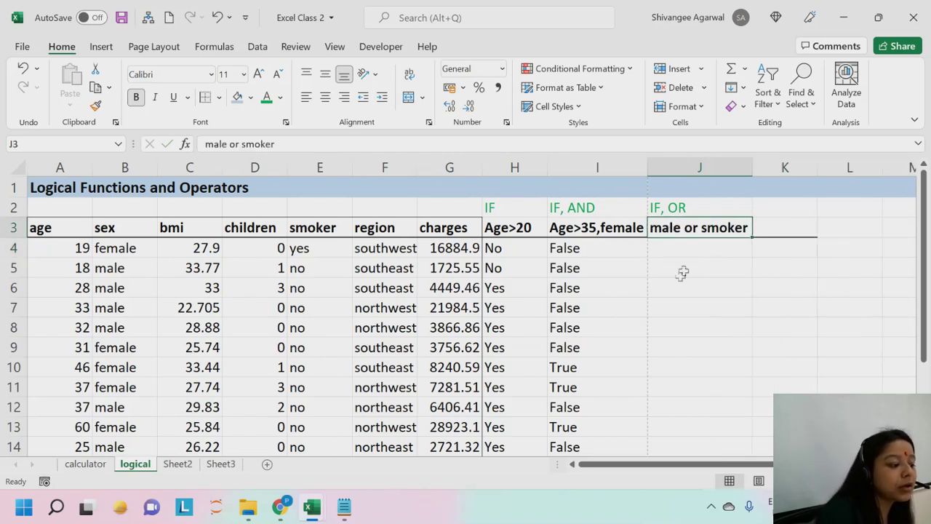
Examine the sex and smoker values in row 5 against the "male or smoker" condition
left_click(678, 268)
left_click(681, 251)
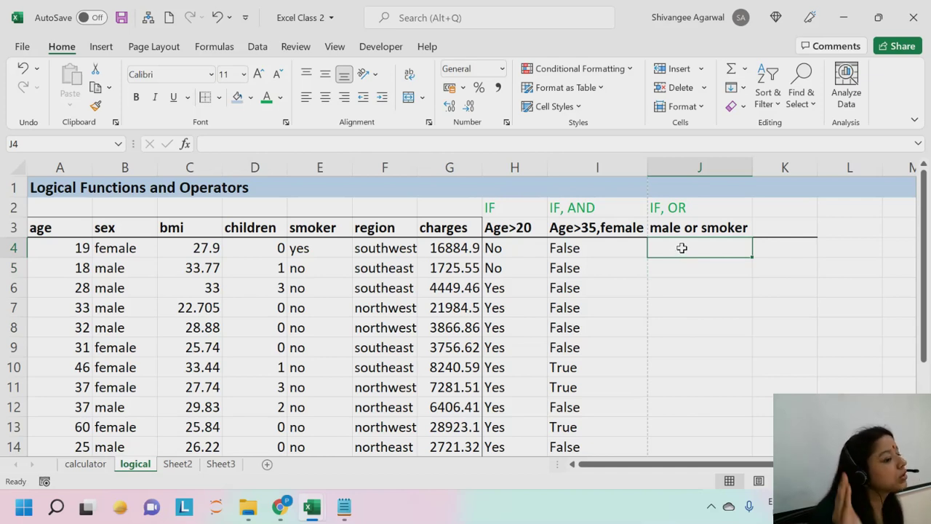
left_click(86, 266)
left_click(138, 267)
left_click_drag(294, 267, 95, 270)
left_click(320, 266)
left_click(109, 267)
left_click(281, 266)
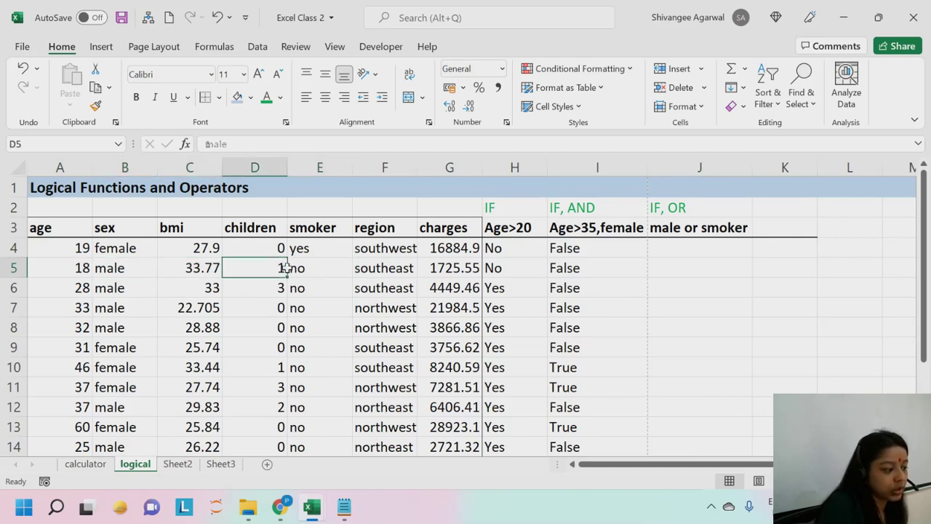
Enter the formula =OR(B4="male",E4="yes") in cell J4 to test for male or smoker
left_click(305, 268)
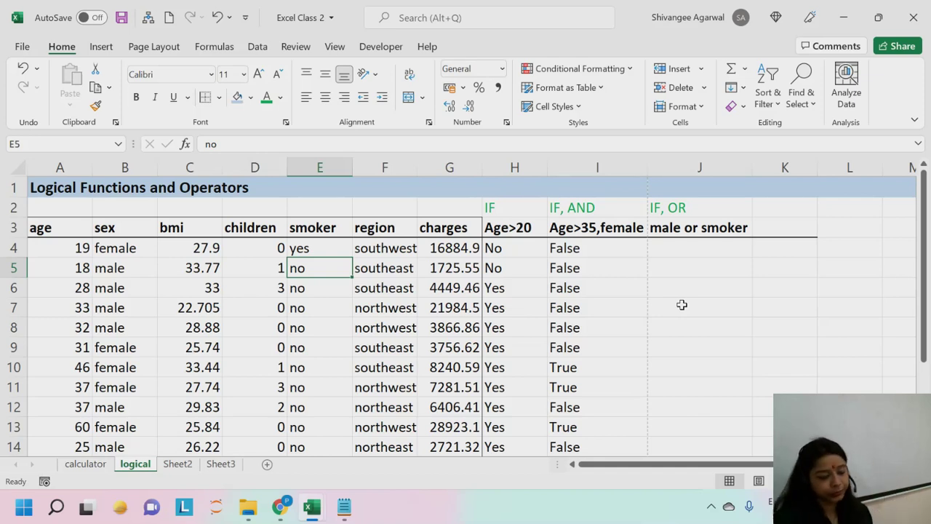
left_click(675, 252)
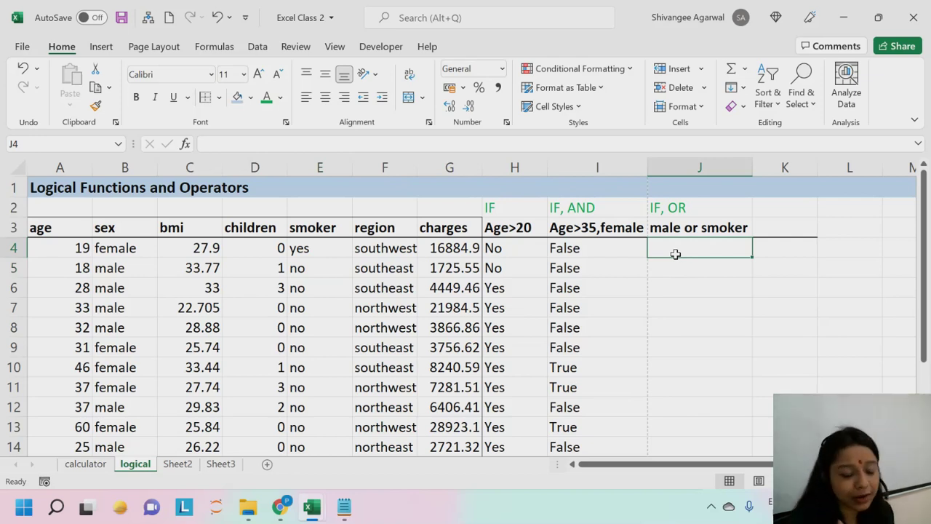
type("OR")
key("BackSpace")
key("BackSpace")
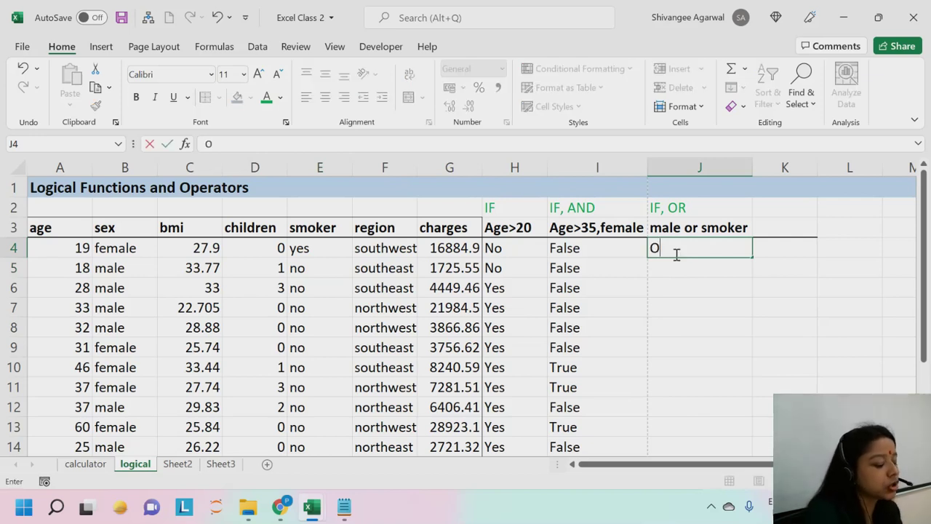
type("=OR(")
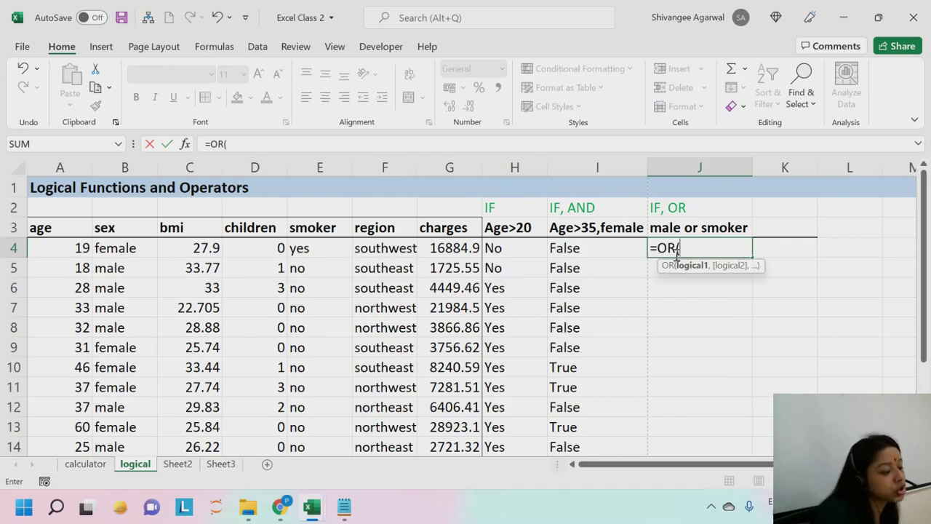
left_click(114, 248)
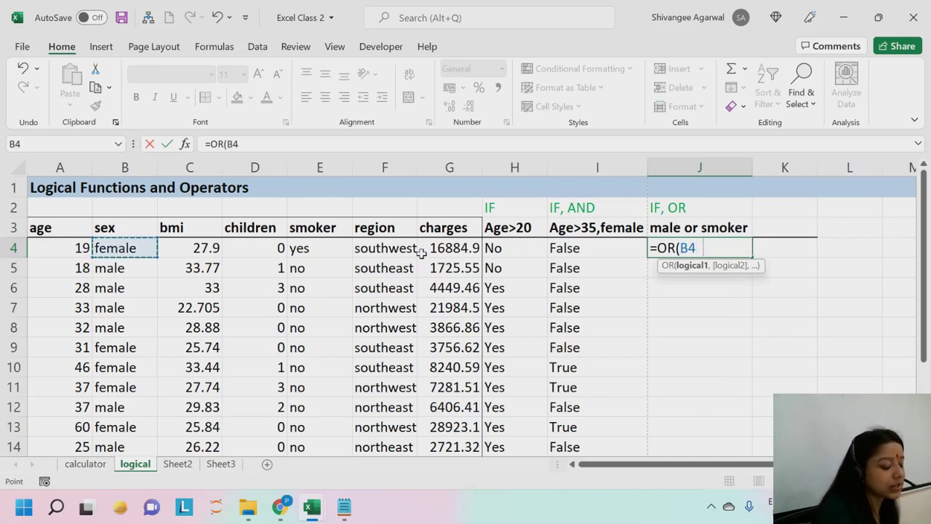
type("=\"male\"")
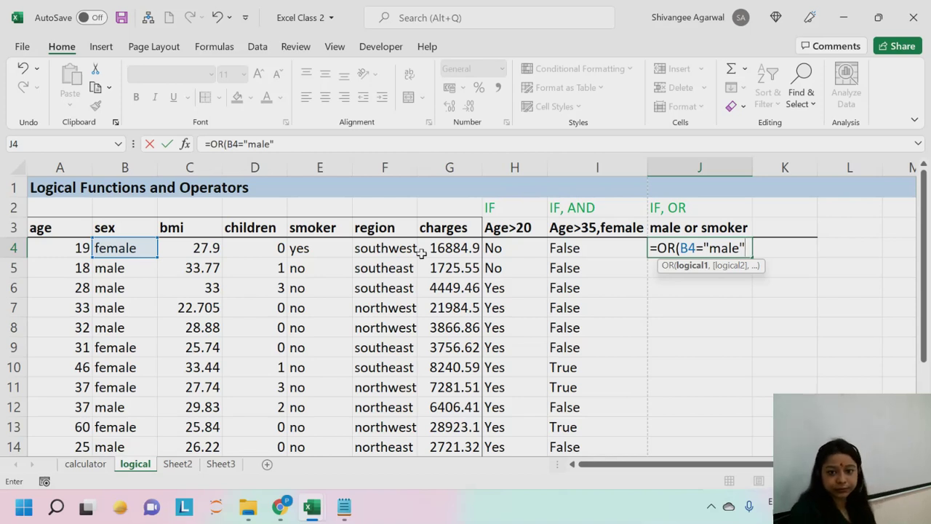
type(",")
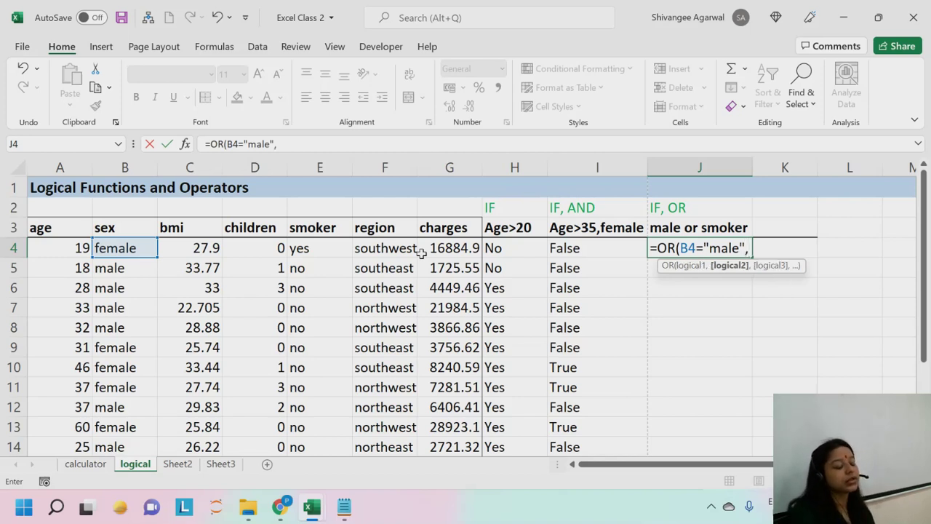
left_click(339, 243)
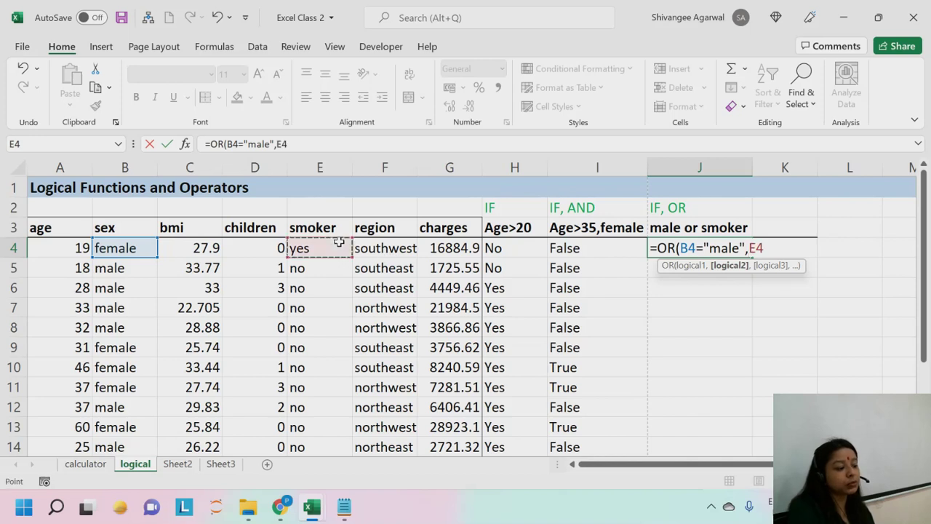
type("=\"")
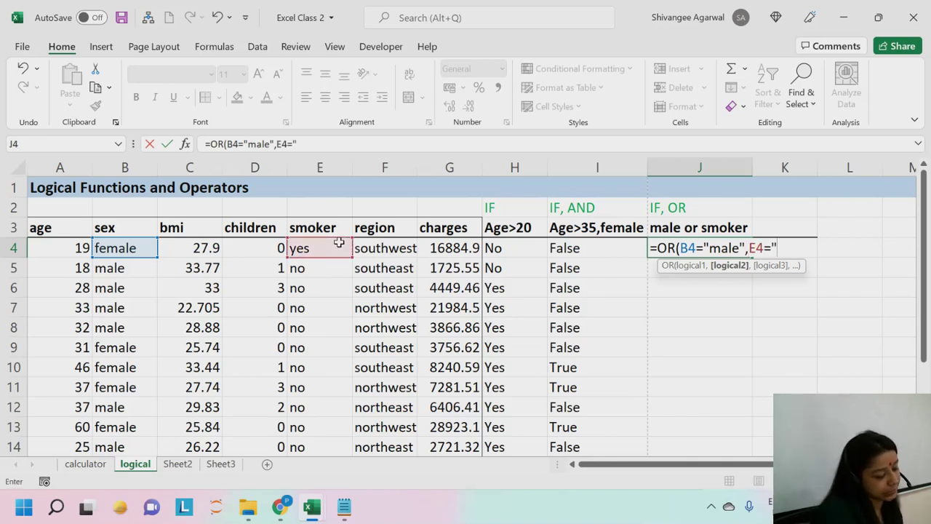
type("yes\"")
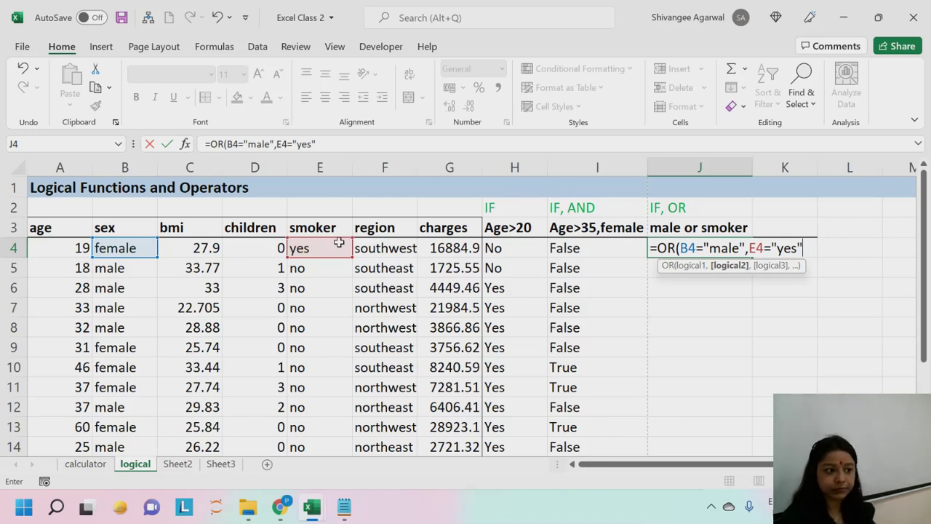
type(")")
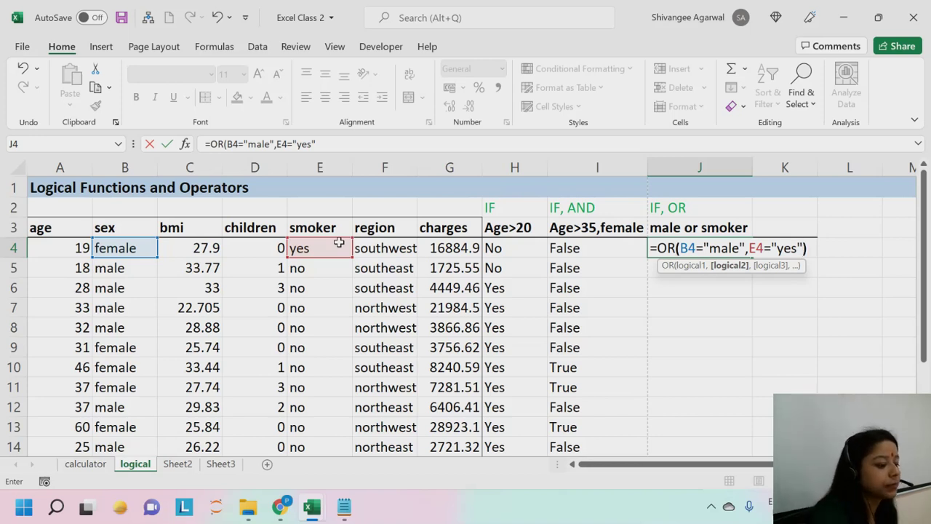
key("Return")
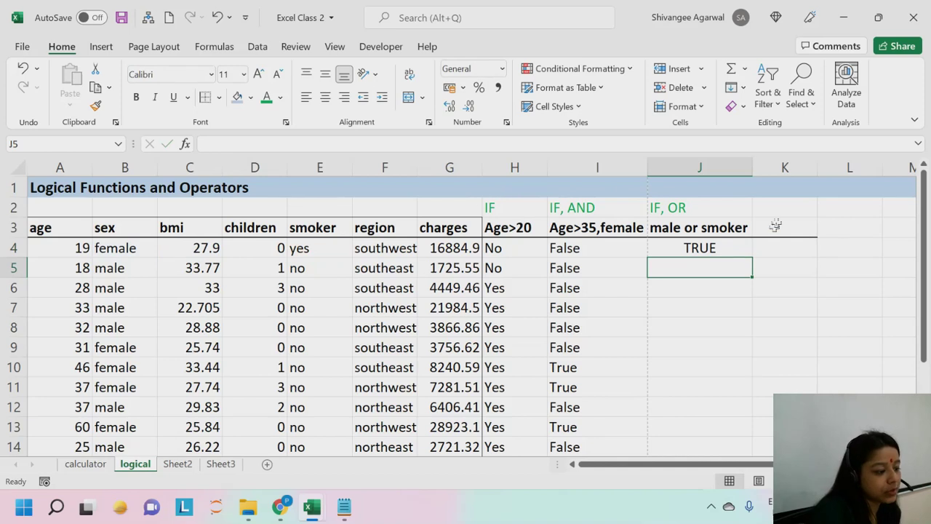
Fill the OR formula from J4 down column J and check rows 4 and 5 against their sex and smoker values
left_click(742, 252)
left_click_drag(752, 258, 752, 260)
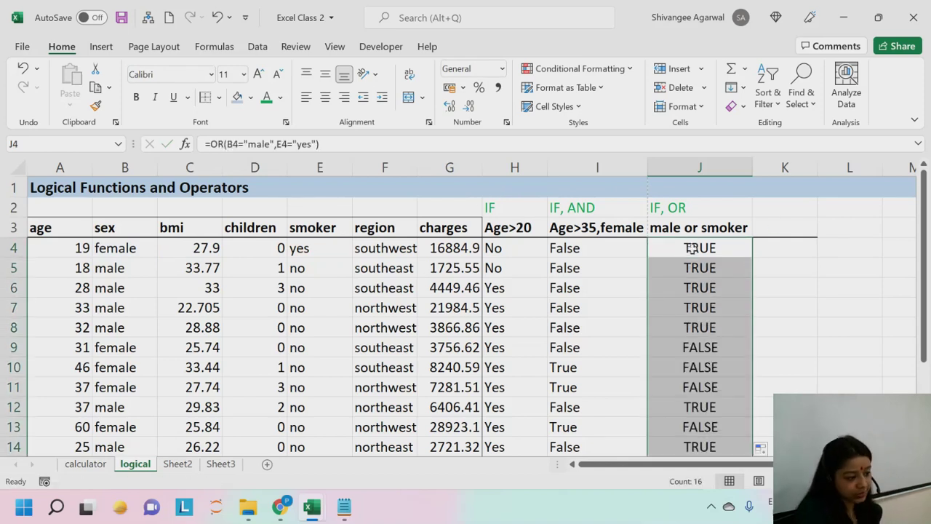
left_click_drag(692, 248, 690, 326)
left_click_drag(314, 271, 107, 270)
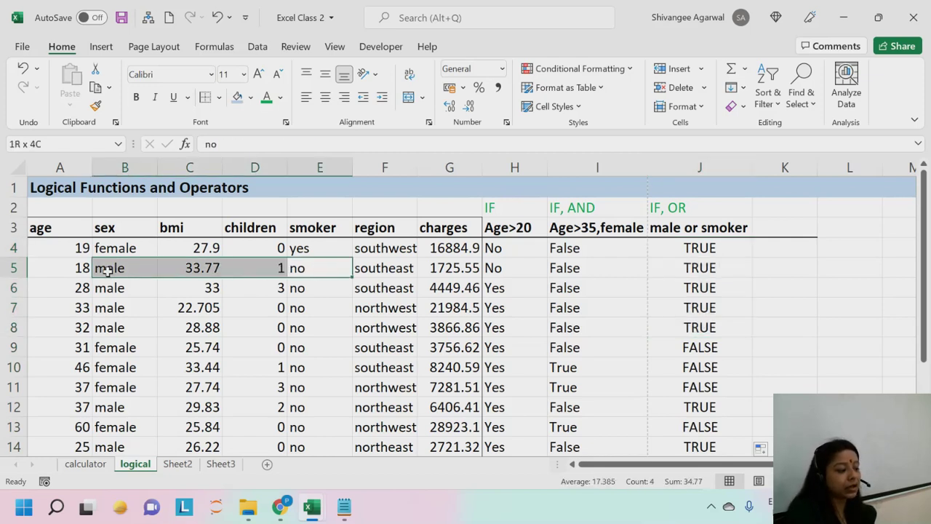
left_click(725, 267)
left_click_drag(322, 243, 135, 248)
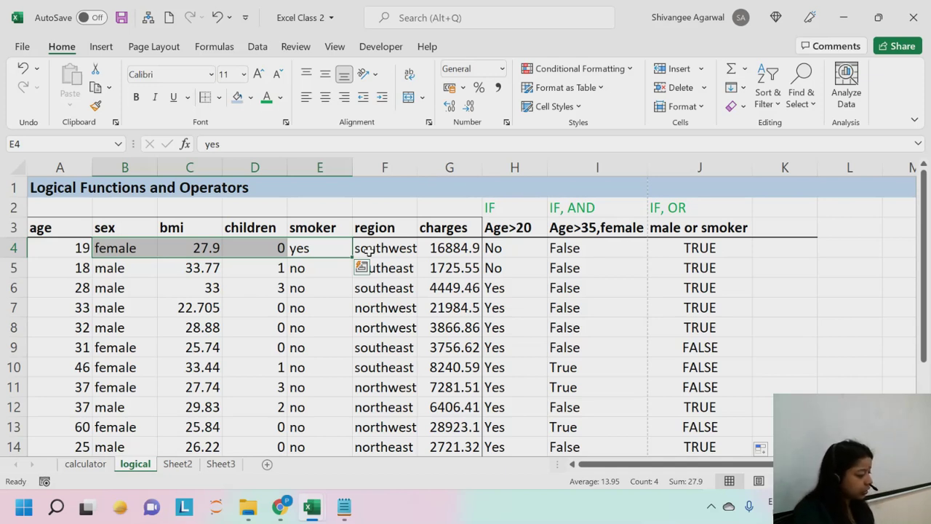
key("Tab")
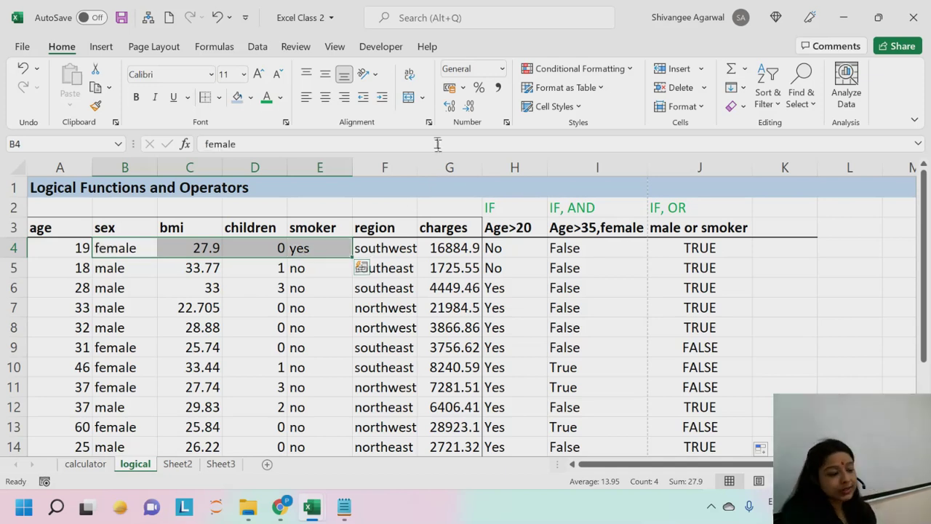
Enter the column header "not smoker?" in cell K3 and widen column K to fit it
left_click(807, 227)
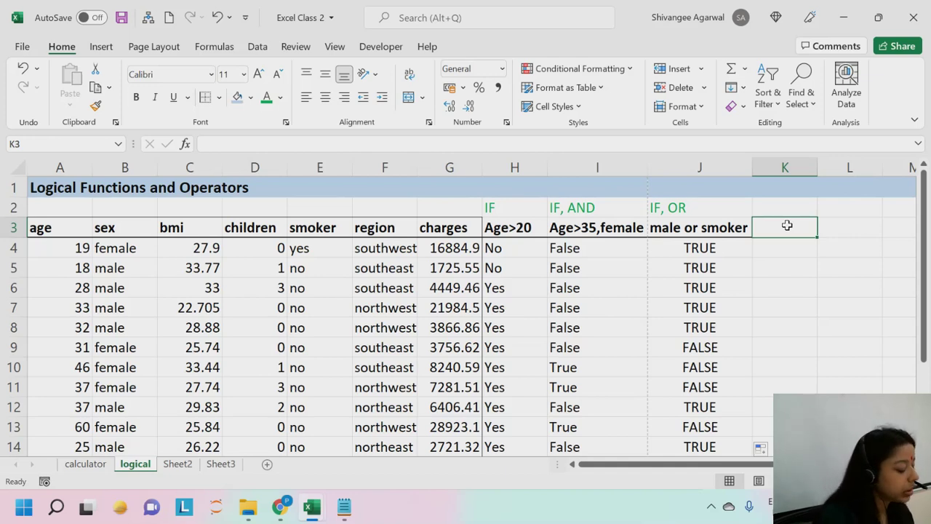
type("smok")
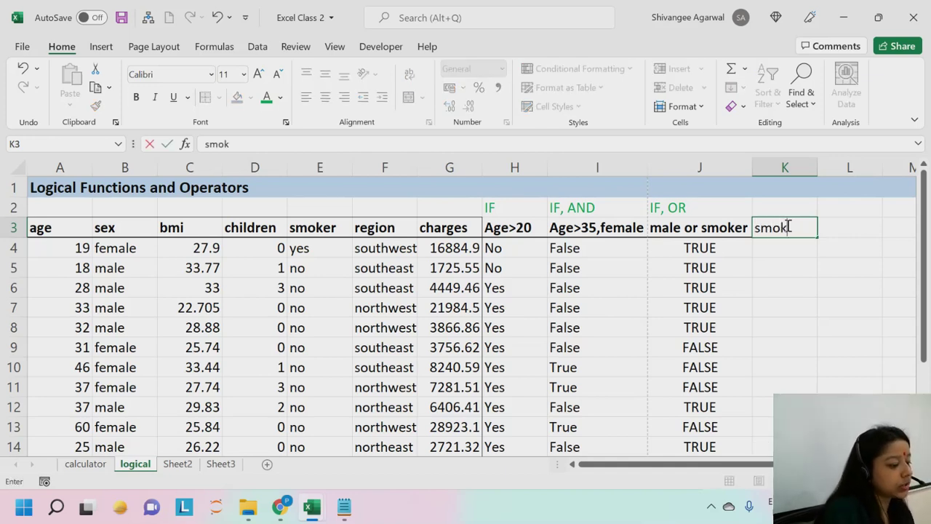
type("er?")
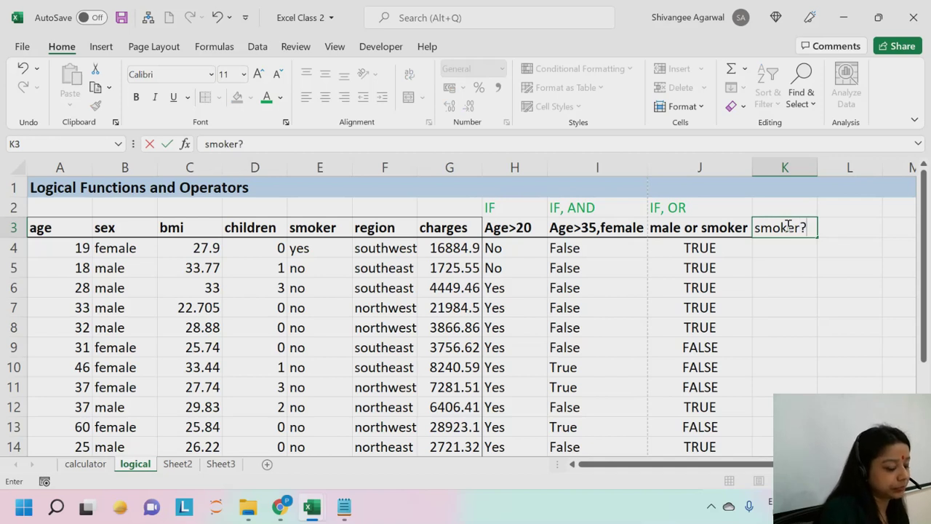
left_click(757, 230)
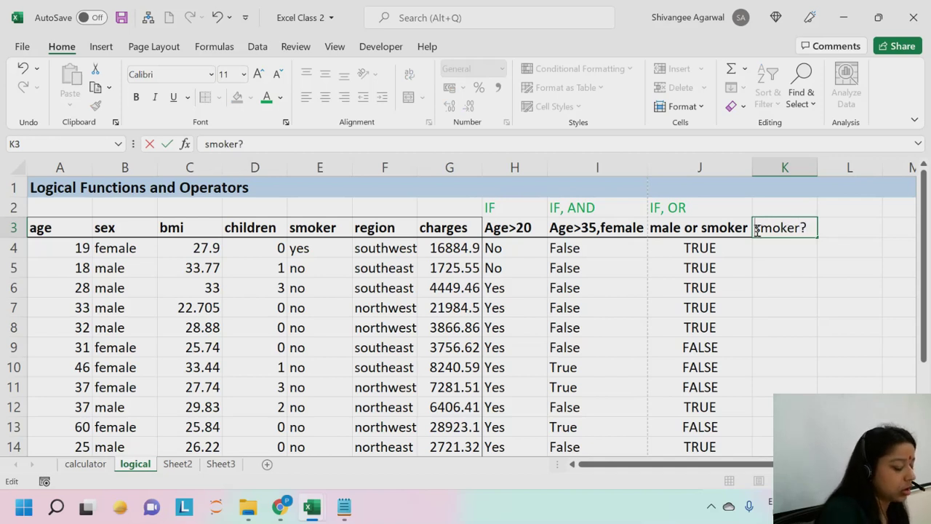
type("not")
key("Return")
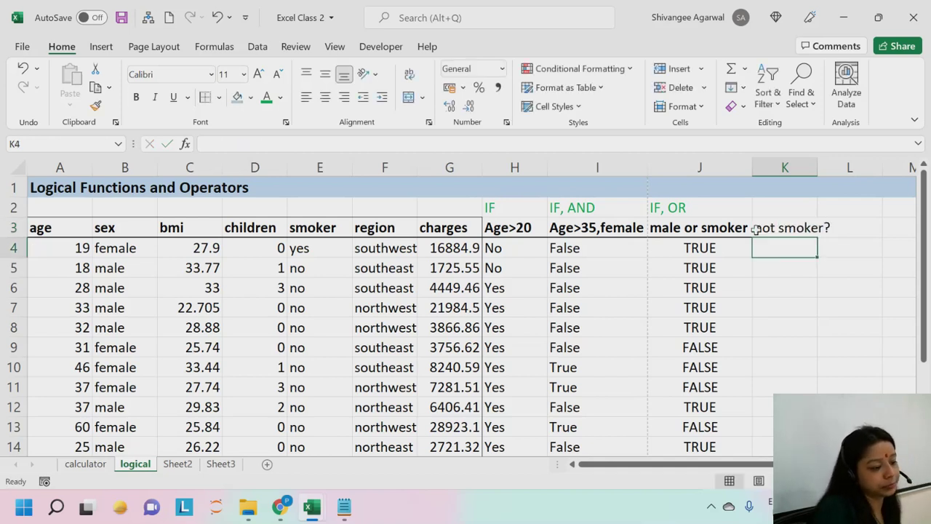
left_click_drag(813, 178, 832, 178)
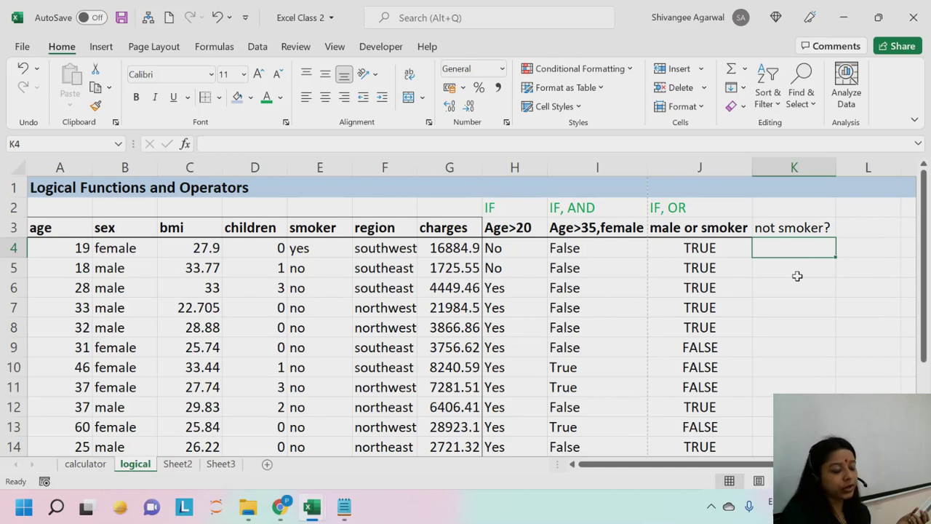
Enter the formula =NOT(E4="yes") in cell K4
type("=")
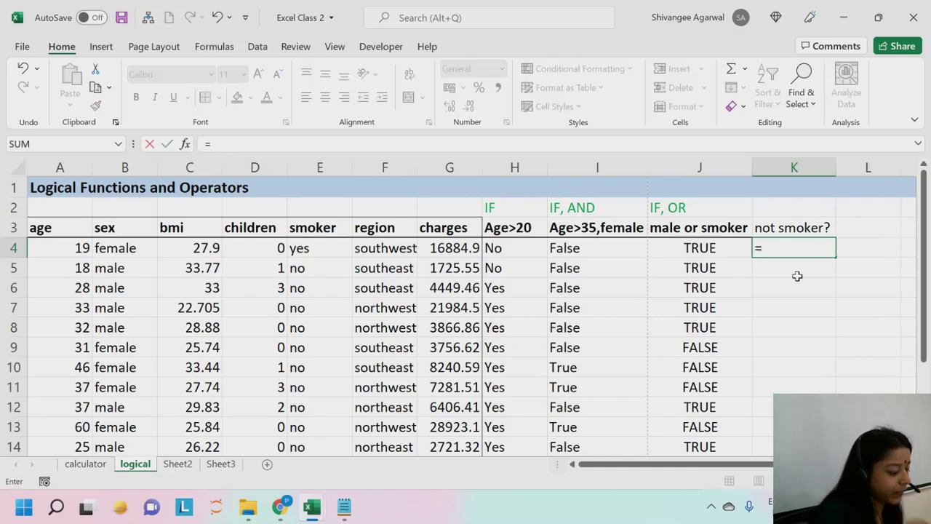
type("NOT(")
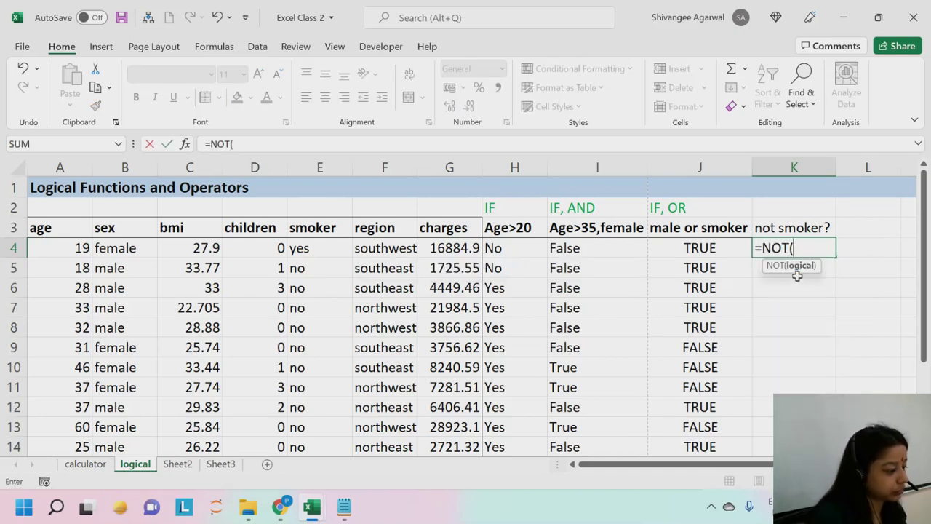
left_click(294, 251)
type("=")
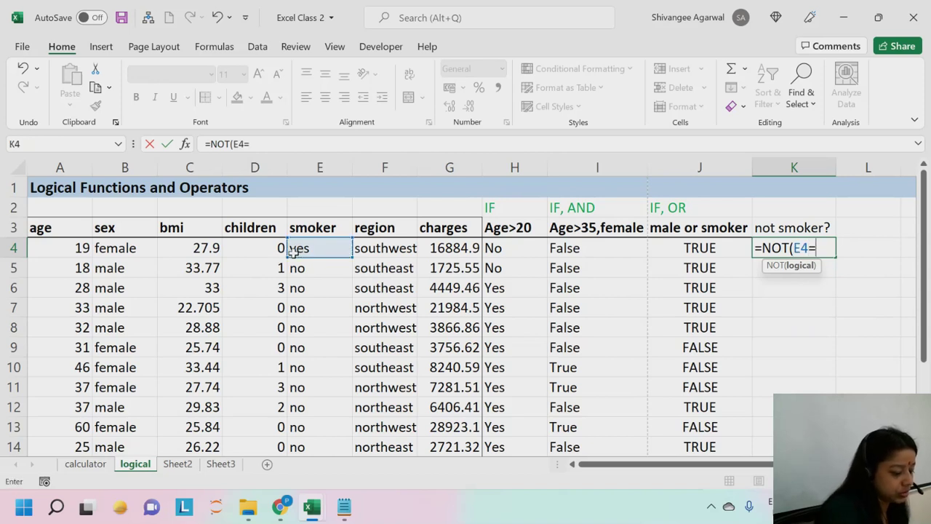
type("\"YES")
key("BackSpace")
key("BackSpace")
key("BackSpace")
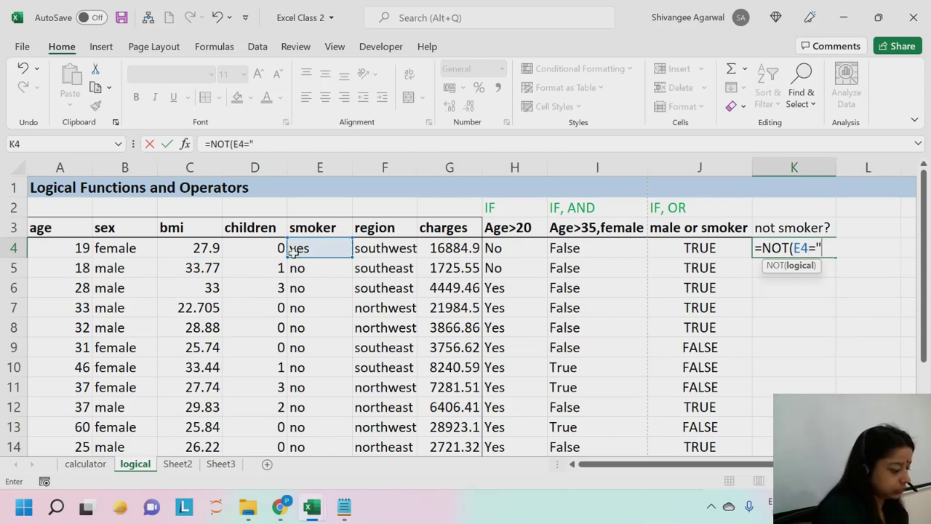
type("yes\")")
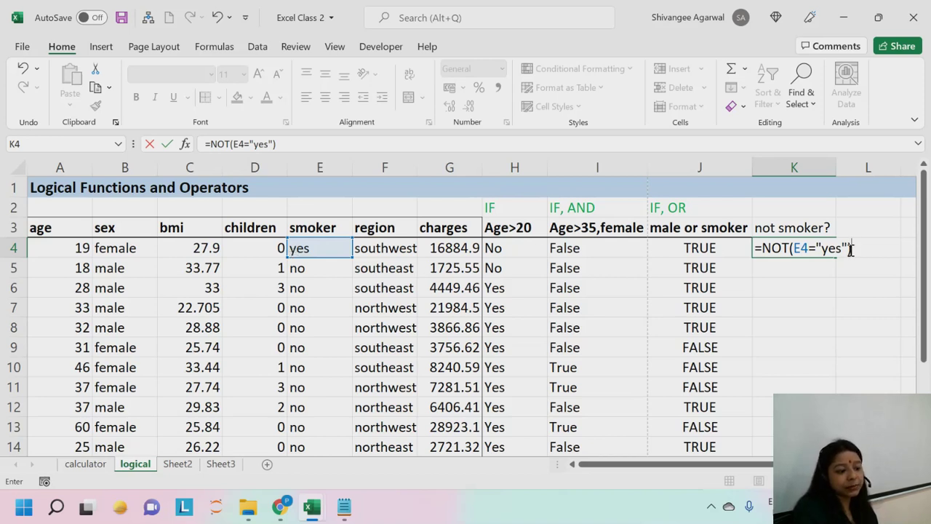
left_click_drag(851, 249, 794, 254)
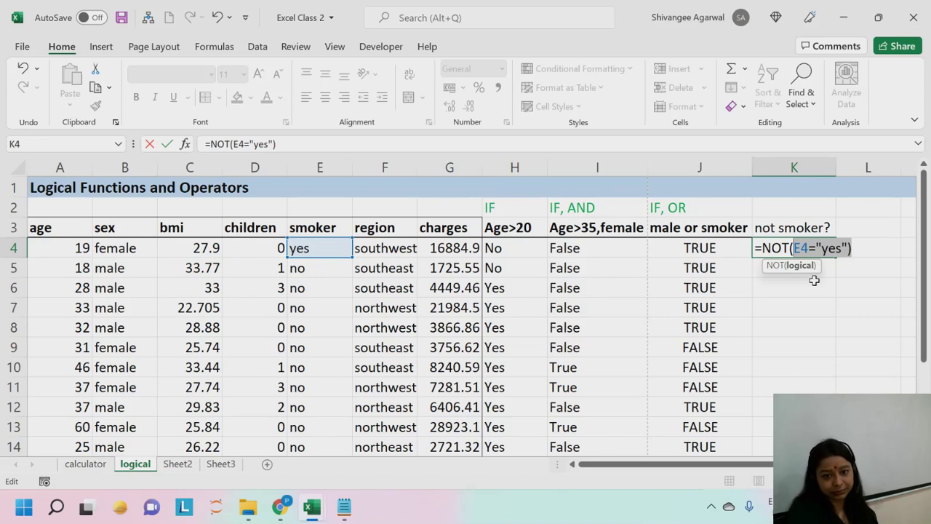
key("Return")
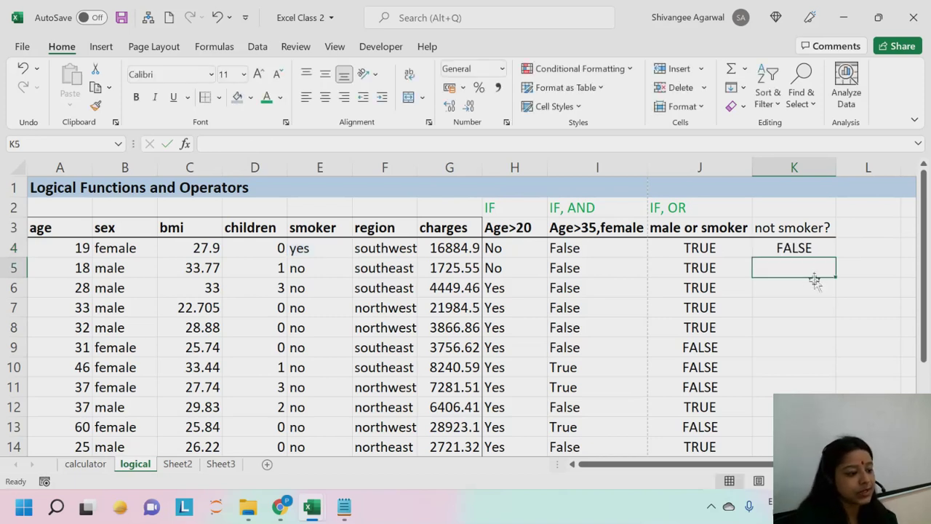
Review the E4="yes" condition inside the NOT formula in cell K4
left_click(815, 246)
left_click(833, 267)
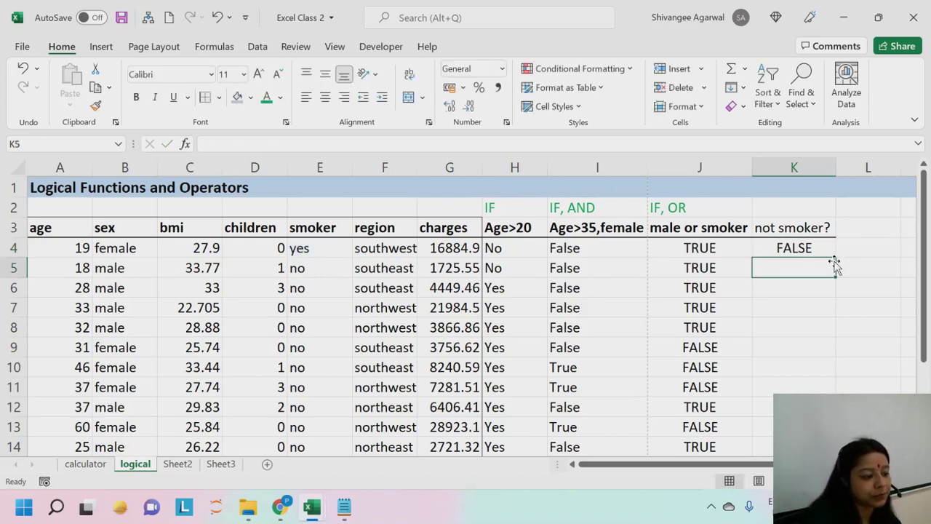
left_click(830, 252)
double_click(800, 250)
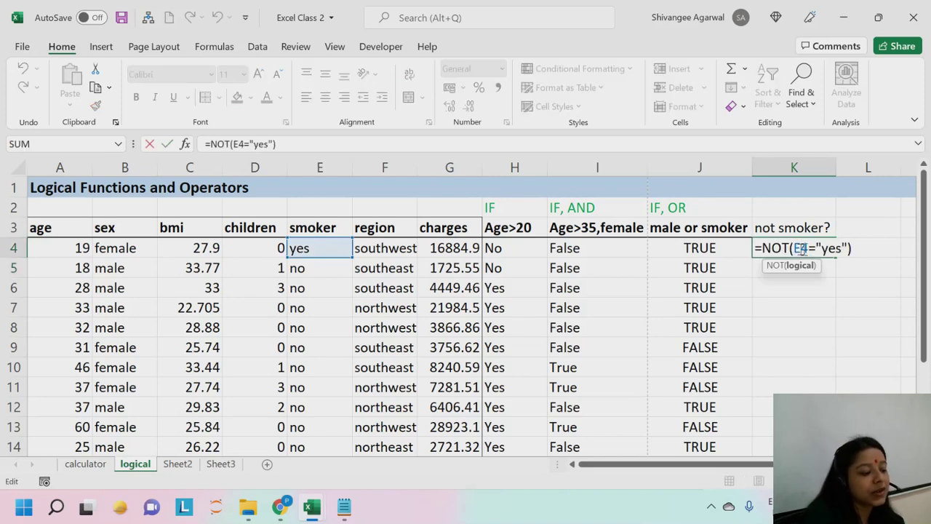
left_click_drag(793, 248, 848, 248)
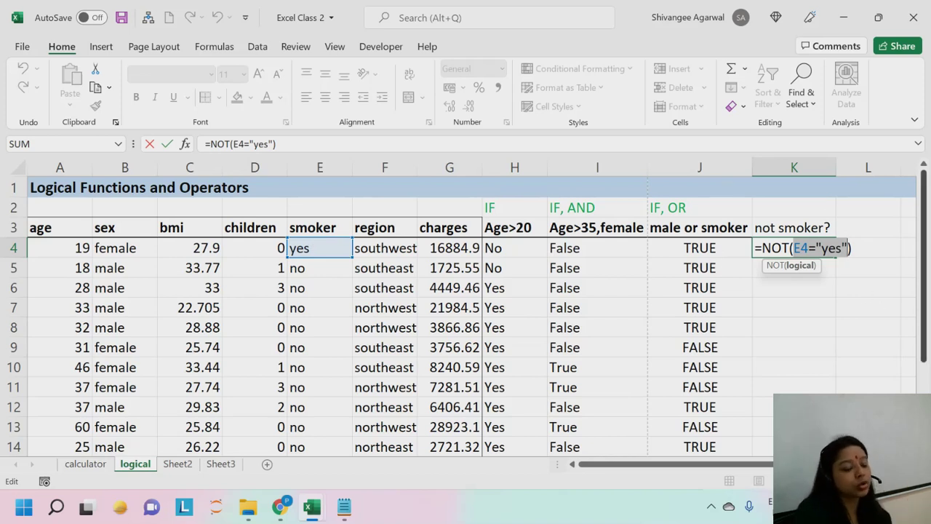
key("Return")
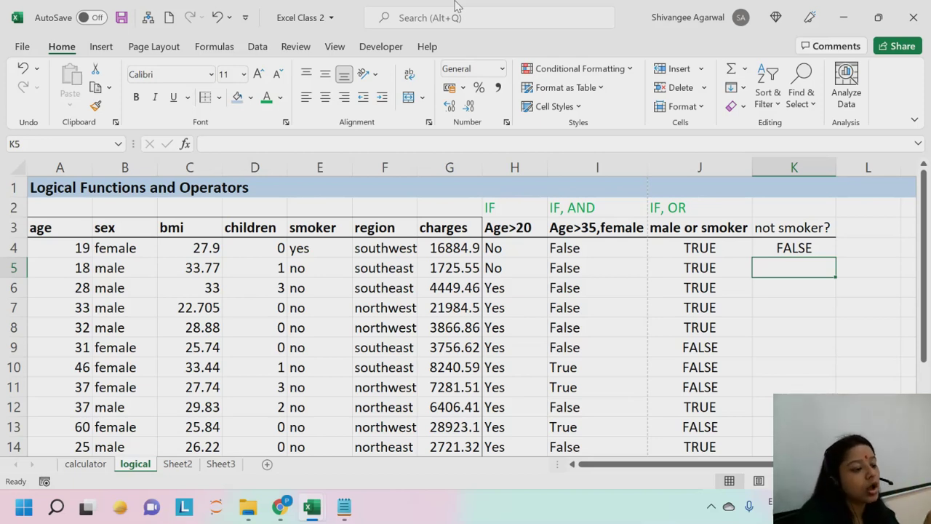
Fill the NOT formula from K4 down column K and reopen the formula in K4 for review
left_click(788, 244)
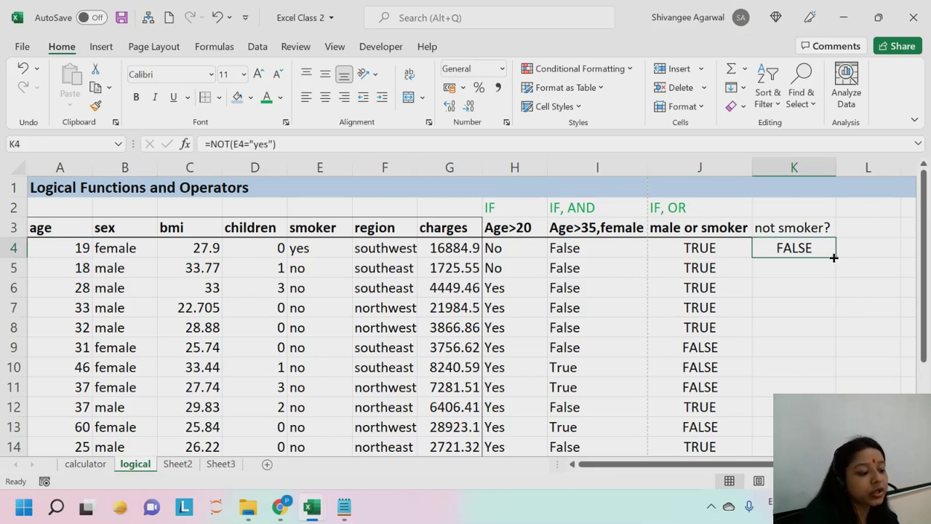
double_click(834, 258)
left_click(793, 269)
double_click(796, 247)
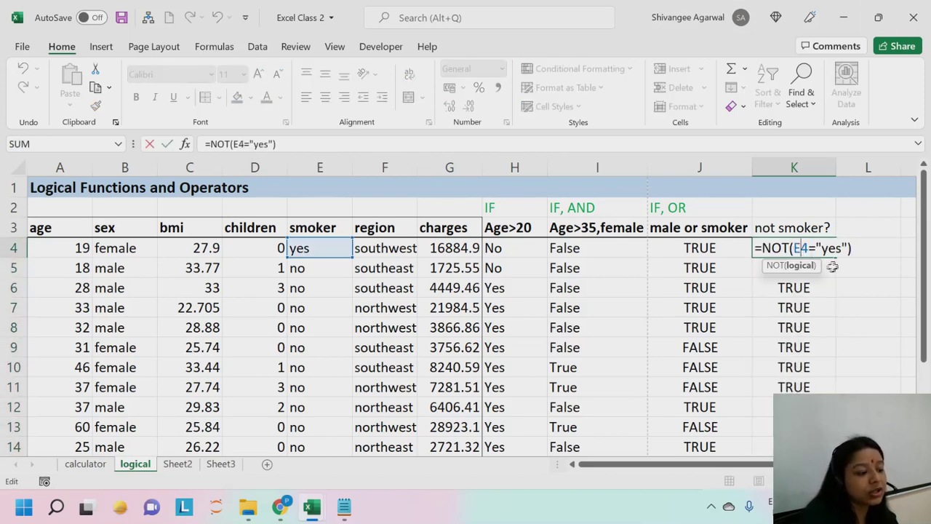
Review the "not smoker?" results in column K and the smoker conditions inside the NOT formulas in K4 and K5
left_click_drag(794, 248, 844, 248)
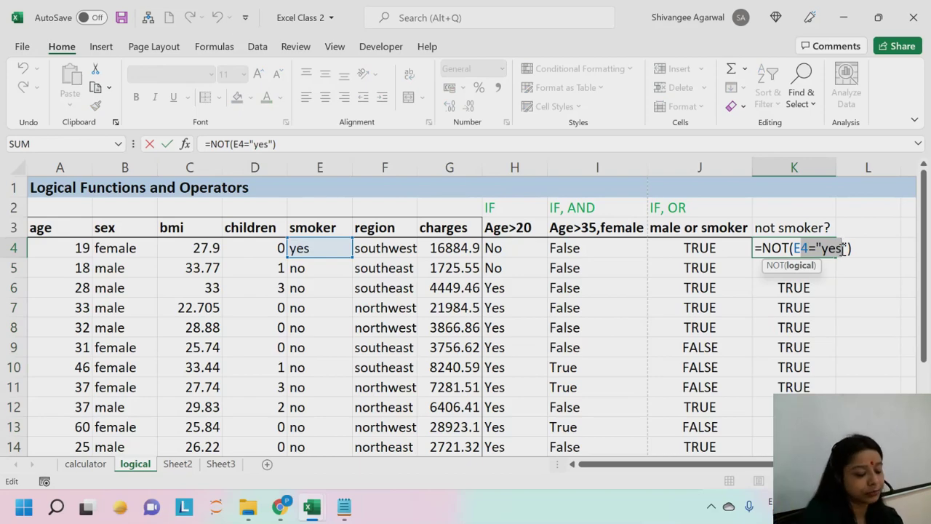
key("Return")
scroll(856, 308, "down", 2)
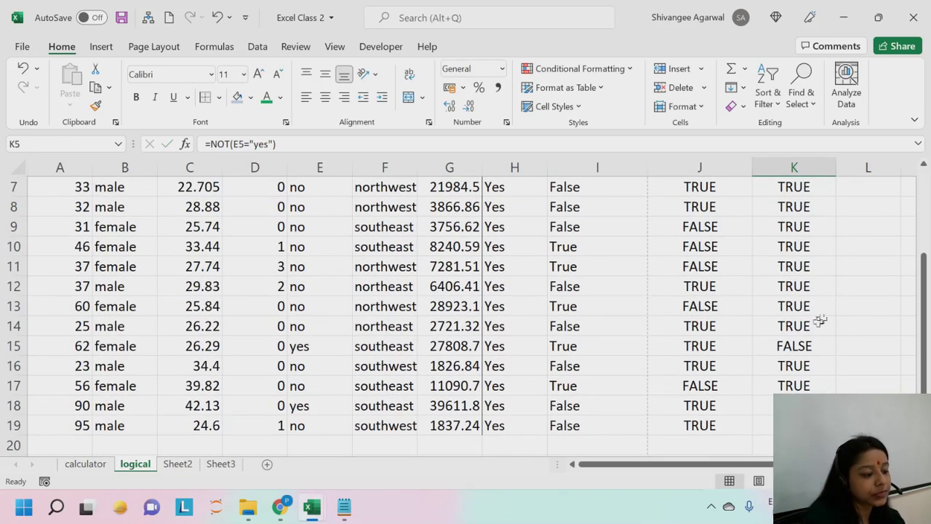
left_click(793, 346)
scroll(800, 336, "up", 2)
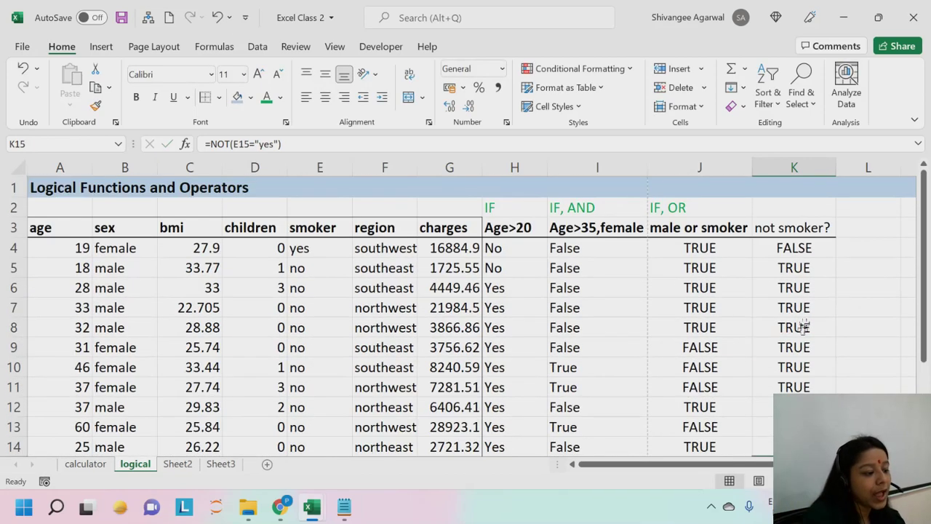
double_click(800, 268)
left_click_drag(789, 268, 857, 271)
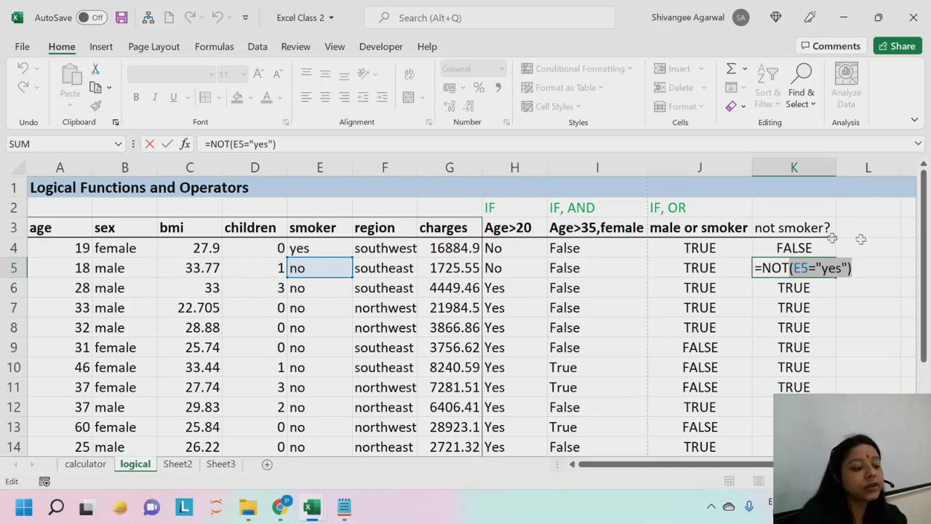
key("Return")
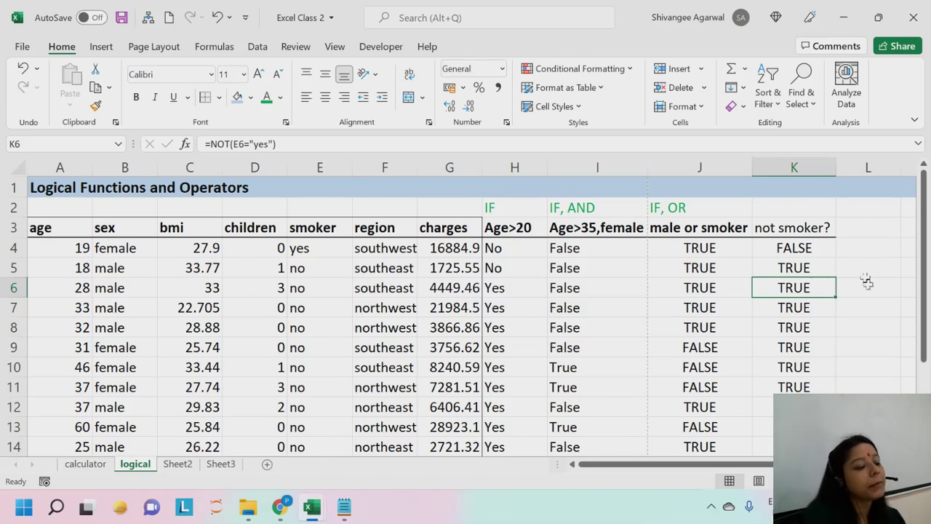
Enter the label "NOT" in cell K2 and make the "not smoker?" header in K3 bold
left_click(801, 210)
type("n")
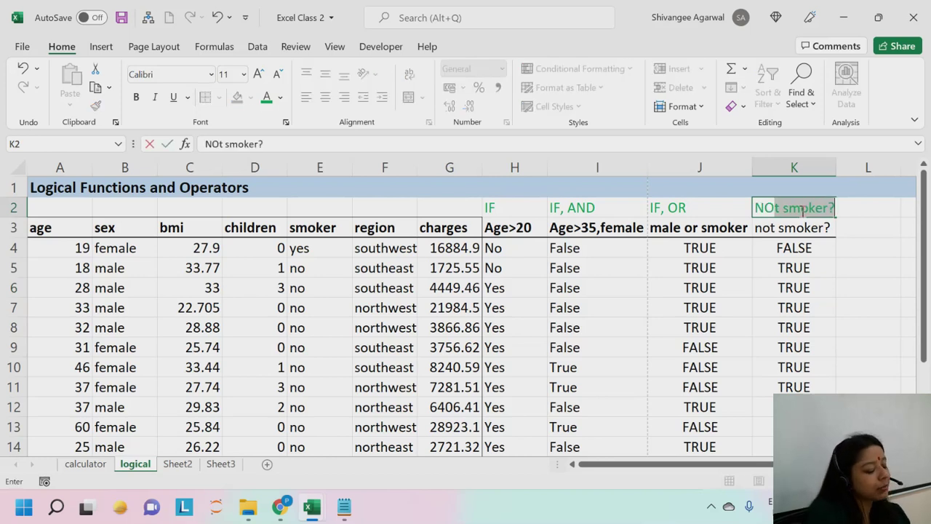
key("Return")
left_click(801, 210)
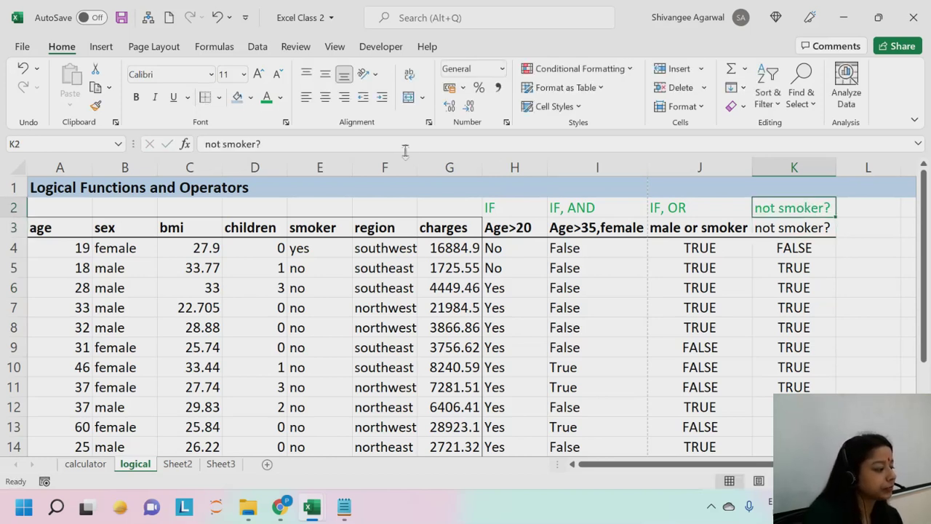
key("Delete")
type("NOT")
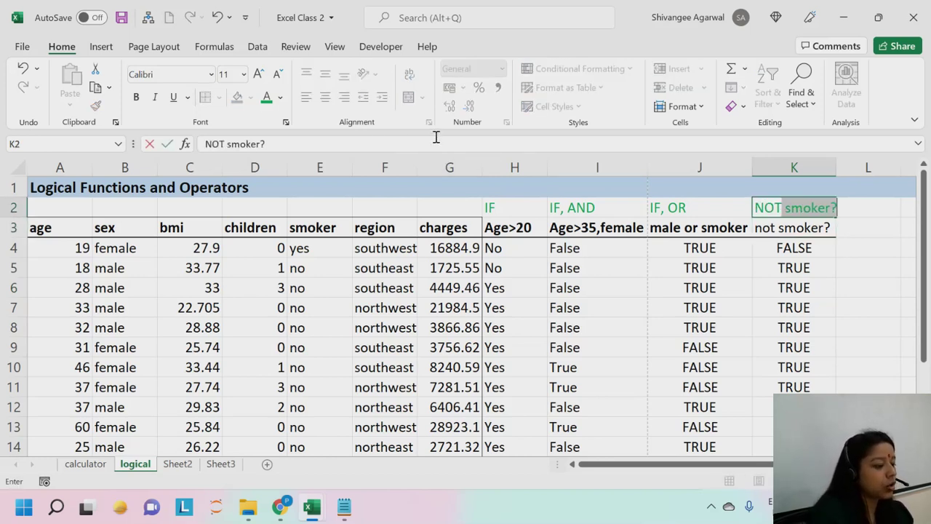
key("Delete")
key("Return")
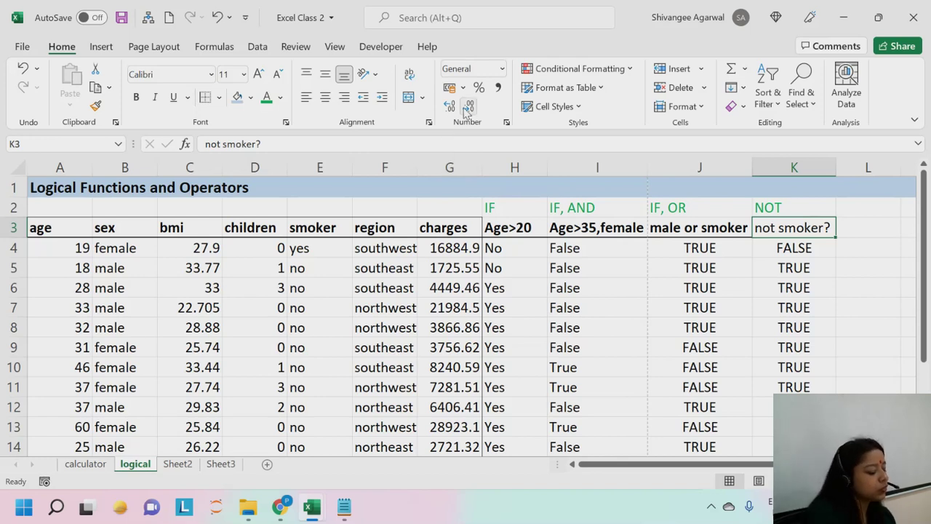
key("ctrl+b")
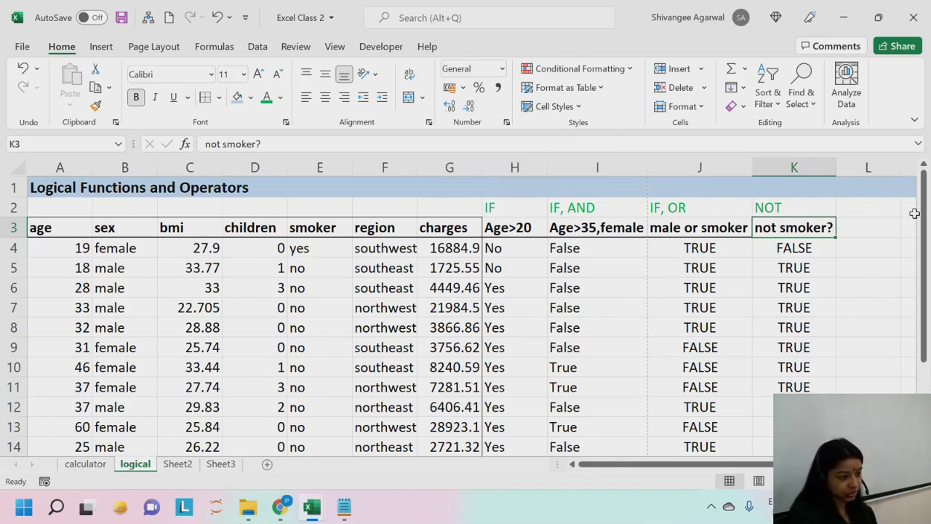
Examine the E4="yes" argument of the NOT formula in cell K4 without changing it
left_click(808, 248)
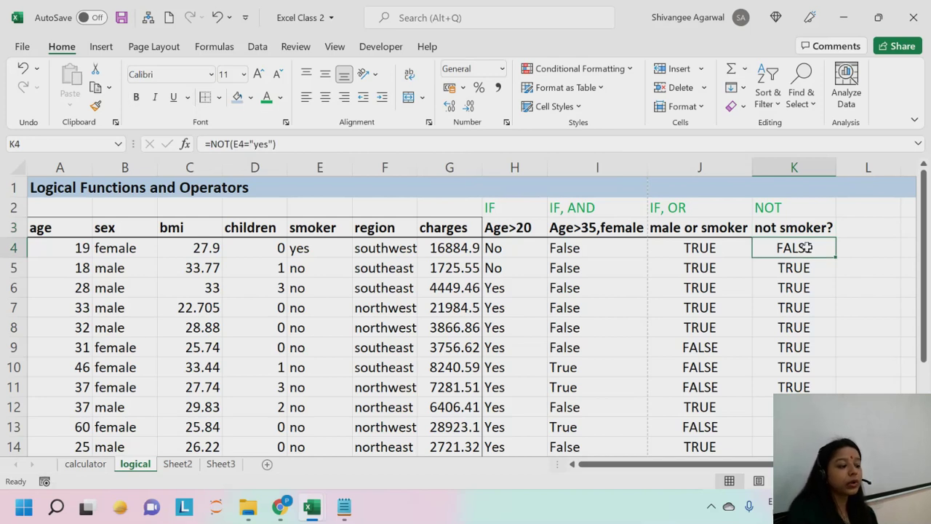
double_click(808, 248)
left_click_drag(792, 248, 857, 259)
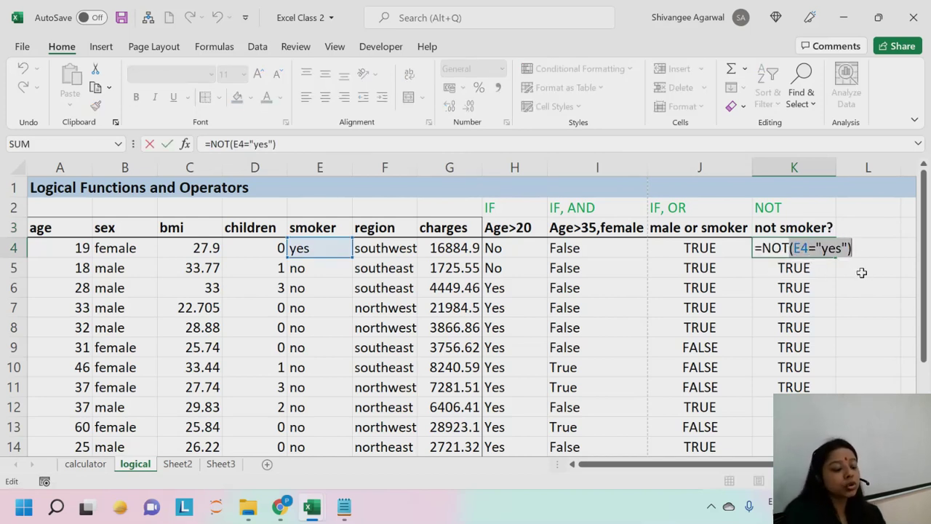
key("Return")
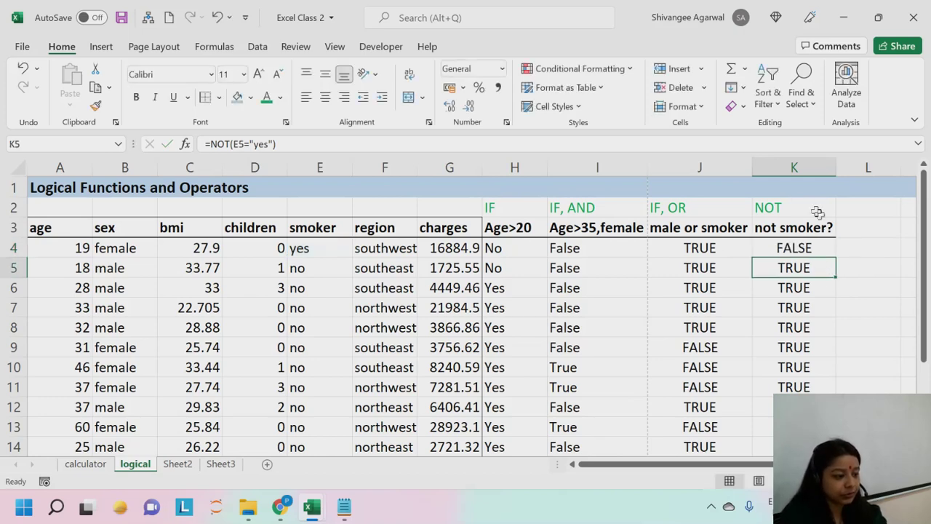
left_click(847, 211)
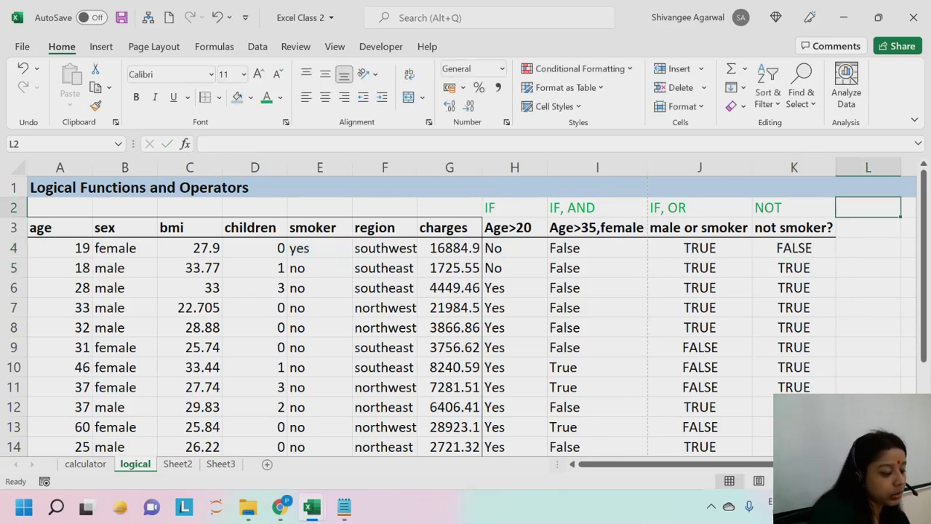
scroll(803, 308, "right", 1)
left_click(792, 246)
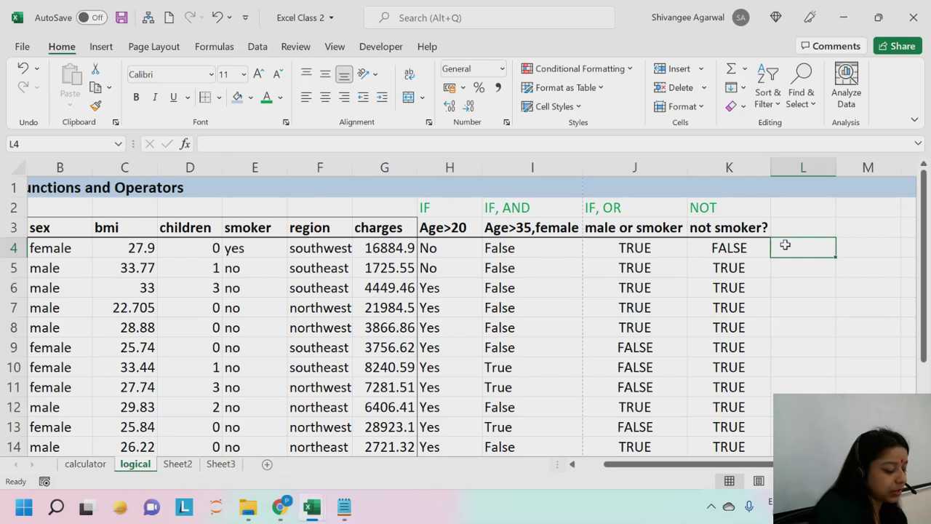
type("=NOT")
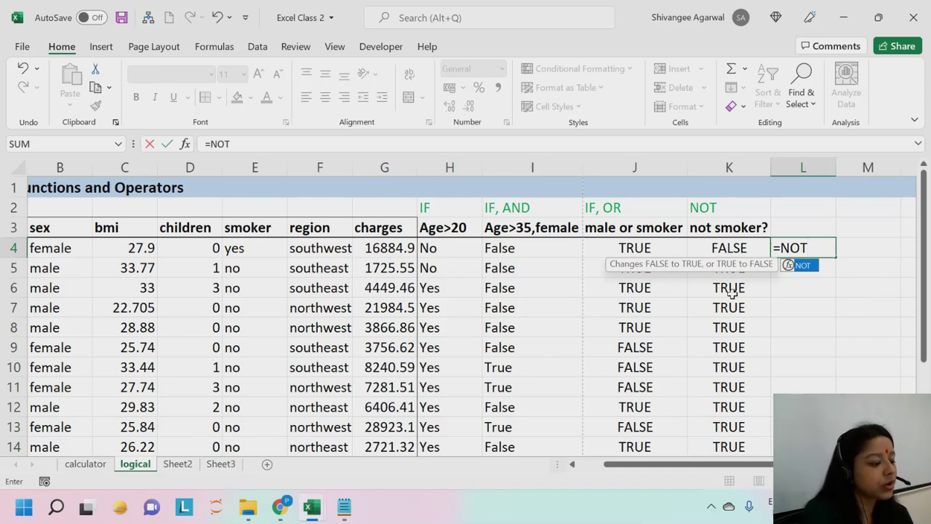
key("BackSpace")
key("BackSpace")
key("BackSpace")
key("BackSpace")
left_click(753, 246)
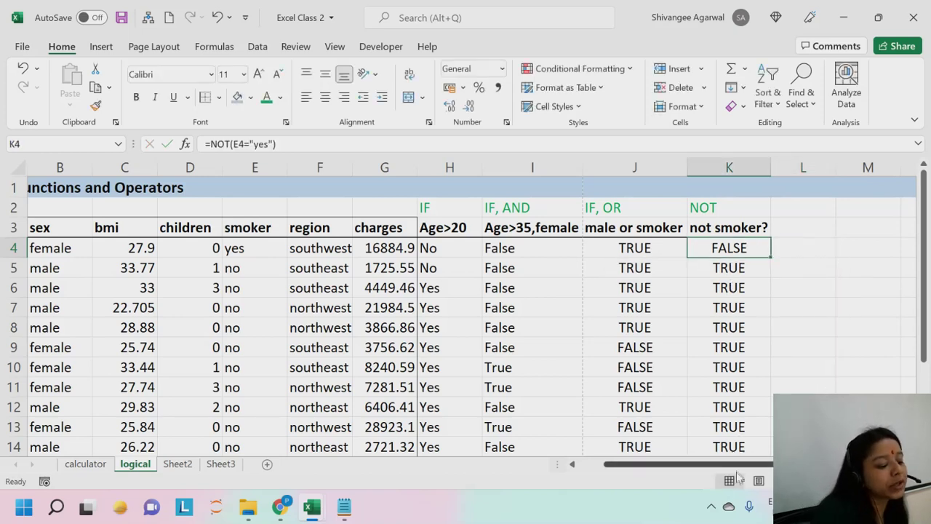
left_click_drag(736, 464, 657, 484)
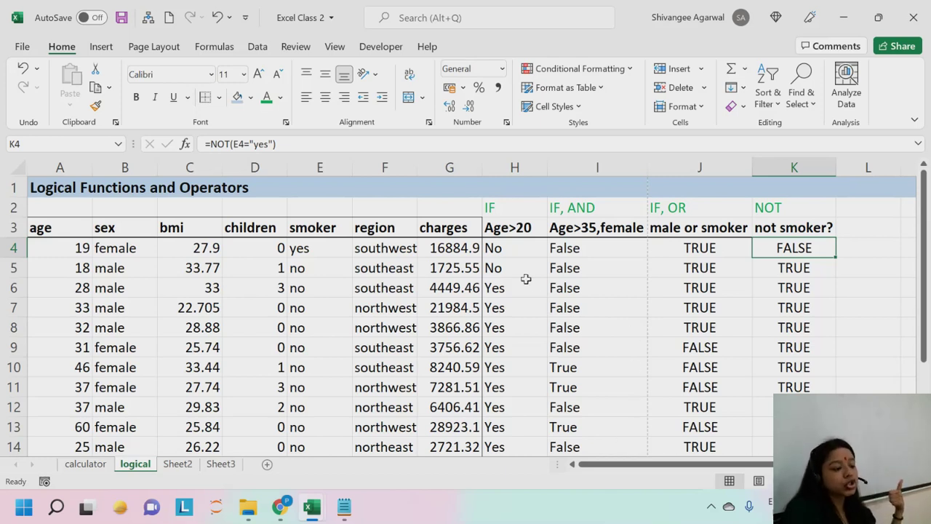
Try the comparisons A4>=35 and A4<=35 as the age condition in the IF/AND formula of cell I4
left_click(513, 248)
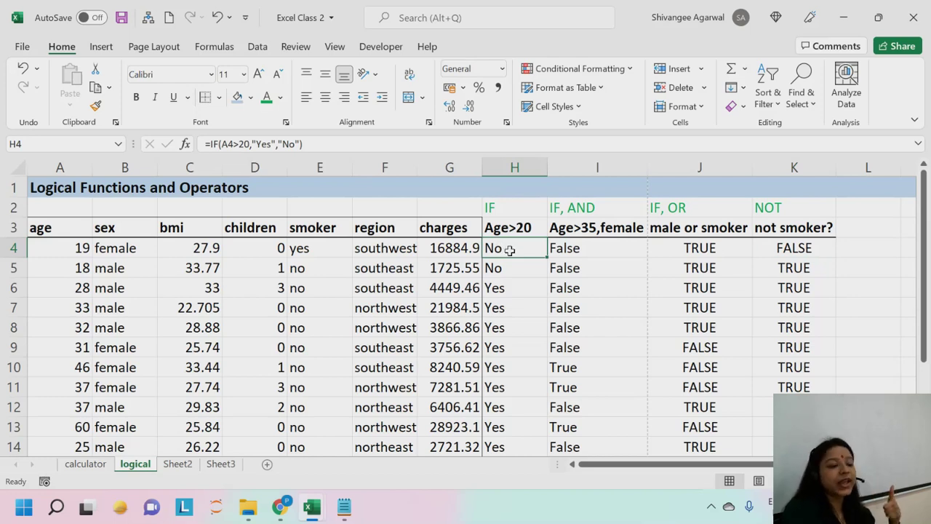
double_click(605, 248)
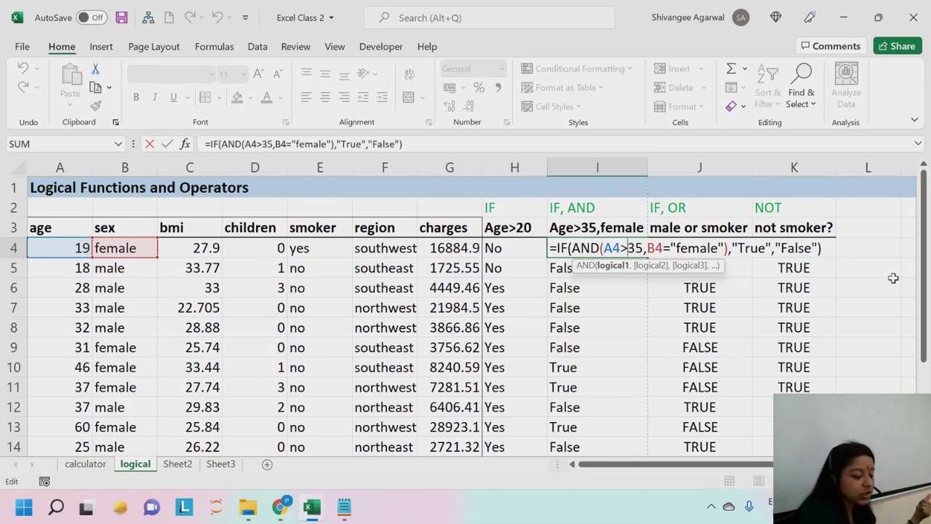
type("=")
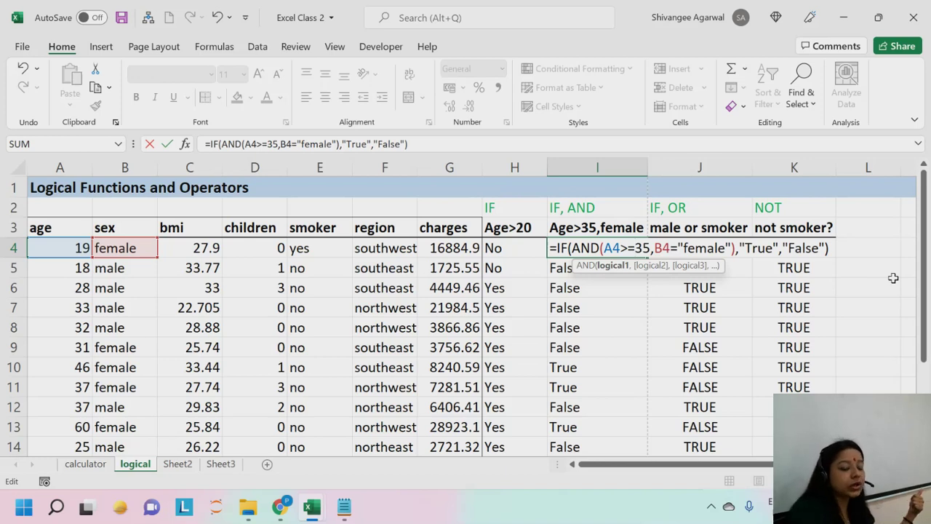
key("BackSpace")
key("BackSpace")
key("BackSpace")
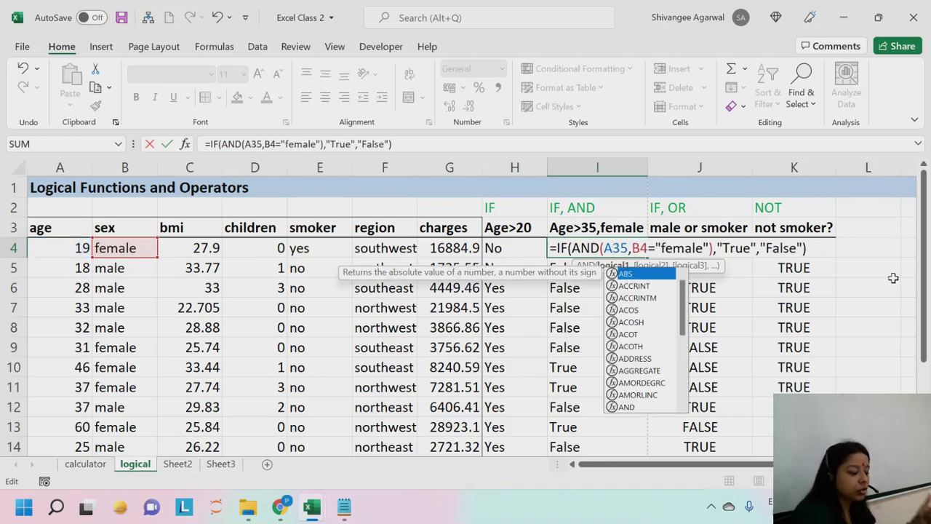
type("4<=")
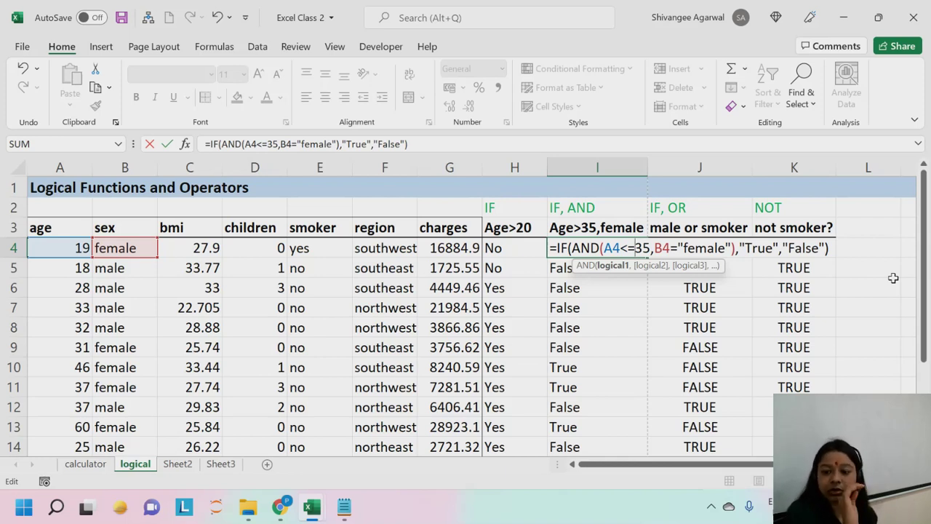
Set the age condition in the IF/AND formula of cell I4 to A4>=35
key("BackSpace")
key("BackSpace")
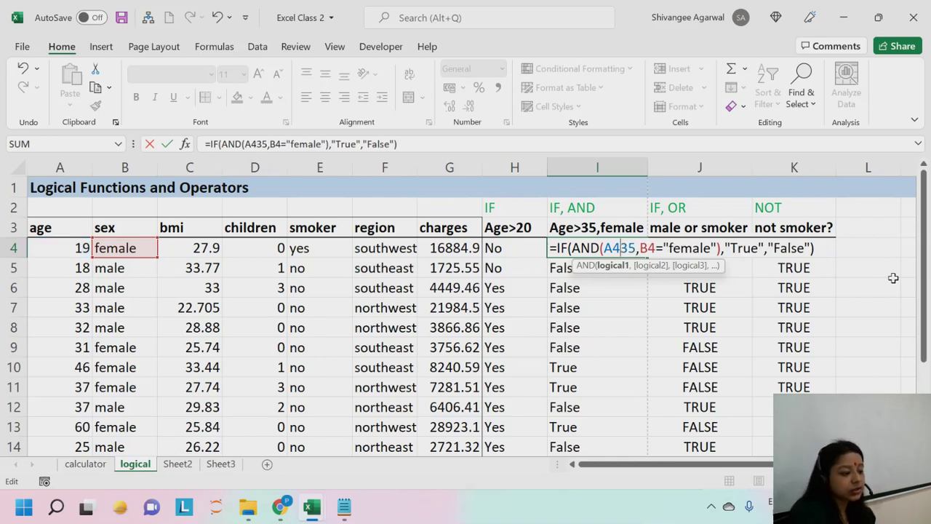
type(">")
key("Return")
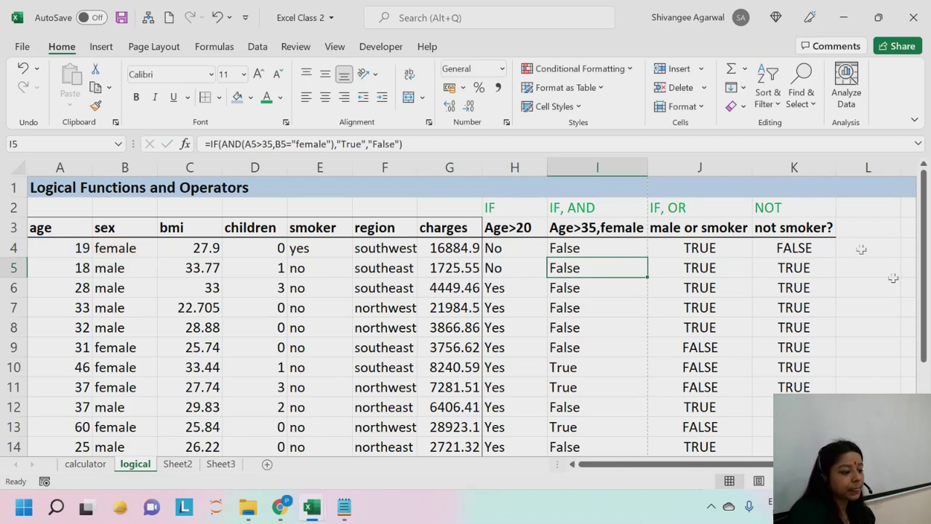
Change the header in I3 to "Age>=35,female" and fill the I4 formula down column I
left_click(564, 229)
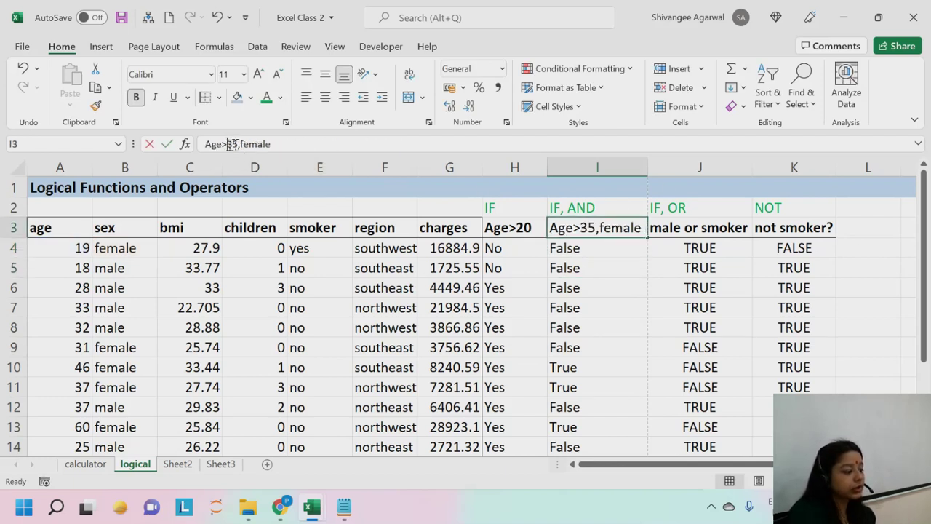
left_click(255, 144)
type("=")
key("Return")
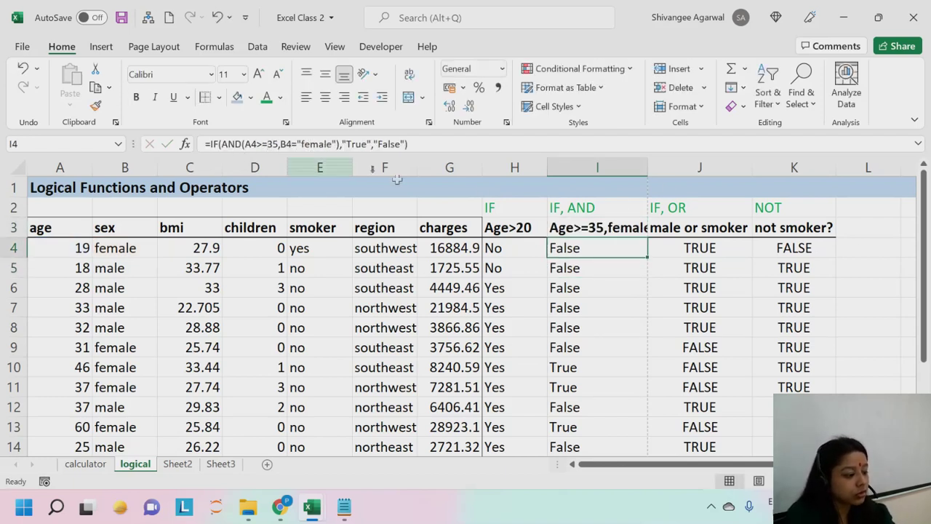
double_click(646, 256)
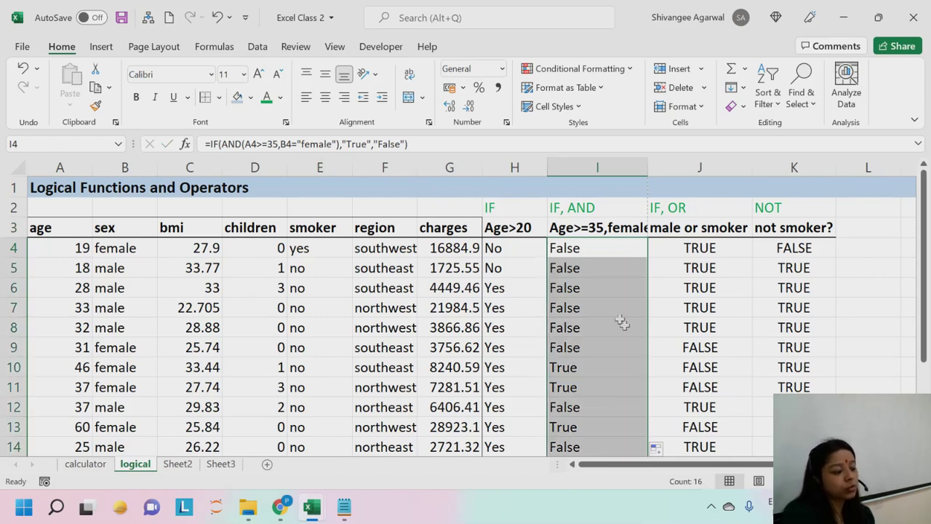
left_click(613, 270)
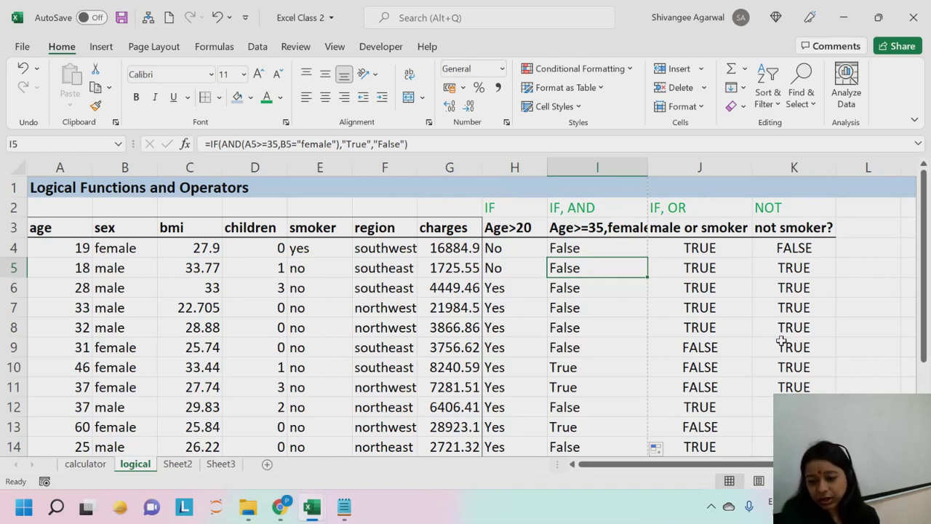
Try adding a third argument after B4="female" in the AND function of the I4 formula
double_click(574, 249)
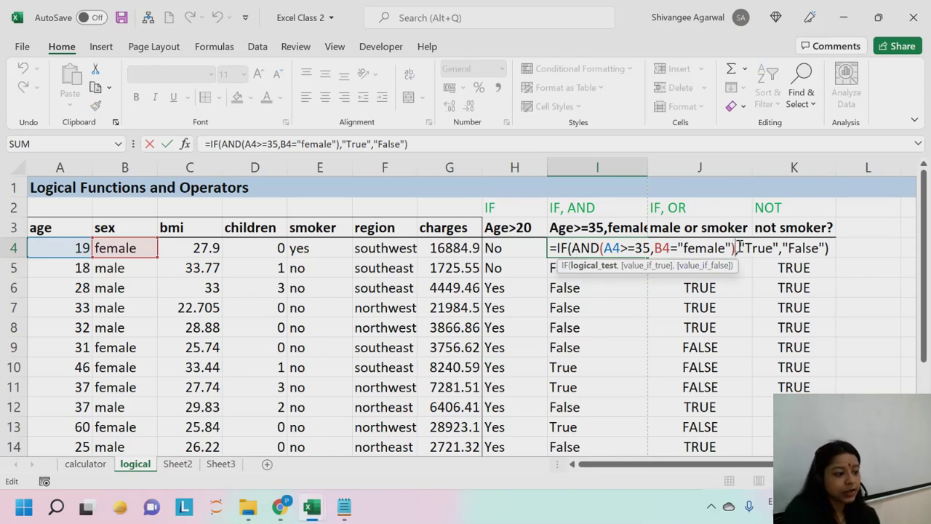
left_click(728, 248)
key("Right")
type(",")
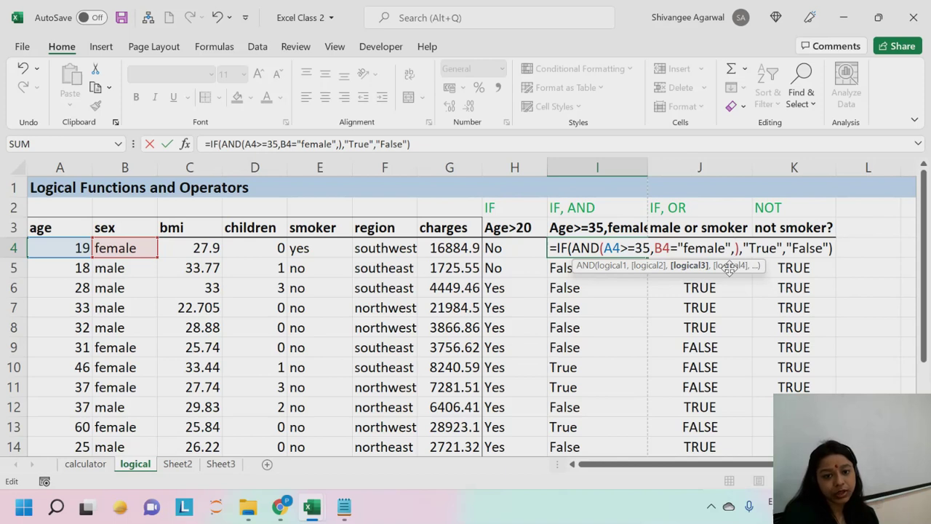
key("Return")
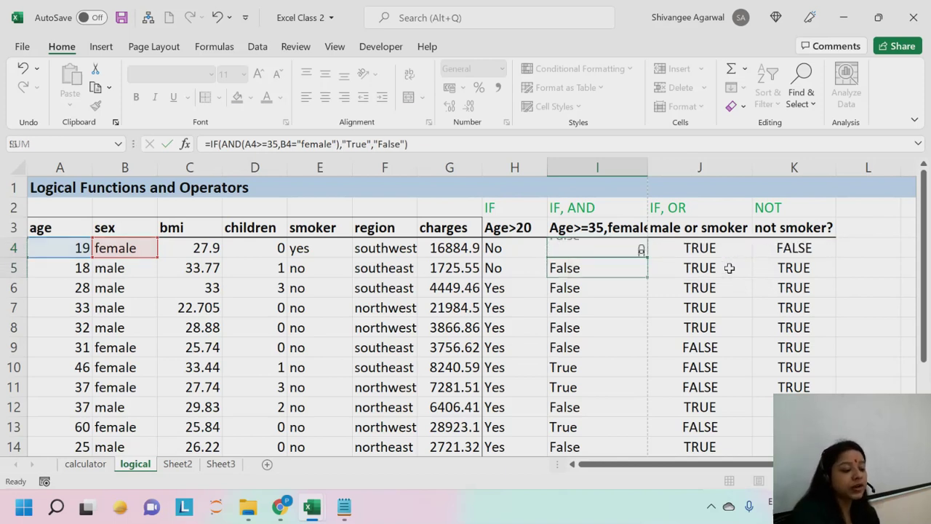
Reopen the NOT formula in K4 and review its single logical argument
double_click(784, 249)
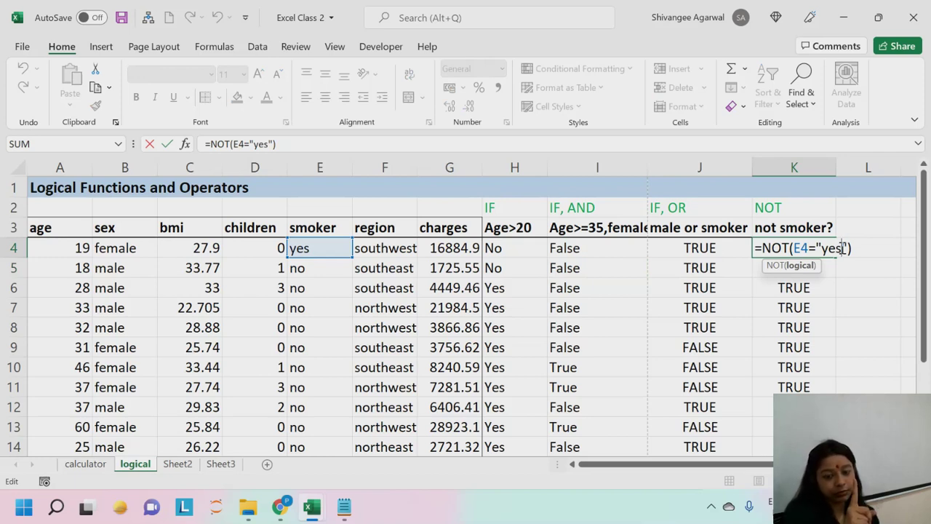
left_click_drag(851, 248, 795, 248)
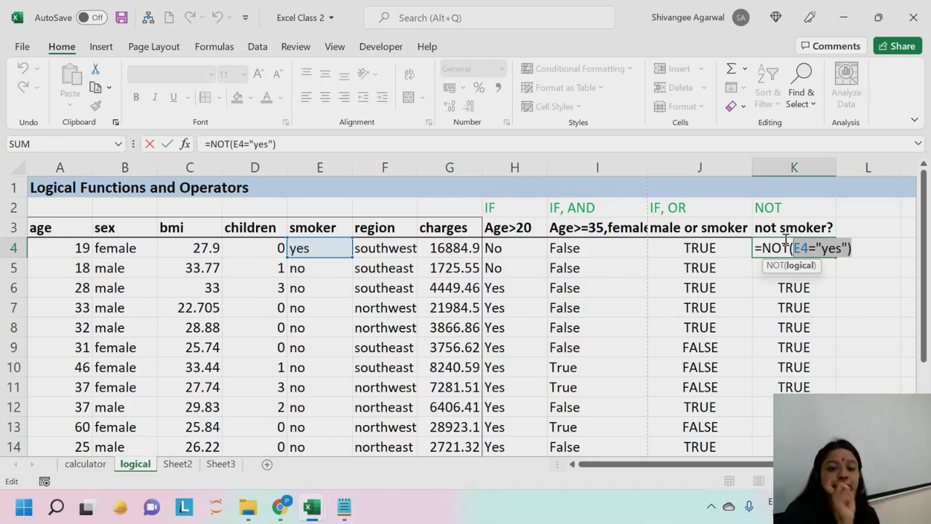
key("Return")
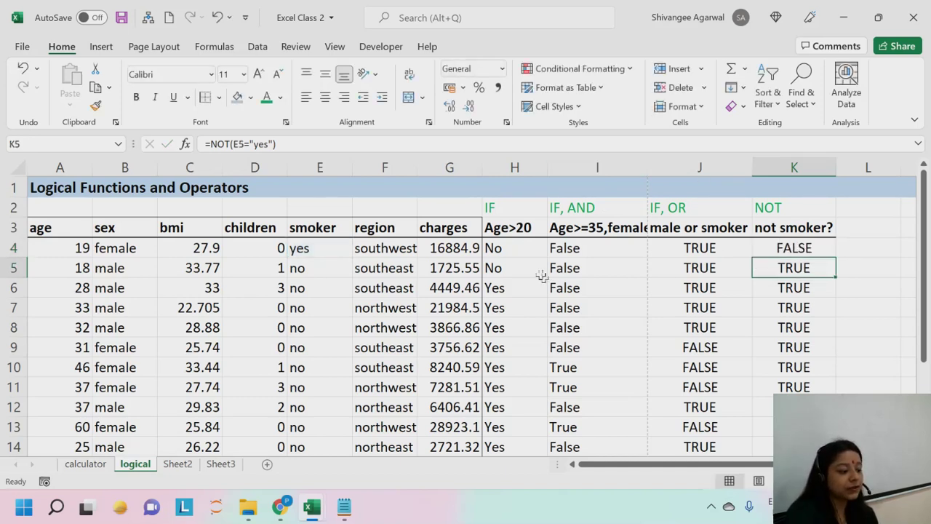
Reopen the IF formula in H4 and review its logical test A4>20
double_click(515, 253)
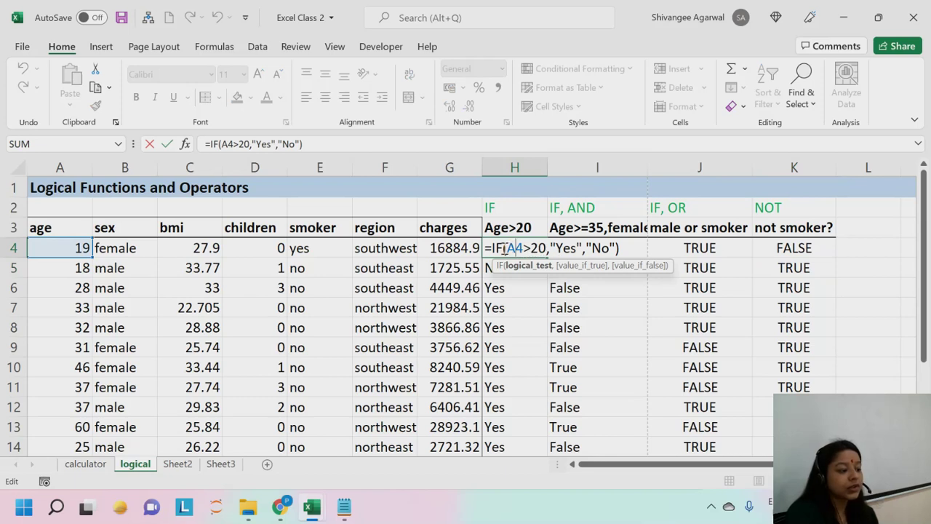
left_click_drag(507, 248, 547, 248)
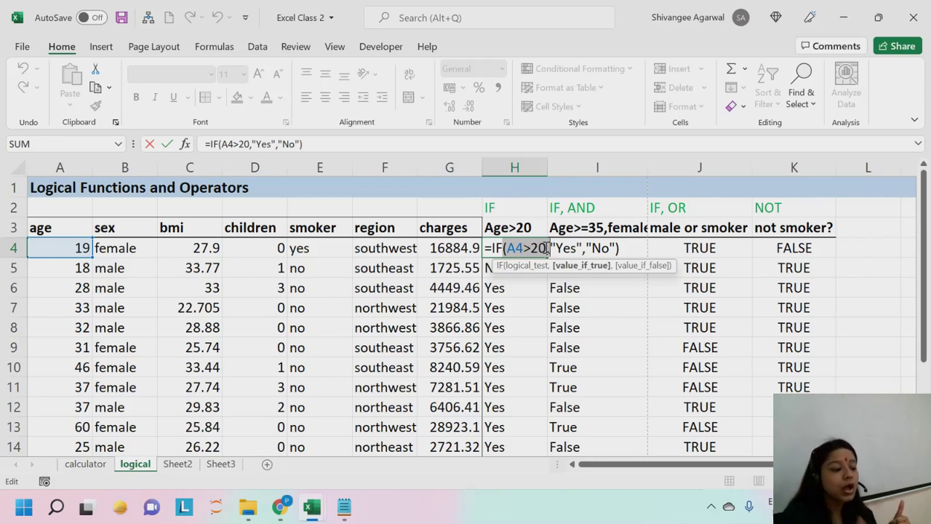
key("Return")
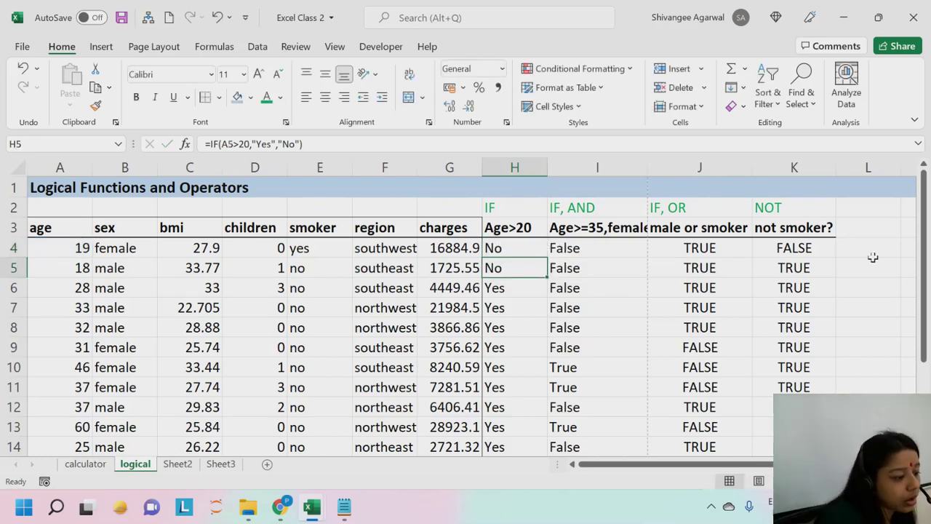
Start an IF formula in L4 with the not-equal logical test E4<>"yes"
left_click(872, 254)
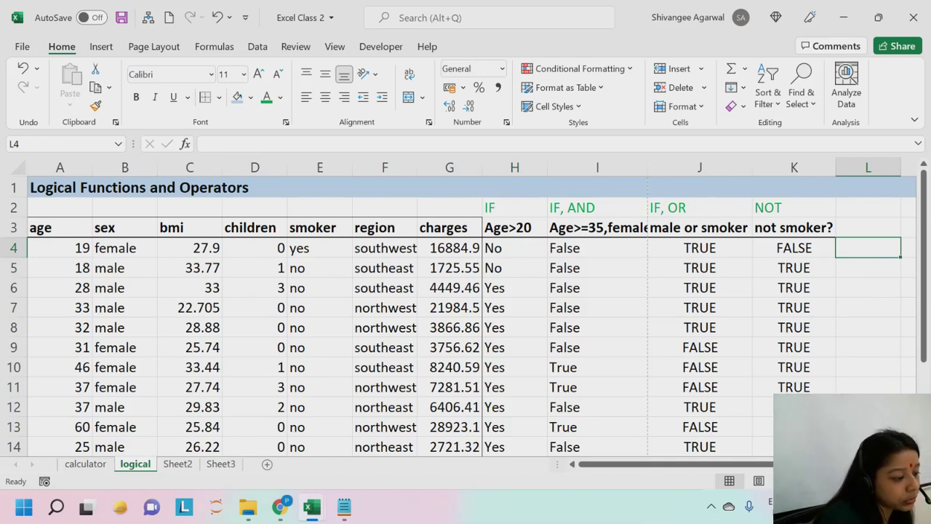
left_click(849, 229)
left_click(857, 252)
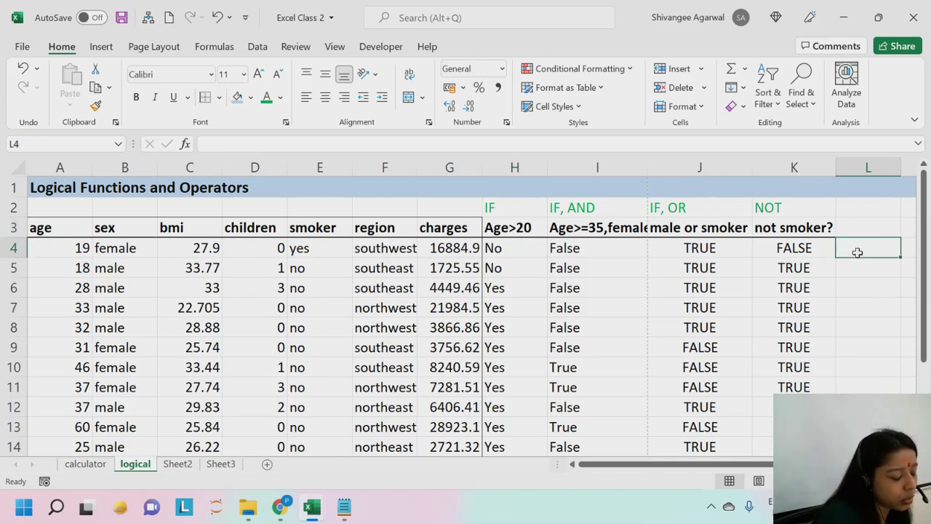
type("=")
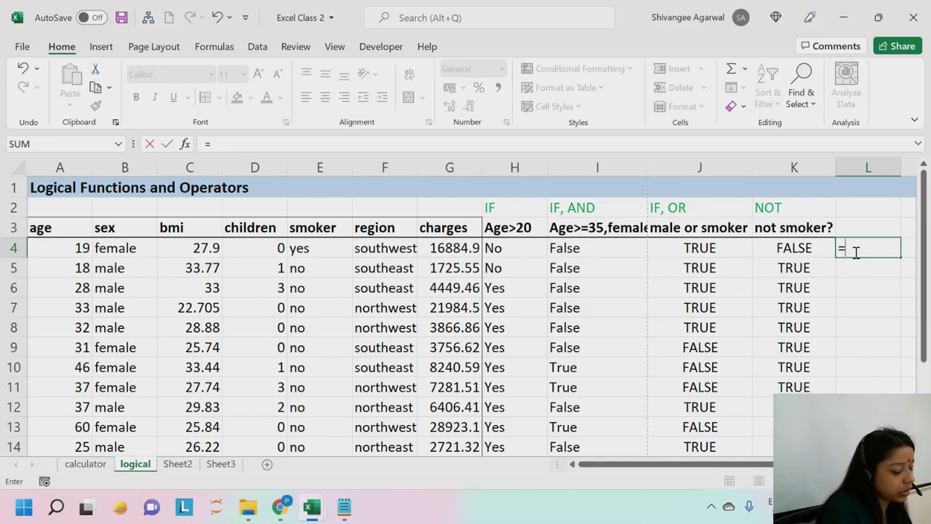
type("IF(")
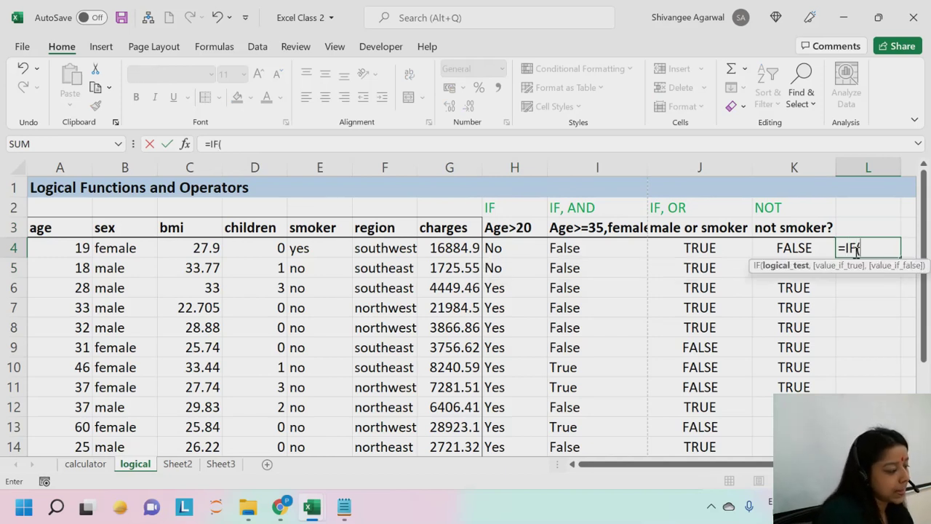
left_click(54, 249)
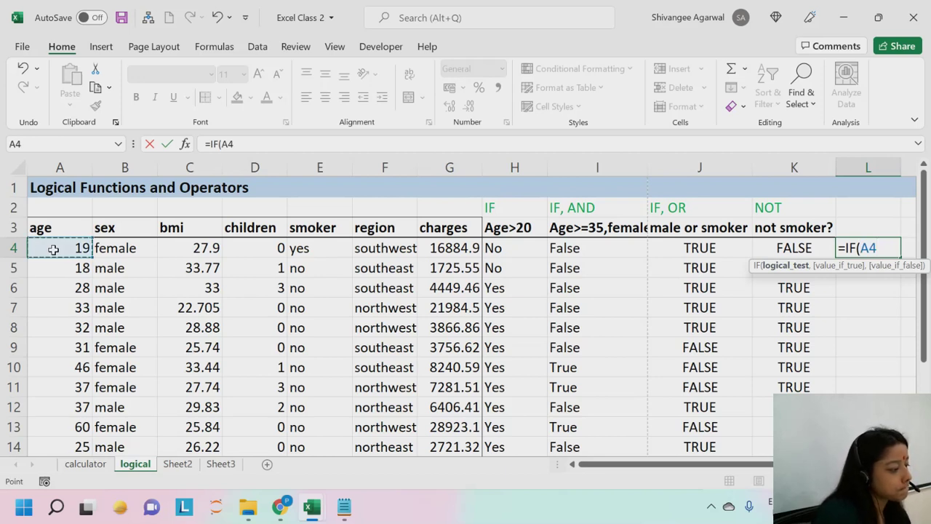
left_click(306, 249)
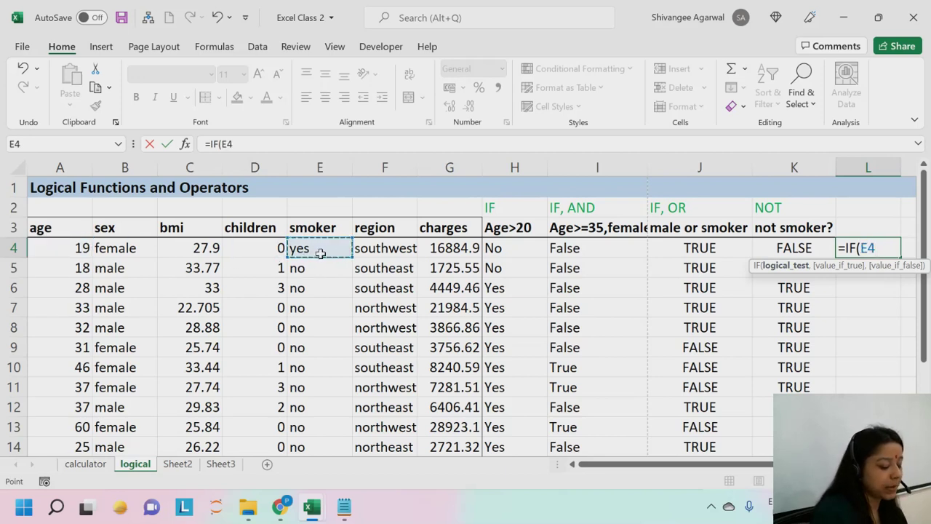
type("<>")
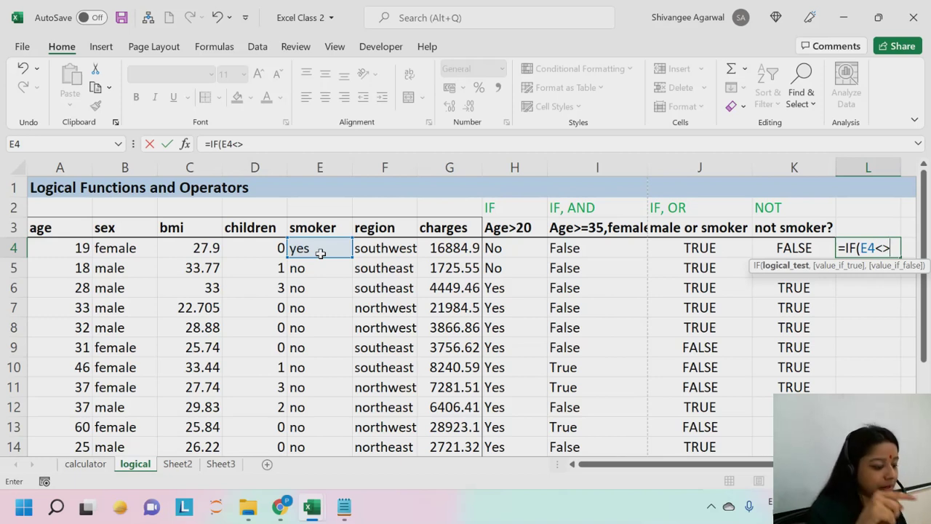
type("\"")
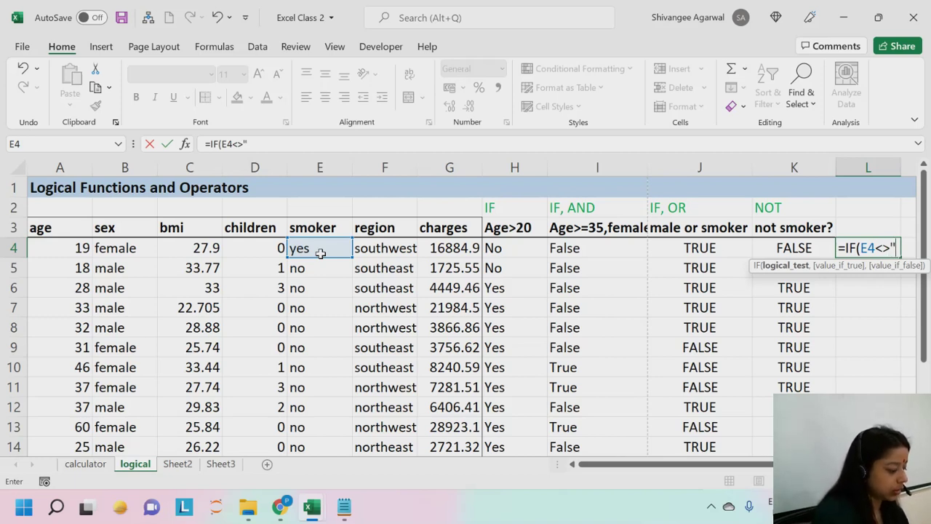
type("yes\"")
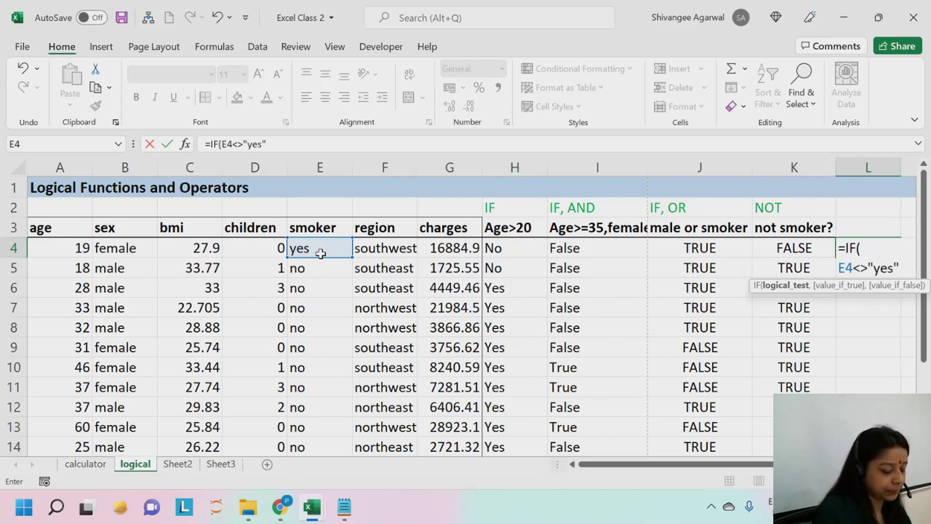
Complete the L4 formula with "not smoker" as the value if true and "smoker" as the value if false
type(",")
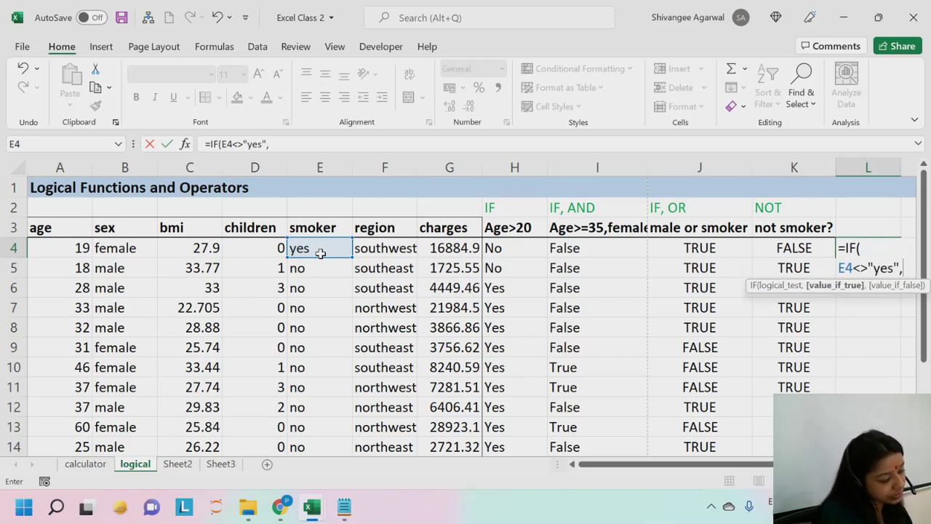
type("\"")
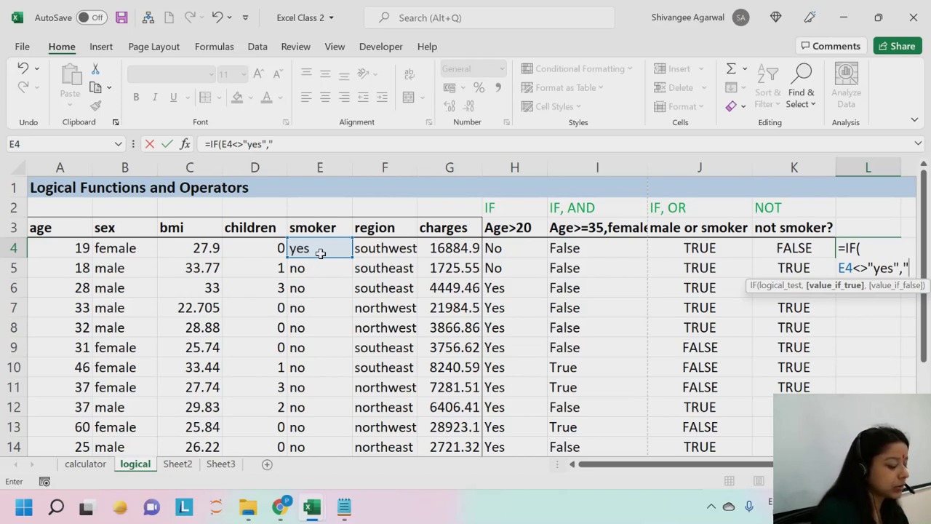
type("not smoker")
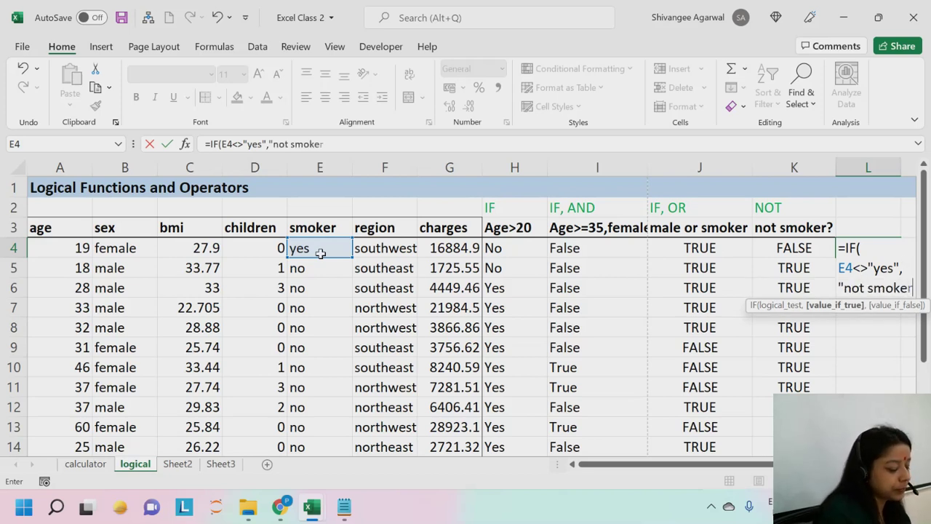
type("\",\"smo")
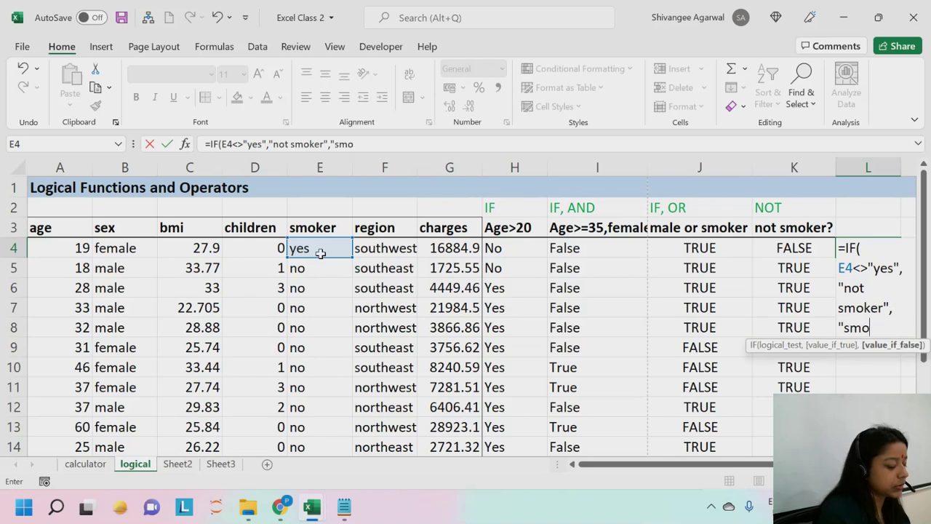
type("ker\"")
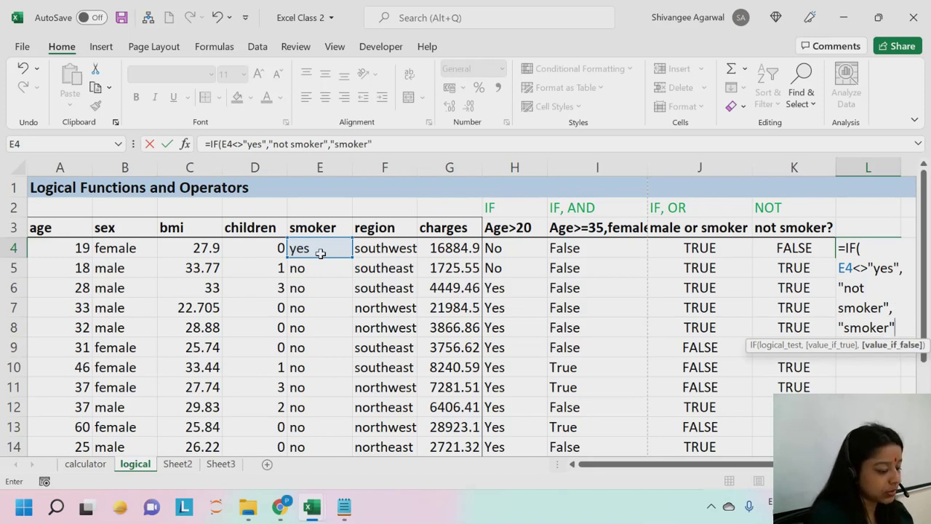
type(")")
key("Return")
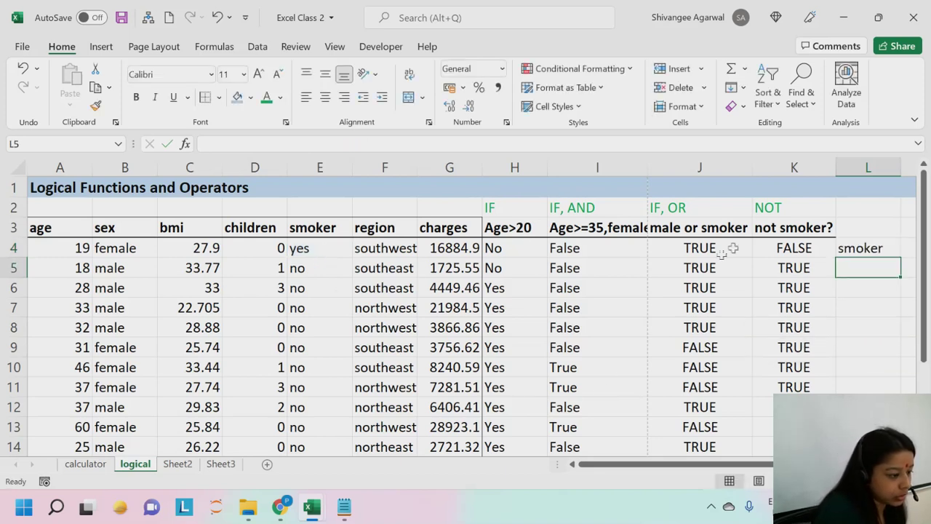
Hide columns H through K on the logical sheet
left_click_drag(514, 167, 759, 162)
left_click(717, 228)
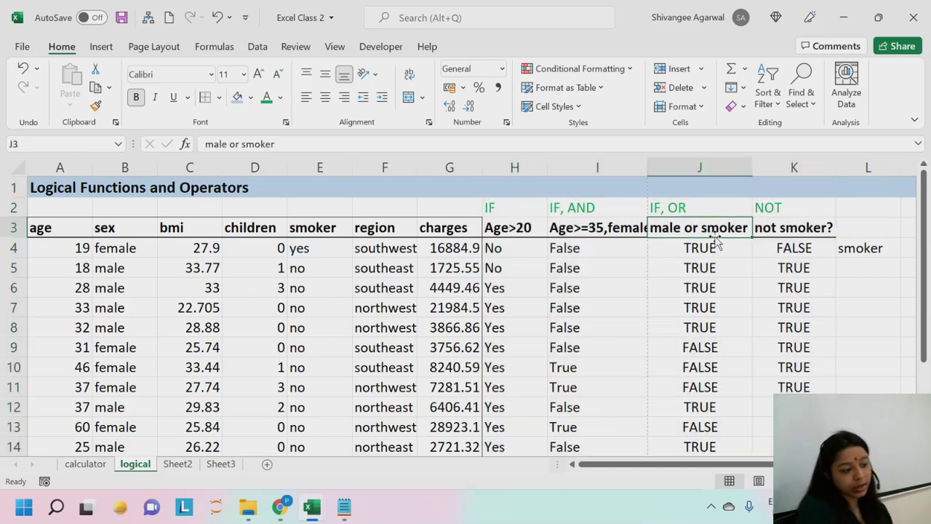
left_click(531, 167)
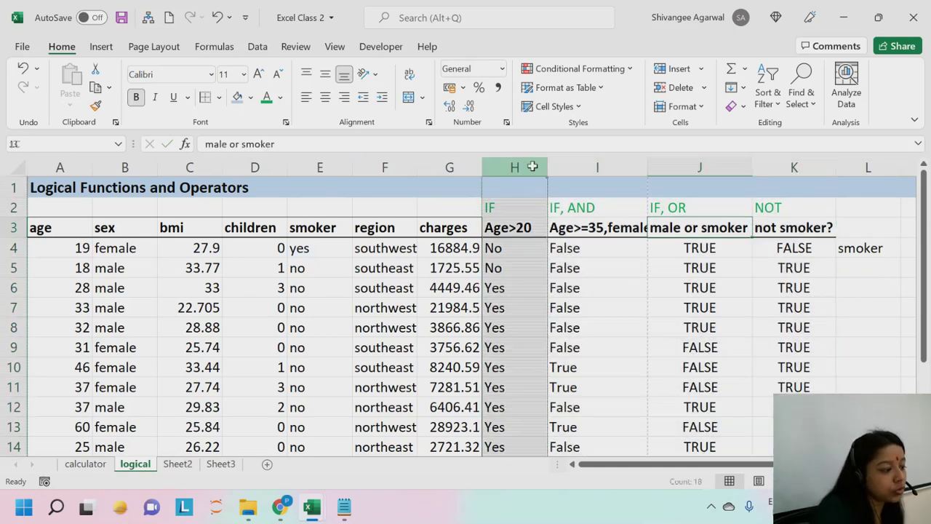
left_click_drag(533, 167, 794, 164)
left_click(789, 308)
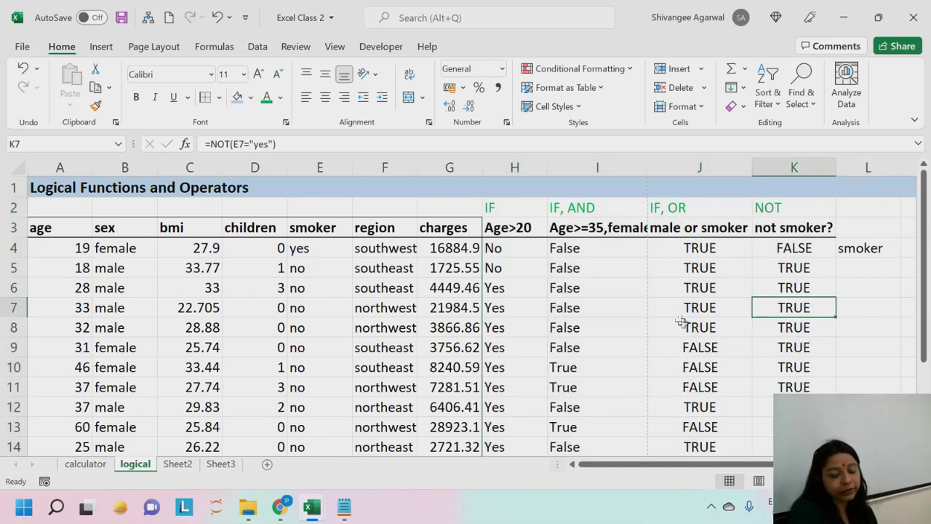
left_click_drag(499, 169, 794, 166)
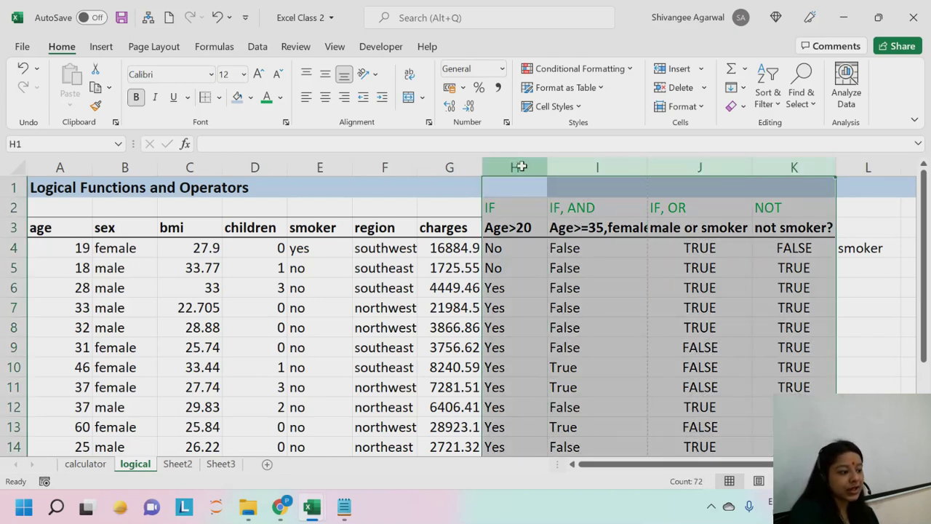
left_click_drag(522, 167, 779, 167)
right_click(779, 166)
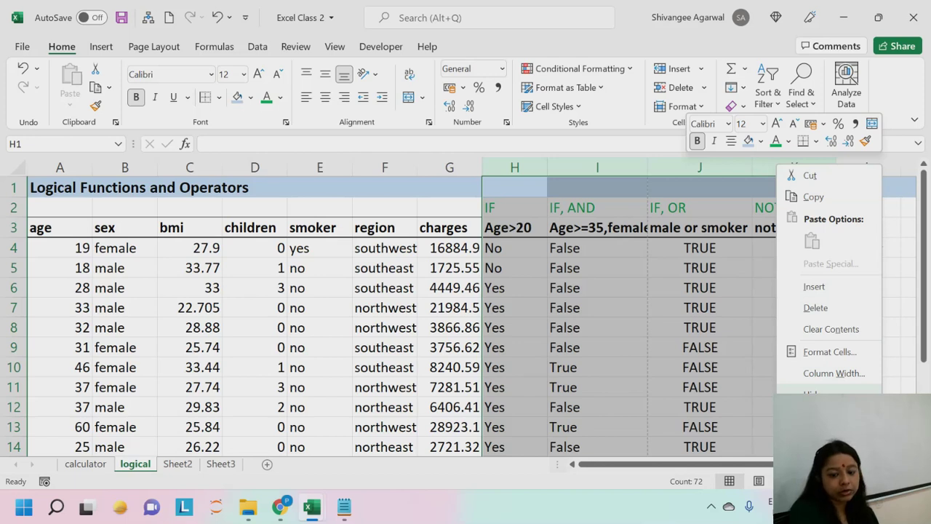
key("Escape")
right_click(509, 163)
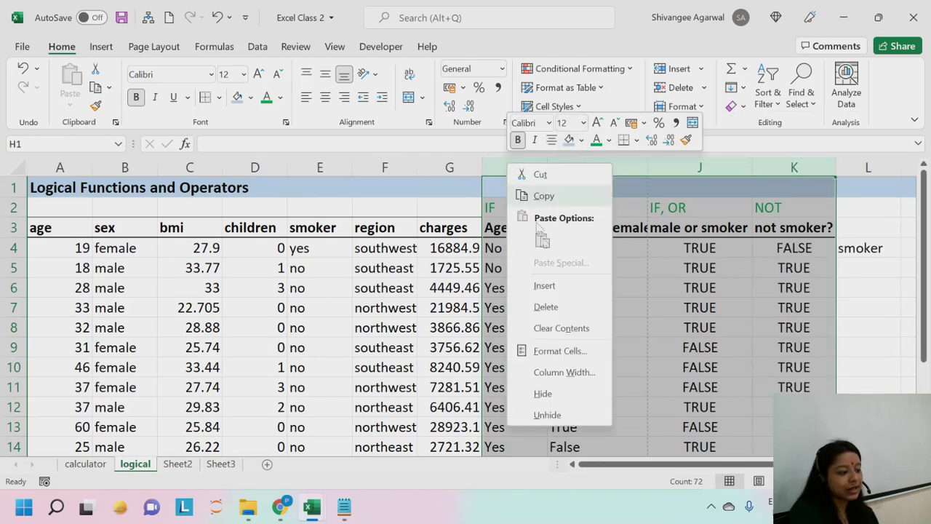
left_click(556, 394)
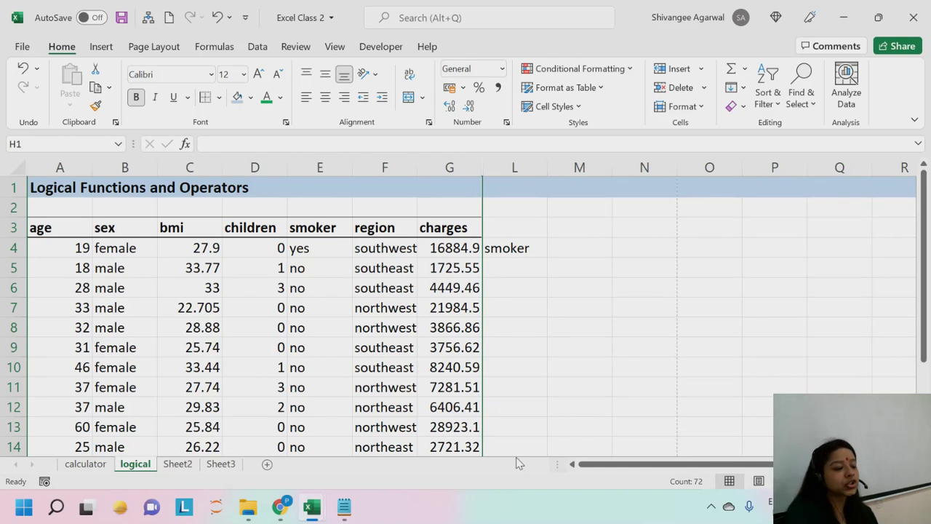
Reopen the IF formula in L4 and review its <> operator, logical test, value if true and value if false
left_click(502, 230)
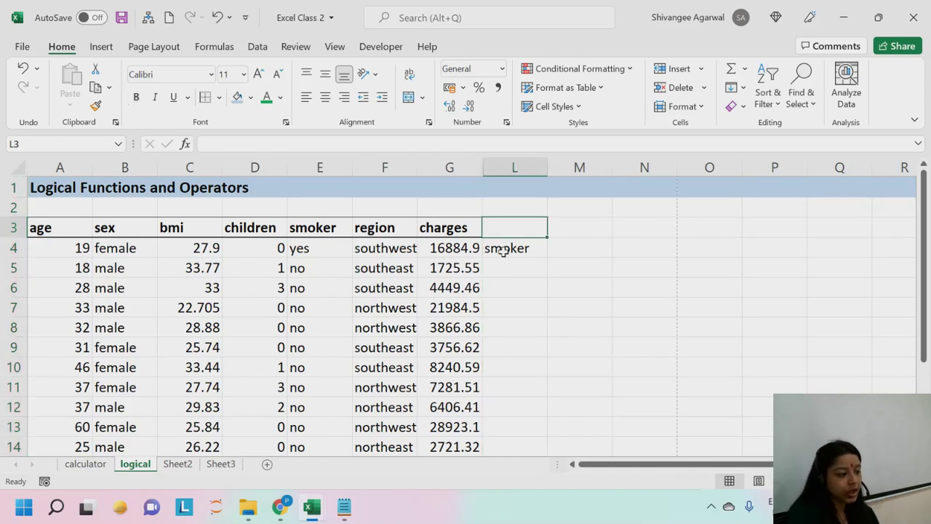
left_click(501, 247)
double_click(503, 248)
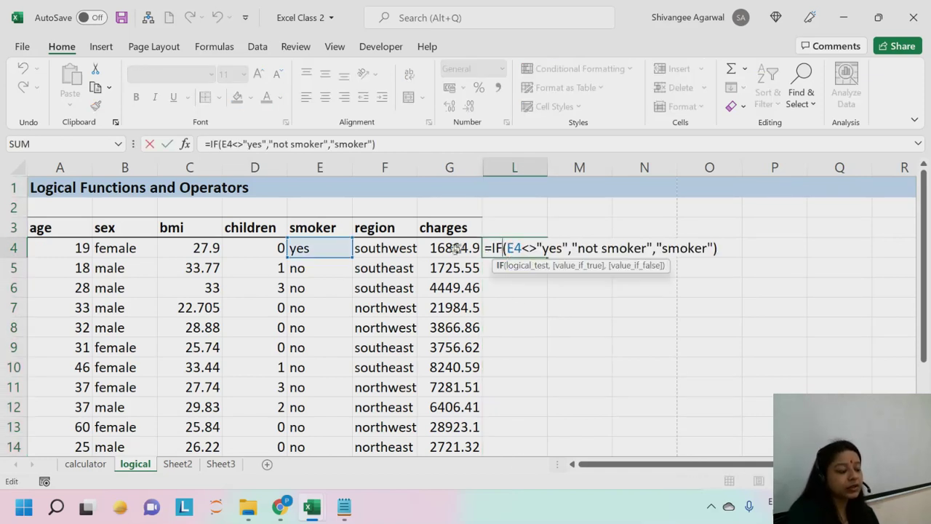
left_click_drag(507, 249, 537, 249)
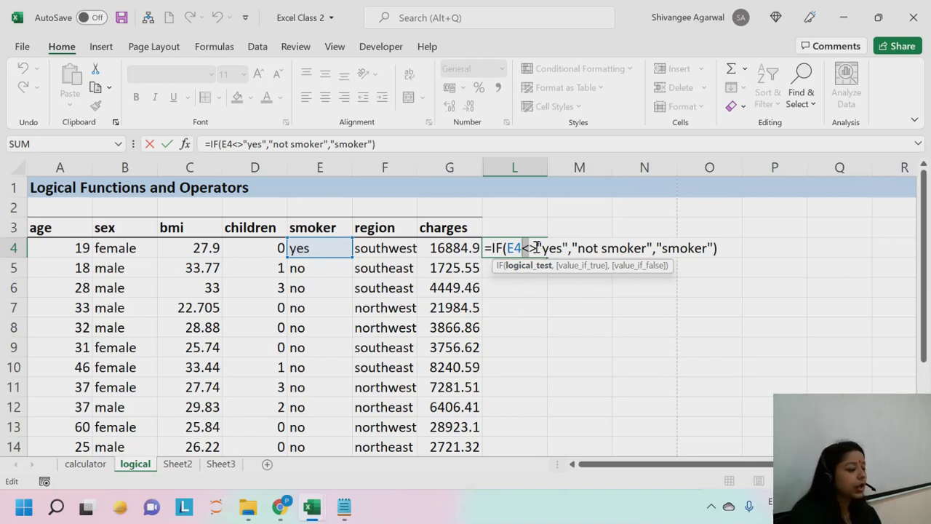
left_click_drag(509, 248, 718, 248)
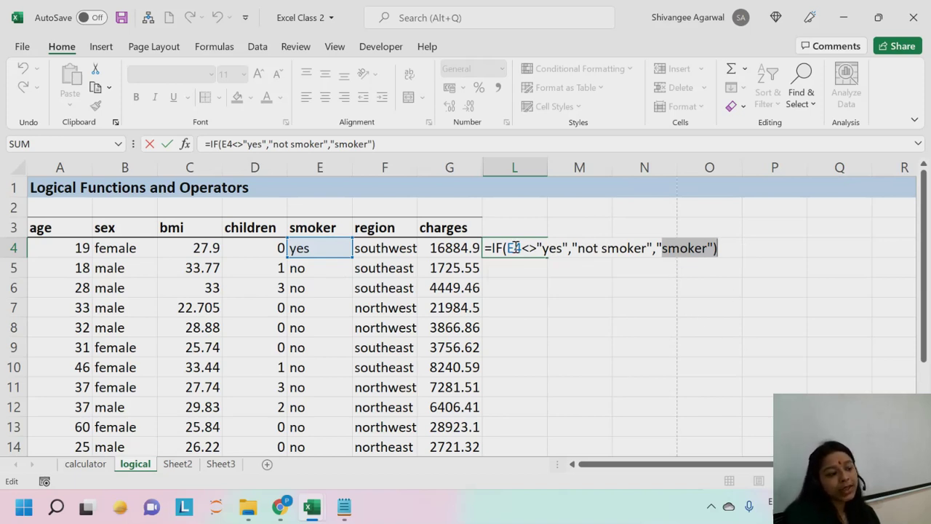
left_click_drag(502, 248, 569, 248)
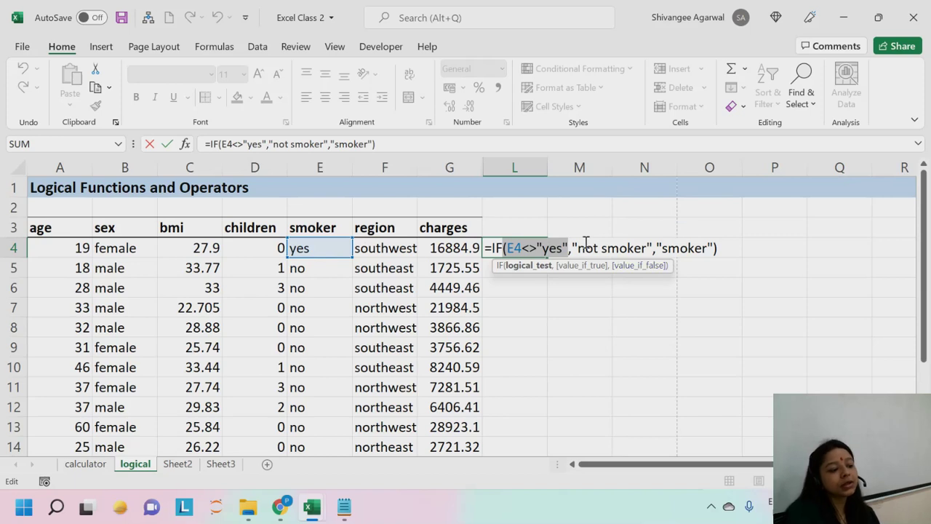
left_click_drag(579, 247, 646, 248)
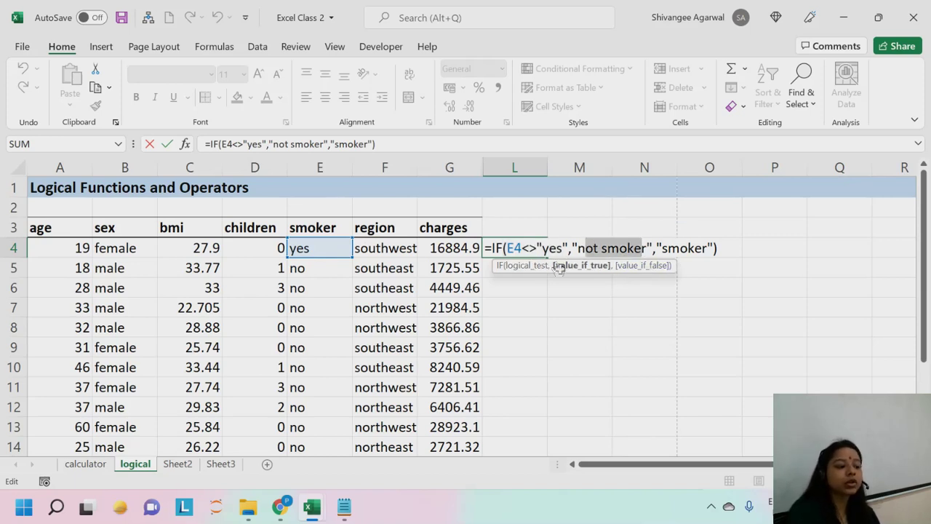
left_click(648, 266)
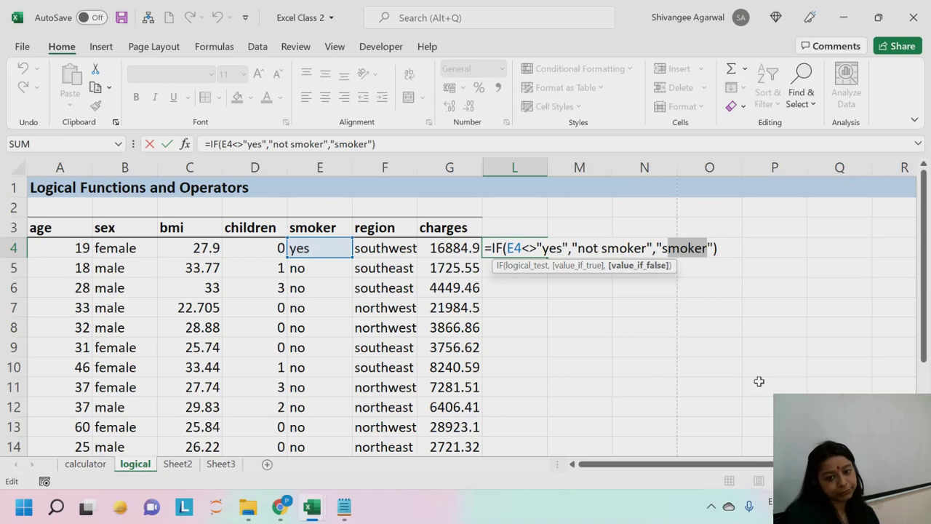
key("Return")
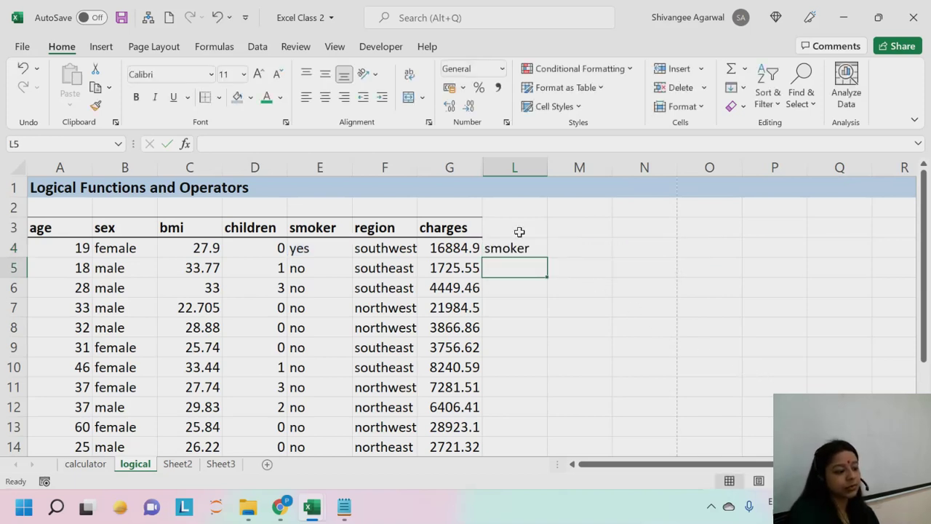
Fill the L4 formula down the remaining data rows and enter the heading "smoker status" in L3
left_click(534, 250)
double_click(548, 258)
left_click(507, 229)
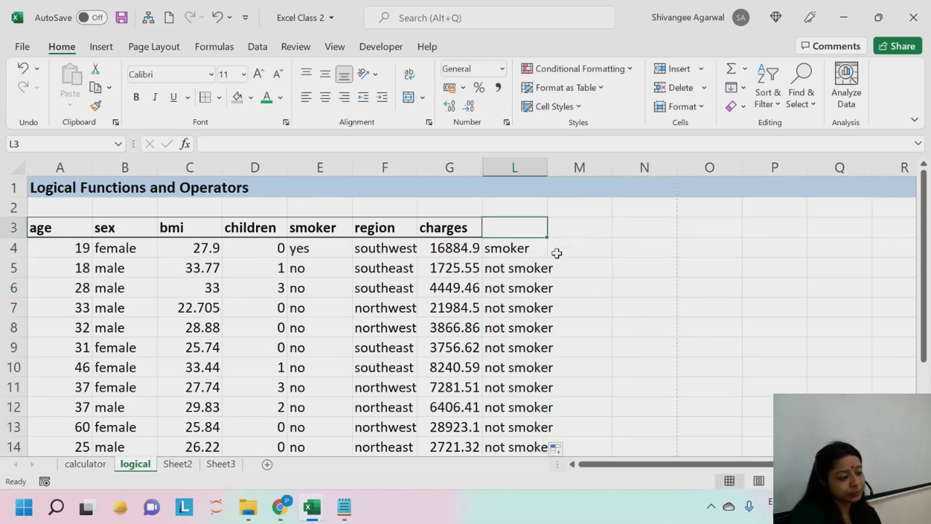
type("smoker ")
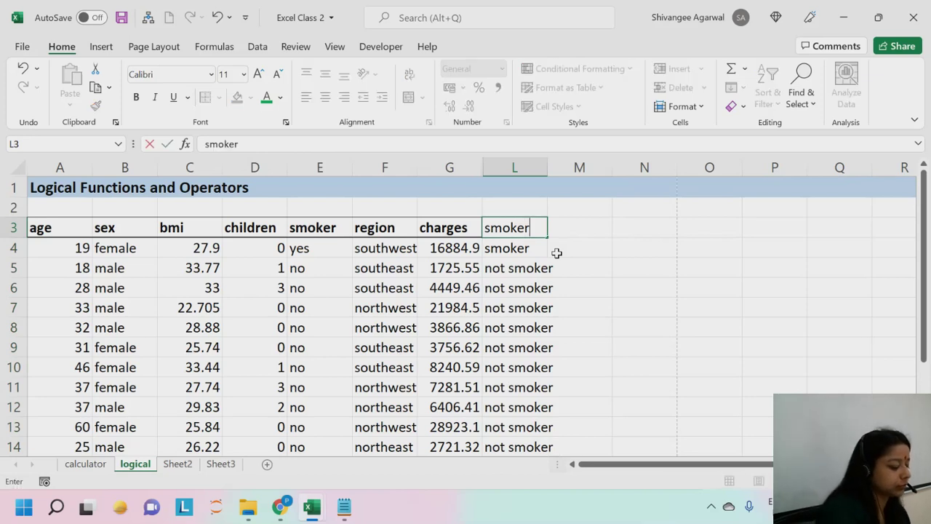
type("staus")
key("Return")
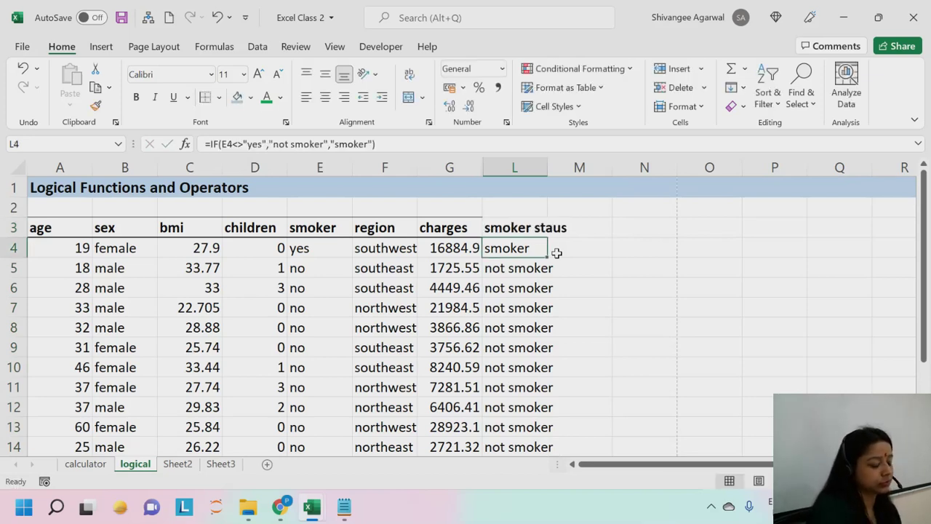
key("Up")
left_click(255, 143)
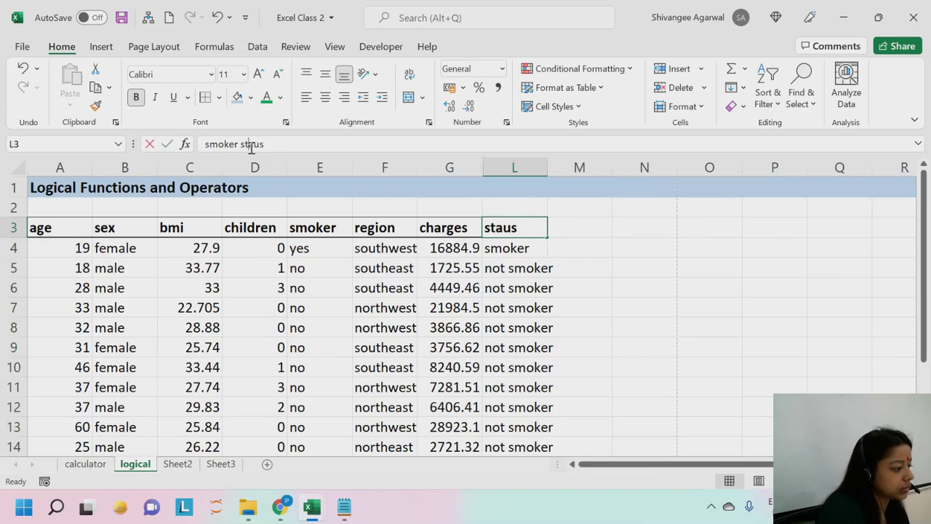
type("t")
key("Return")
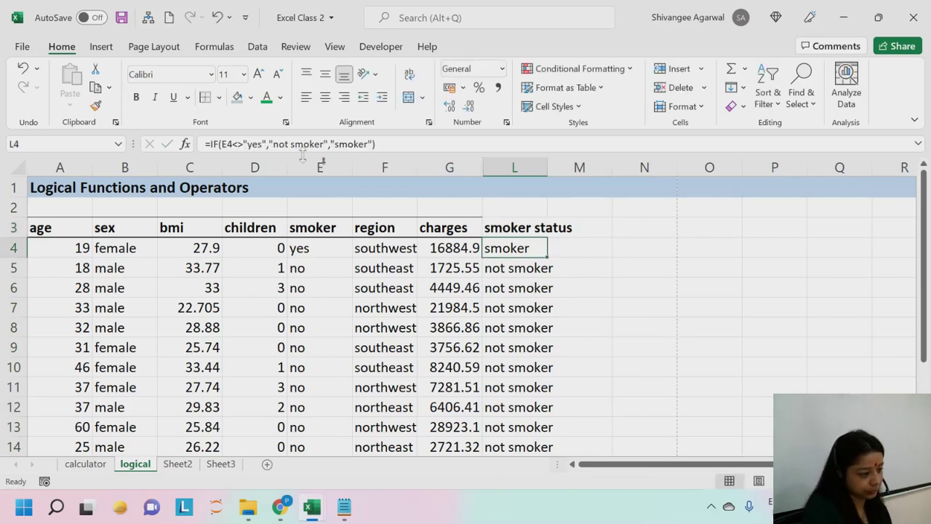
Autofit the width of column L and review the IF formula in L4
double_click(547, 167)
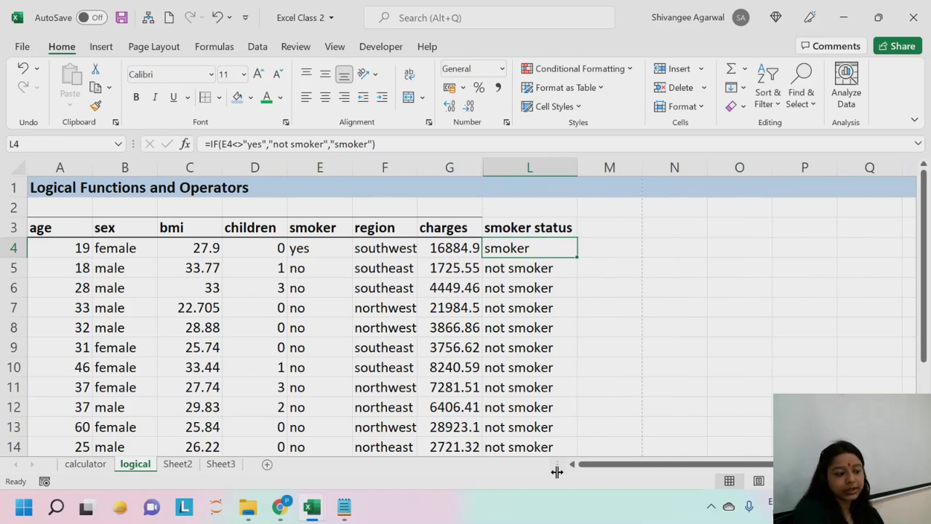
double_click(524, 246)
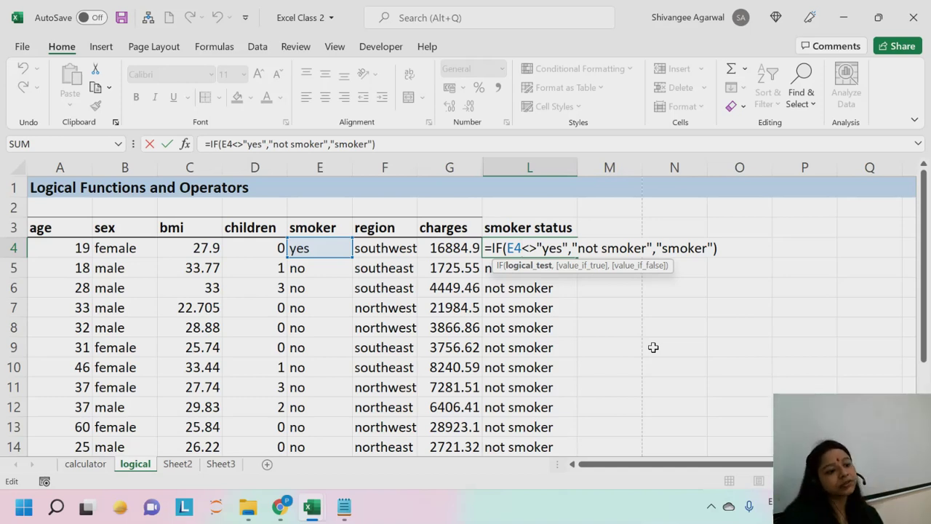
key("Return")
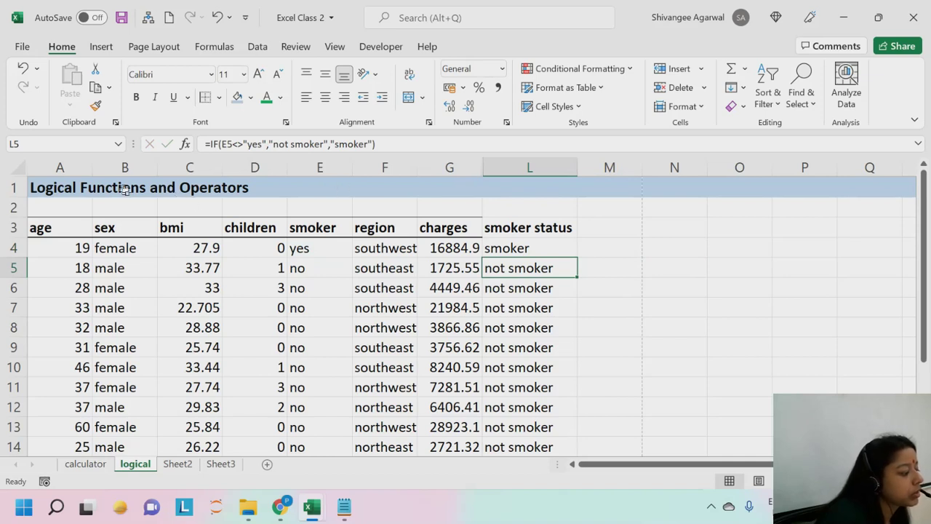
Append the operator list "(=, >, <, >=, <=, <>)" to the end of the sheet title in A1
left_click(80, 188)
left_click(375, 148)
type("(=,")
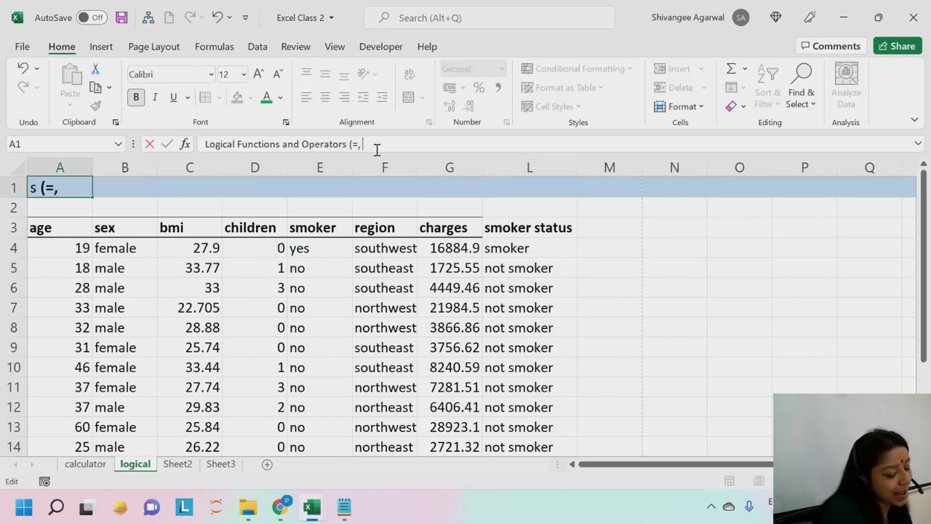
type(" >, <")
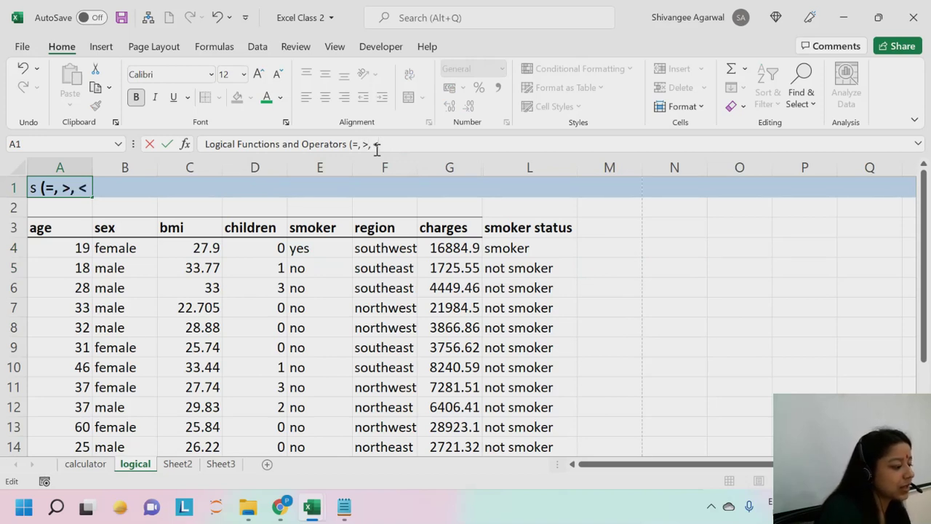
type(", >=")
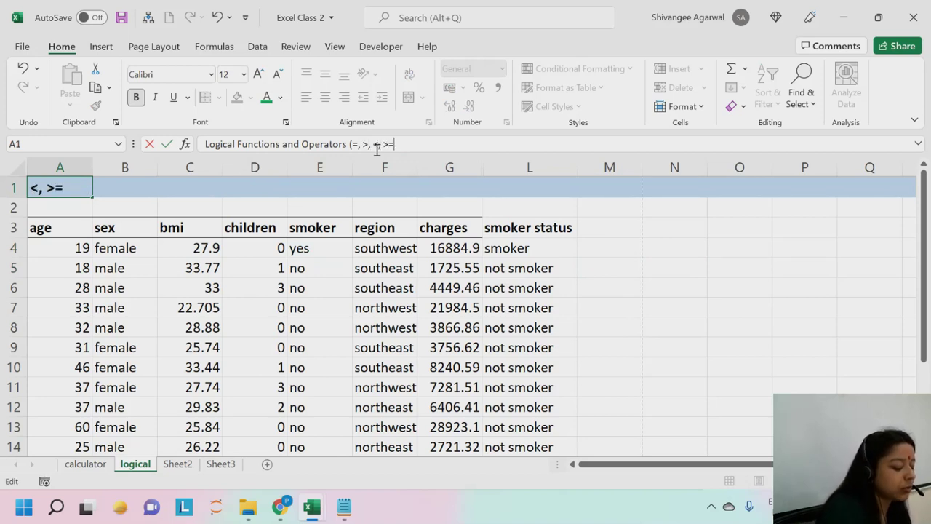
type(", <=, ")
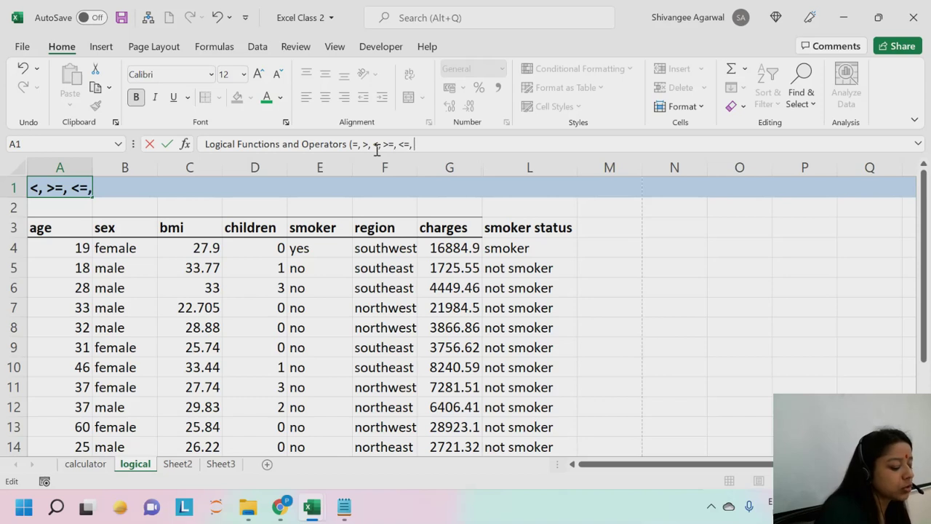
type("<>)")
key("ctrl+Return")
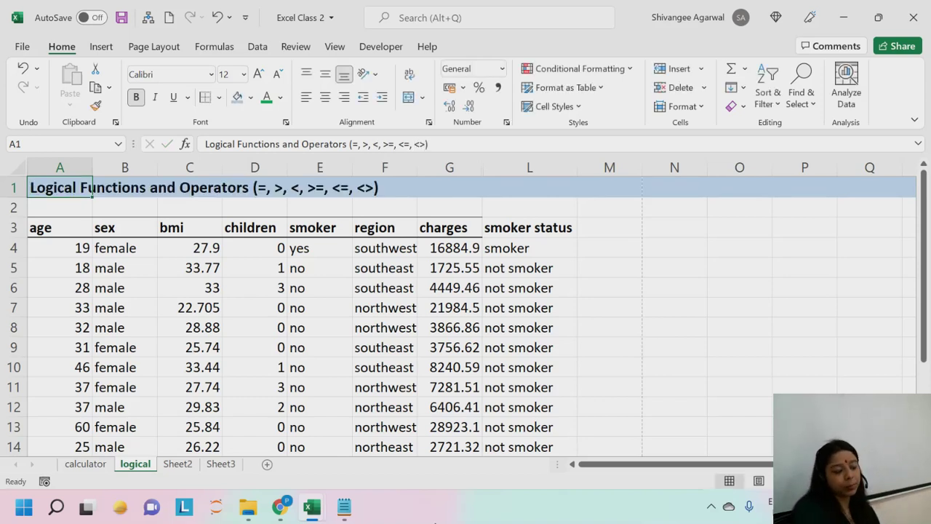
Insert "(IF, AND, OR, NOT)" after "Logical Functions" in the A1 title
left_click(280, 145)
type("(l")
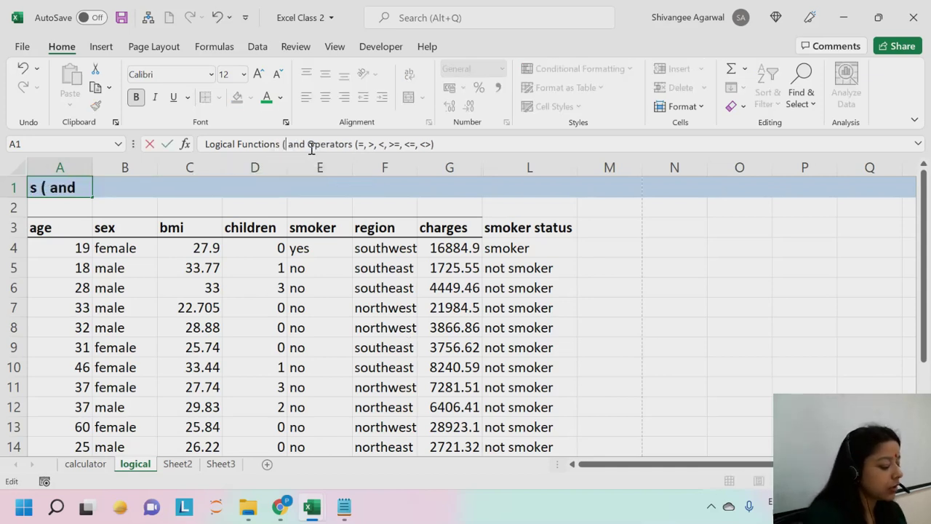
type("F, AND,")
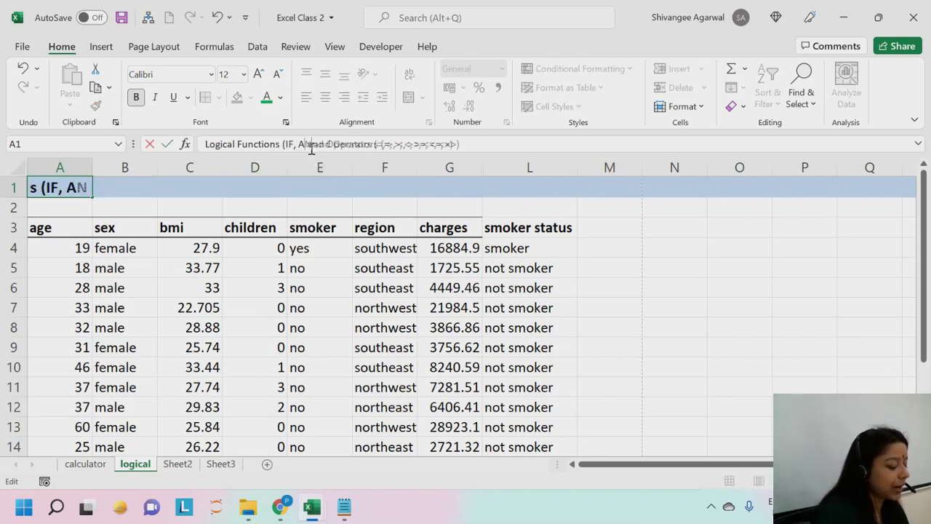
type(" OR, NOR")
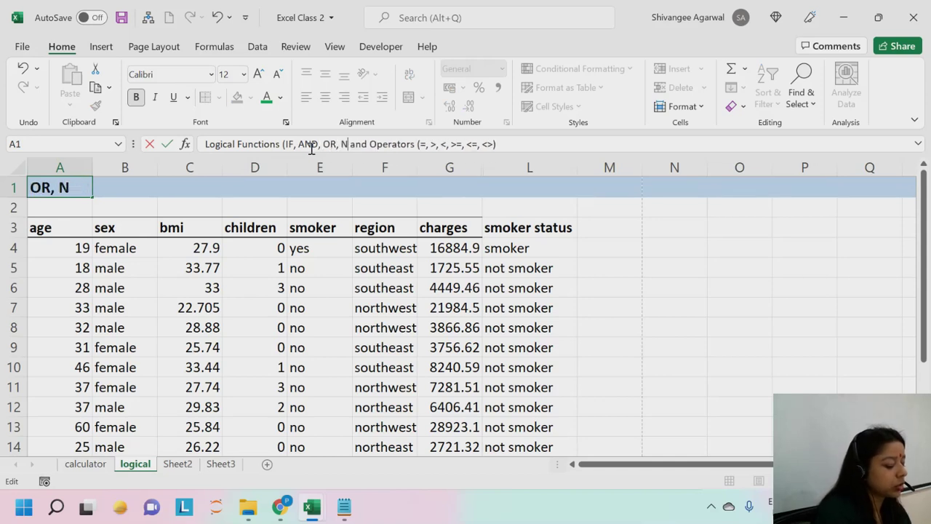
key("BackSpace")
type("T)")
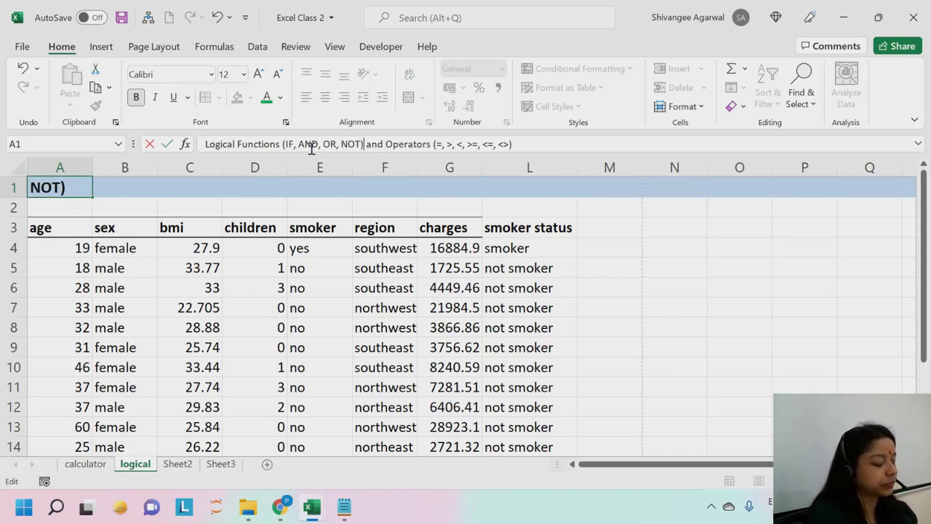
key("Return")
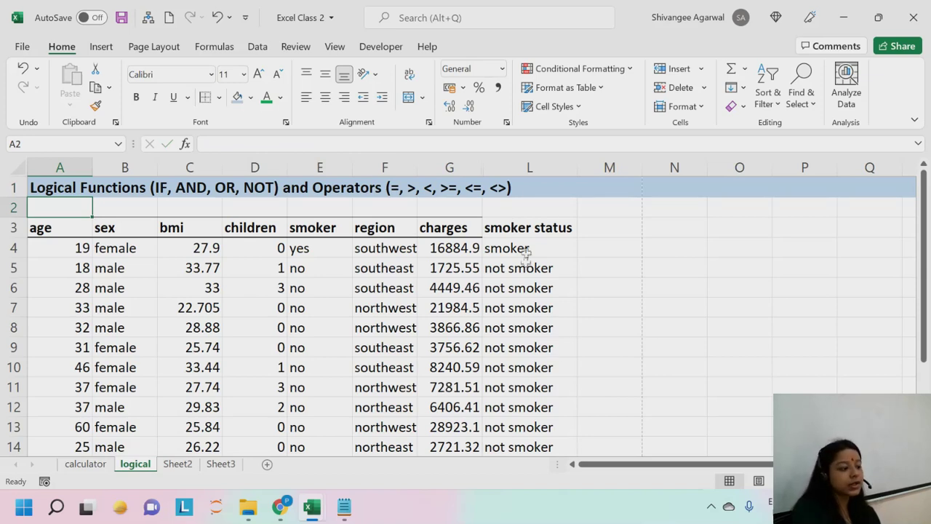
Unhide columns H through K between the charges and smoker status columns
left_click_drag(467, 167, 522, 166)
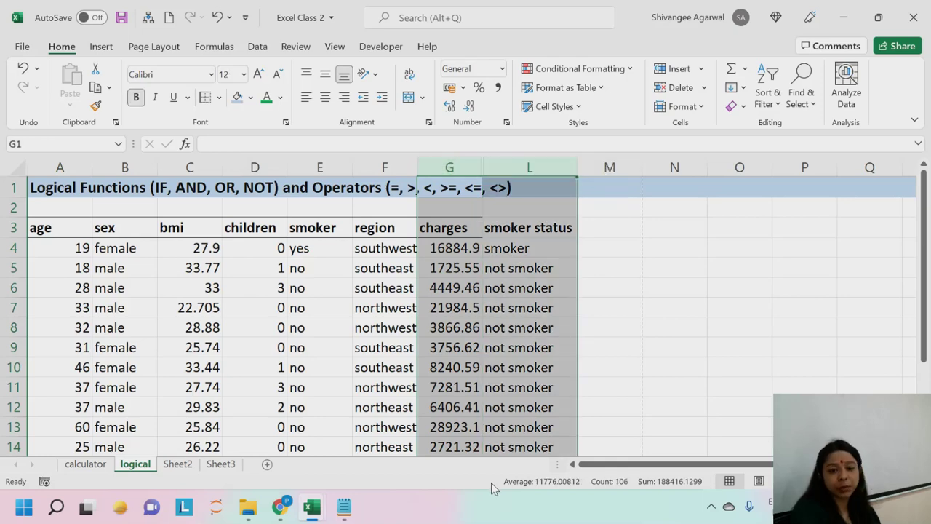
left_click(502, 321)
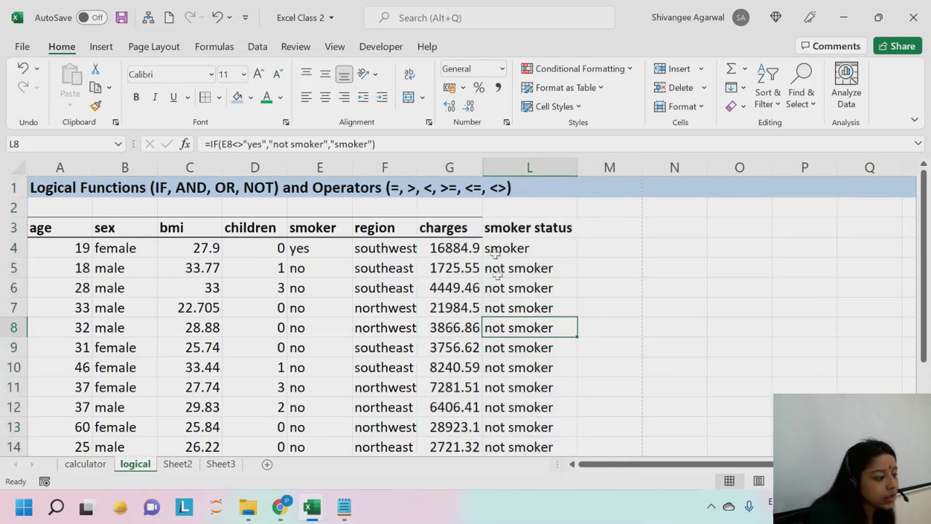
left_click_drag(449, 171, 520, 166)
left_click(695, 167)
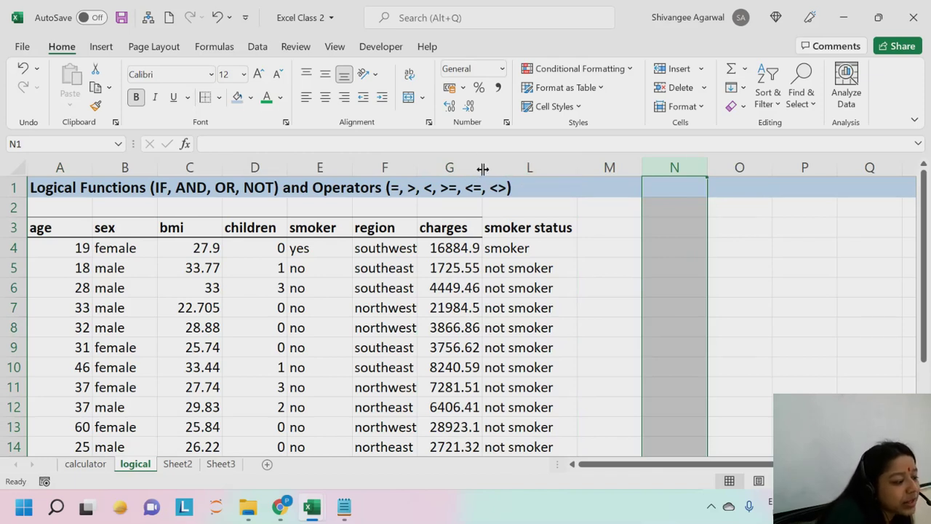
left_click_drag(469, 167, 540, 166)
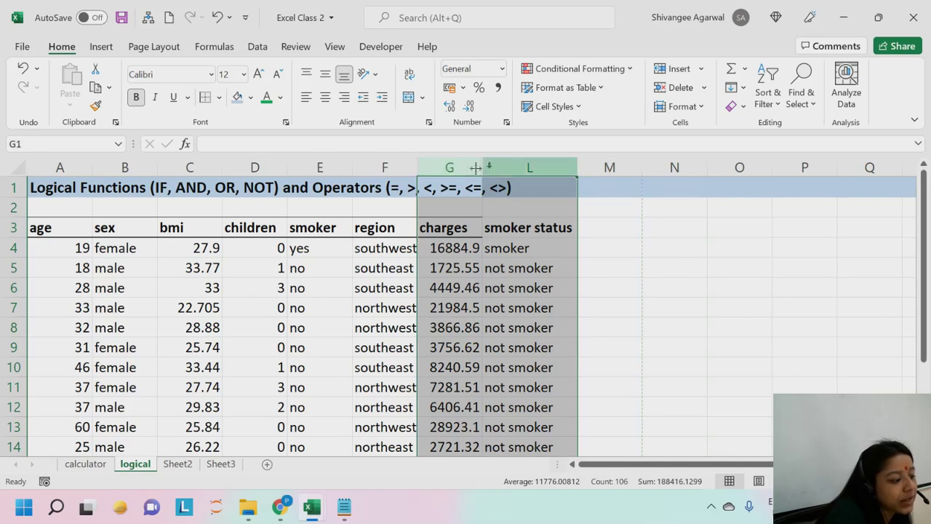
right_click(528, 167)
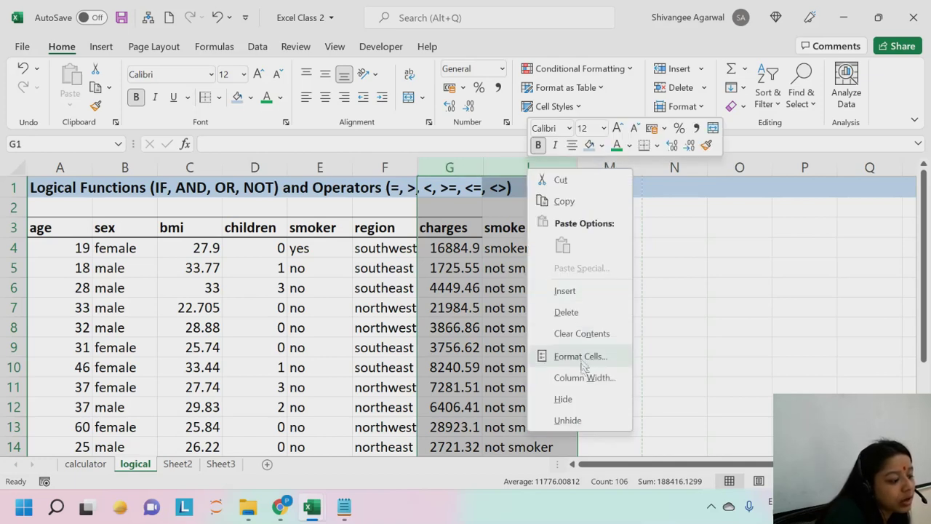
left_click(571, 422)
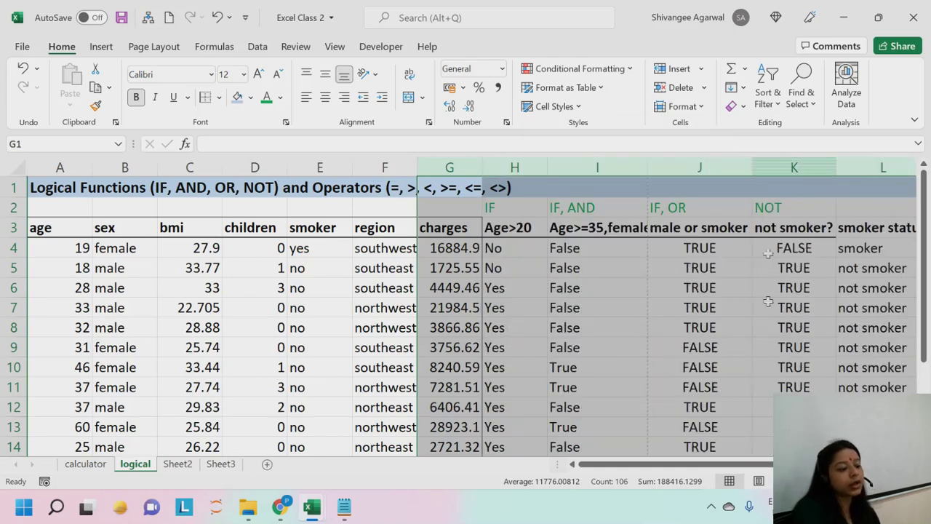
Apply a thick bottom border to the smoker status heading in L3
left_click(700, 287)
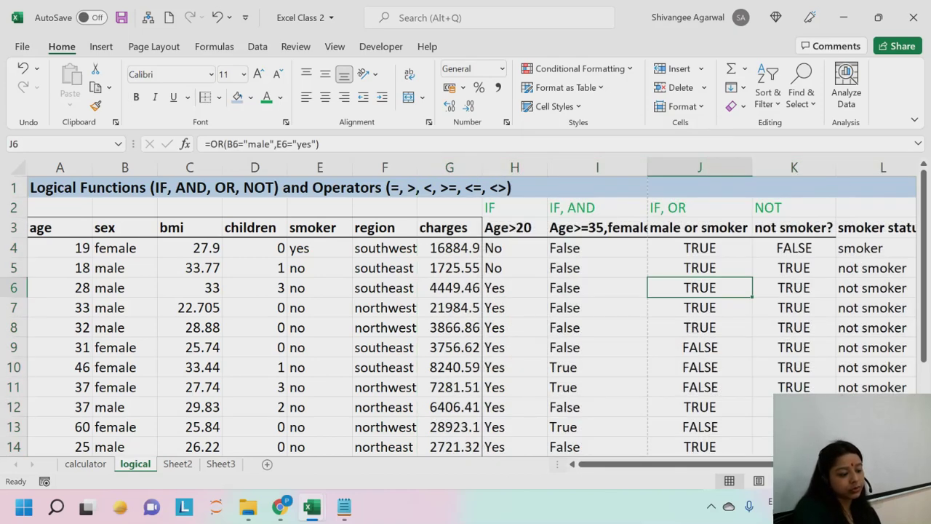
left_click(806, 481)
left_click(787, 229)
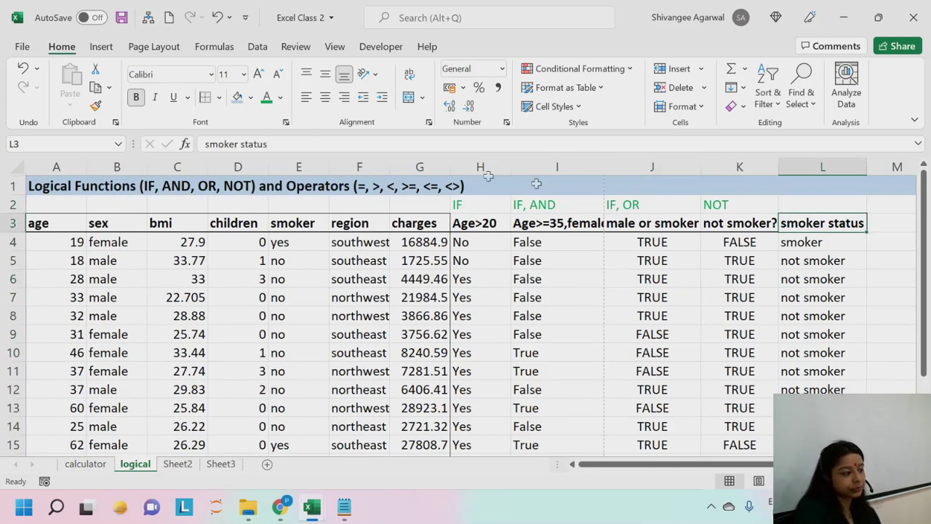
left_click(219, 98)
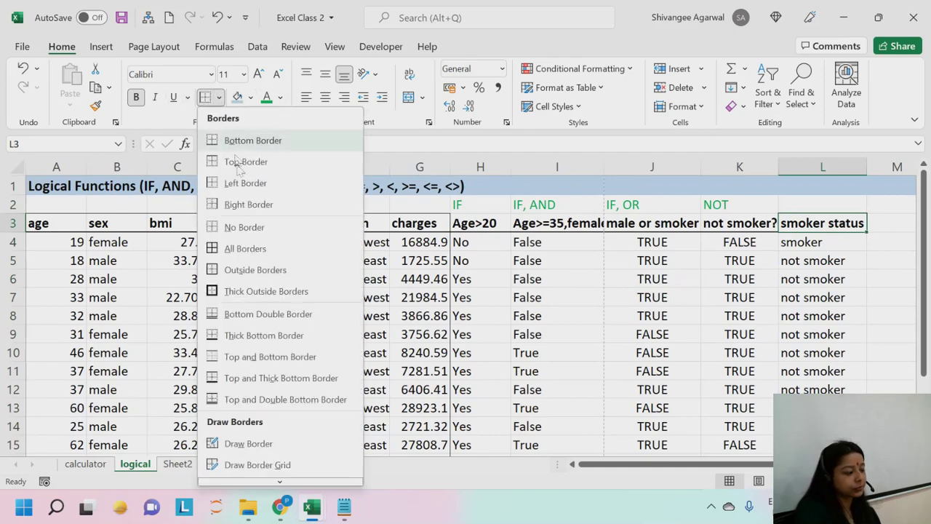
left_click(251, 335)
left_click(356, 348)
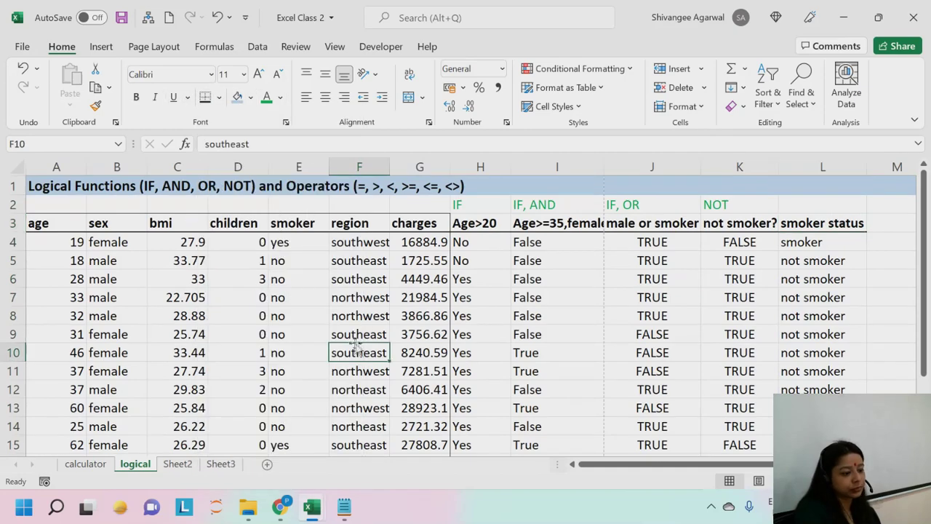
Label the smoker status column with the operator "<>" in L2 and select its formula cell L4
scroll(731, 445, "down", 3)
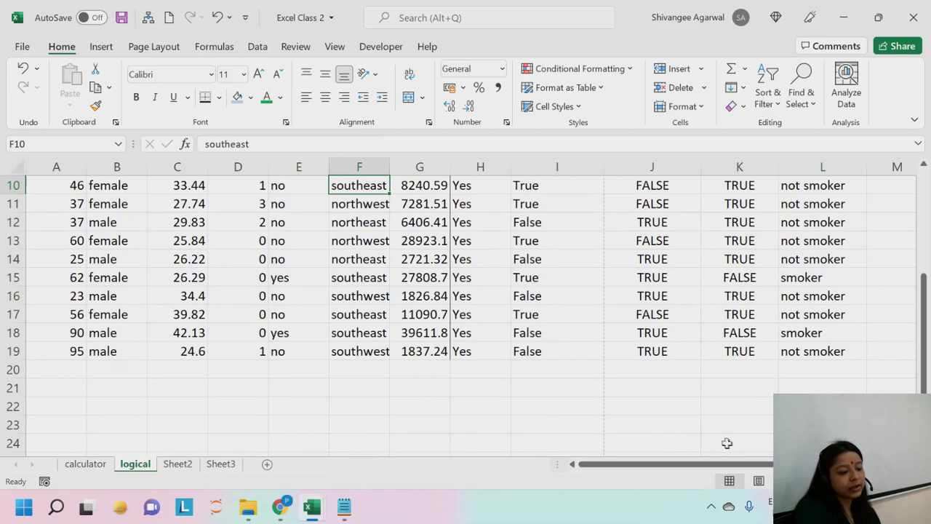
scroll(727, 443, "up", 3)
left_click(814, 205)
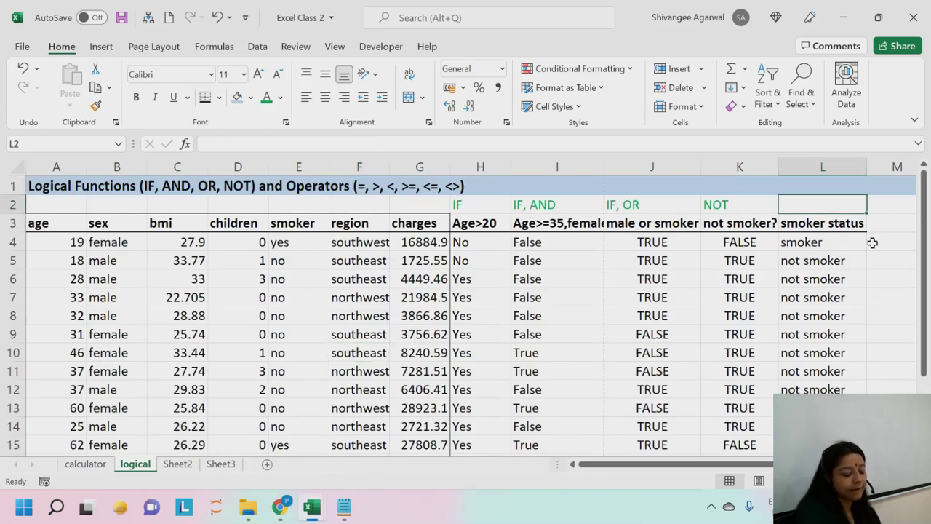
type("<>")
key("Return")
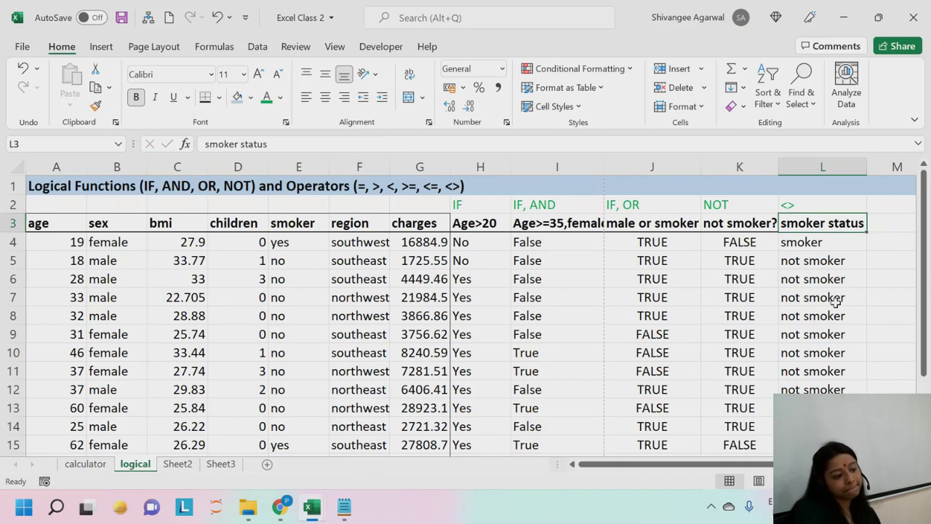
left_click(809, 246)
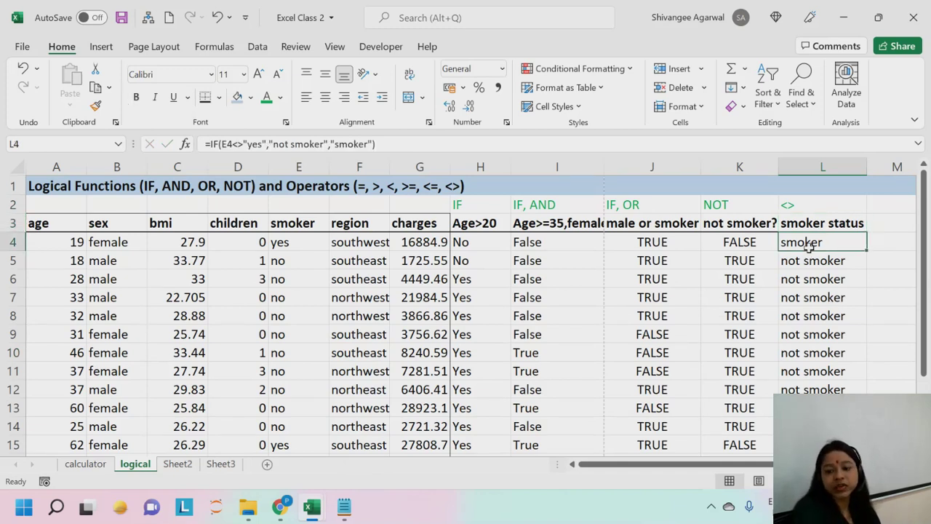